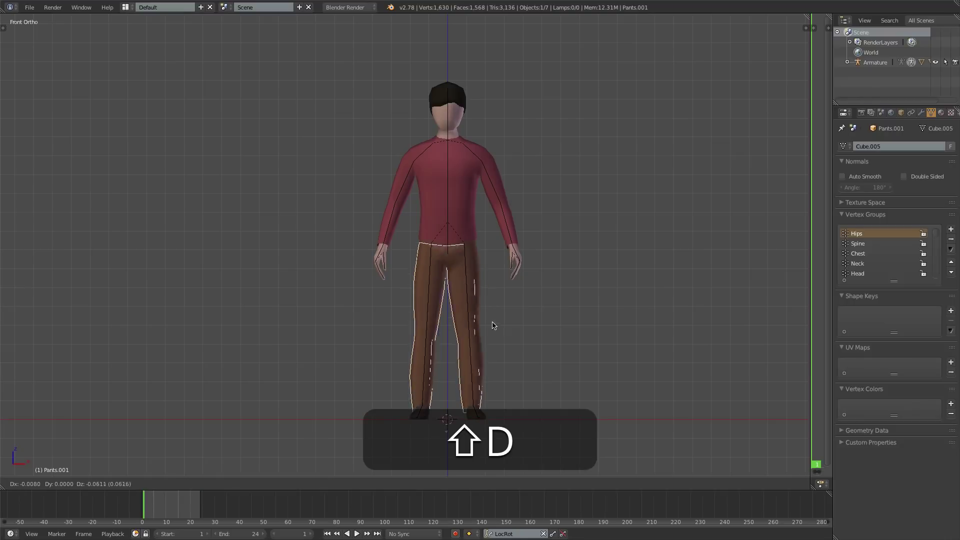
# Move the in-place duplicate of the pants to layer 11 and display that layer together with the body on layer 1
pyautogui.rightClick(503, 310)
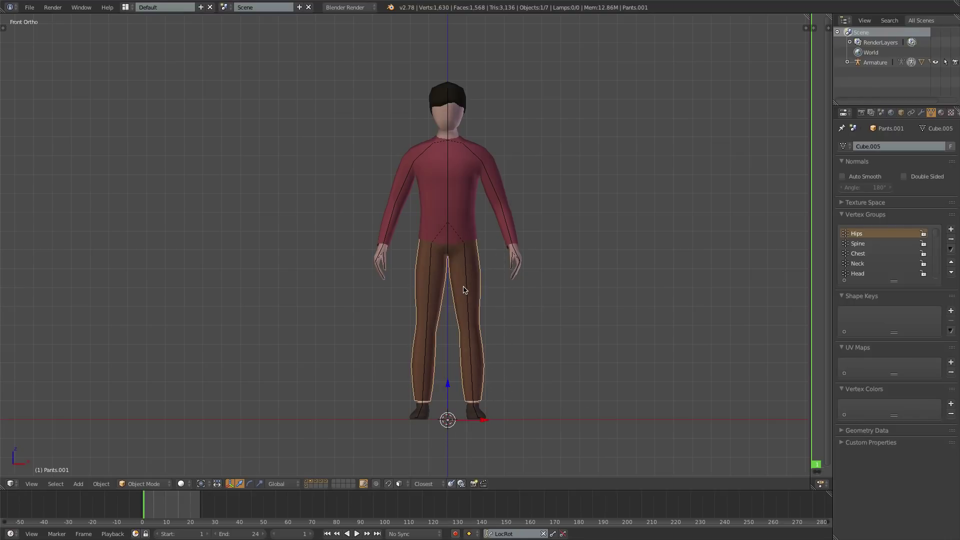
pyautogui.press('m')
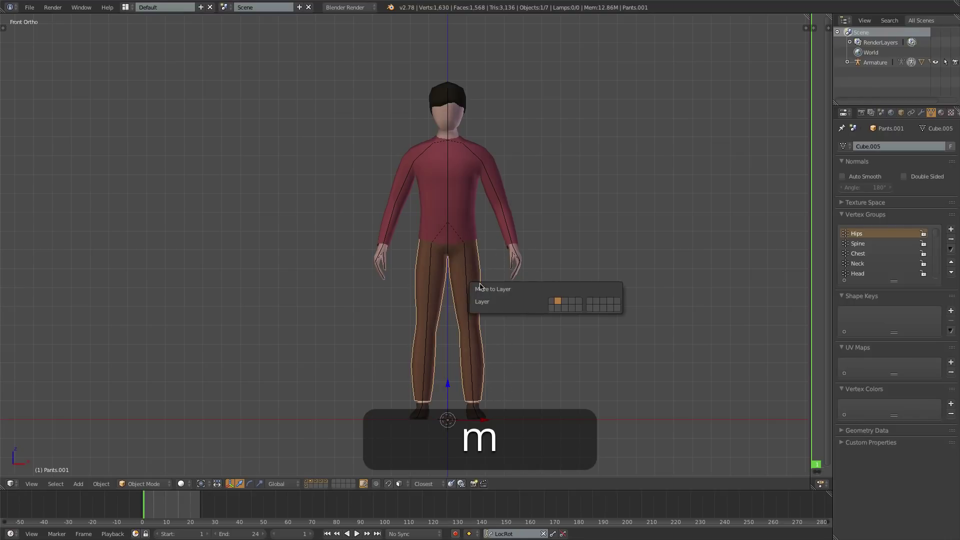
pyautogui.click(589, 301)
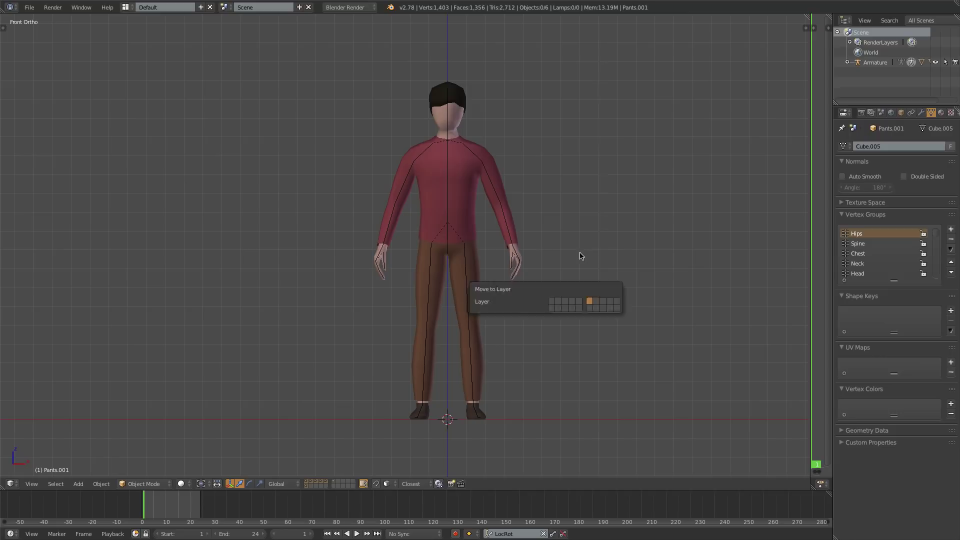
pyautogui.click(335, 484)
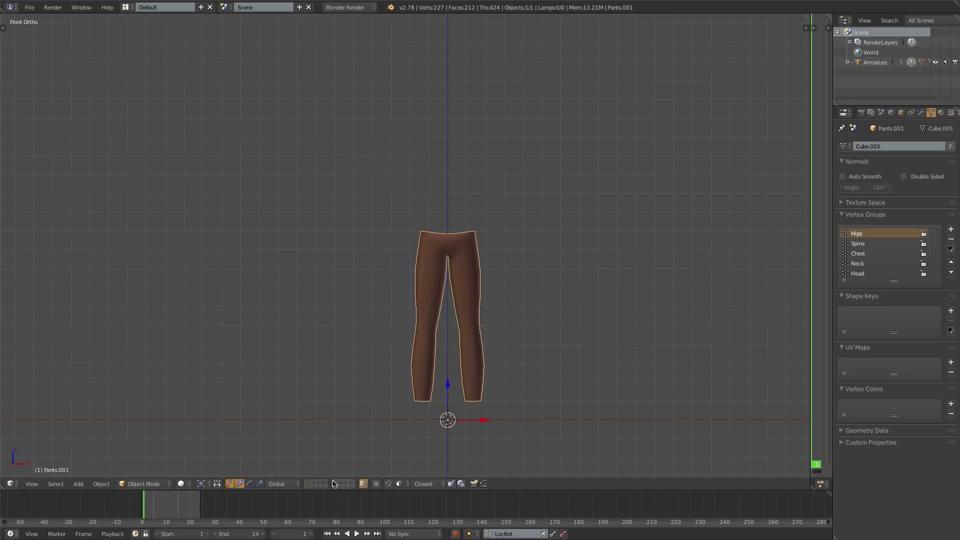
pyautogui.keyDown('shift'); pyautogui.click(307, 481); pyautogui.keyUp('shift')
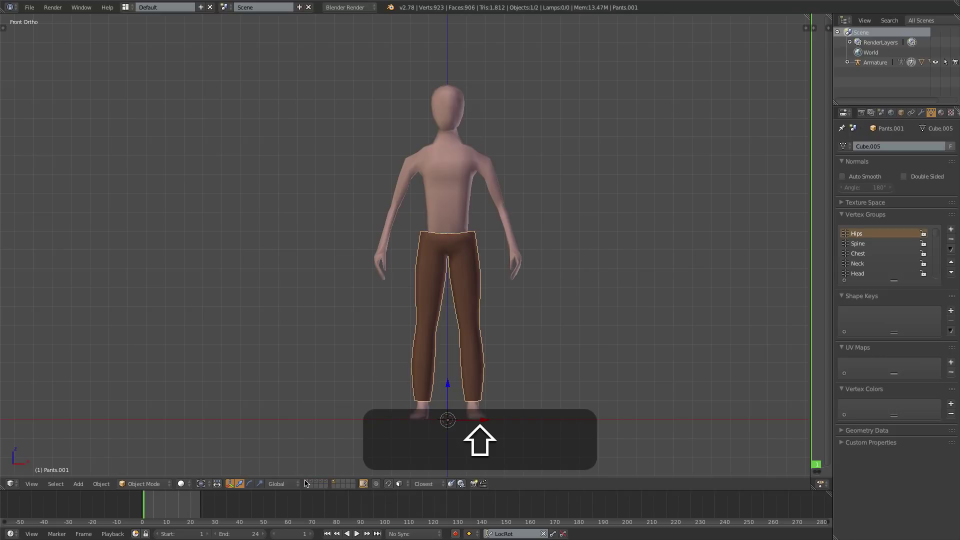
# Set the body's Legs, Arms and Torso shape keys to 0
pyautogui.rightClick(448, 175)
pyautogui.click(871, 326)
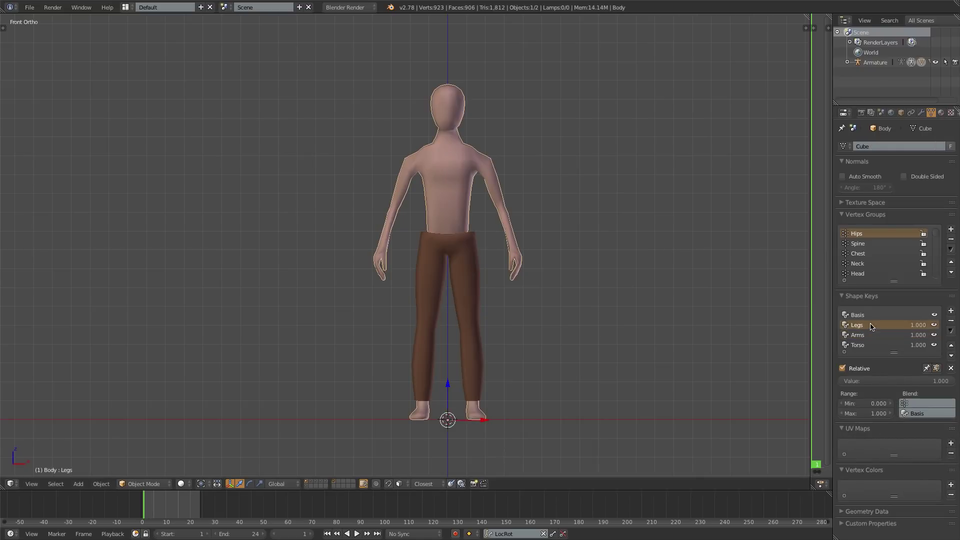
pyautogui.moveTo(915, 381); pyautogui.dragTo(844, 381)
pyautogui.click(871, 335)
pyautogui.click(871, 345)
pyautogui.moveTo(930, 381); pyautogui.dragTo(844, 381)
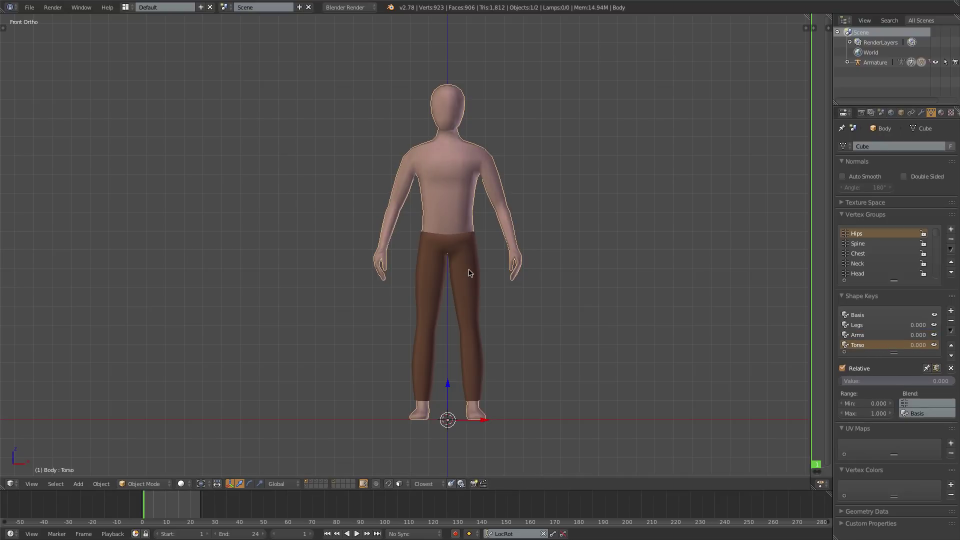
# Replace the duplicated pants' material with a new one named Underclothes
pyautogui.rightClick(471, 307)
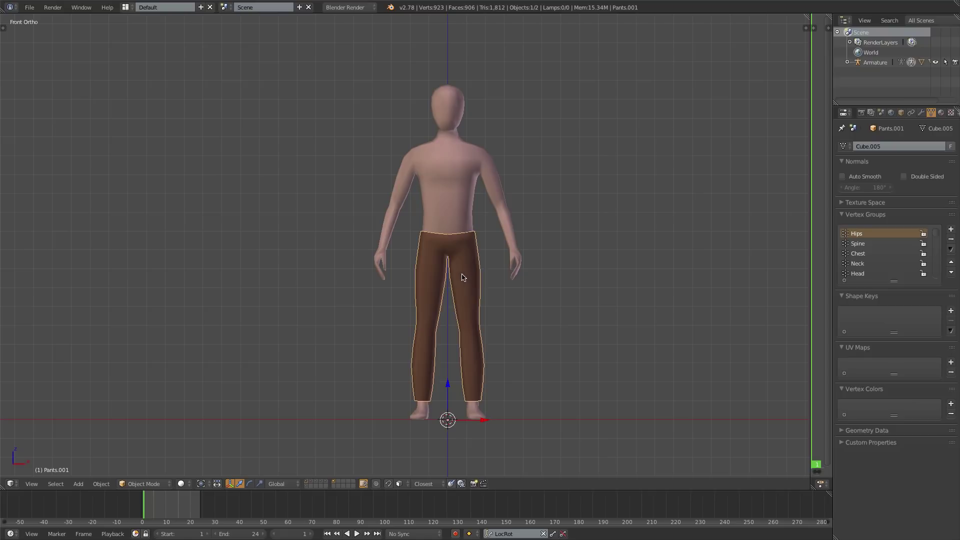
pyautogui.click(941, 113)
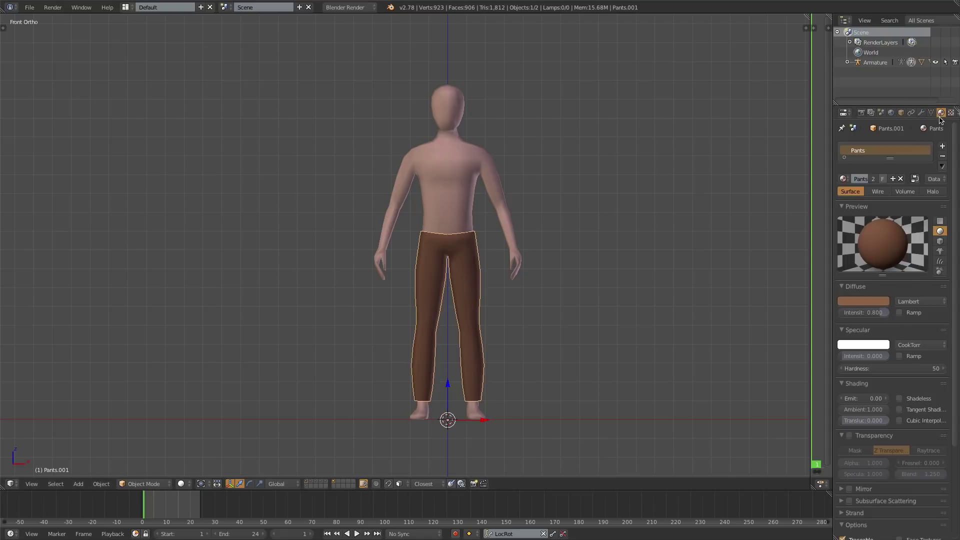
pyautogui.click(943, 158)
pyautogui.click(870, 180)
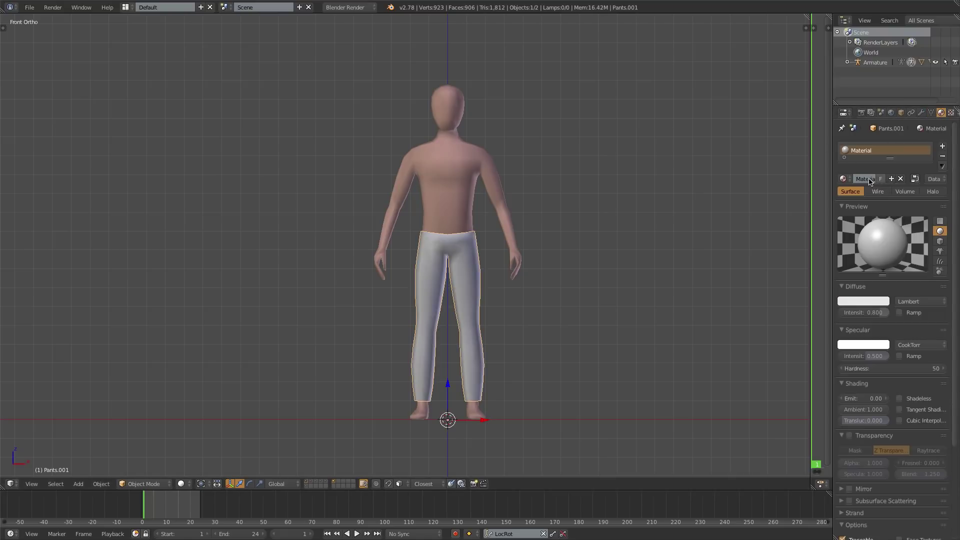
pyautogui.doubleClick(869, 181)
pyautogui.write('Unde')
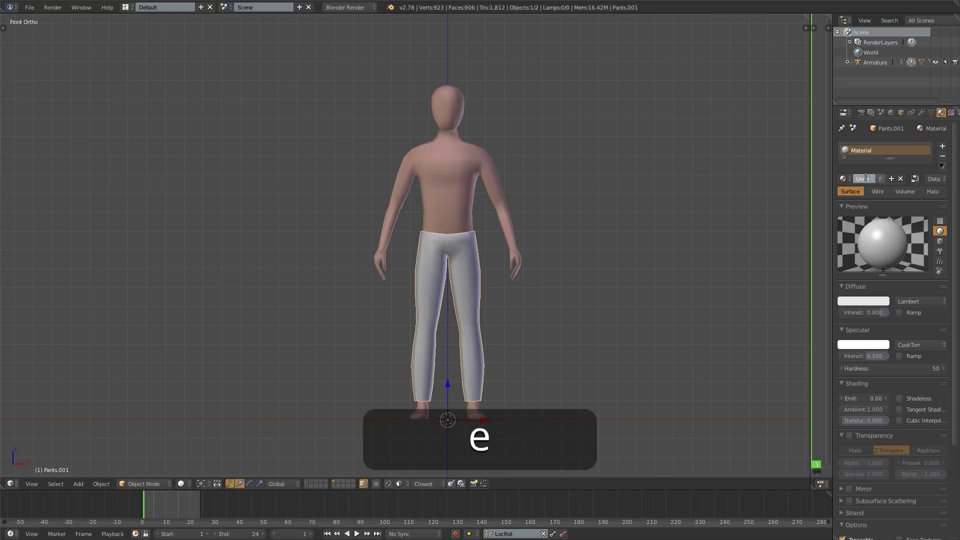
pyautogui.write('rclothes')
pyautogui.press('Return')
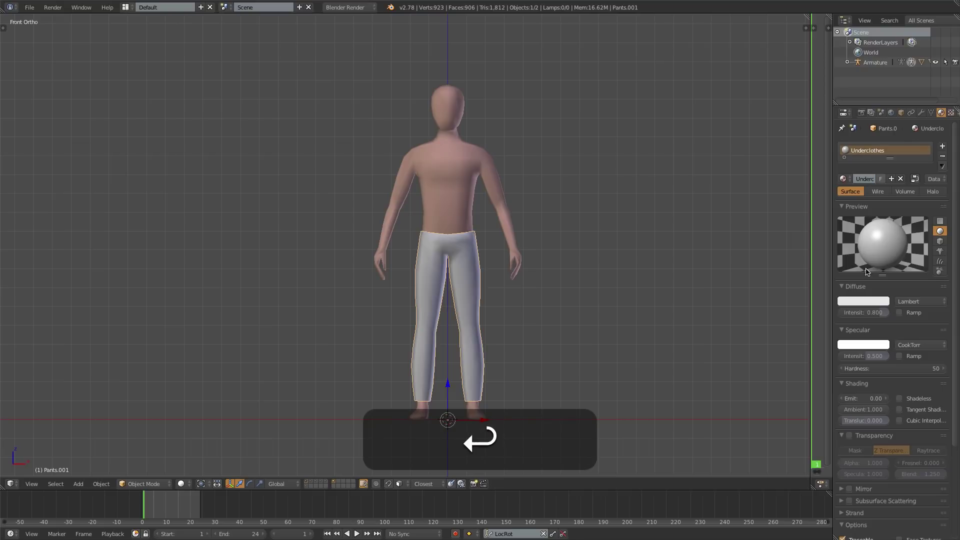
# Give the Underclothes material a near-black diffuse colour of 0.052 in R, G and B, and a specular intensity of 0
pyautogui.click(873, 301)
pyautogui.click(882, 216)
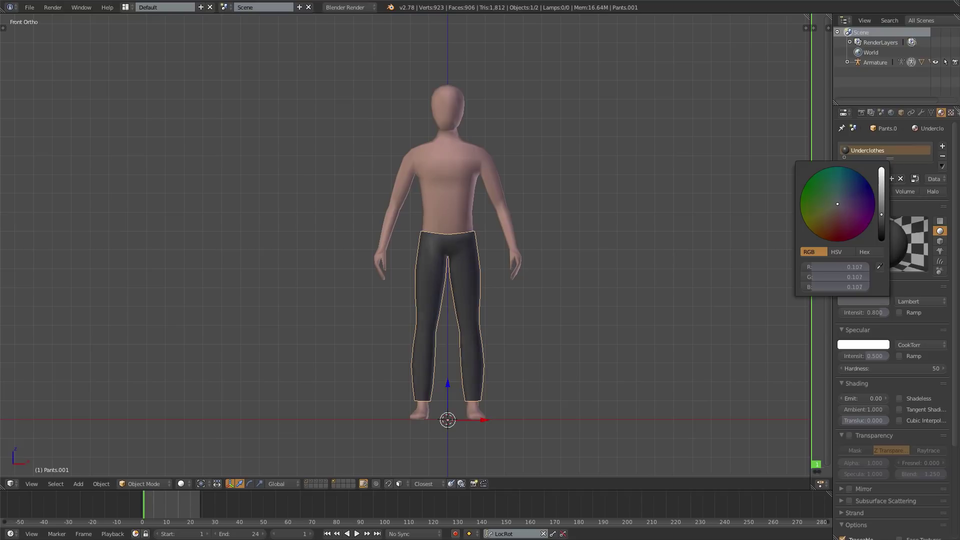
pyautogui.moveTo(882, 214); pyautogui.dragTo(881, 219)
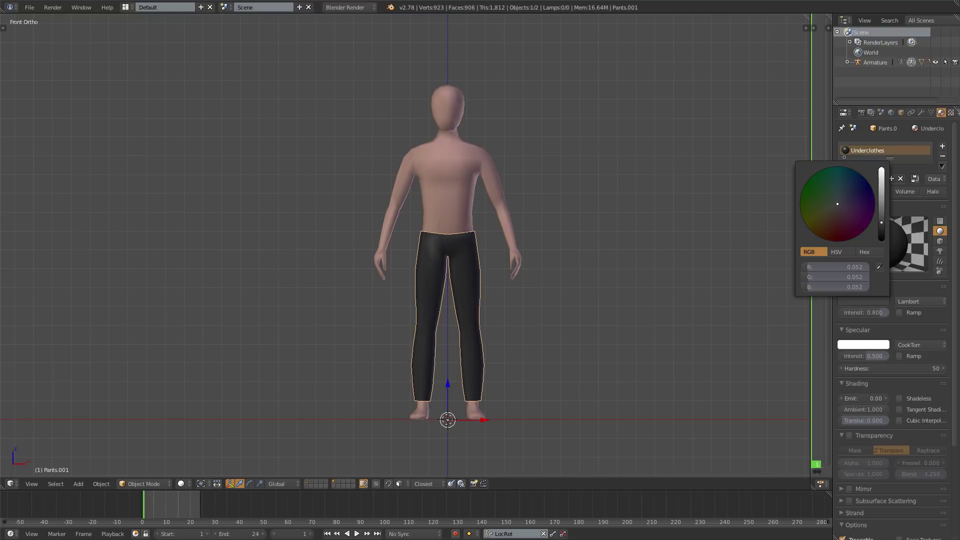
pyautogui.moveTo(868, 357); pyautogui.dragTo(842, 357)
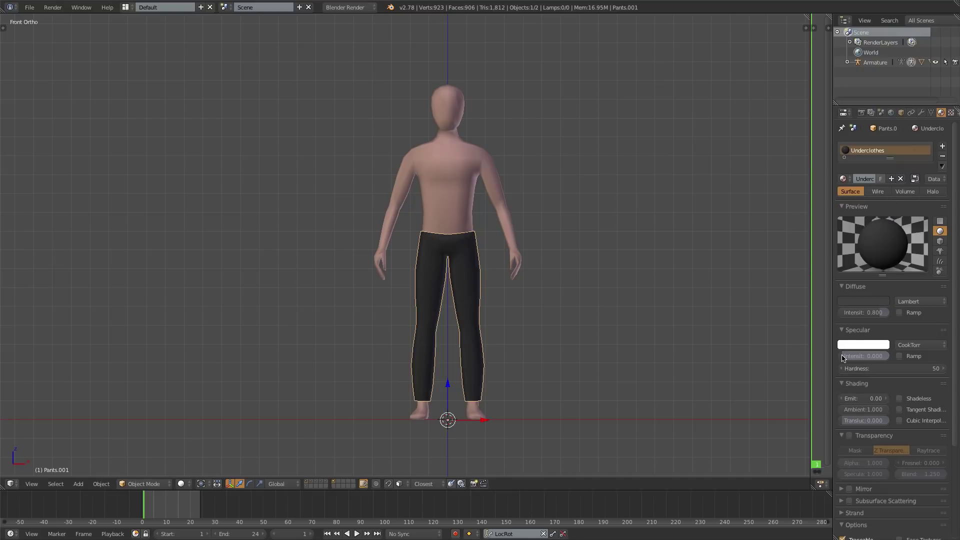
# Duplicate the pants' thigh and shin face loops in place, leaving out waist, knee and ankle, and separate the copy into its own object
pyautogui.press('Tab')
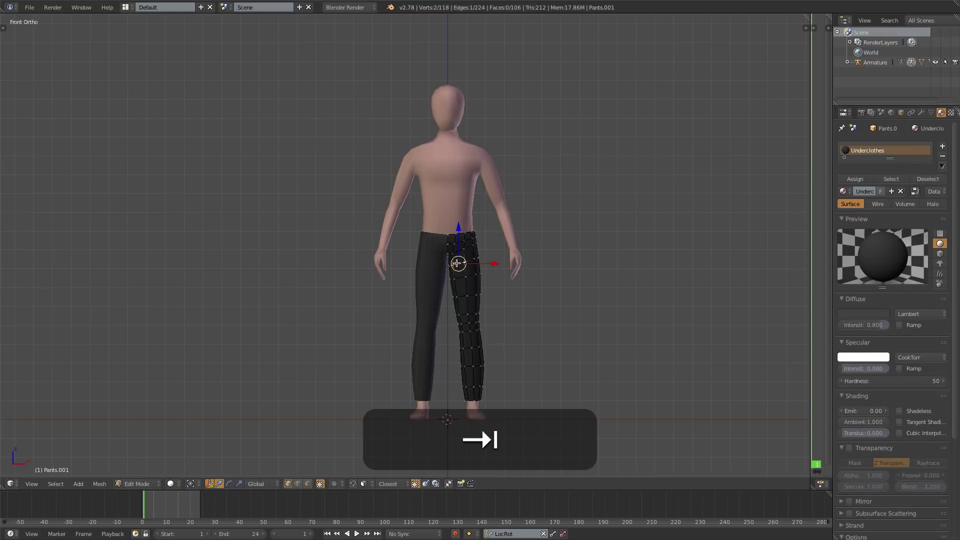
pyautogui.hotkey('ctrl', 'Tab')
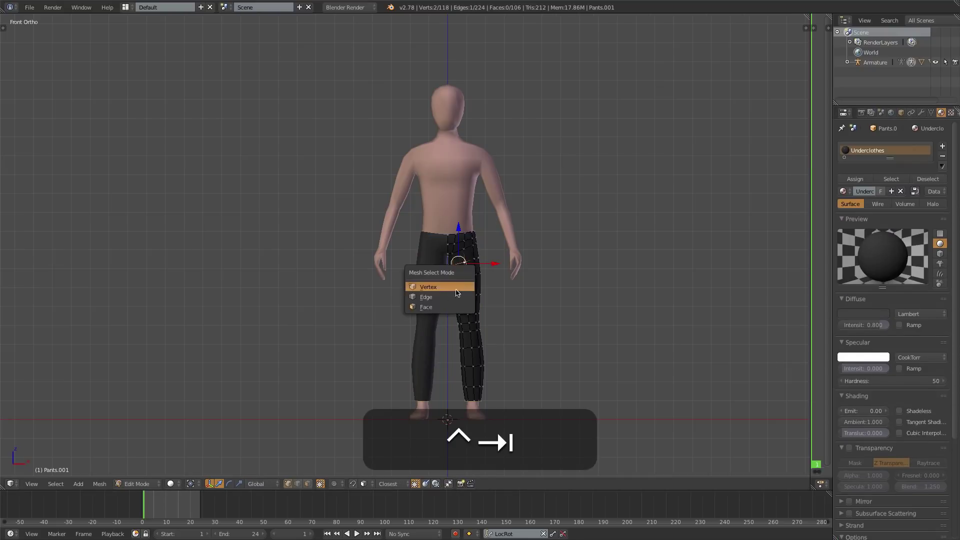
pyautogui.click(431, 311)
pyautogui.scroll(1, 485, 260)
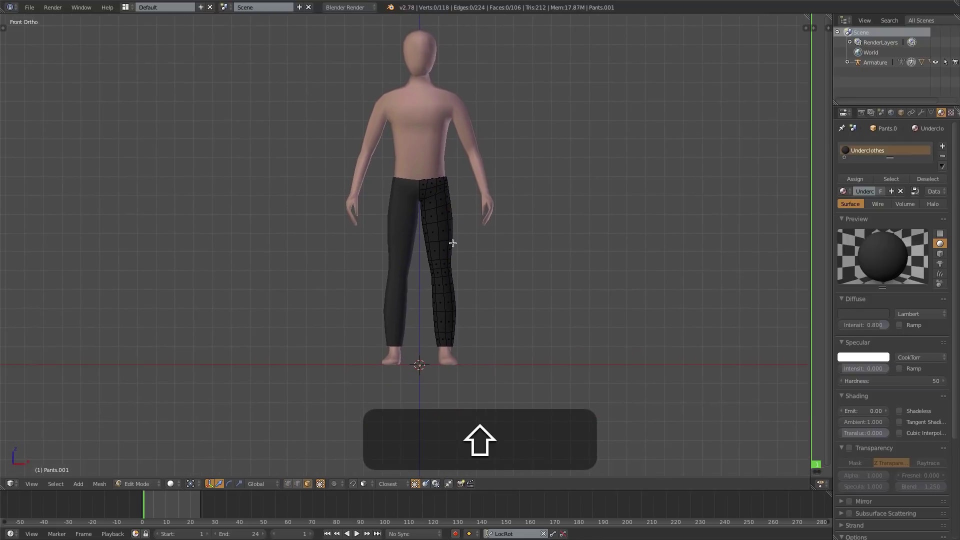
pyautogui.keyDown('alt'); pyautogui.click(439, 192); pyautogui.keyUp('alt')
pyautogui.keyDown('alt'); pyautogui.keyDown('shift'); pyautogui.click(444, 209); pyautogui.keyUp('shift'); pyautogui.keyUp('alt')
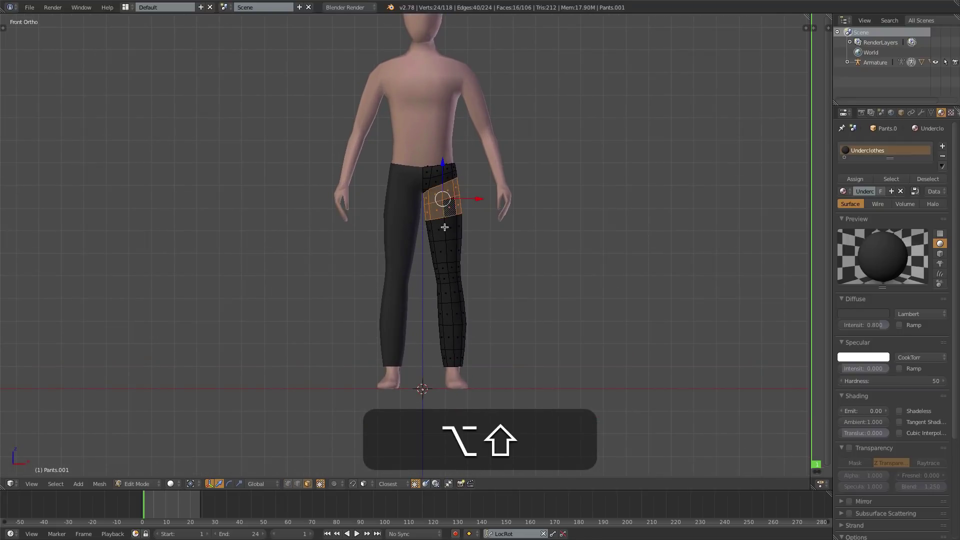
pyautogui.keyDown('alt'); pyautogui.keyDown('shift'); pyautogui.click(444, 228); pyautogui.keyUp('shift'); pyautogui.keyUp('alt')
pyautogui.keyDown('alt'); pyautogui.keyDown('shift'); pyautogui.click(446, 252); pyautogui.keyUp('shift'); pyautogui.keyUp('alt')
pyautogui.keyDown('alt'); pyautogui.keyDown('shift'); pyautogui.click(448, 294); pyautogui.keyUp('shift'); pyautogui.keyUp('alt')
pyautogui.keyDown('alt'); pyautogui.keyDown('shift'); pyautogui.click(453, 318); pyautogui.keyUp('shift'); pyautogui.keyUp('alt')
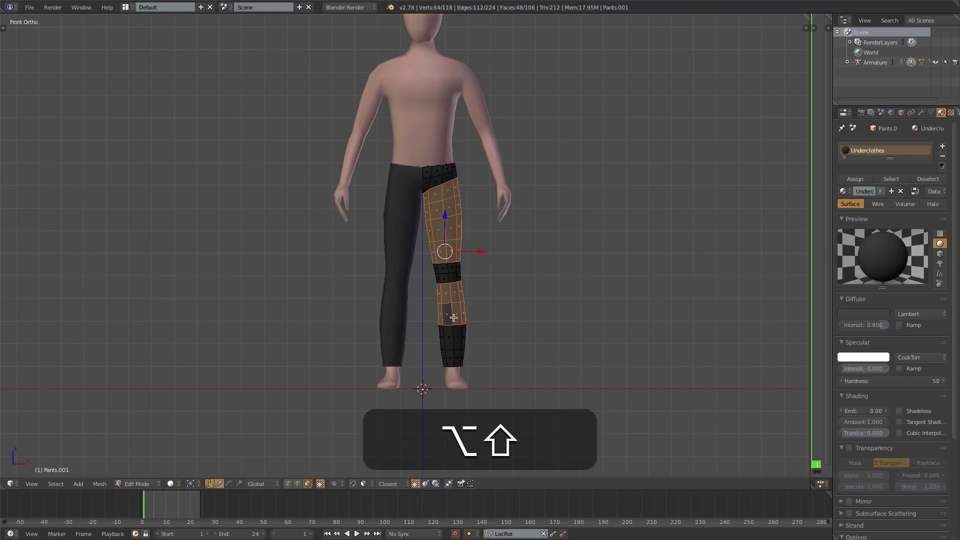
pyautogui.keyDown('alt'); pyautogui.keyDown('shift'); pyautogui.click(453, 335); pyautogui.keyUp('shift'); pyautogui.keyUp('alt')
pyautogui.hotkey('shift', 'd')
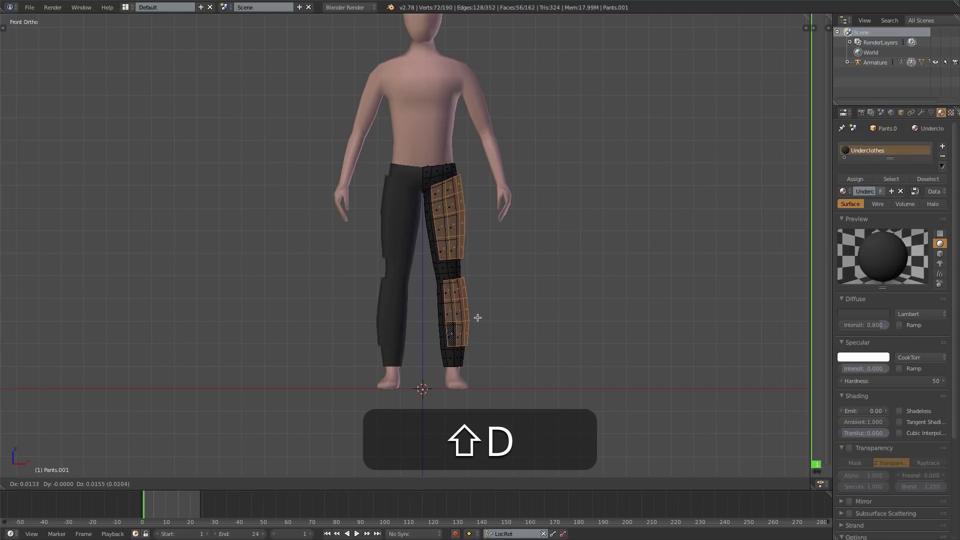
pyautogui.rightClick(477, 317)
pyautogui.press('p')
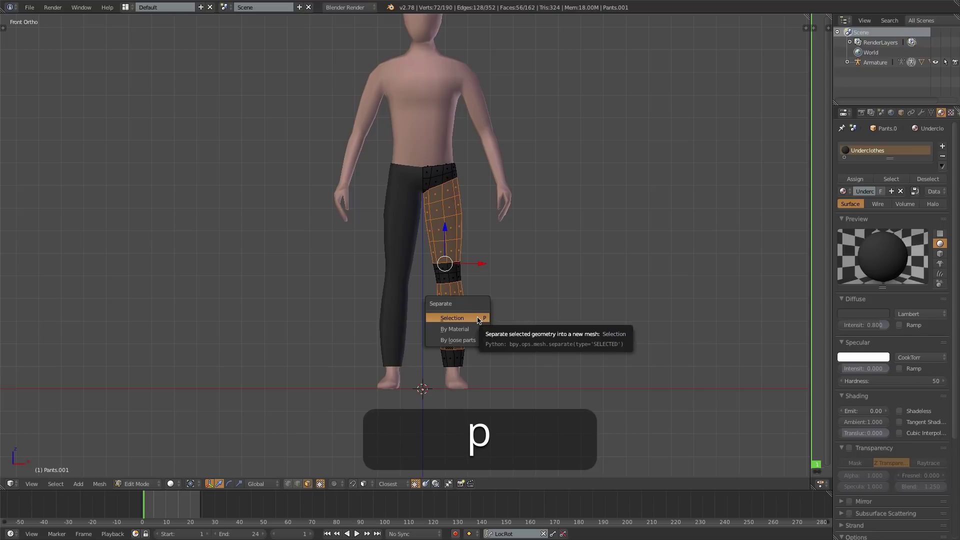
pyautogui.click(472, 317)
pyautogui.press('Tab')
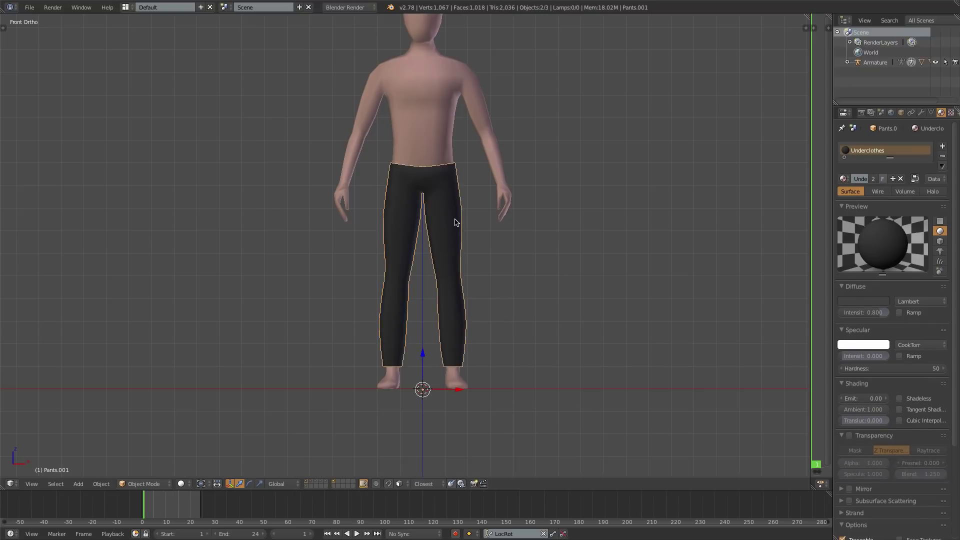
# Replace the material of the separated thigh and shin pieces with a new one named Metal
pyautogui.rightClick(456, 222)
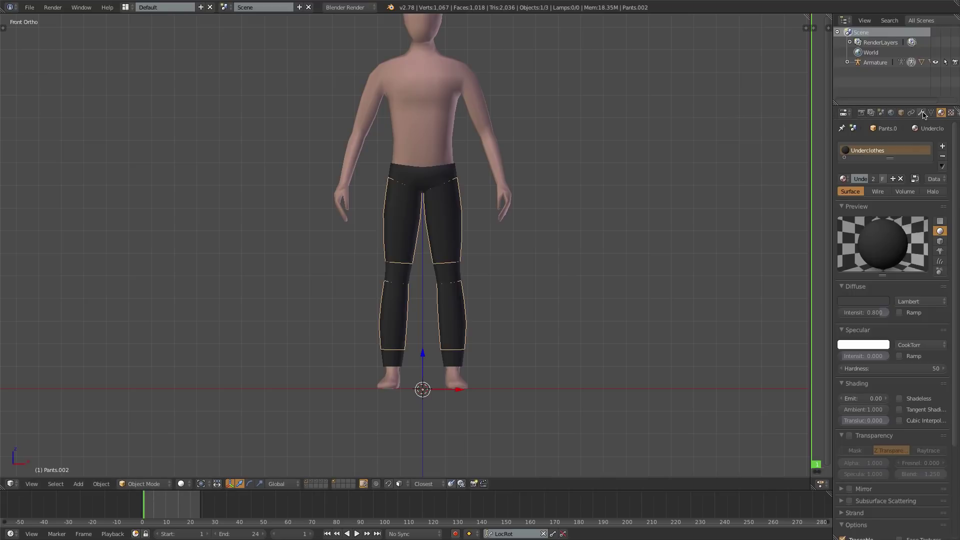
pyautogui.click(943, 158)
pyautogui.click(884, 183)
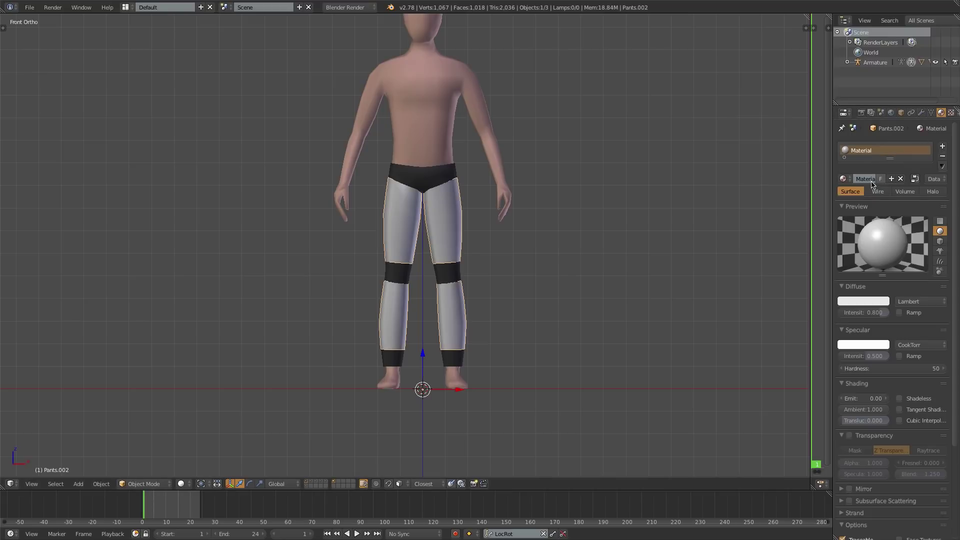
pyautogui.doubleClick(866, 179)
pyautogui.write('Metal')
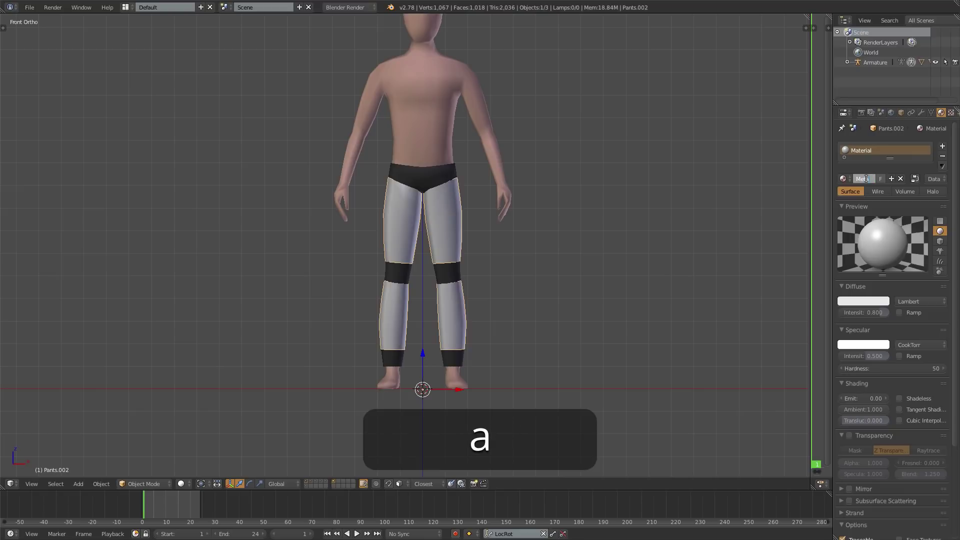
pyautogui.press('Return')
# Set the Metal material's specular intensity to 0 and its diffuse colour to a dark, muted purple
pyautogui.moveTo(876, 356); pyautogui.dragTo(843, 356)
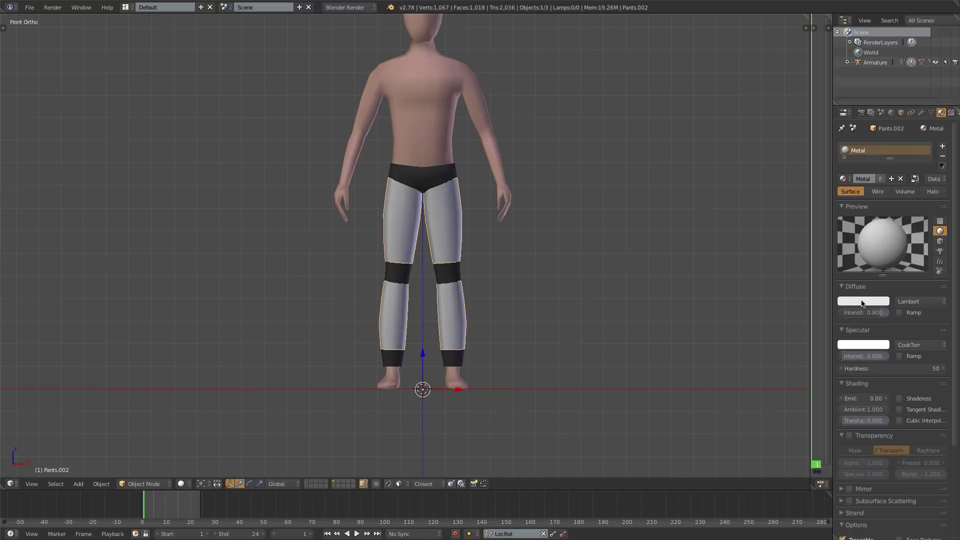
pyautogui.click(861, 302)
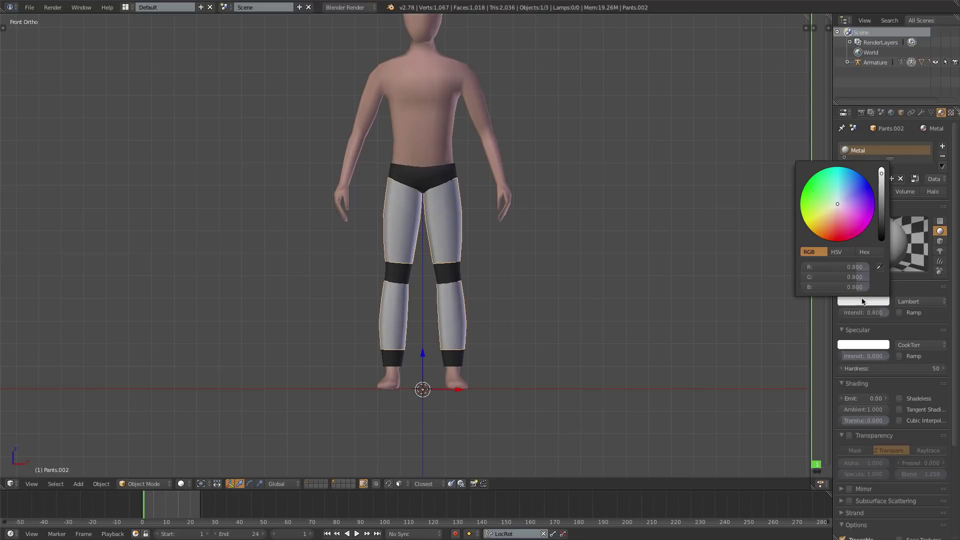
pyautogui.click(860, 202)
pyautogui.moveTo(858, 201); pyautogui.dragTo(855, 201)
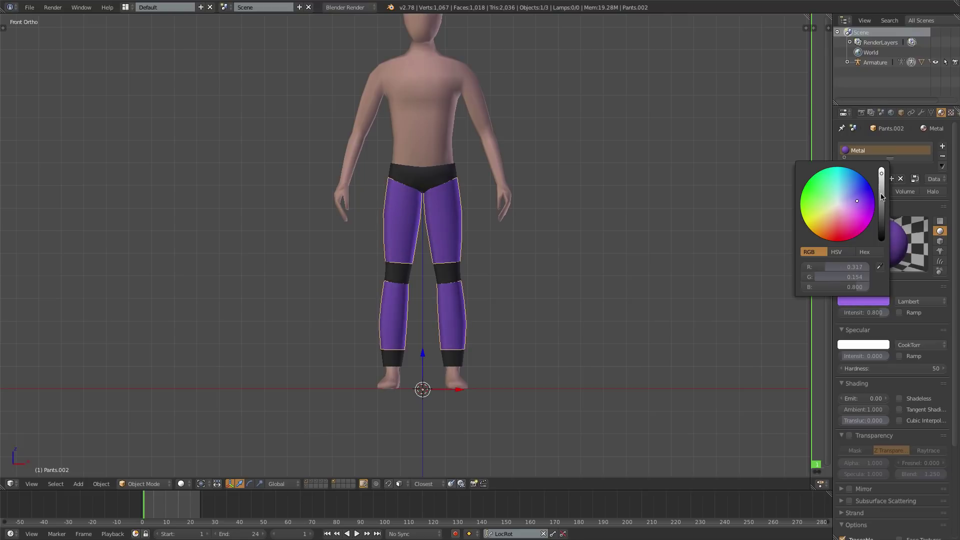
pyautogui.moveTo(881, 196)
pyautogui.mouseDown()
pyautogui.moveTo(882, 205)
pyautogui.moveTo(882, 187)
pyautogui.moveTo(882, 199)
pyautogui.mouseUp()
pyautogui.click(850, 201)
# Fatten the whole mesh of the thigh and shin pieces outward by about 0.0034 with Shrink/Fatten
pyautogui.press('Tab')
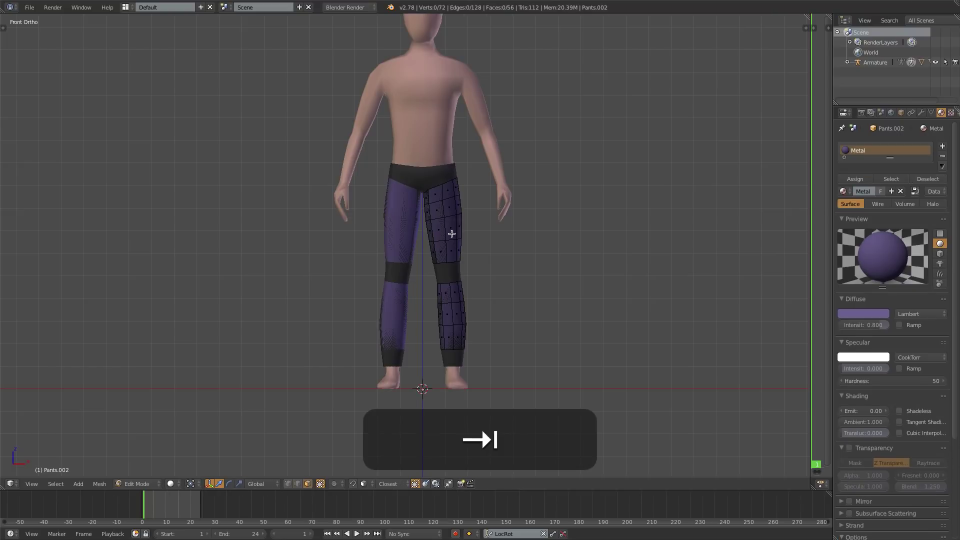
pyautogui.scroll(2, 481, 235)
pyautogui.press('a')
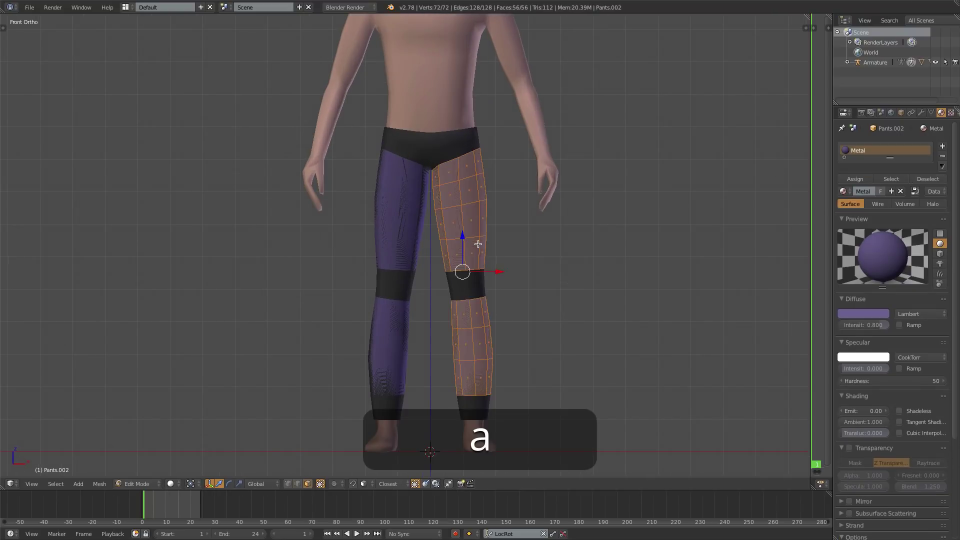
pyautogui.hotkey('alt', 's')
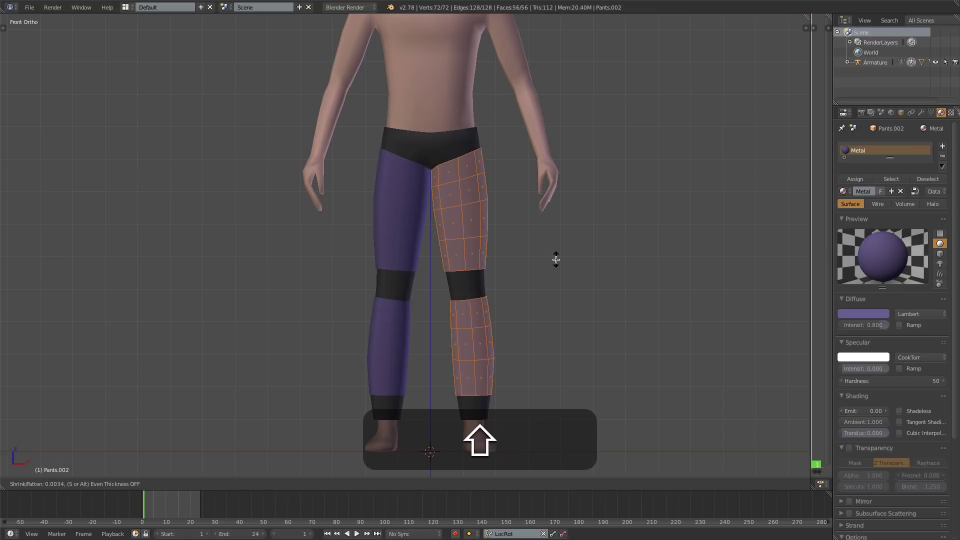
pyautogui.click(556, 259)
# Turn on proportional editing in vertex selection mode and lower the thigh piece's inner and outer top vertices with a proportional size of 0.18
pyautogui.scroll(7, 549, 278)
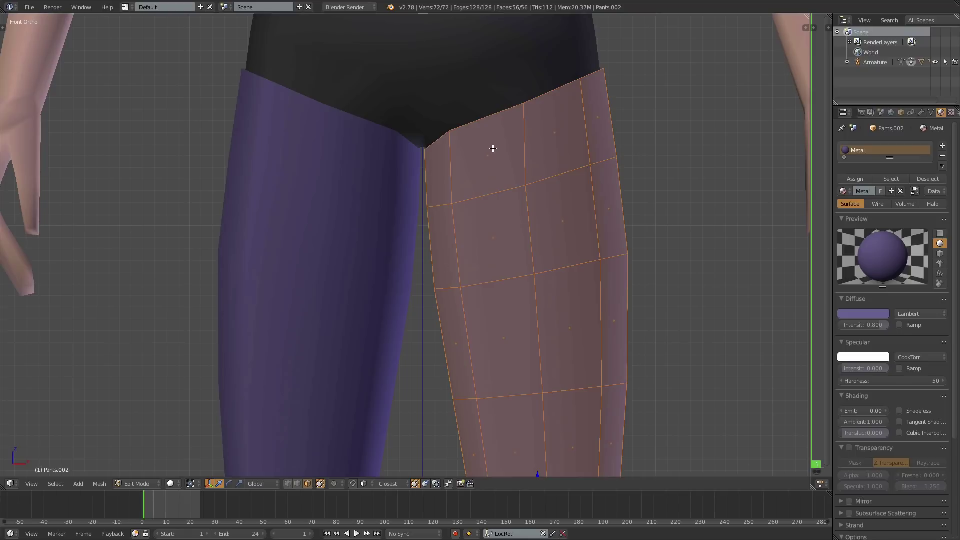
pyautogui.hotkey('ctrl', 'Tab')
pyautogui.click(438, 129)
pyautogui.press('o')
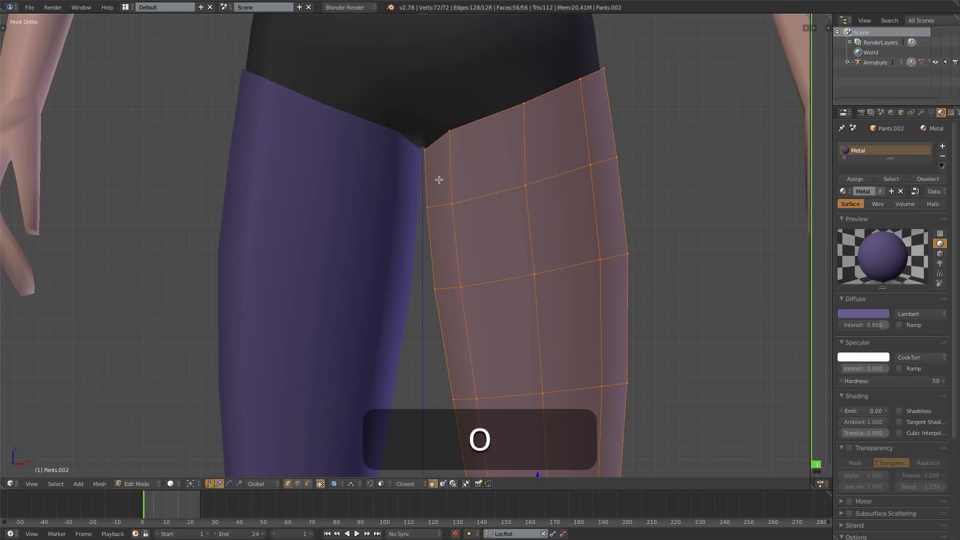
pyautogui.rightClick(425, 149)
pyautogui.moveTo(425, 149); pyautogui.dragTo(611, 126, button='middle')
pyautogui.keyDown('shift'); pyautogui.rightClick(605, 98); pyautogui.keyUp('shift')
pyautogui.press('1')
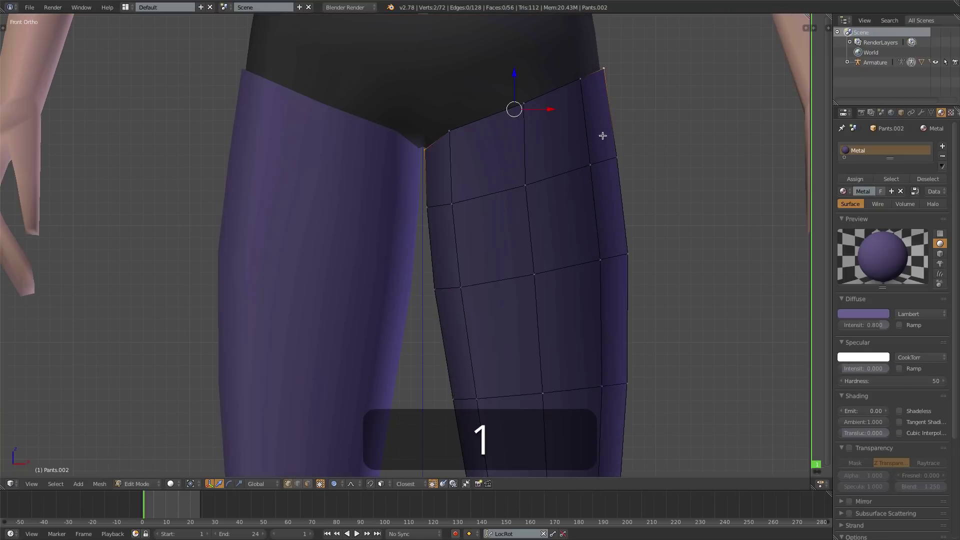
pyautogui.press('g')
pyautogui.scroll(18, 541, 164)
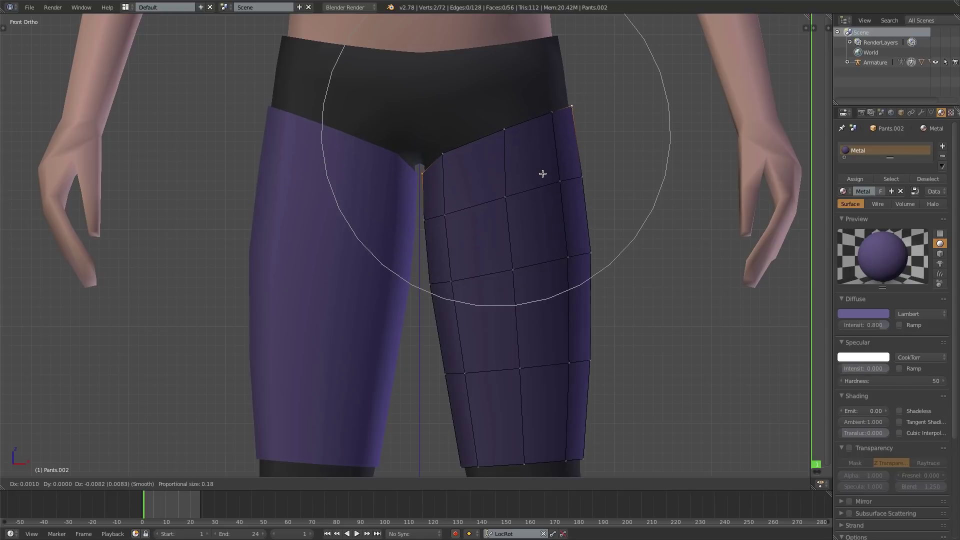
pyautogui.click(545, 202)
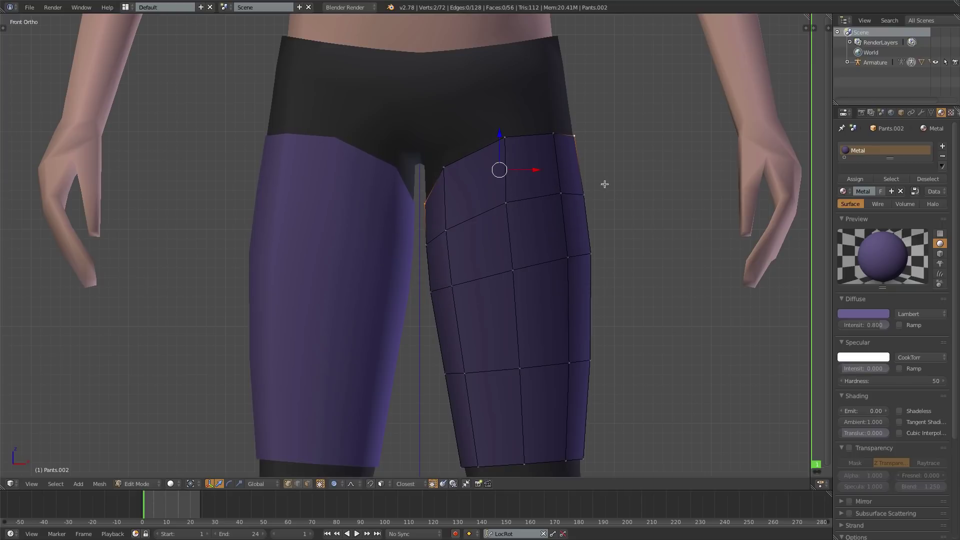
# Raise the front-centre vertex of the thigh piece's top edge, then adjust the inner-front vertex and pull it slightly forward
pyautogui.rightClick(502, 136)
pyautogui.press('g')
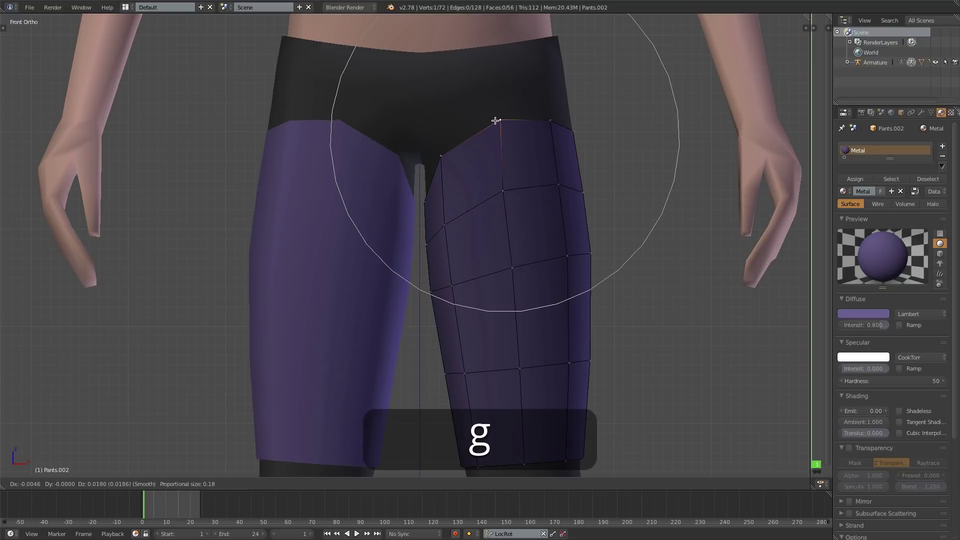
pyautogui.click(498, 109)
pyautogui.rightClick(440, 152)
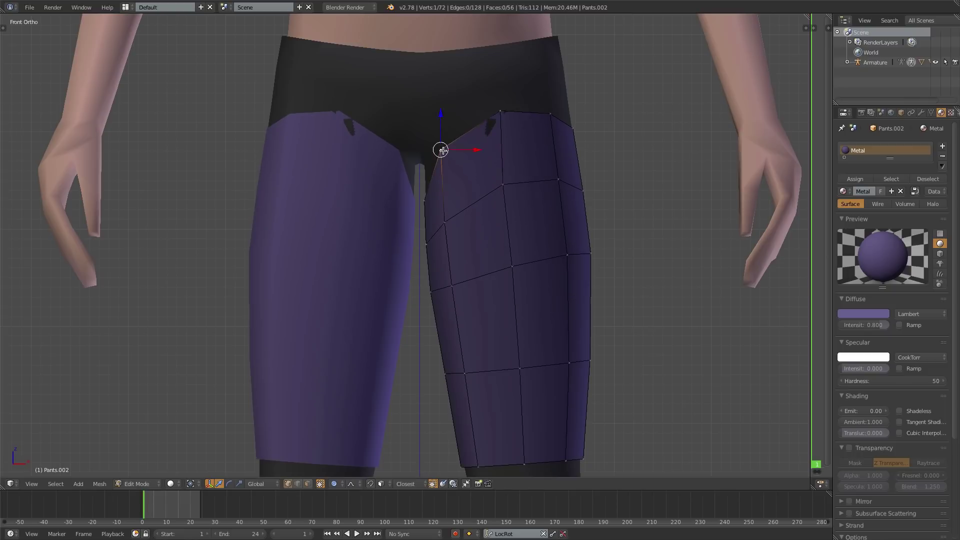
pyautogui.press('g')
pyautogui.click(441, 147)
pyautogui.moveTo(441, 146); pyautogui.dragTo(414, 229, button='middle')
pyautogui.press('g')
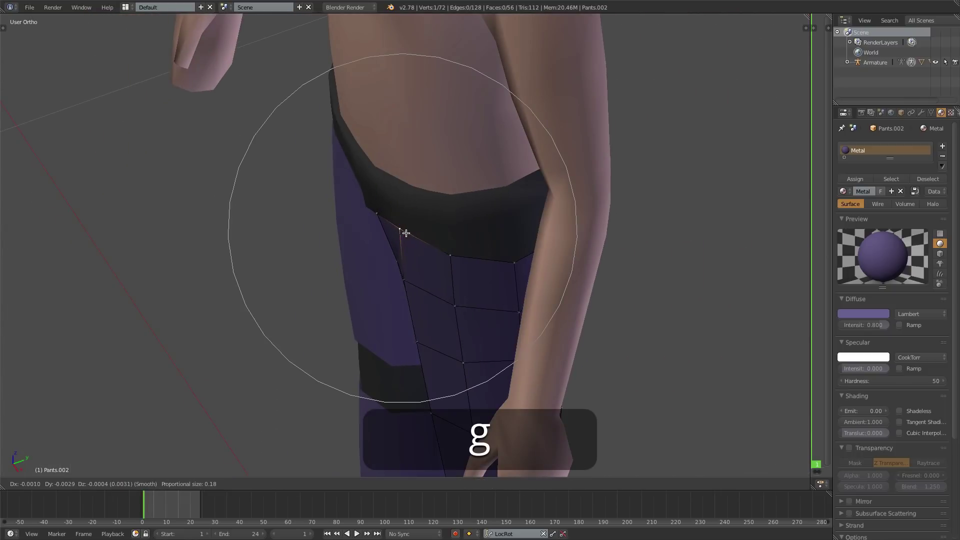
pyautogui.click(403, 234)
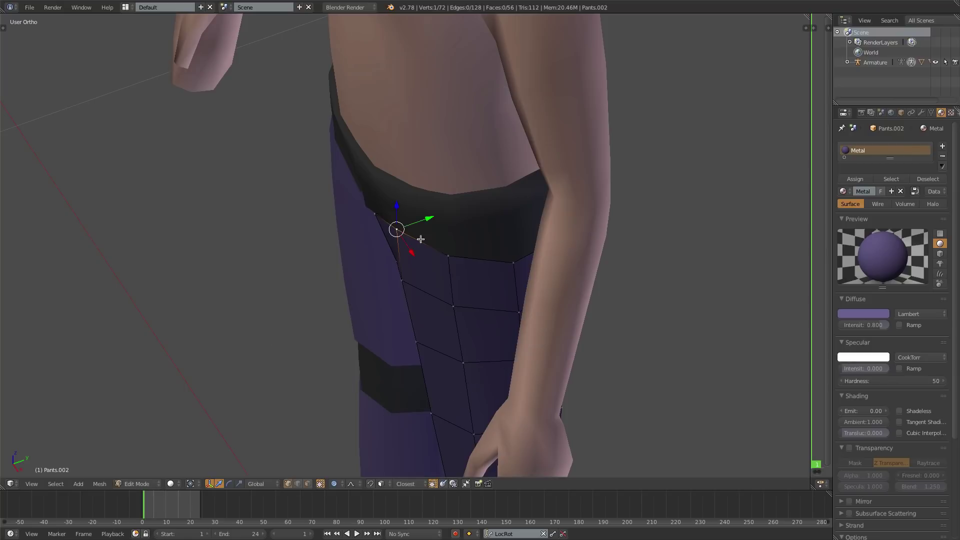
# Raise the middle and outer vertices of the thigh piece's back top edge, reducing the proportional size to 0.10
pyautogui.moveTo(418, 239); pyautogui.dragTo(393, 199, button='middle')
pyautogui.press('ctrl+KP_1')
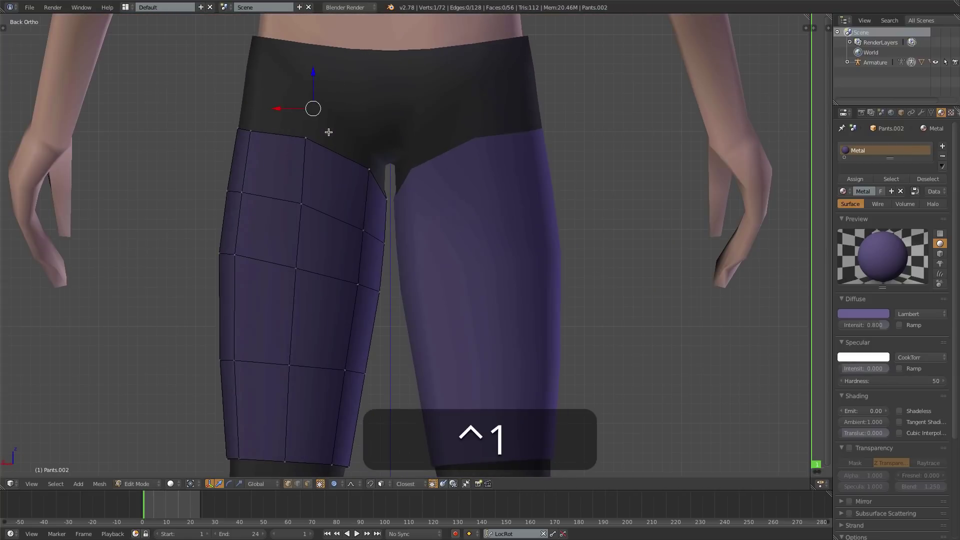
pyautogui.rightClick(306, 137)
pyautogui.press('g')
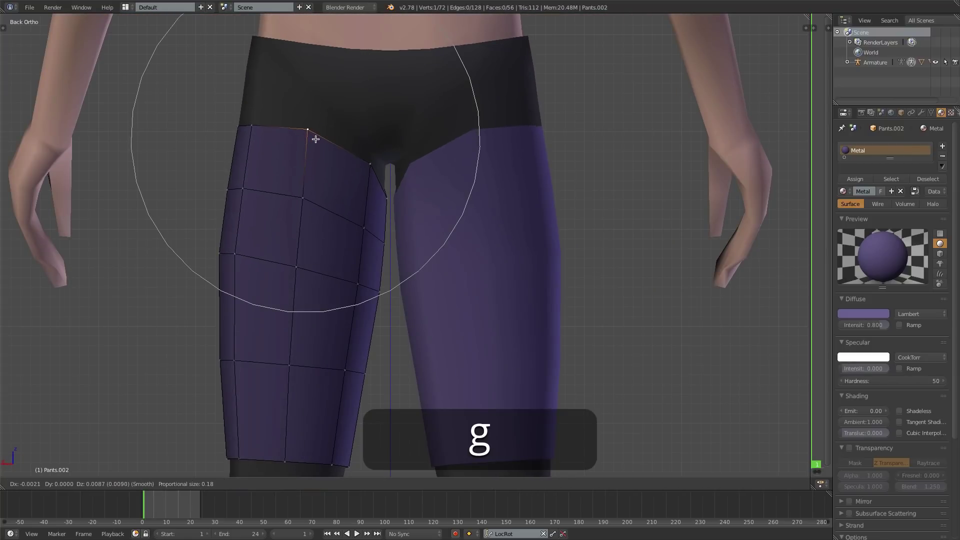
pyautogui.click(317, 133)
pyautogui.rightClick(251, 118)
pyautogui.press('g')
pyautogui.scroll(6, 250, 119)
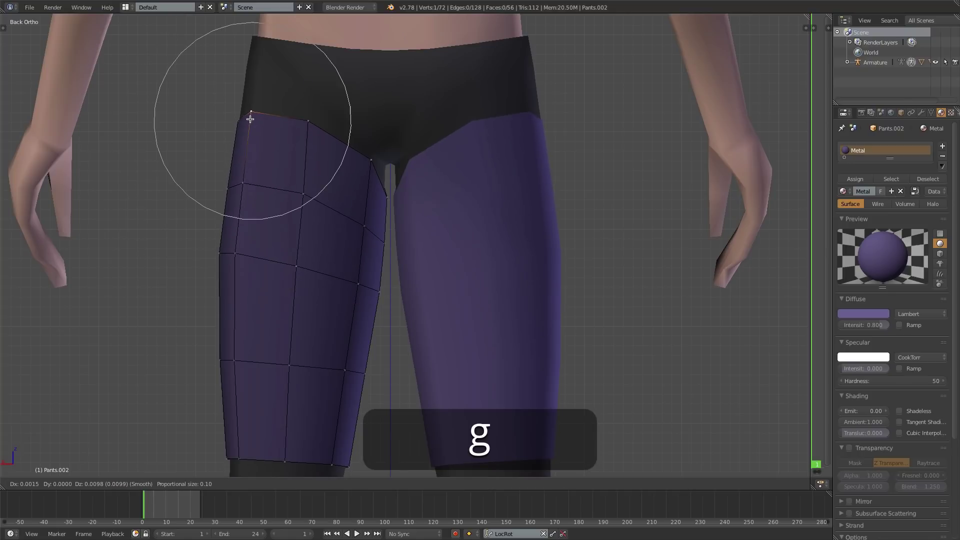
pyautogui.click(251, 106)
pyautogui.rightClick(312, 118)
pyautogui.press('g')
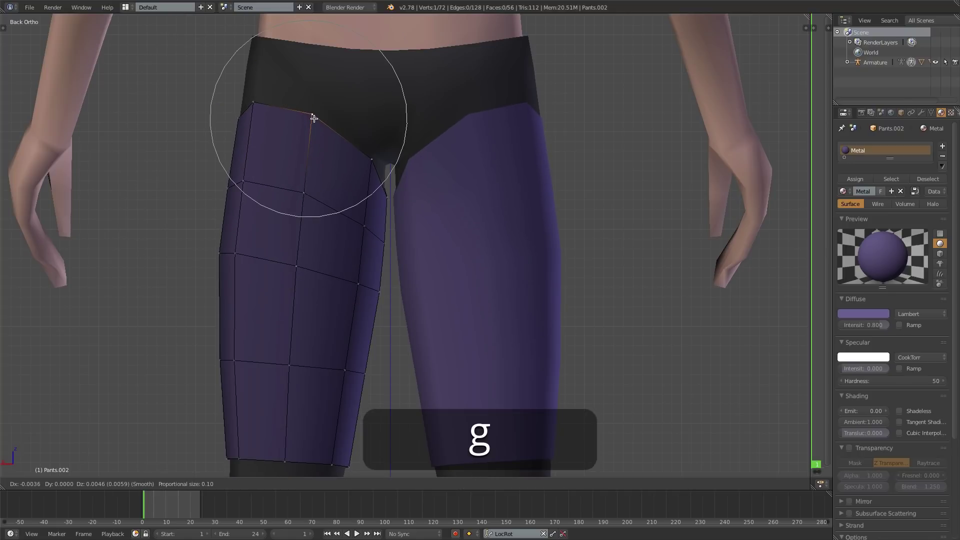
pyautogui.click(313, 119)
# Fine-tune the front-centre and inner-front vertices of the thigh piece's top edge
pyautogui.moveTo(323, 131); pyautogui.dragTo(452, 188, button='middle')
pyautogui.rightClick(463, 138)
pyautogui.press('KP_1')
pyautogui.press('g')
pyautogui.click(480, 113)
pyautogui.rightClick(434, 155)
pyautogui.press('g')
pyautogui.click(390, 193)
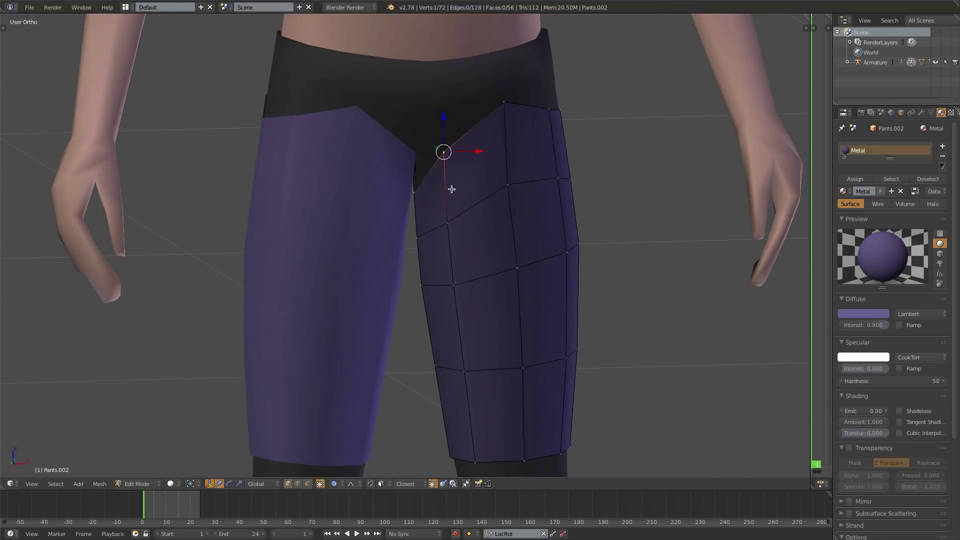
# Nudge the crotch-side vertex of the thigh piece's top edge and raise its outer front vertex slightly
pyautogui.rightClick(418, 198)
pyautogui.press('g')
pyautogui.click(416, 197)
pyautogui.rightClick(543, 111)
pyautogui.press('g')
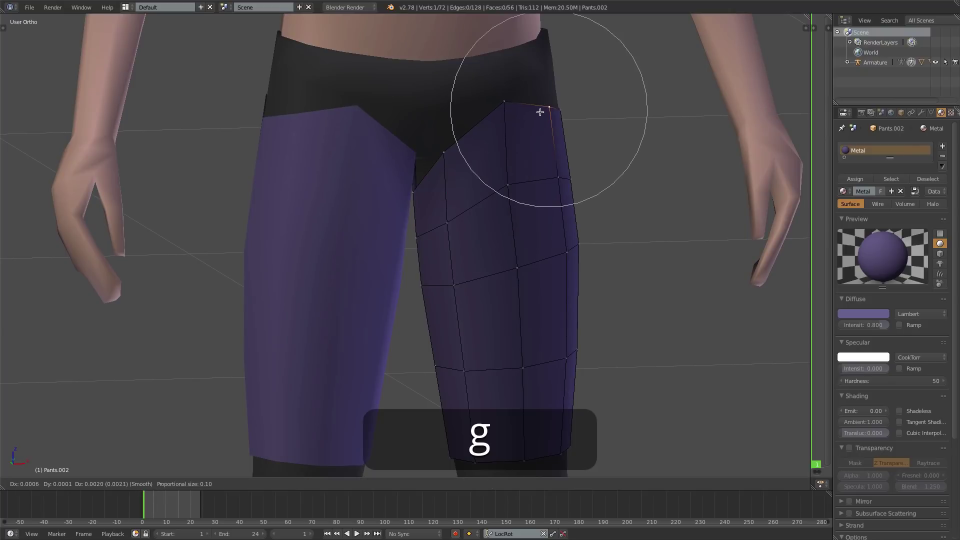
pyautogui.click(541, 110)
# Lower the inner and outer side vertices of the thigh piece's knee edge by about 0.02 to arch the edge over the knee
pyautogui.press('KP_1')
pyautogui.scroll(-4, 525, 128)
pyautogui.press('a')
pyautogui.keyDown('shift'); pyautogui.moveTo(508, 255); pyautogui.dragTo(479, 107, button='middle'); pyautogui.keyUp('shift')
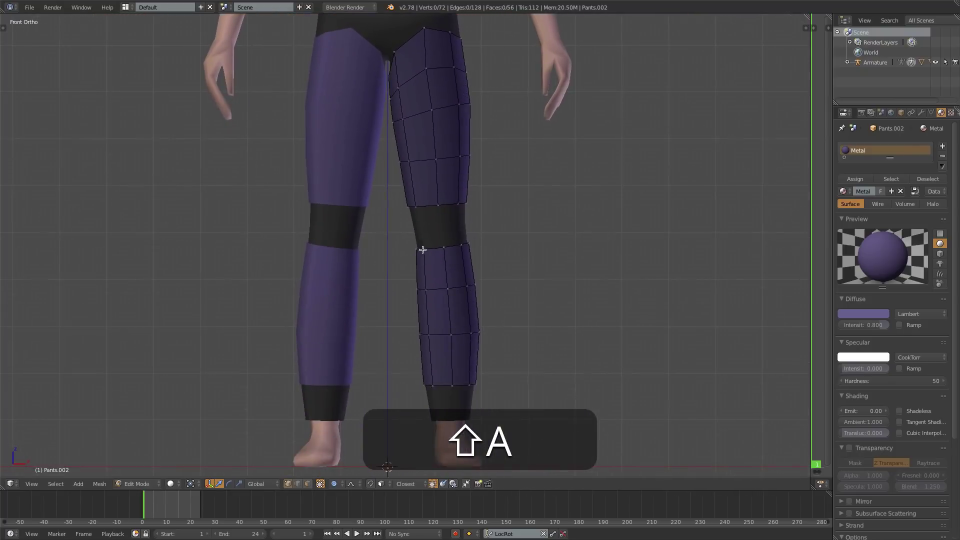
pyautogui.scroll(4, 422, 248)
pyautogui.moveTo(420, 155)
pyautogui.mouseDown(button='middle')
pyautogui.moveTo(397, 148)
pyautogui.moveTo(418, 160)
pyautogui.mouseUp(button='middle')
pyautogui.rightClick(395, 160)
pyautogui.moveTo(512, 155); pyautogui.dragTo(543, 163, button='middle')
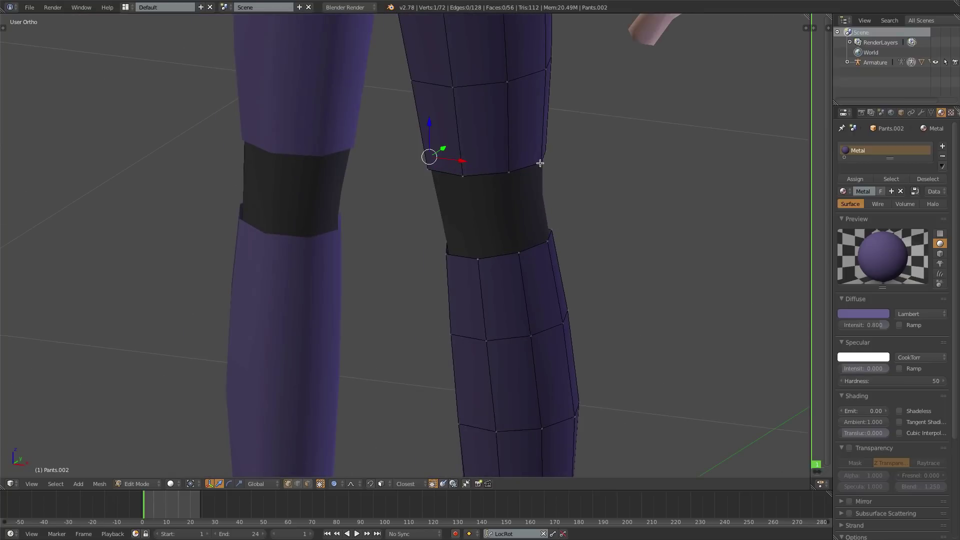
pyautogui.keyDown('shift'); pyautogui.rightClick(545, 164); pyautogui.keyUp('shift')
pyautogui.press('KP_1')
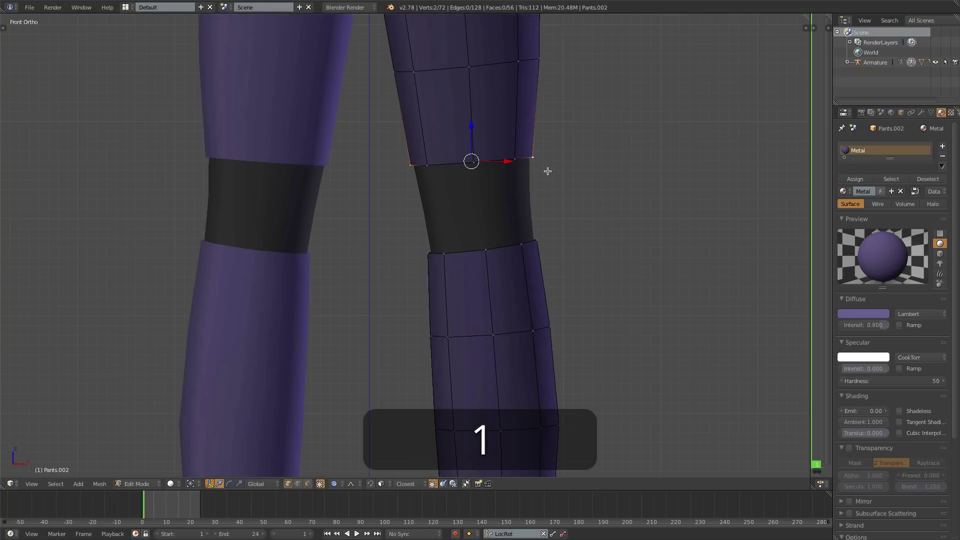
pyautogui.press('g')
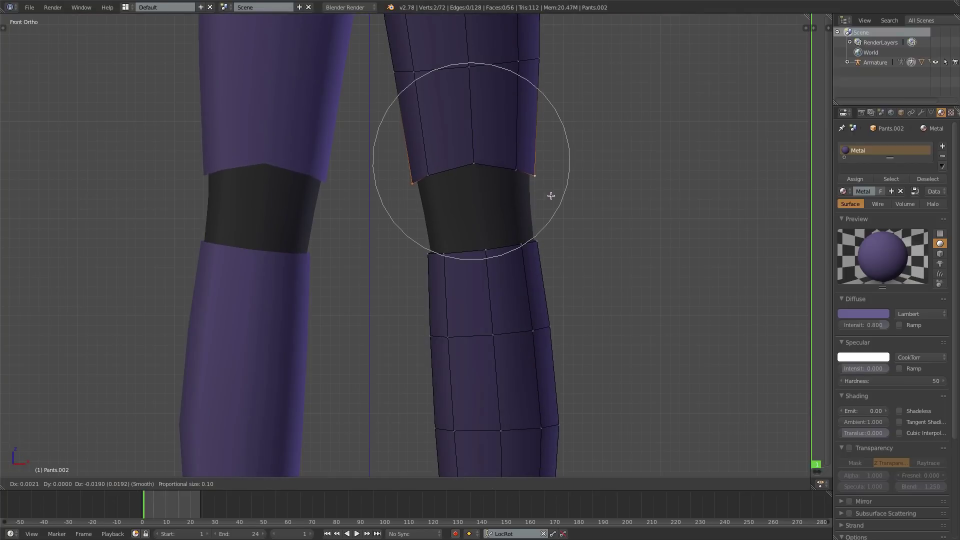
pyautogui.click(551, 199)
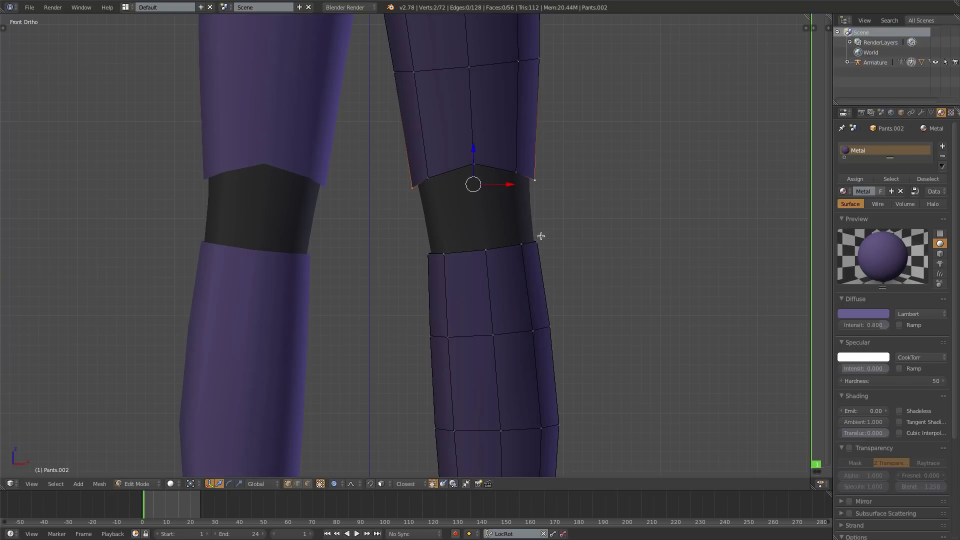
# Raise the inner and outer side vertices of the shin piece's knee edge by about 0.02 and scale them slightly apart
pyautogui.press('KP_3')
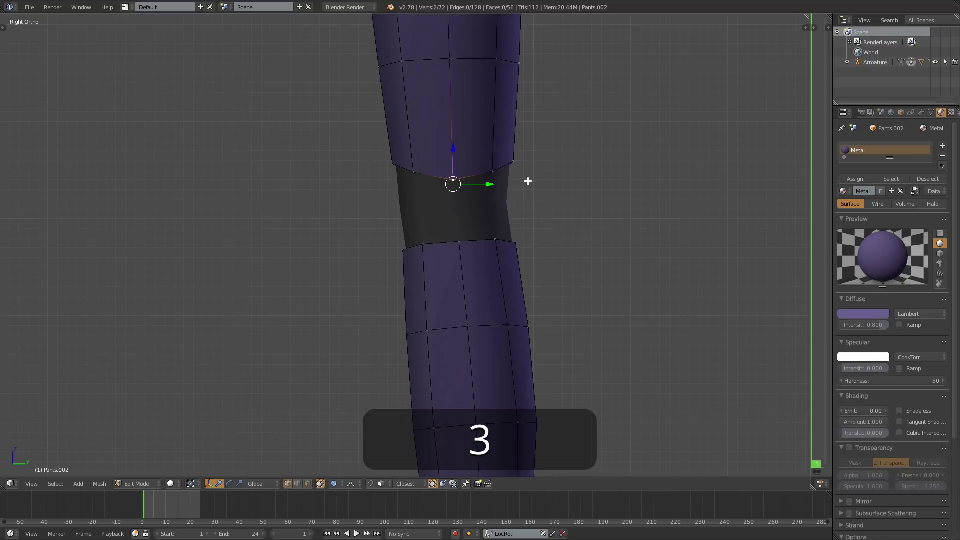
pyautogui.moveTo(528, 181); pyautogui.dragTo(559, 238, button='middle')
pyautogui.rightClick(546, 260)
pyautogui.keyDown('shift'); pyautogui.rightClick(439, 251); pyautogui.keyUp('shift')
pyautogui.press('shift+KP_1')
pyautogui.rightClick(430, 257)
pyautogui.keyDown('shift'); pyautogui.rightClick(548, 242); pyautogui.keyUp('shift')
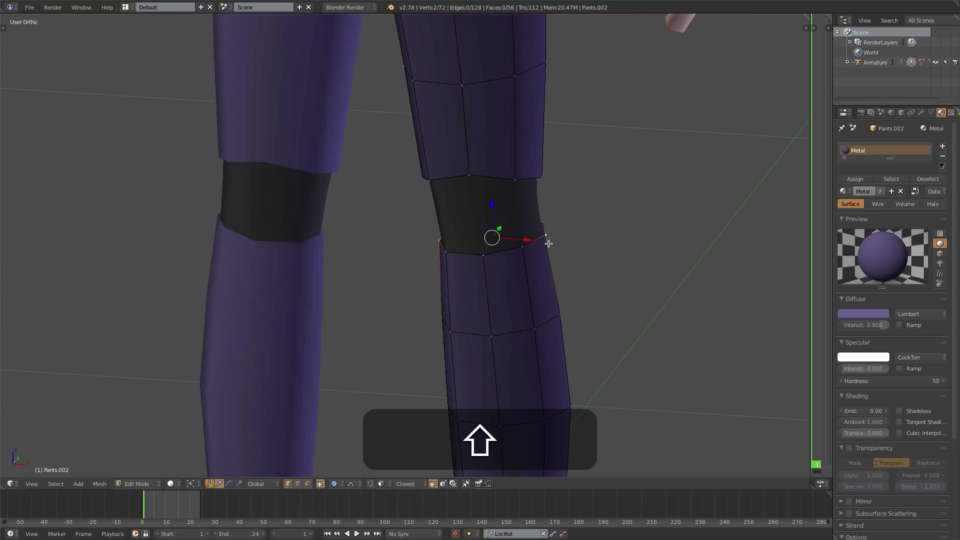
pyautogui.press('shift+KP_1')
pyautogui.press('g')
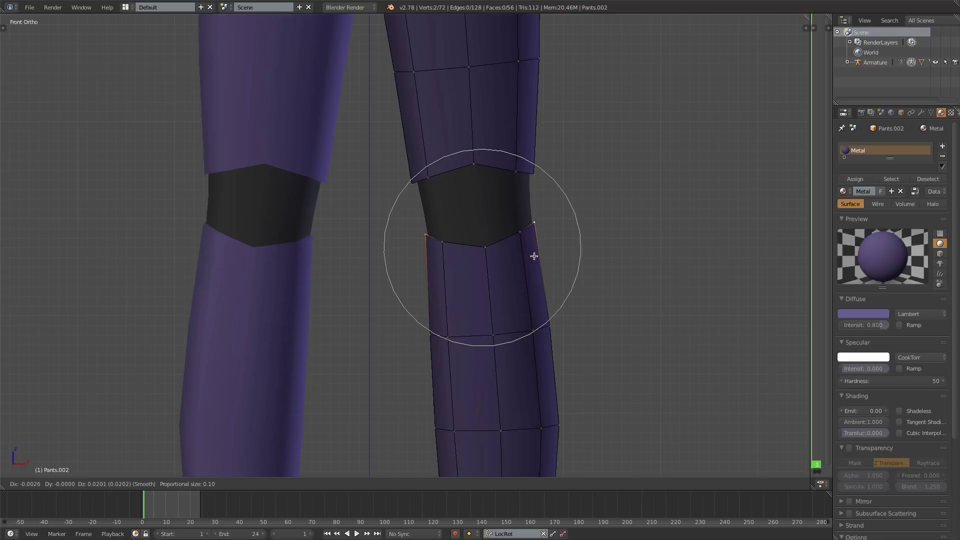
pyautogui.click(534, 253)
pyautogui.press('s')
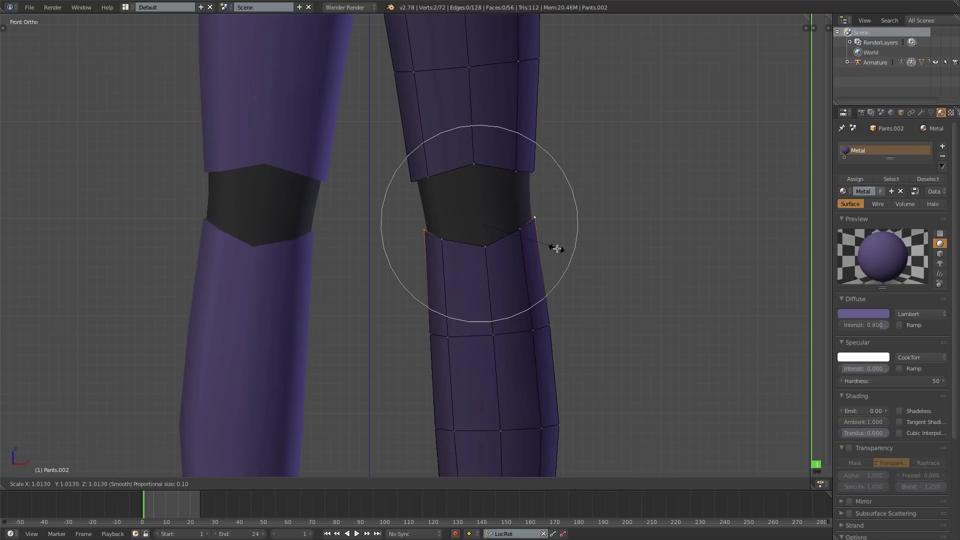
pyautogui.click(560, 250)
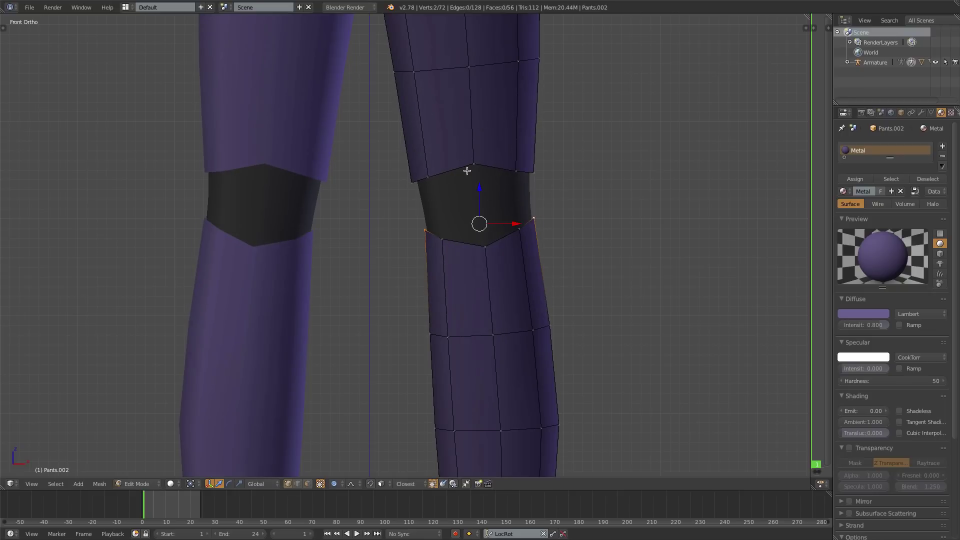
# Switch proportional editing to Connected and enlarge its size to 0.14 while trying a move of the shin piece's upper side vertices
pyautogui.click(340, 485)
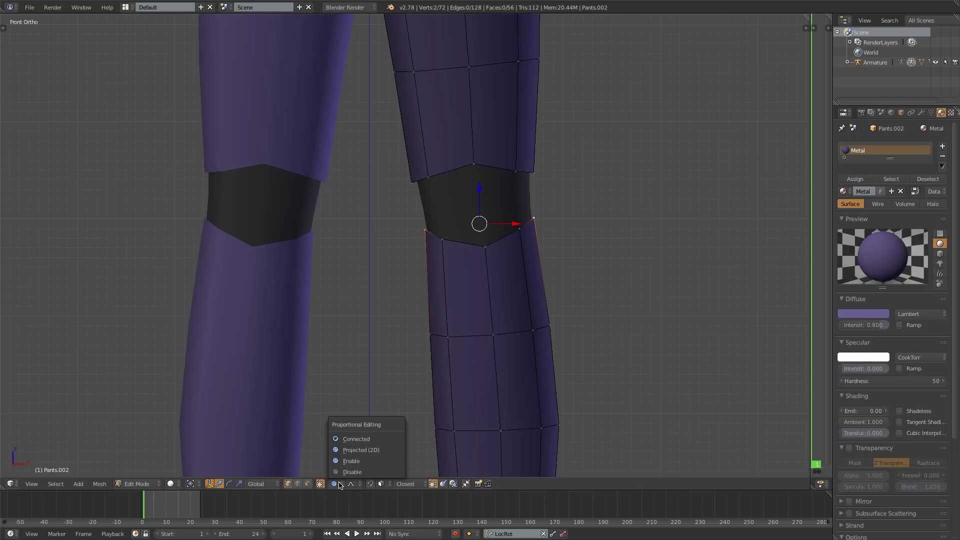
pyautogui.click(345, 440)
pyautogui.press('g')
pyautogui.scroll(-3, 472, 265)
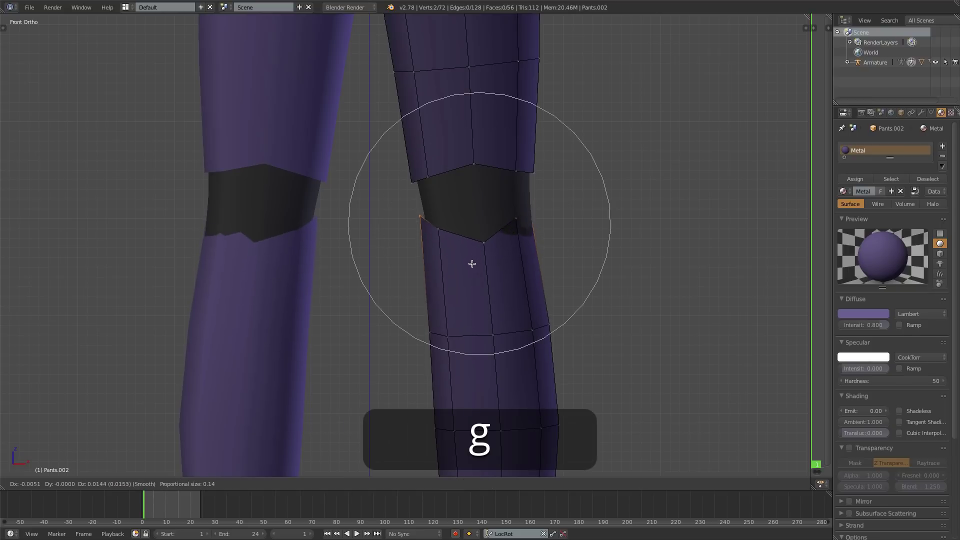
pyautogui.click(476, 256)
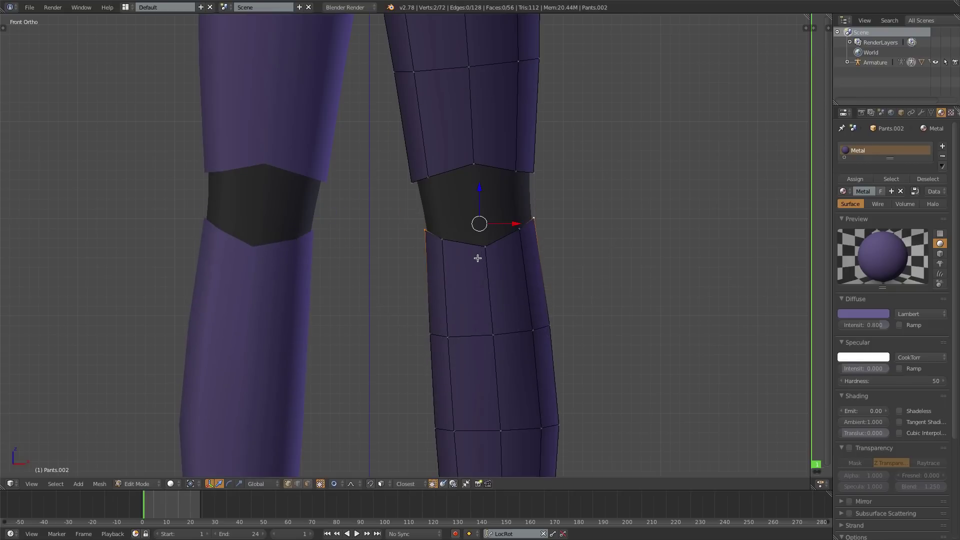
# Scale the shin piece's two upper side vertices up by about 1.06 and shift them slightly upward
pyautogui.scroll(-3, 465, 265)
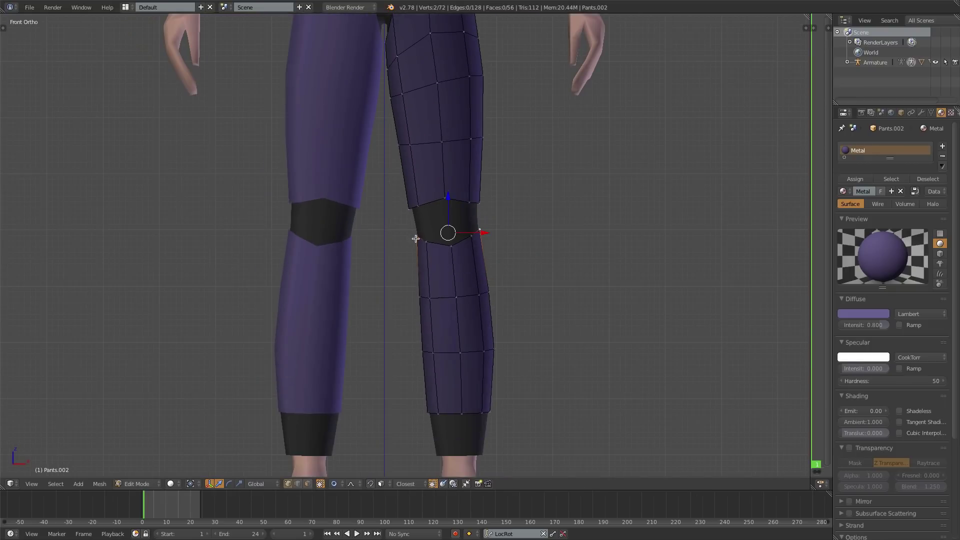
pyautogui.scroll(4, 438, 240)
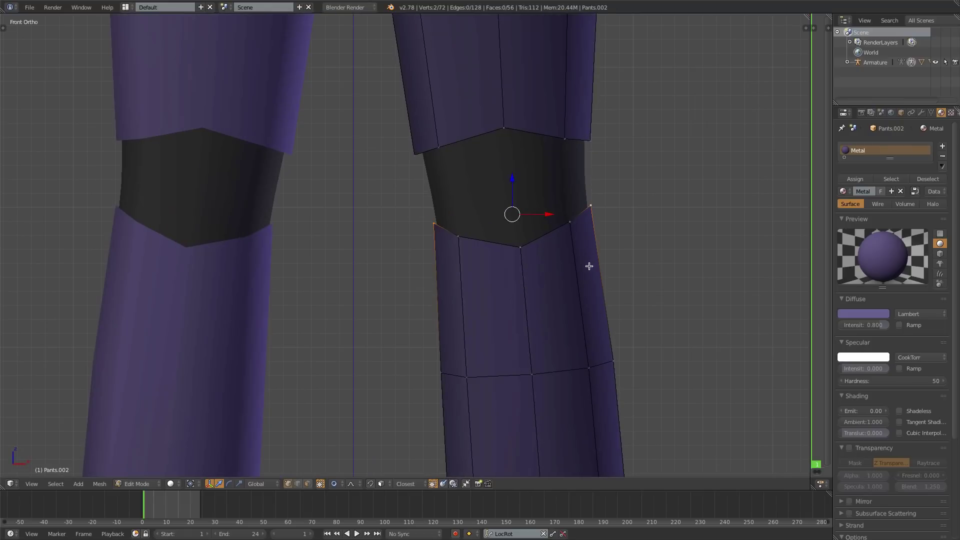
pyautogui.press('g')
pyautogui.press('s')
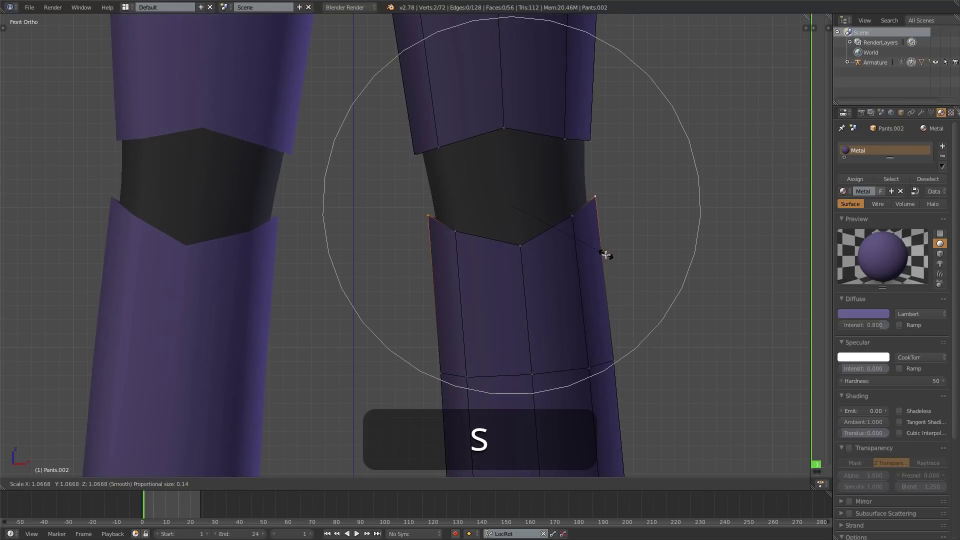
pyautogui.click(603, 254)
pyautogui.press('g')
pyautogui.click(602, 254)
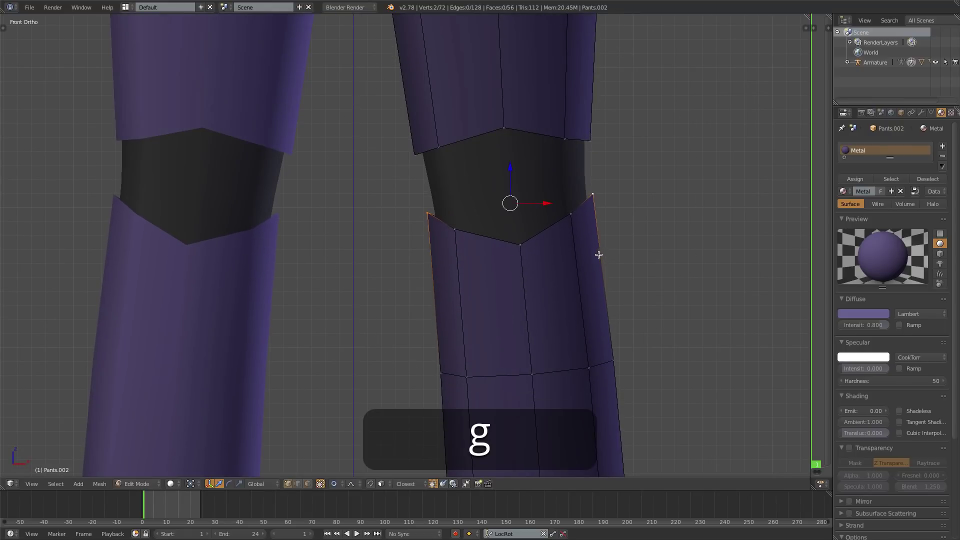
# Raise the inner and outer side vertices of the shin piece's ankle edge slightly and switch to wireframe display
pyautogui.scroll(-4, 592, 261)
pyautogui.keyDown('shift'); pyautogui.moveTo(483, 392); pyautogui.dragTo(474, 310, button='middle'); pyautogui.keyUp('shift')
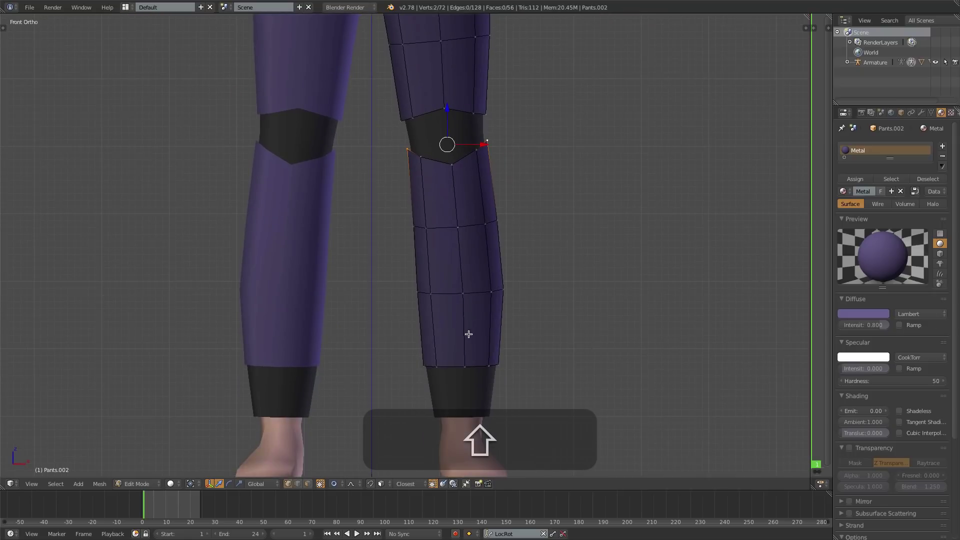
pyautogui.press('a')
pyautogui.moveTo(450, 365); pyautogui.dragTo(383, 357, button='middle')
pyautogui.rightClick(407, 350)
pyautogui.keyDown('shift'); pyautogui.rightClick(507, 355); pyautogui.keyUp('shift')
pyautogui.press('1')
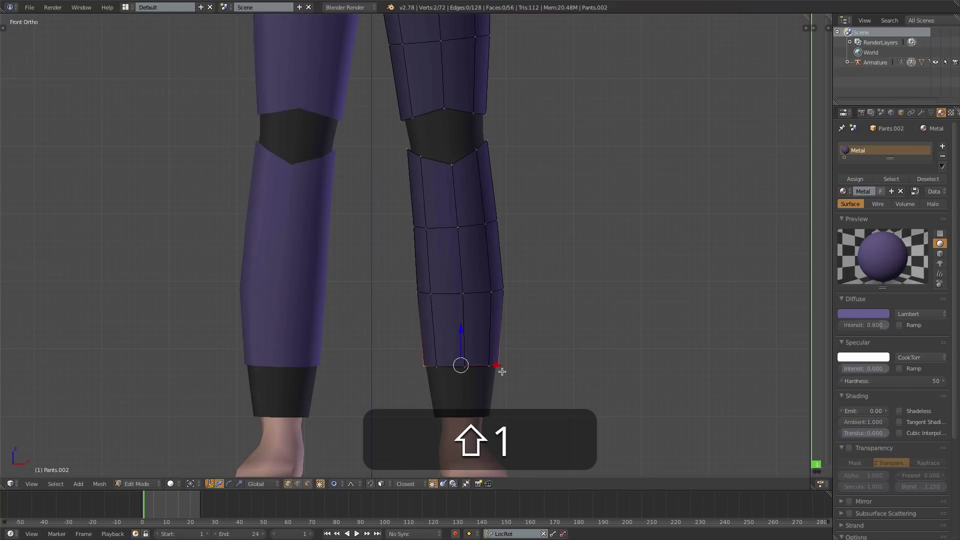
pyautogui.press('g')
pyautogui.click(501, 364)
pyautogui.press('z')
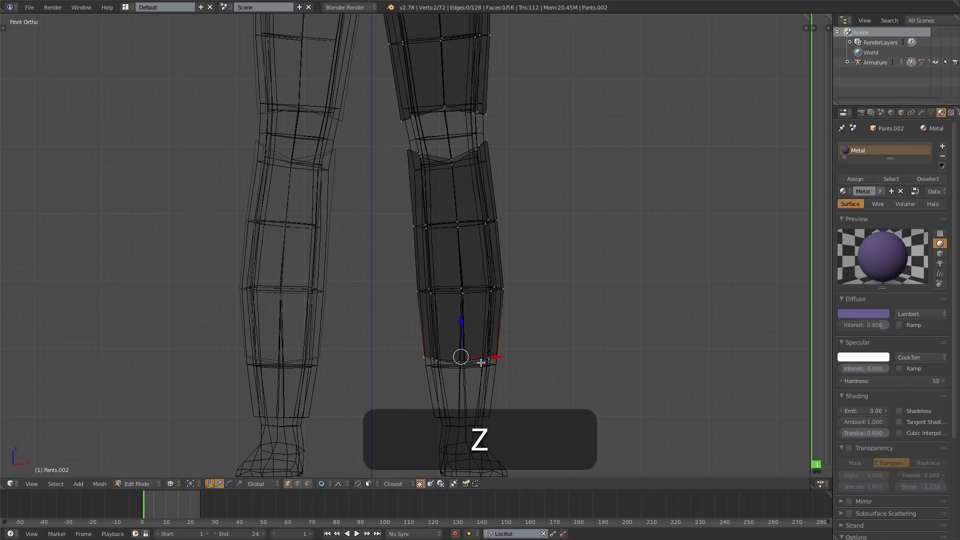
# Move the shin piece's whole ankle edge down toward the ankle and scale it up by about 1.03
pyautogui.press('a')
pyautogui.press('b')
pyautogui.moveTo(399, 333); pyautogui.dragTo(537, 387)
pyautogui.press('g')
pyautogui.click(537, 413)
pyautogui.press('s')
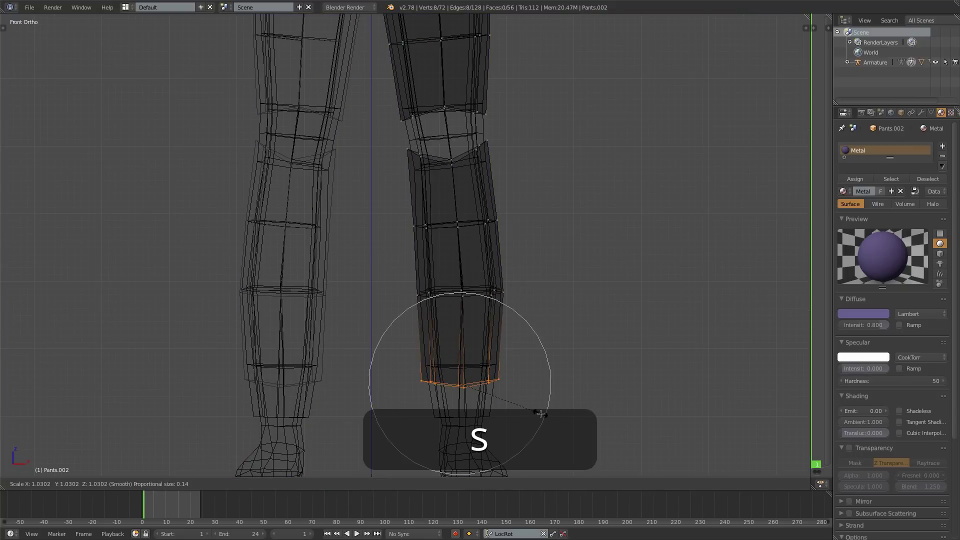
pyautogui.click(542, 412)
# Lower the shin piece's ankle edge a little further, return to solid display and fine-tune its position and scale around the leg
pyautogui.press('g')
pyautogui.click(543, 419)
pyautogui.press('z')
pyautogui.press('g')
pyautogui.click(555, 414)
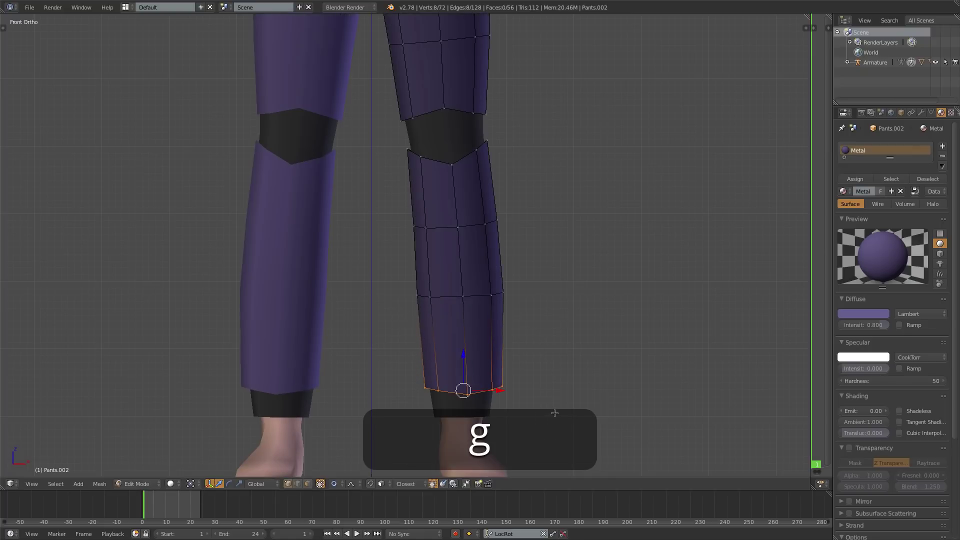
pyautogui.press('s')
pyautogui.click(547, 410)
pyautogui.scroll(-2, 470, 331)
pyautogui.scroll(-3, 470, 331)
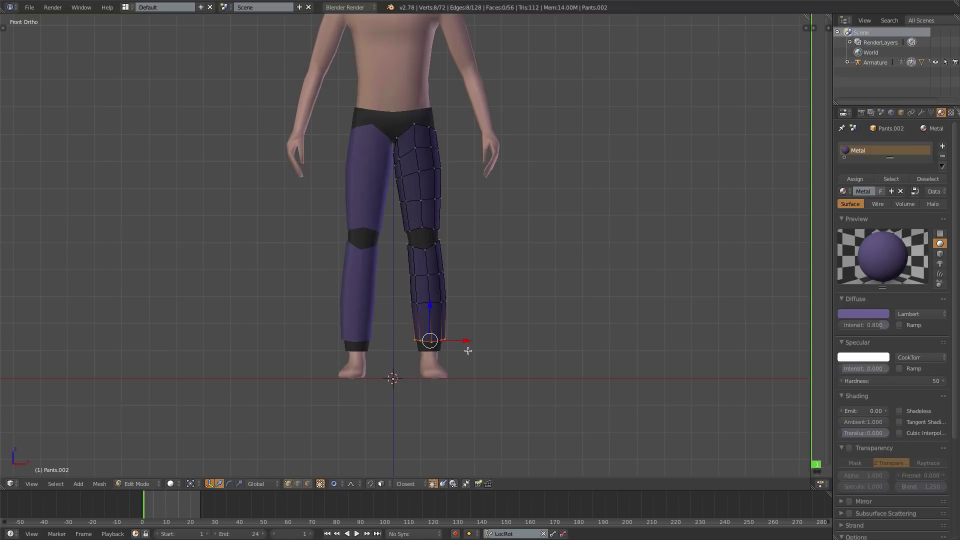
# Bridge the thigh piece's lower edge loop and the shin piece's upper edge loop across the knee
pyautogui.scroll(5, 469, 321)
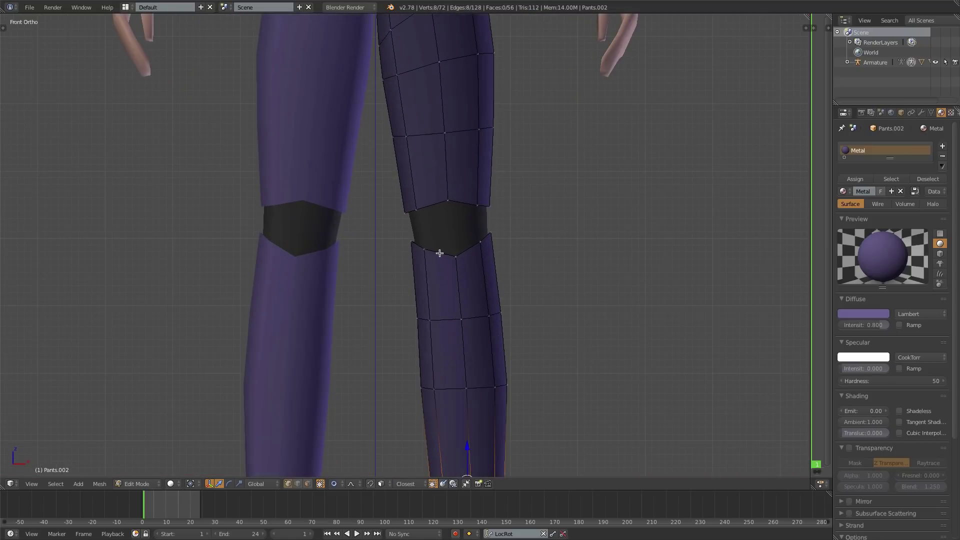
pyautogui.keyDown('alt'); pyautogui.rightClick(462, 201); pyautogui.keyUp('alt')
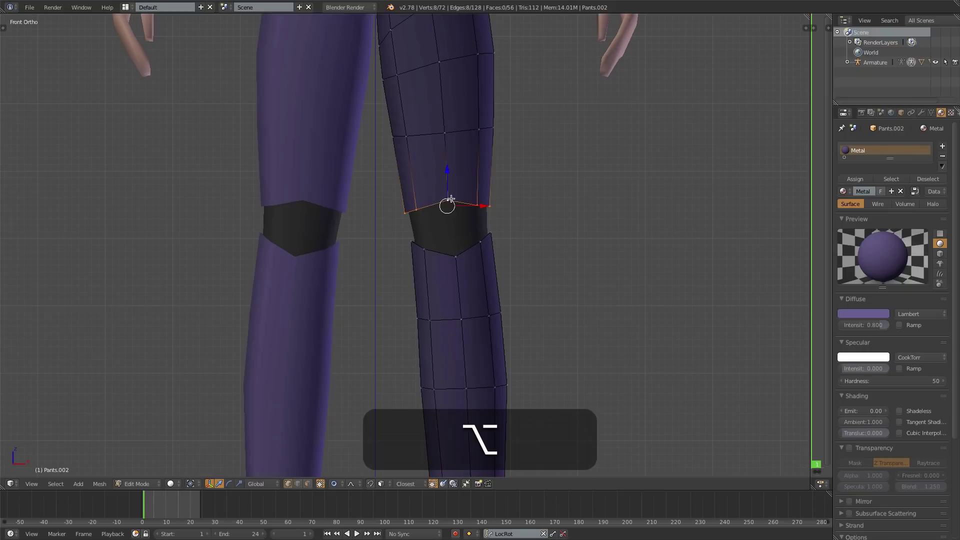
pyautogui.keyDown('alt'); pyautogui.keyDown('shift'); pyautogui.rightClick(473, 244); pyautogui.keyUp('shift'); pyautogui.keyUp('alt')
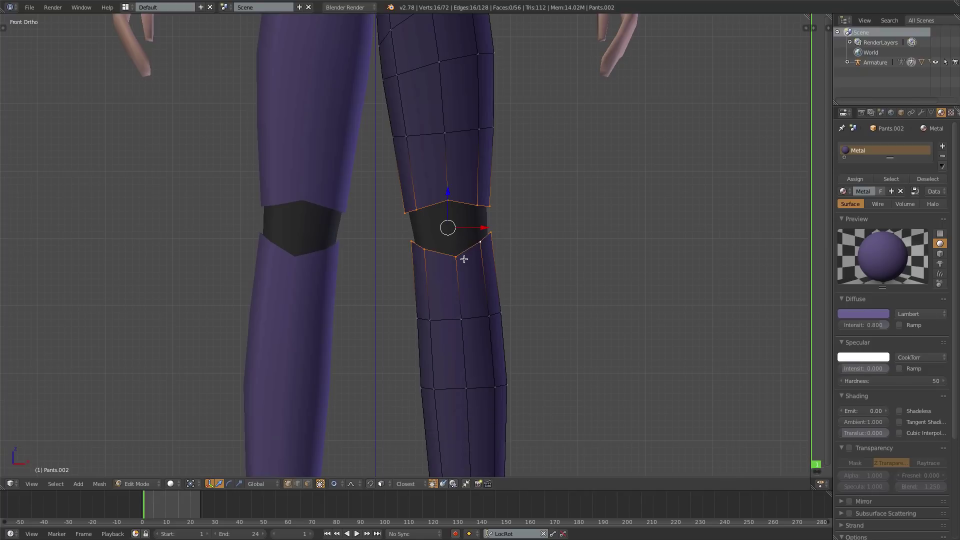
pyautogui.hotkey('ctrl', 'e')
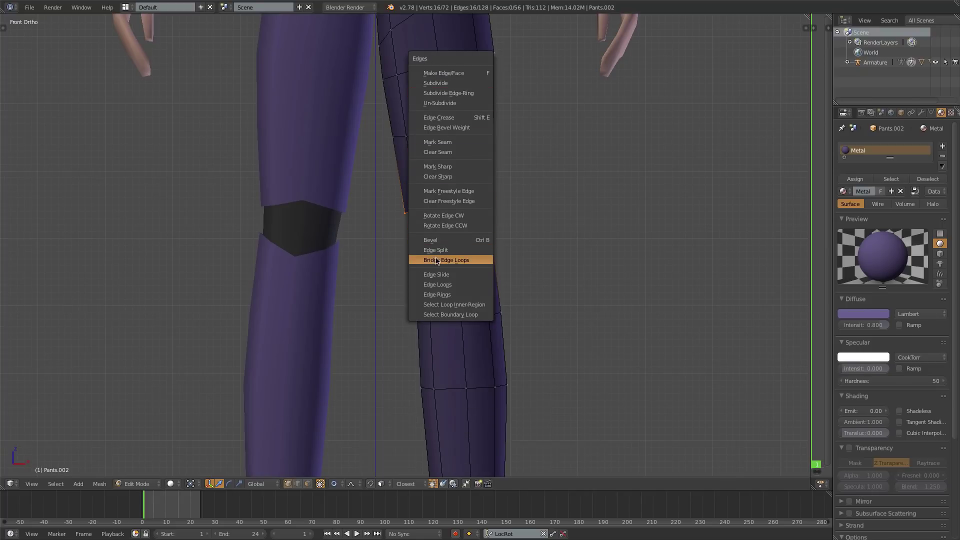
pyautogui.click(459, 260)
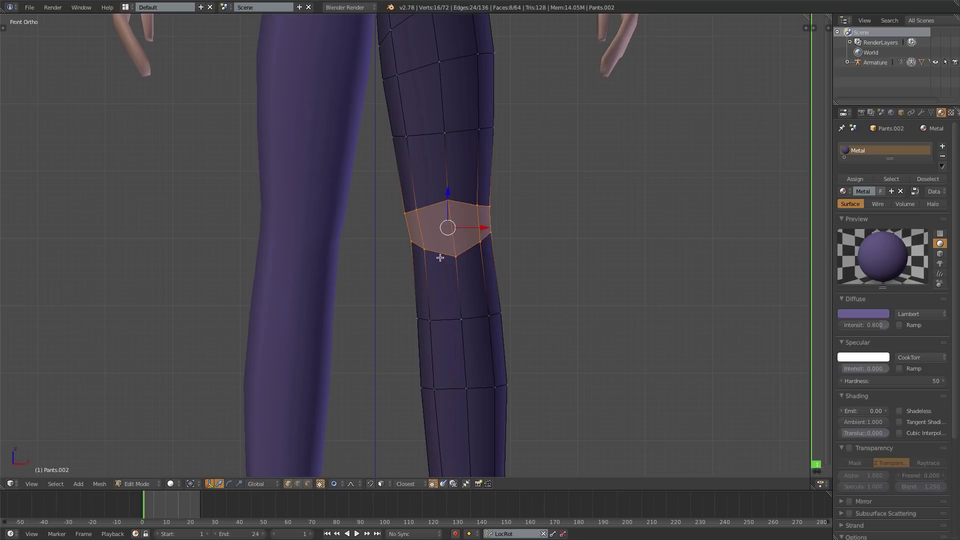
# Separate the bridged knee faces into their own object and make it the active selection in Object Mode
pyautogui.press('p')
pyautogui.click(445, 231)
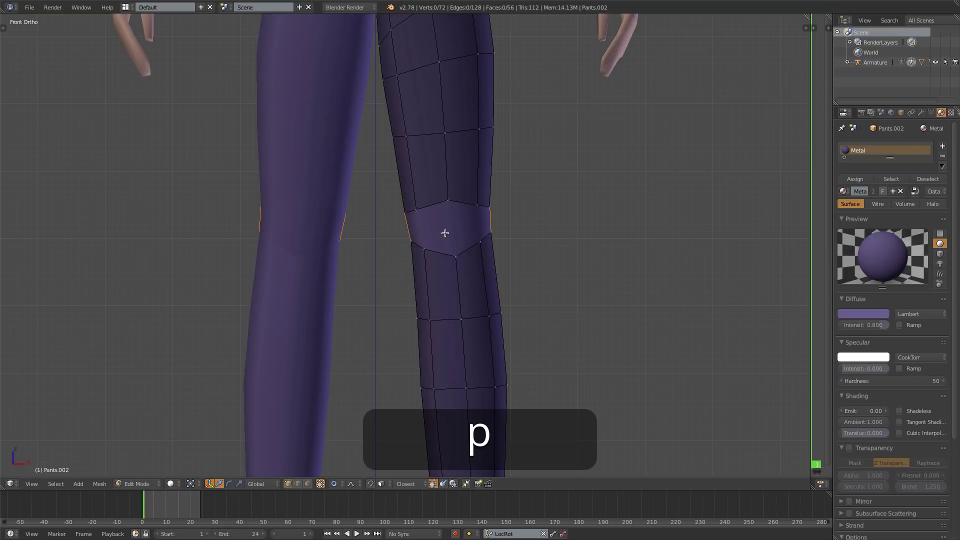
pyautogui.press('Tab')
pyautogui.rightClick(444, 240)
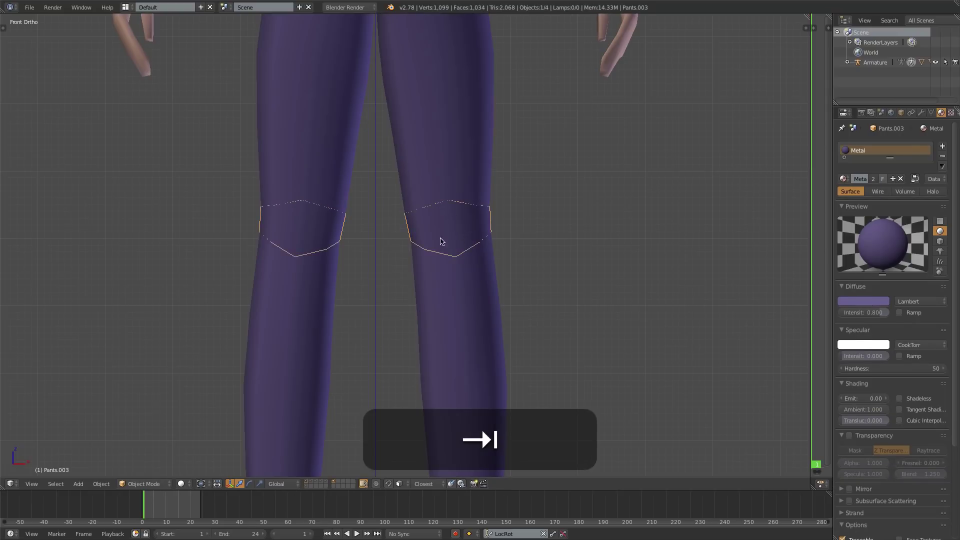
# Fatten the whole knee band outward by about 0.01 with Shrink/Fatten in the side view
pyautogui.press('KP_3')
pyautogui.press('Tab')
pyautogui.press('a')
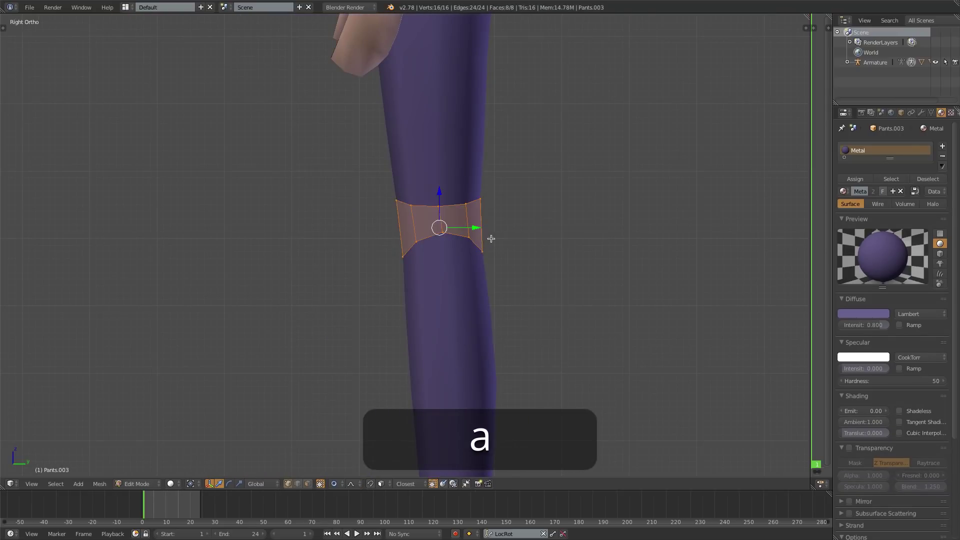
pyautogui.hotkey('alt', 's')
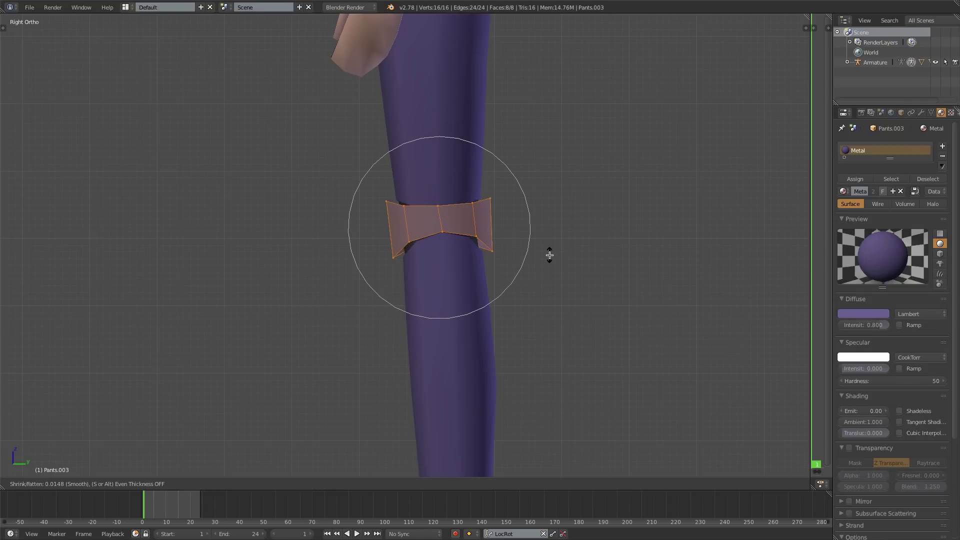
pyautogui.click(545, 254)
# Lower the knee band's upper back vertex, raise its lower back vertex, and reduce the proportional editing size to 0.08
pyautogui.rightClick(487, 199)
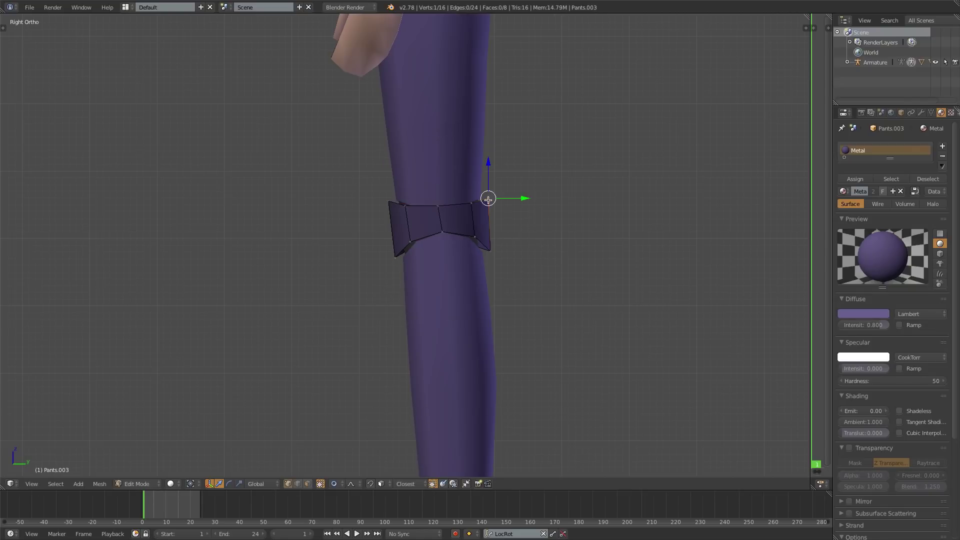
pyautogui.press('g')
pyautogui.click(485, 208)
pyautogui.press('g')
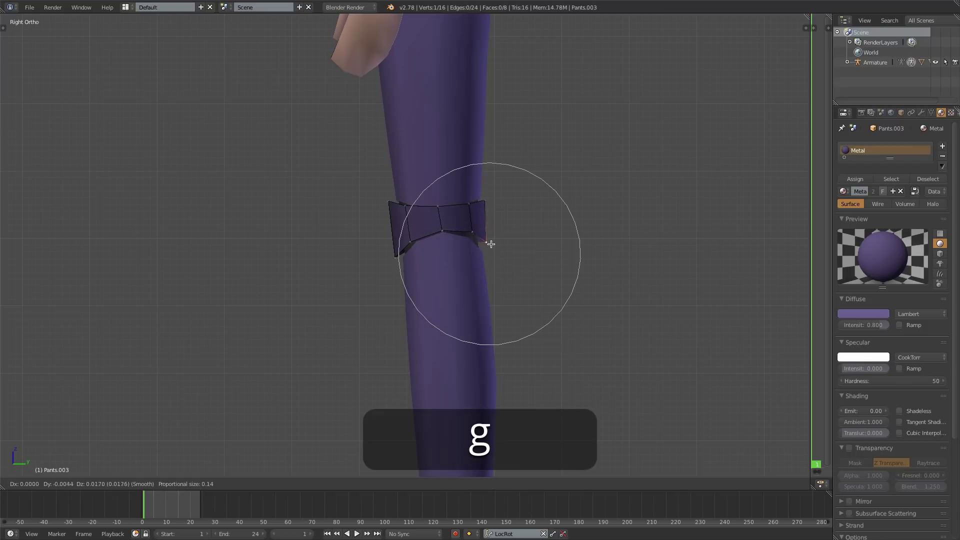
pyautogui.click(489, 241)
pyautogui.press('g')
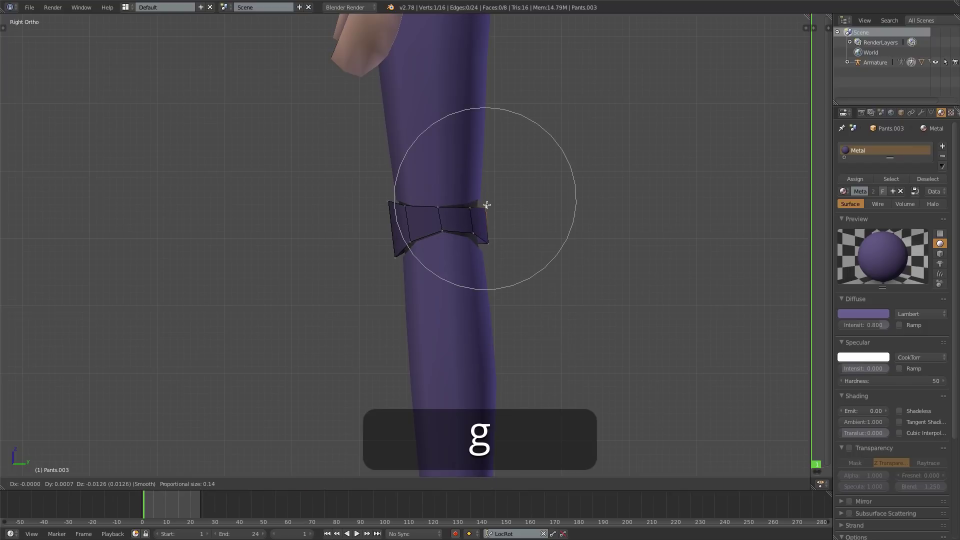
pyautogui.click(487, 208)
pyautogui.press('g')
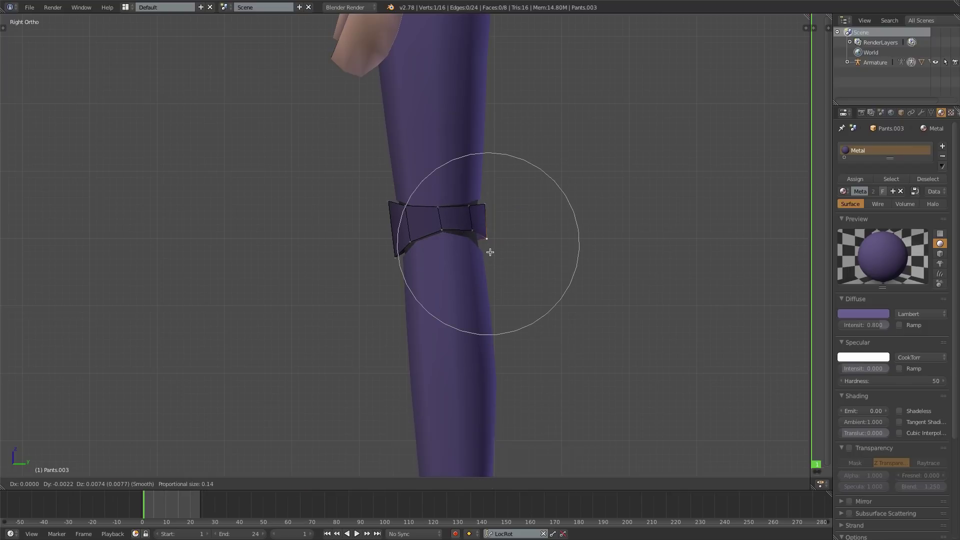
pyautogui.scroll(6, 490, 252)
pyautogui.click(489, 251)
# From behind, pull the knee band's upper and lower inner back vertices slightly in toward the leg
pyautogui.moveTo(499, 268); pyautogui.dragTo(387, 264, button='middle')
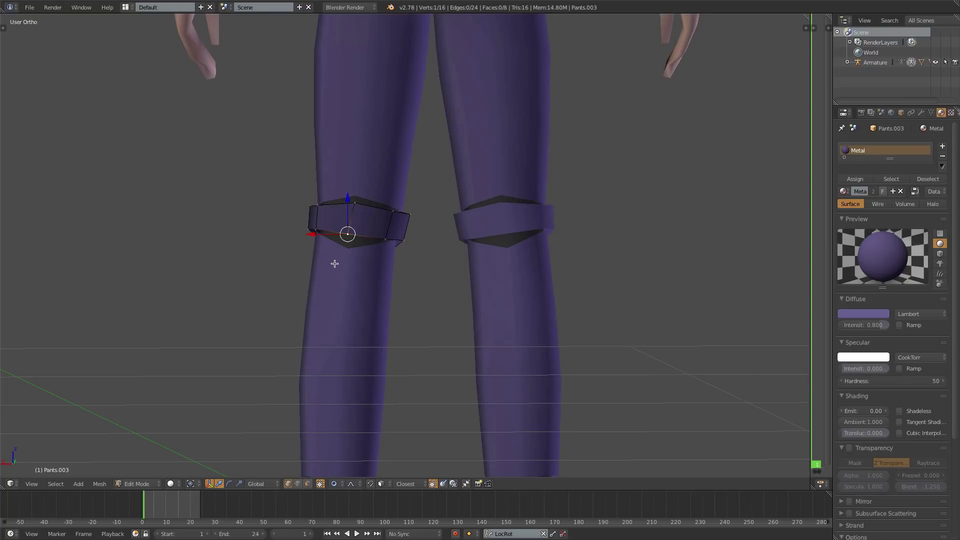
pyautogui.moveTo(335, 263); pyautogui.dragTo(352, 300, button='middle')
pyautogui.rightClick(392, 254)
pyautogui.press('g')
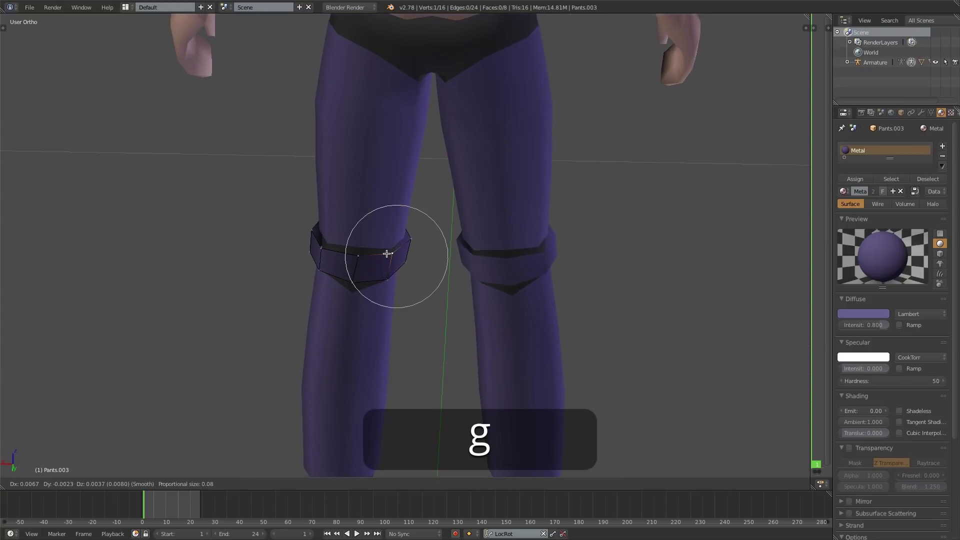
pyautogui.click(385, 251)
pyautogui.rightClick(388, 279)
pyautogui.press('g')
pyautogui.click(387, 275)
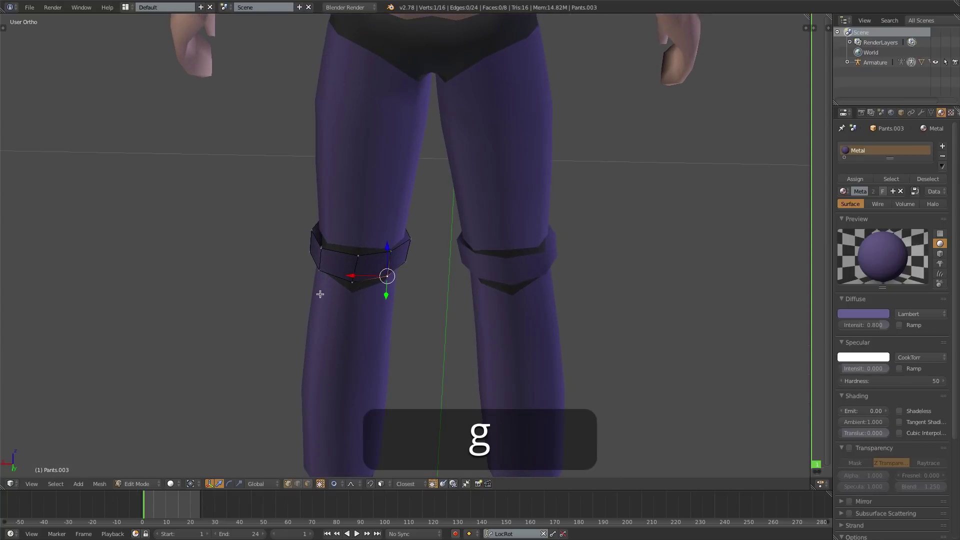
# Pull the knee band's outer side vertices in closer to the leg
pyautogui.rightClick(306, 250)
pyautogui.press('g')
pyautogui.click(313, 231)
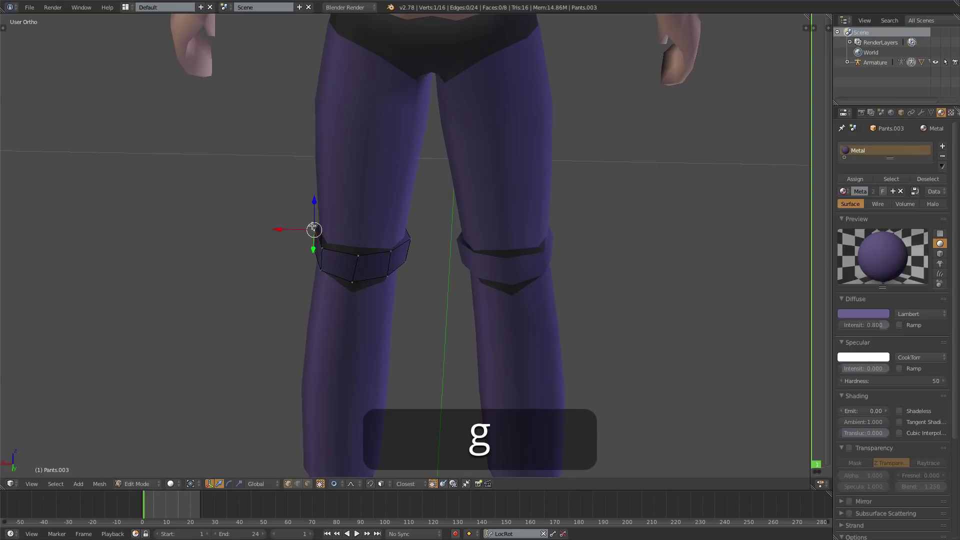
pyautogui.press('g')
pyautogui.click(326, 240)
# Disable proportional editing and add two horizontal loop cuts around the knee band
pyautogui.moveTo(328, 242); pyautogui.dragTo(429, 232, button='middle')
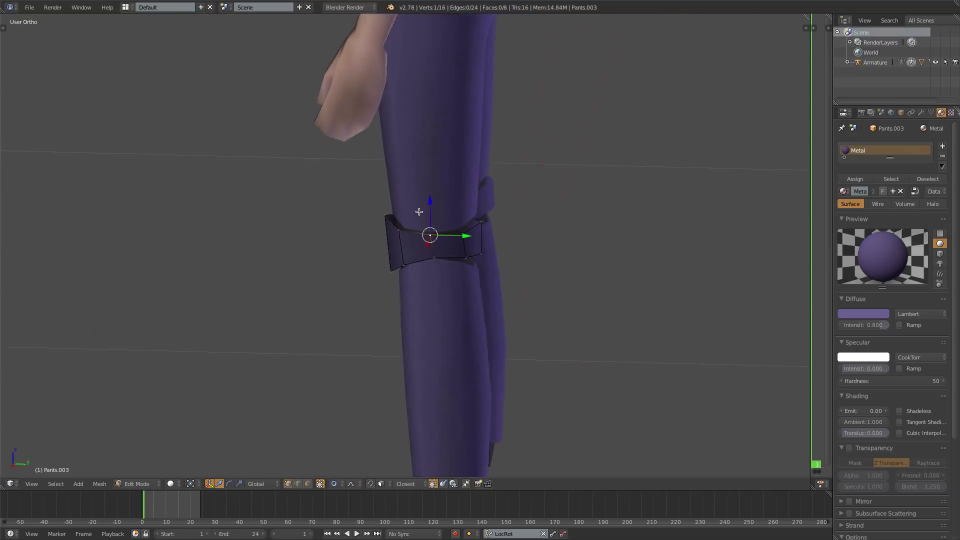
pyautogui.press('KP_3')
pyautogui.click(335, 483)
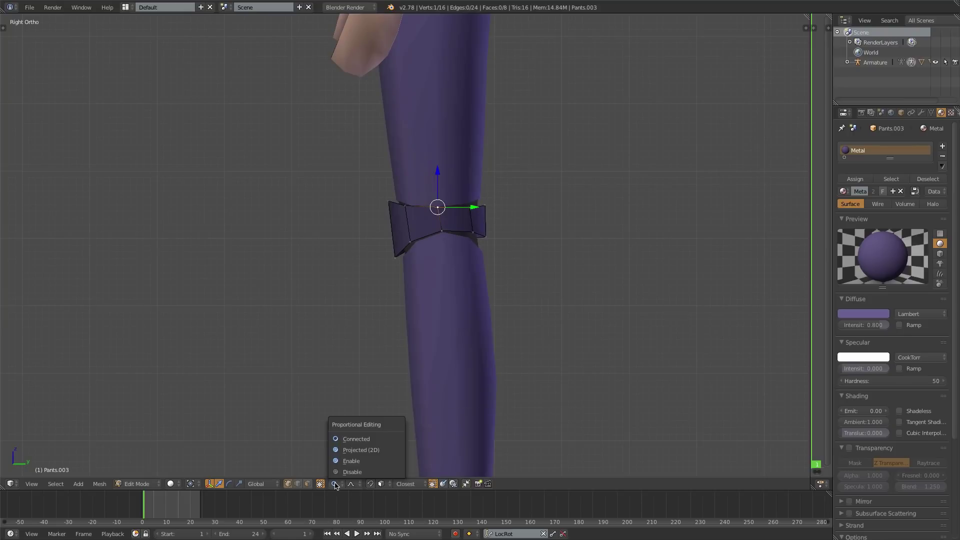
pyautogui.click(358, 472)
pyautogui.hotkey('ctrl', 'r')
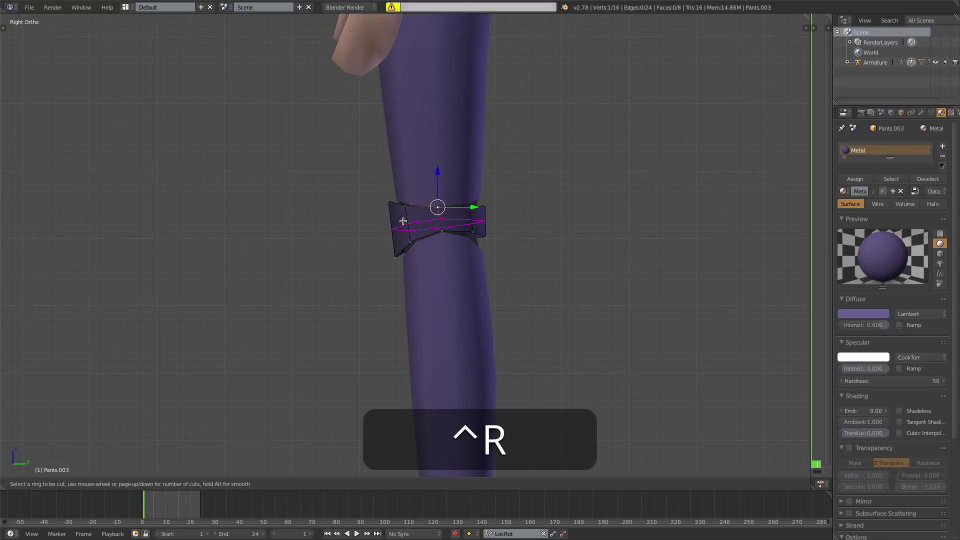
pyautogui.scroll(1, 403, 221)
pyautogui.click(403, 221)
pyautogui.scroll(4, 403, 220)
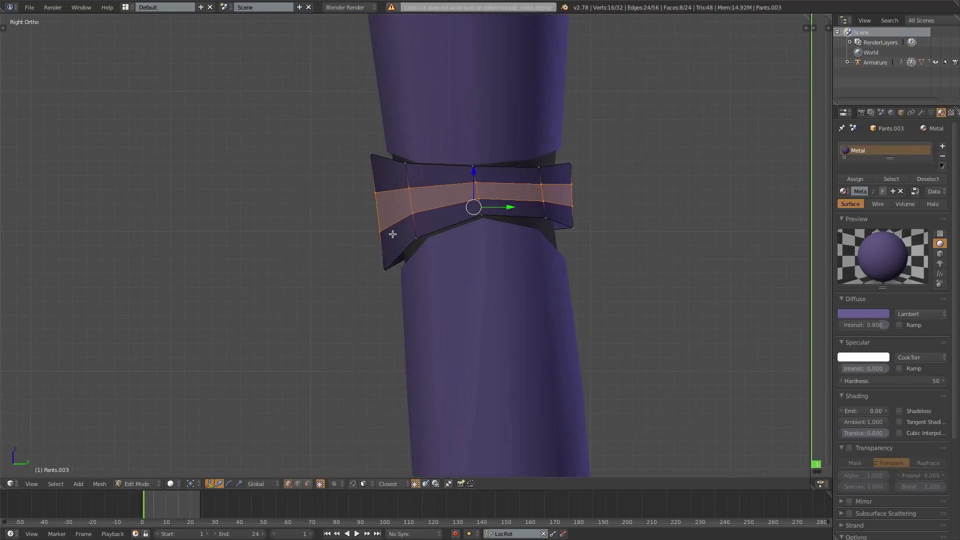
# In wireframe, move the front vertices of the knee band's two middle loops forward to make the kneecap bulge
pyautogui.press('z')
pyautogui.press('a')
pyautogui.press('b')
pyautogui.moveTo(350, 181); pyautogui.dragTo(417, 237)
pyautogui.press('g')
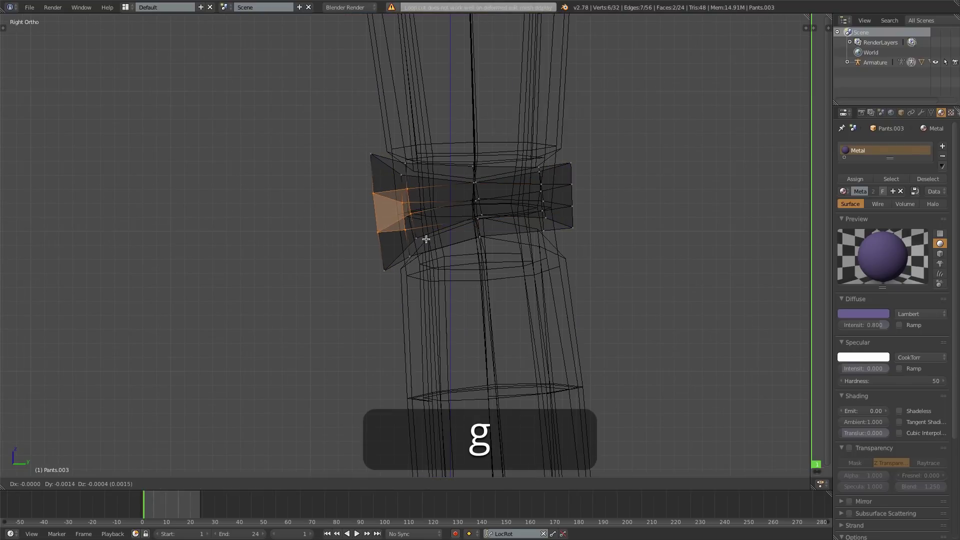
pyautogui.click(417, 239)
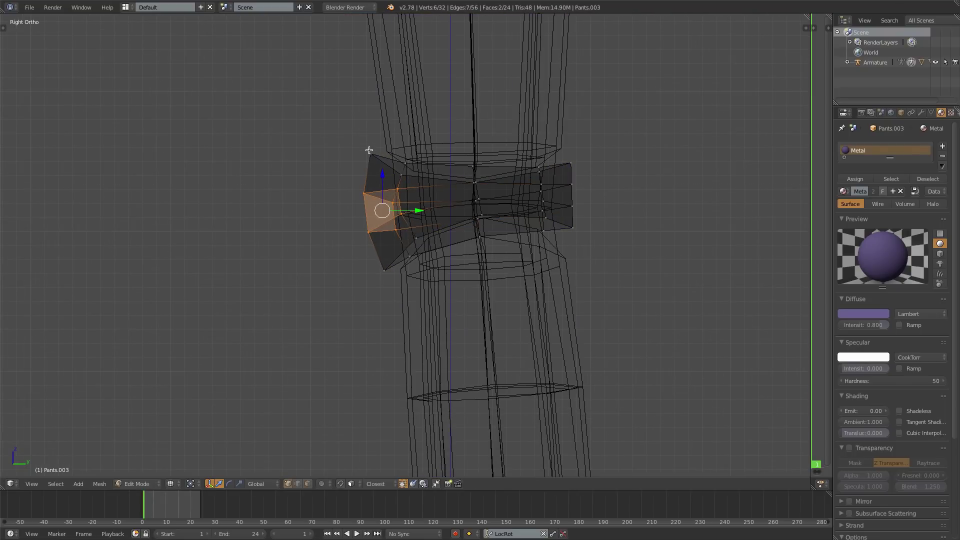
# In the solid front view, raise the kneecap's top point by about 0.015 and adjust its inner upper vertex slightly
pyautogui.press('KP_1')
pyautogui.press('z')
pyautogui.rightClick(491, 133)
pyautogui.press('g')
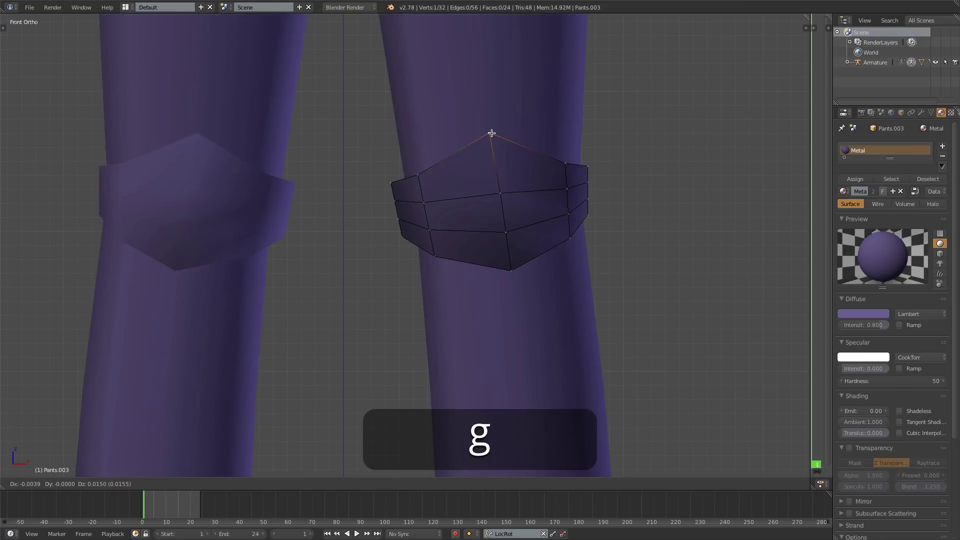
pyautogui.click(492, 133)
pyautogui.rightClick(417, 176)
pyautogui.press('g')
pyautogui.click(415, 180)
# Lower the kneecap's bottom point slightly and return to Object Mode
pyautogui.rightClick(511, 273)
pyautogui.press('g')
pyautogui.click(508, 279)
pyautogui.scroll(-3, 534, 184)
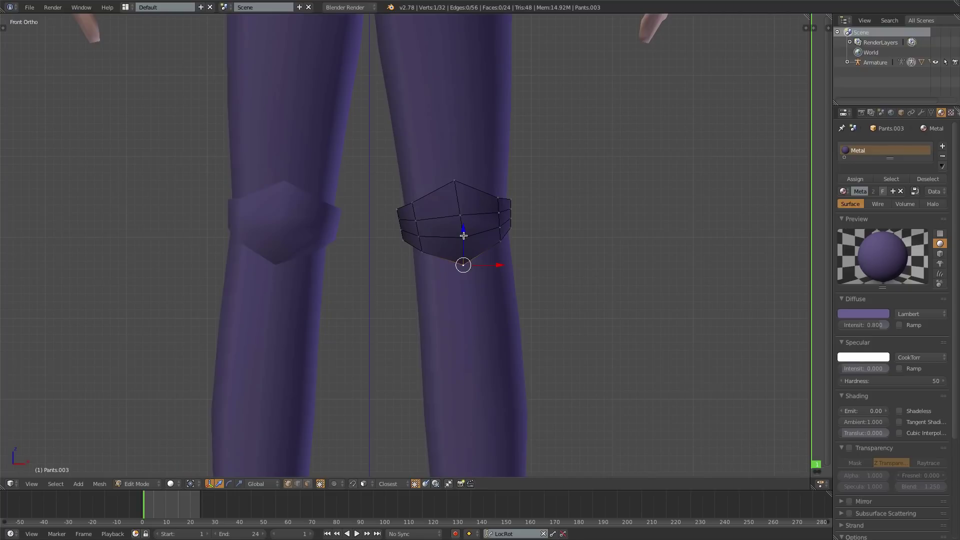
pyautogui.press('Tab')
pyautogui.scroll(-4, 475, 250)
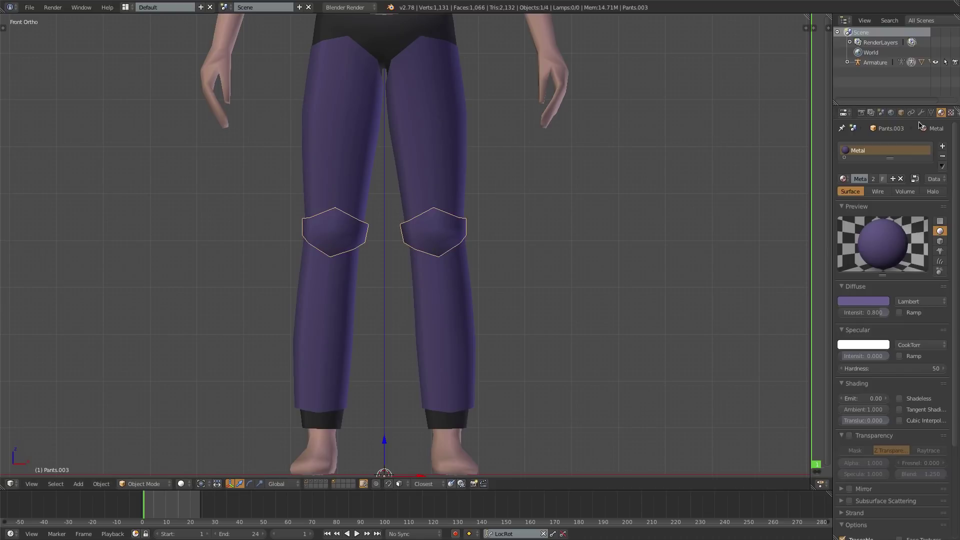
# Make a separate copy of the Metal material for the knee piece and name it Metal_dark
pyautogui.click(893, 180)
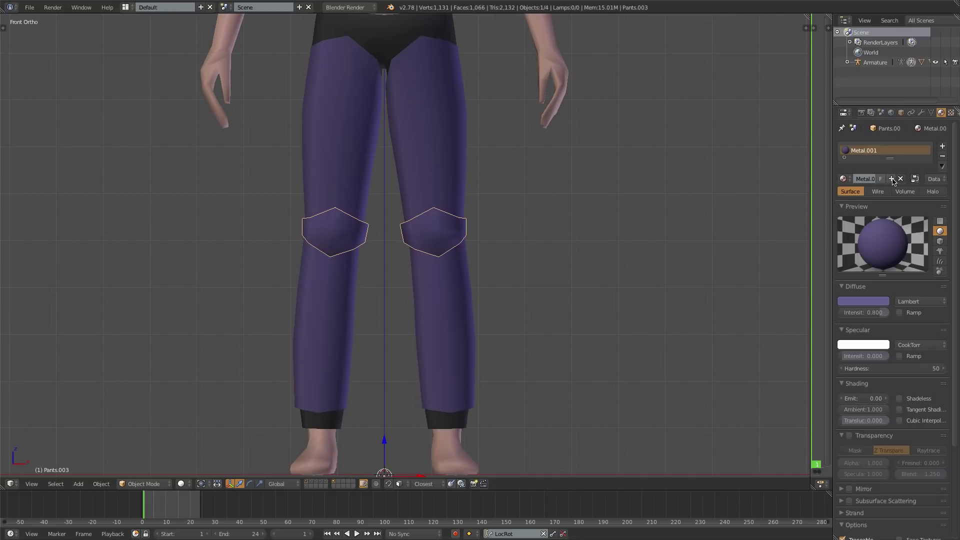
pyautogui.doubleClick(873, 152)
pyautogui.press('Right')
pyautogui.press('BackSpace')
pyautogui.press('BackSpace')
pyautogui.press('BackSpace')
pyautogui.write('_darl')
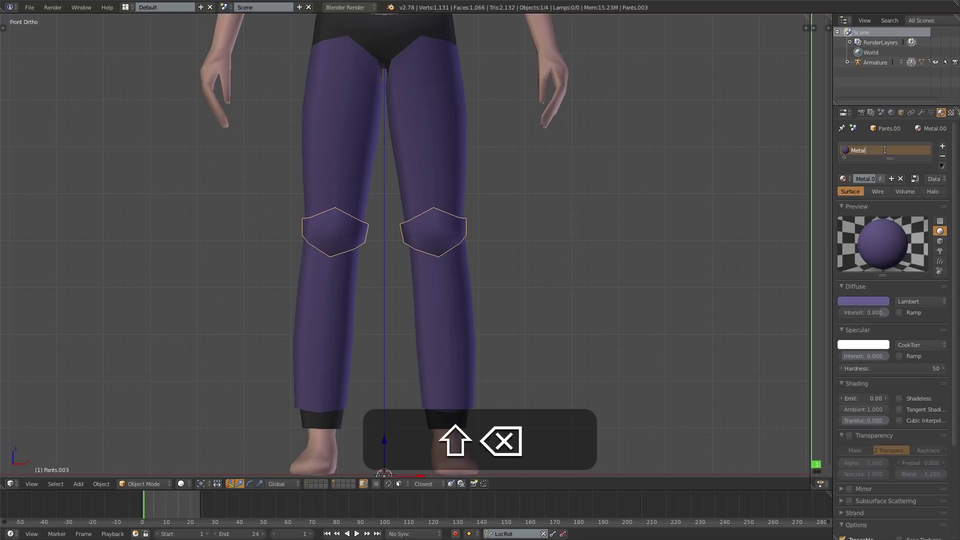
pyautogui.press('BackSpace')
pyautogui.write('k')
pyautogui.press('Return')
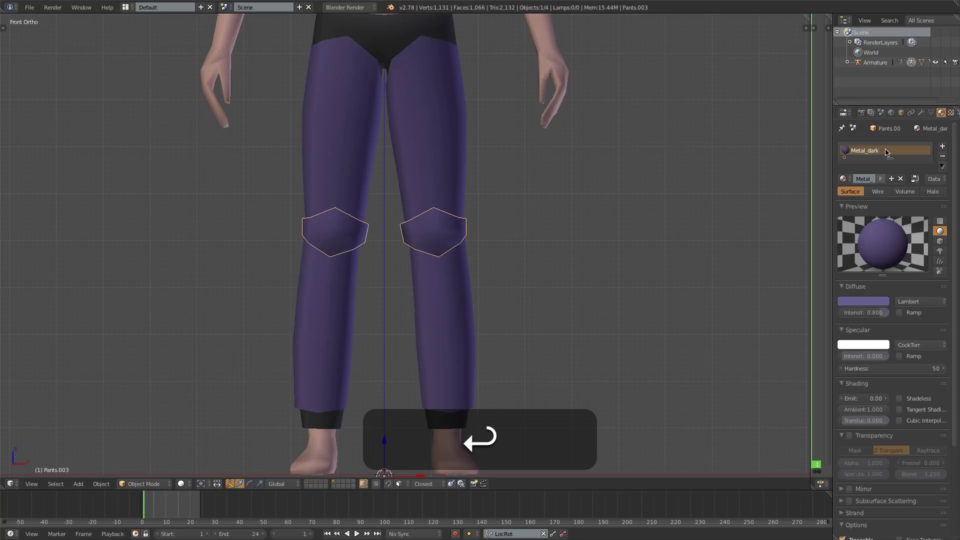
# Darken the Metal_dark diffuse colour to about R 0.106, G 0.086, B 0.202 and deselect everything
pyautogui.click(863, 304)
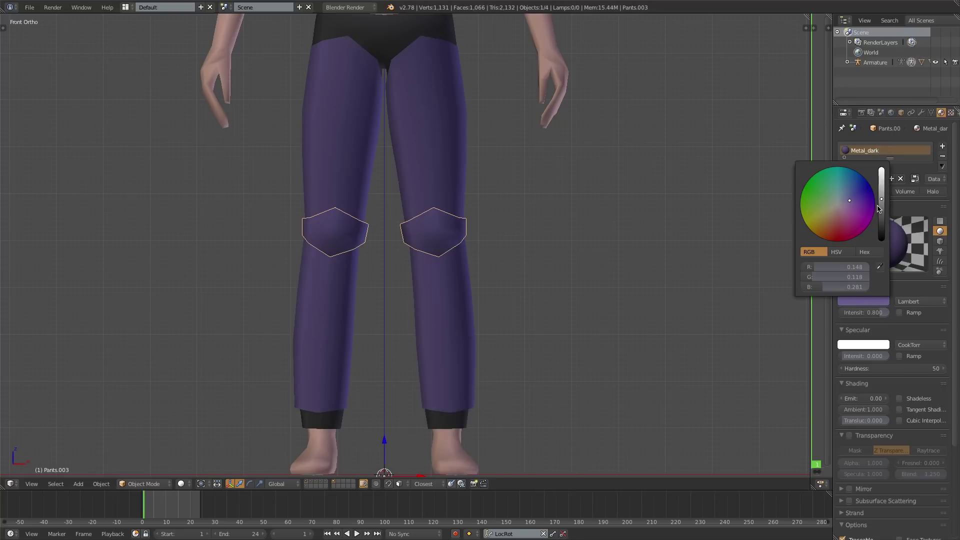
pyautogui.moveTo(883, 207); pyautogui.dragTo(881, 205)
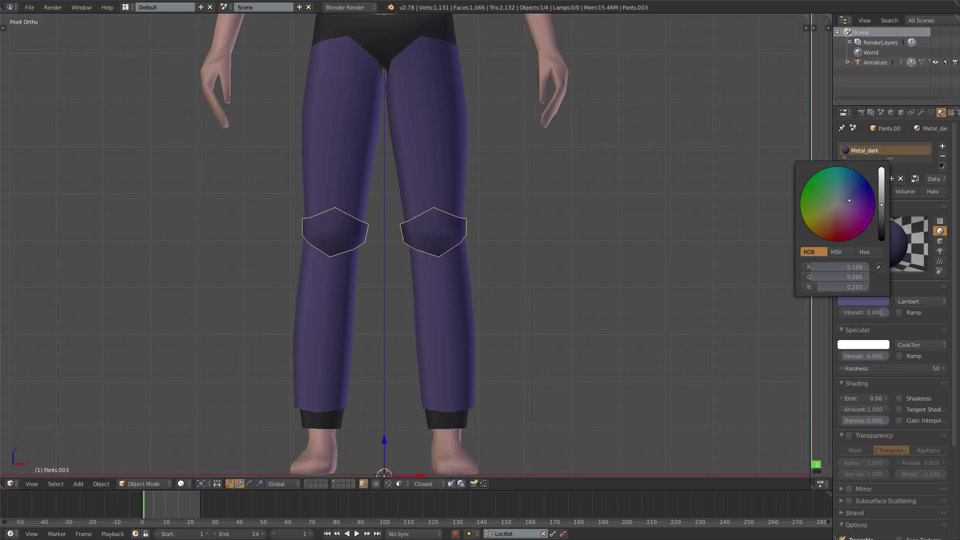
pyautogui.press('a')
pyautogui.scroll(-5, 472, 231)
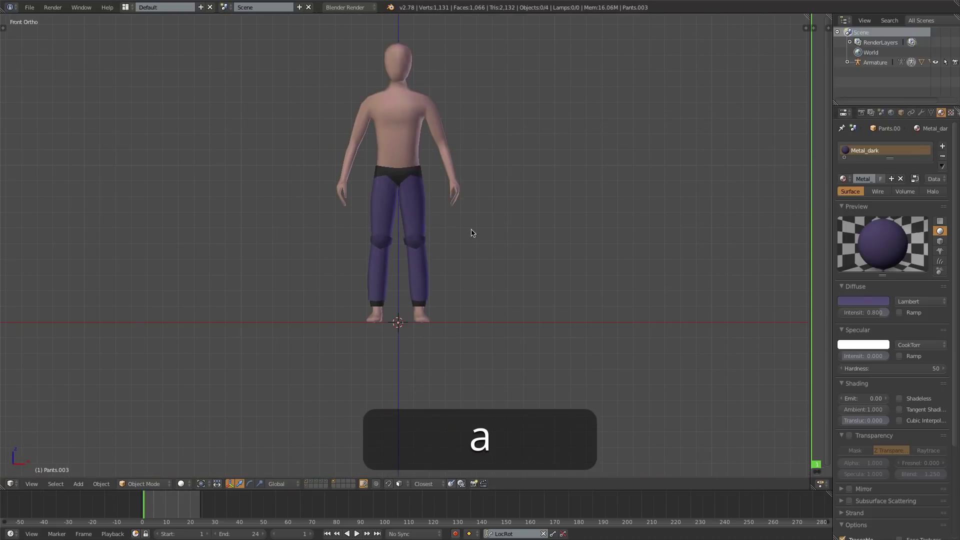
# Join the dark kneecap object into the purple thigh and shin plates object
pyautogui.moveTo(471, 231); pyautogui.dragTo(411, 261, button='middle')
pyautogui.scroll(3, 411, 261)
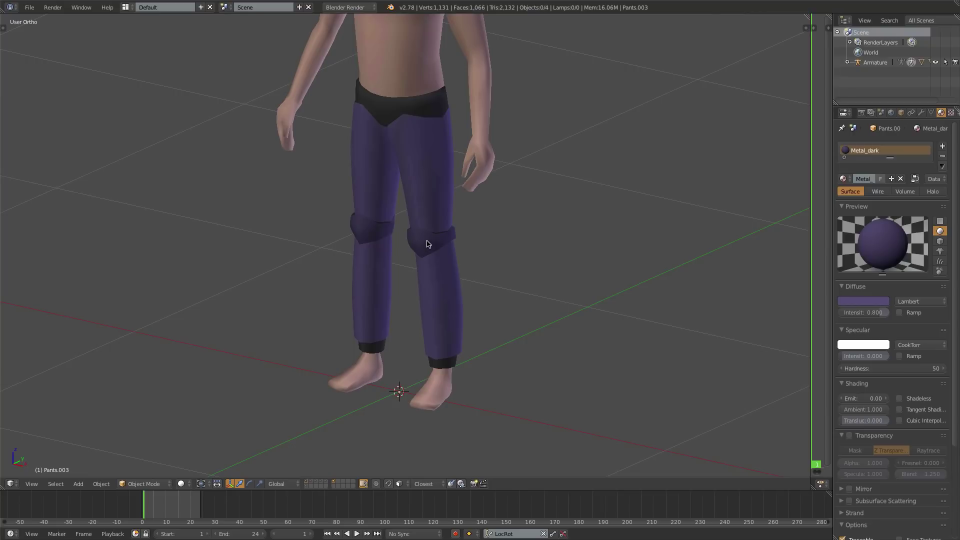
pyautogui.rightClick(428, 243)
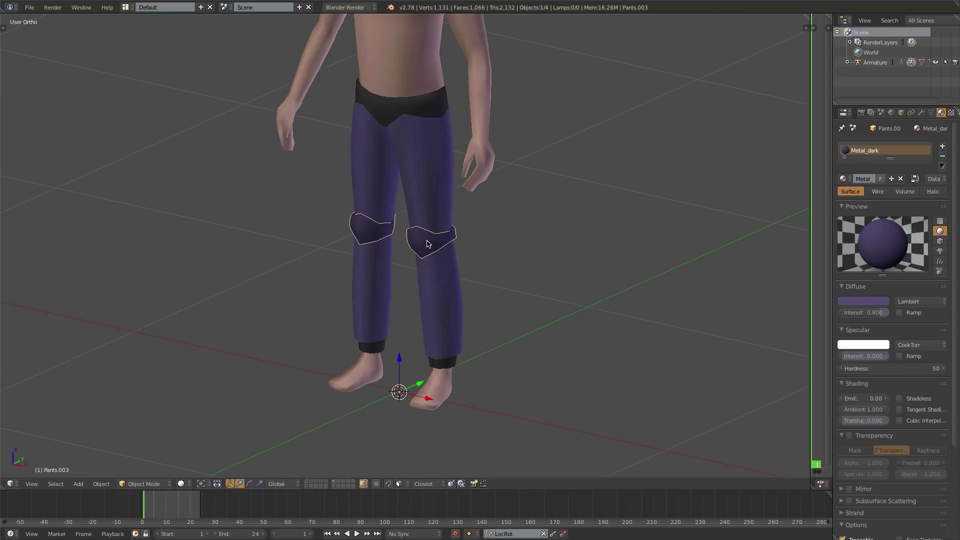
pyautogui.keyDown('shift'); pyautogui.rightClick(442, 168); pyautogui.keyUp('shift')
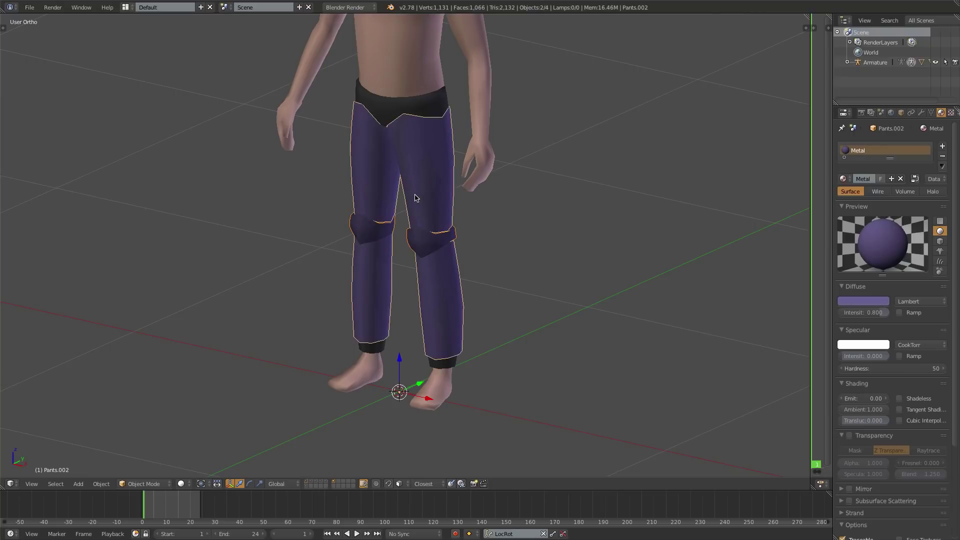
pyautogui.hotkey('ctrl', 'j')
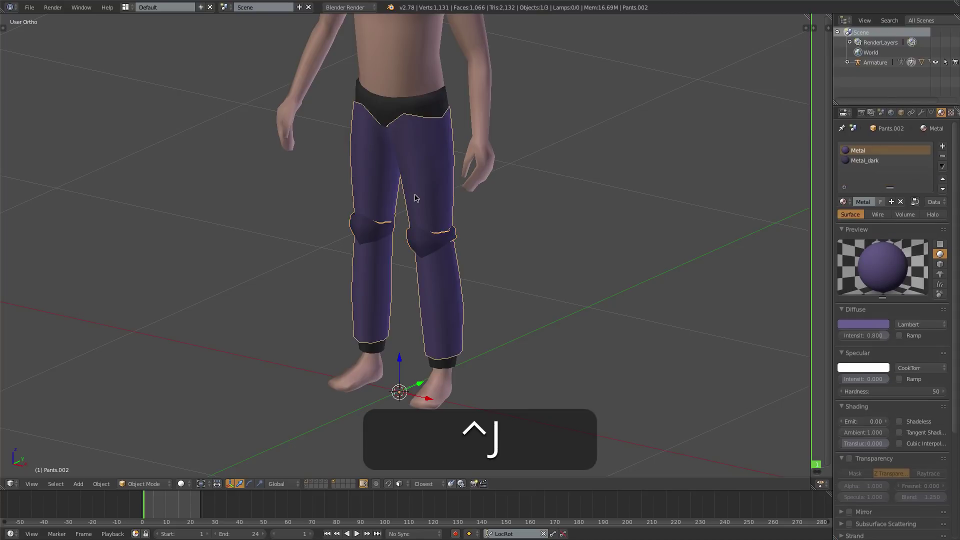
# Add a Solidify modifier to the joined leg plates
pyautogui.scroll(3, 423, 180)
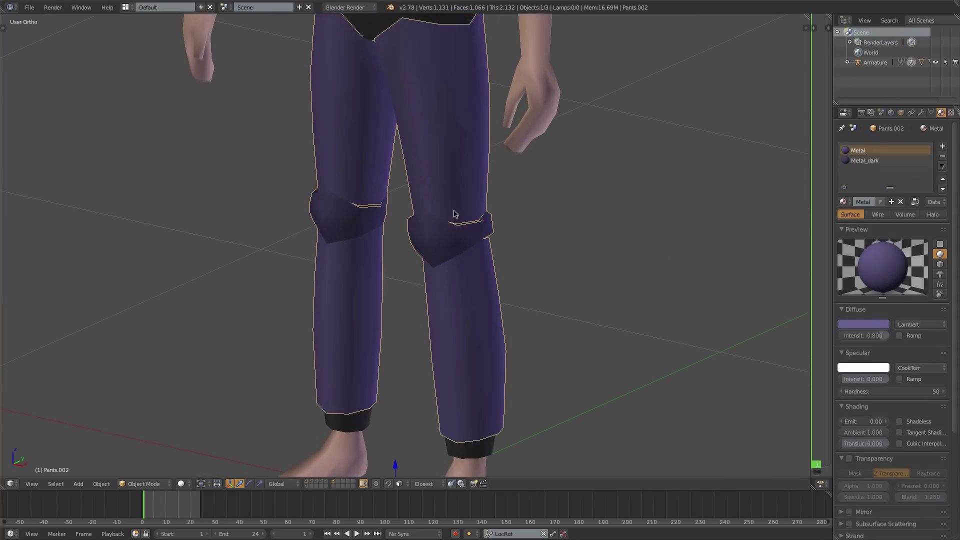
pyautogui.moveTo(454, 214); pyautogui.dragTo(413, 249, button='middle')
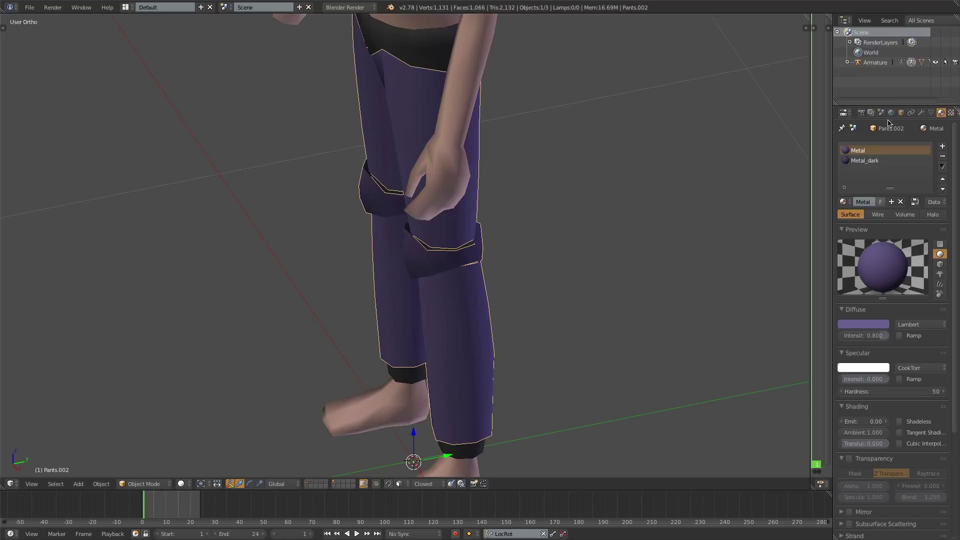
pyautogui.click(922, 113)
pyautogui.click(883, 148)
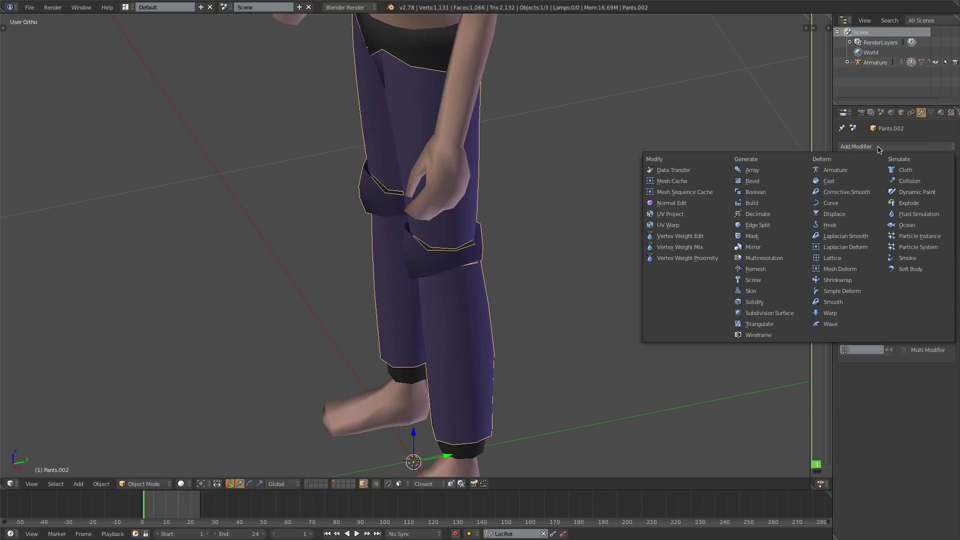
pyautogui.click(755, 302)
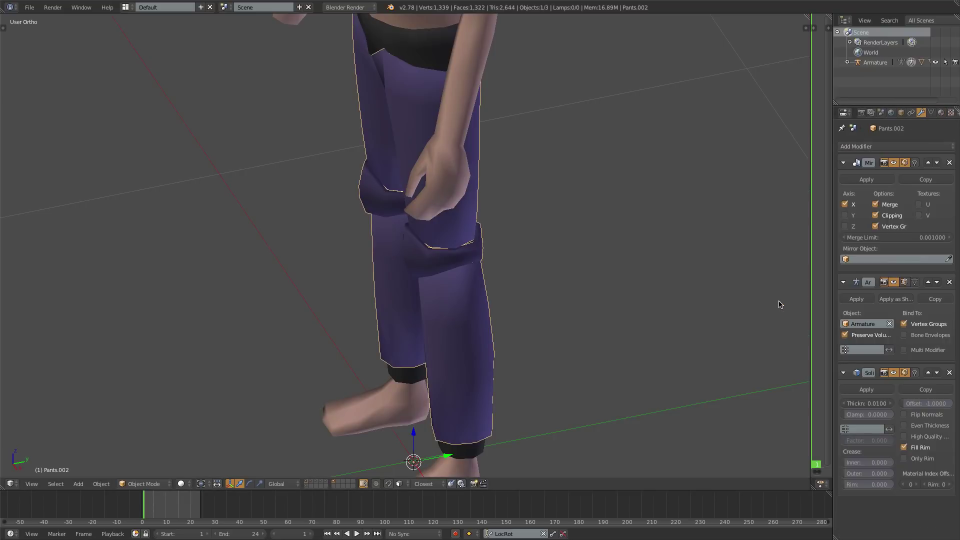
# Hide everything except the leg plates and set their Solidify thickness to 0.0130 with Only Rim enabled
pyautogui.scroll(2, 576, 264)
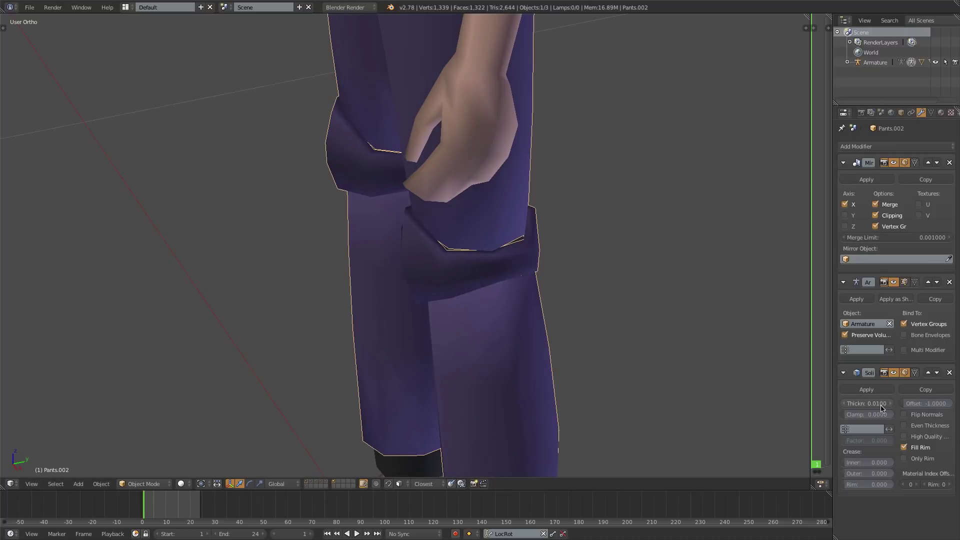
pyautogui.scroll(-2, 506, 227)
pyautogui.hotkey('shift', 'h')
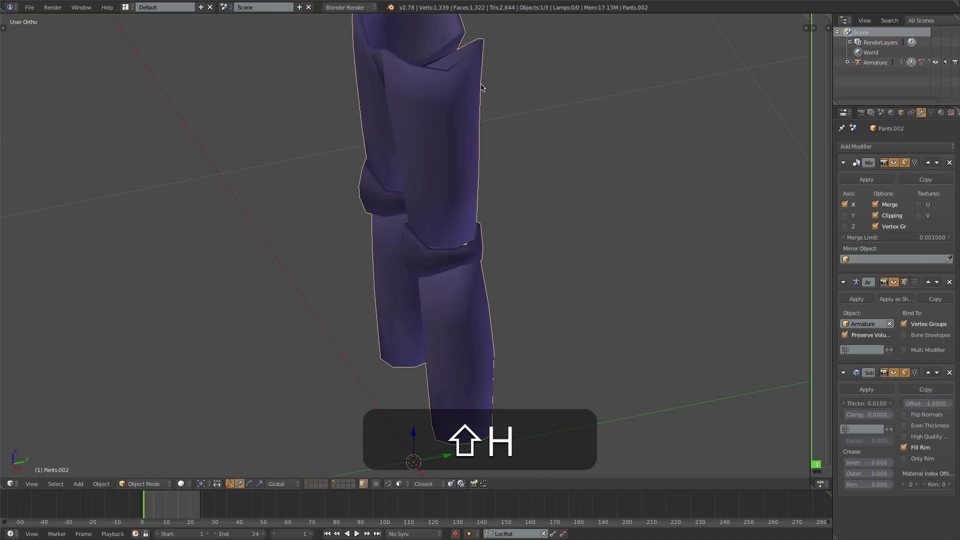
pyautogui.moveTo(481, 85); pyautogui.dragTo(368, 100, button='middle')
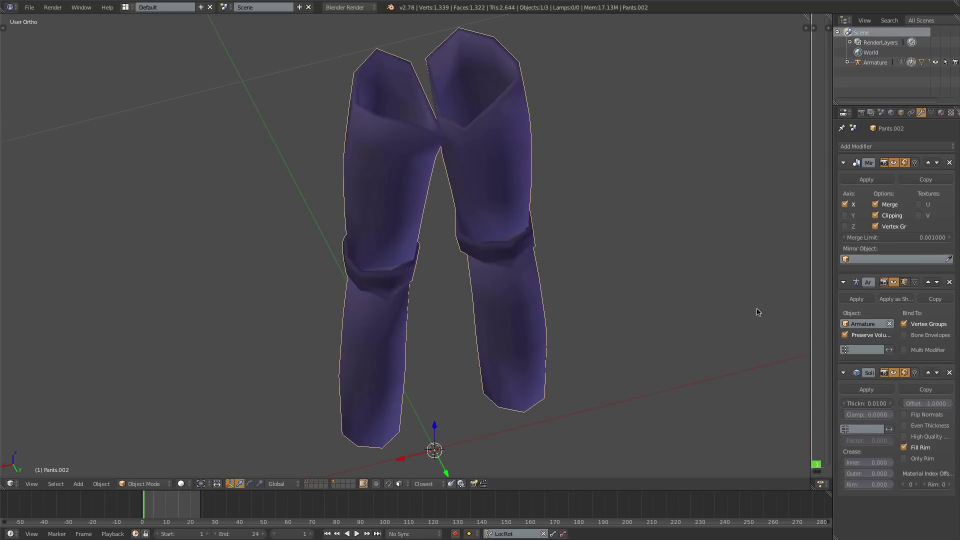
pyautogui.moveTo(868, 403); pyautogui.dragTo(886, 403)
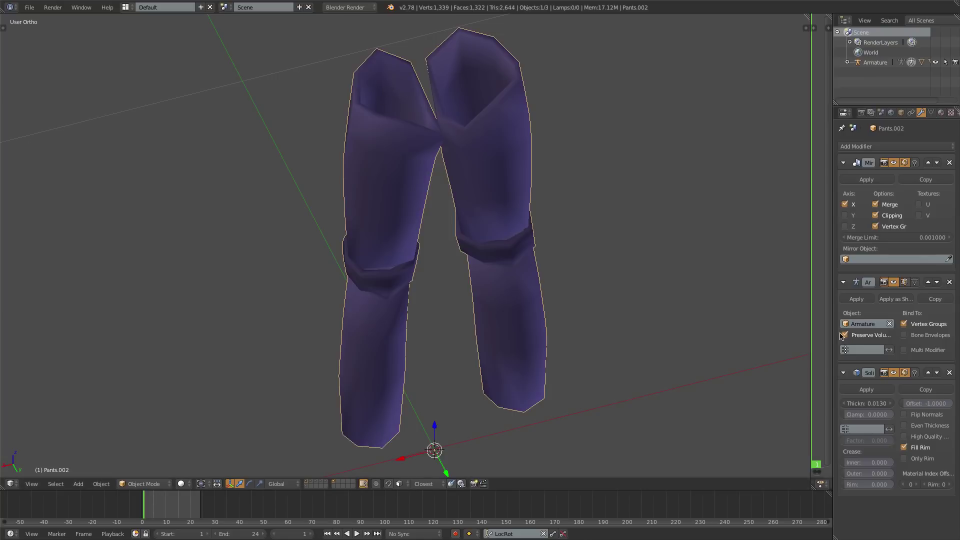
pyautogui.click(904, 459)
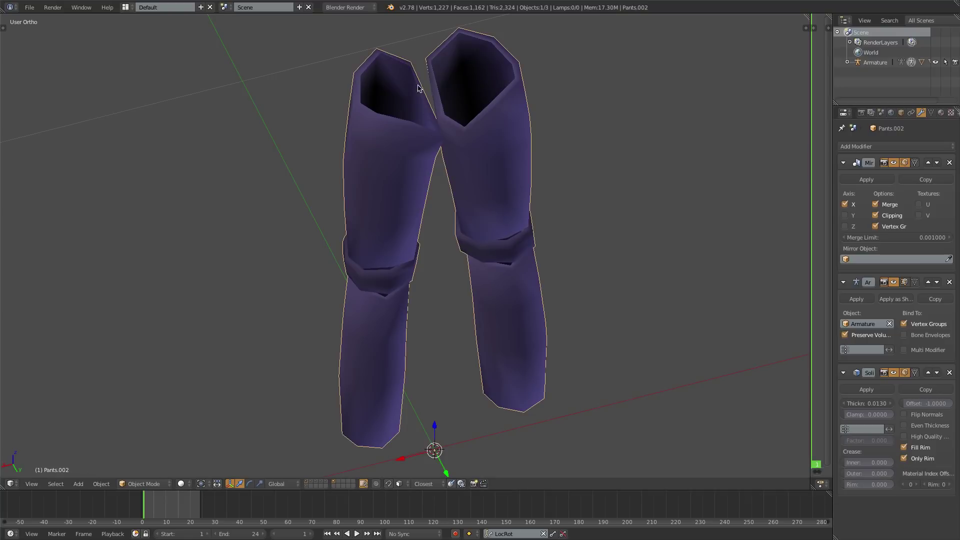
# Unhide the body and underclothes, return to the front view and deselect everything
pyautogui.moveTo(368, 66); pyautogui.dragTo(428, 153, button='middle')
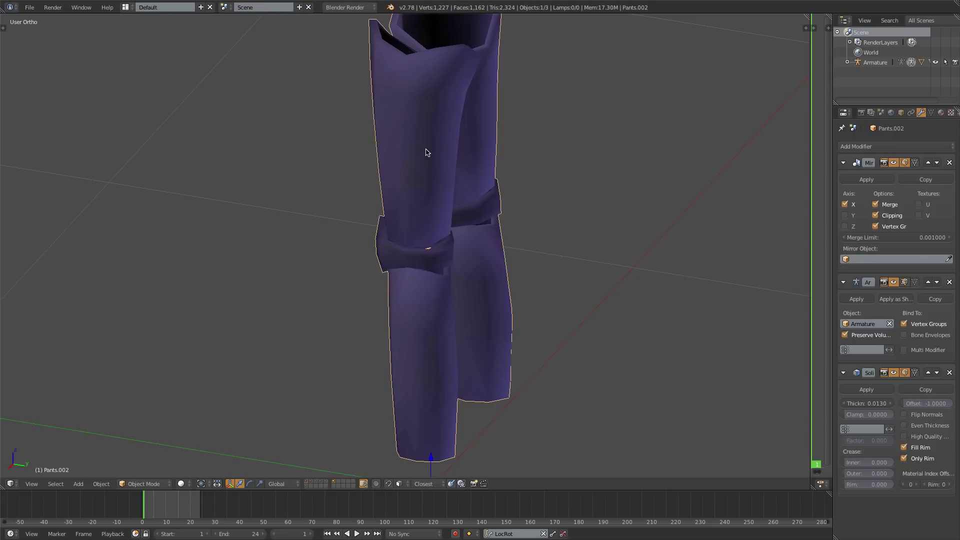
pyautogui.hotkey('alt', 'h')
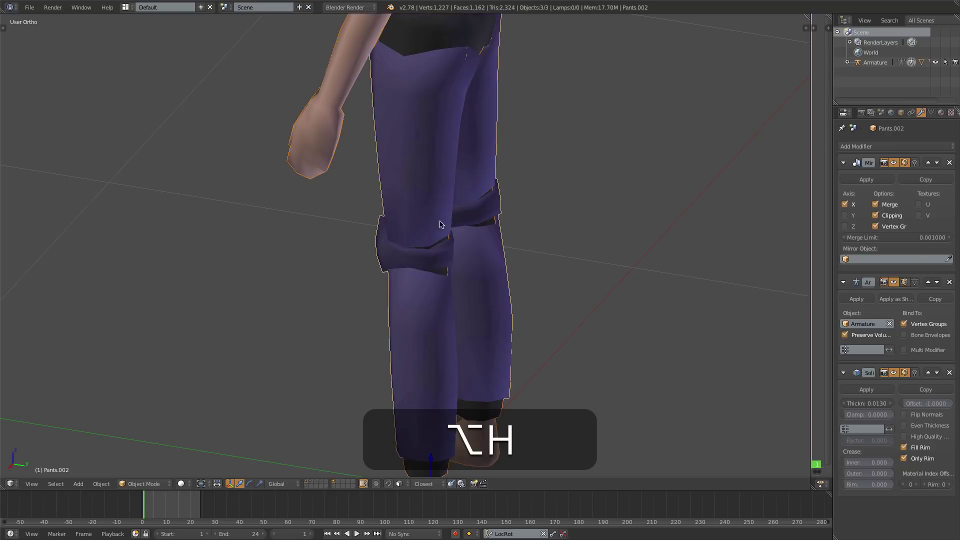
pyautogui.press('KP_1')
pyautogui.scroll(-2, 440, 202)
pyautogui.press('a')
# Apply the Solidify modifier on the purple leg plates
pyautogui.scroll(2, 447, 259)
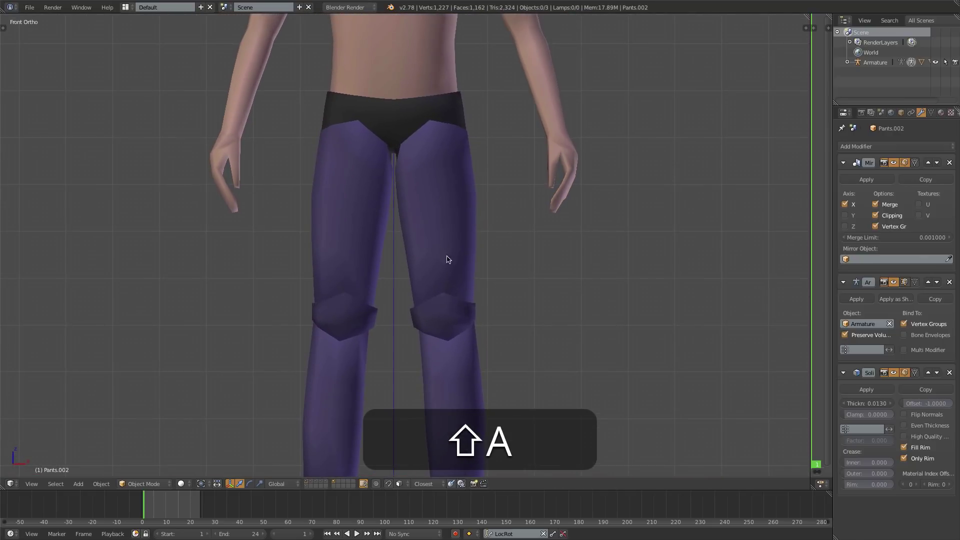
pyautogui.scroll(-2, 448, 259)
pyautogui.moveTo(458, 279)
pyautogui.mouseDown(button='middle')
pyautogui.moveTo(410, 289)
pyautogui.moveTo(449, 292)
pyautogui.mouseUp(button='middle')
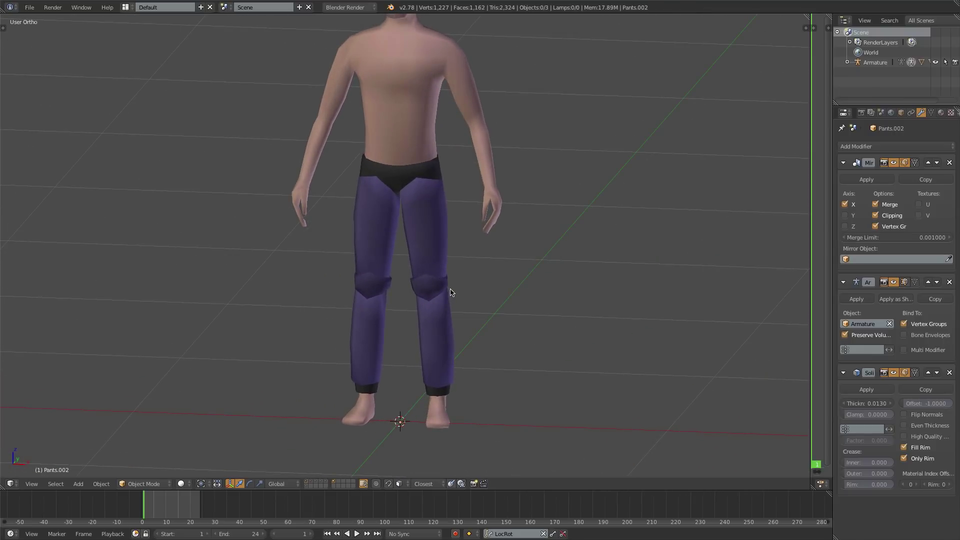
pyautogui.rightClick(436, 233)
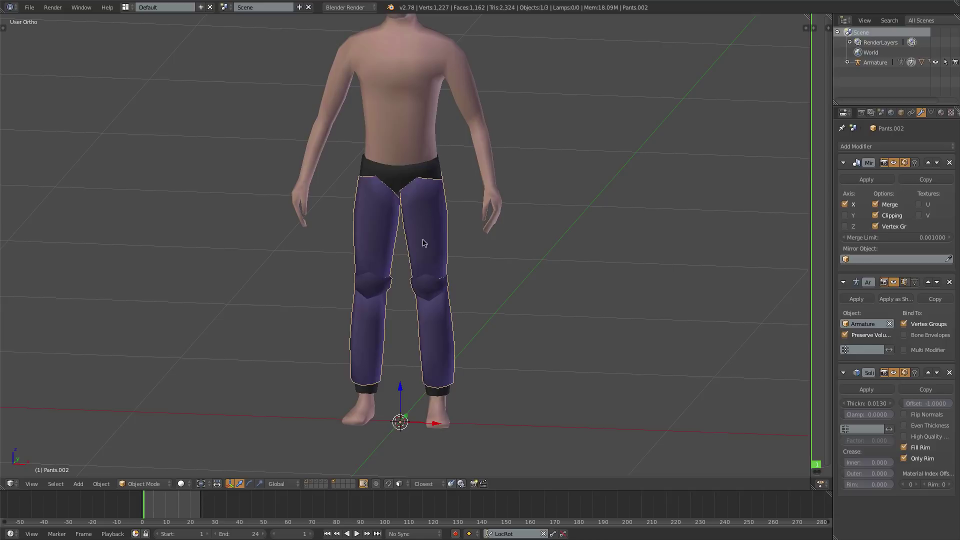
pyautogui.click(866, 389)
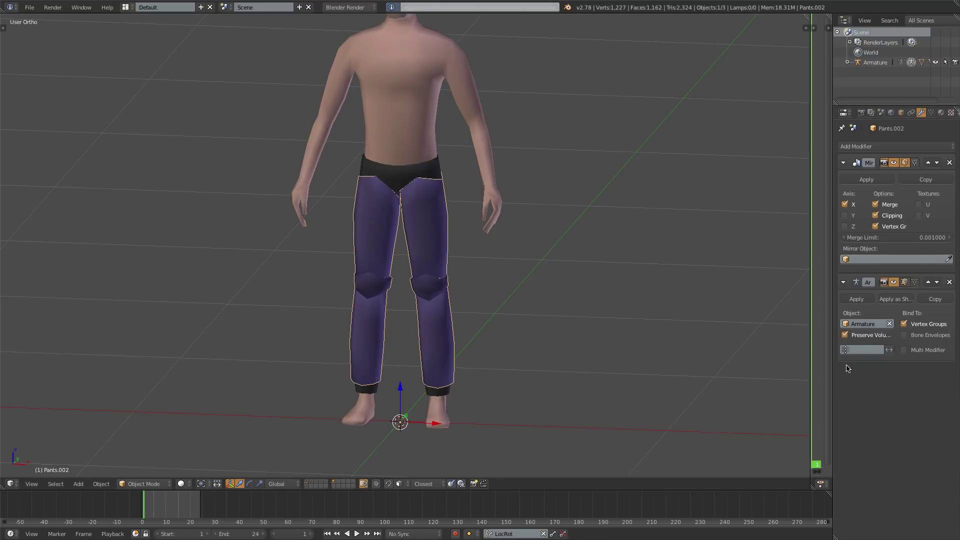
# Delete the dark underclothes' faces covered by the thigh and shin plates, keeping the waist, knee and ankle areas, and return to Object Mode
pyautogui.moveTo(450, 170); pyautogui.dragTo(423, 167, button='middle')
pyautogui.rightClick(422, 166)
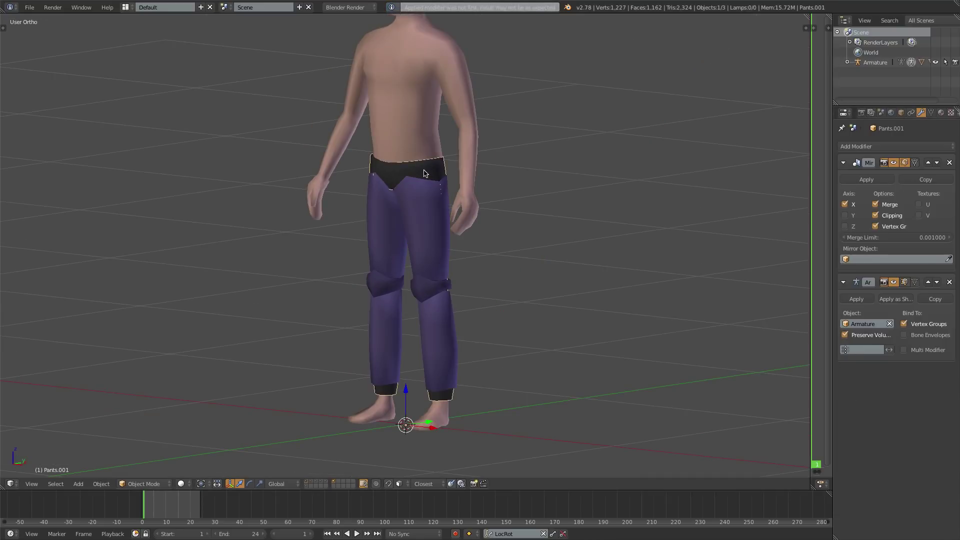
pyautogui.press('KP_1')
pyautogui.press('Tab')
pyautogui.hotkey('ctrl', 'Tab')
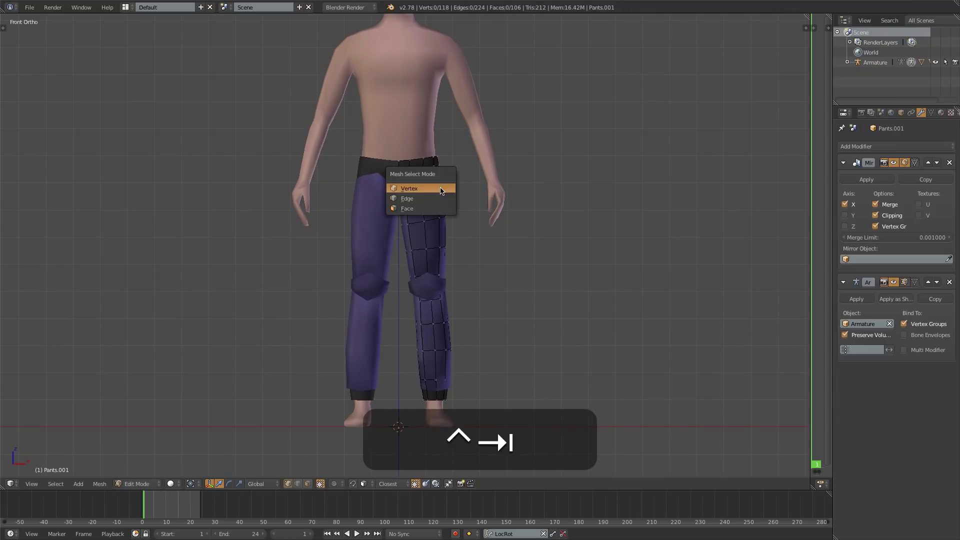
pyautogui.click(429, 208)
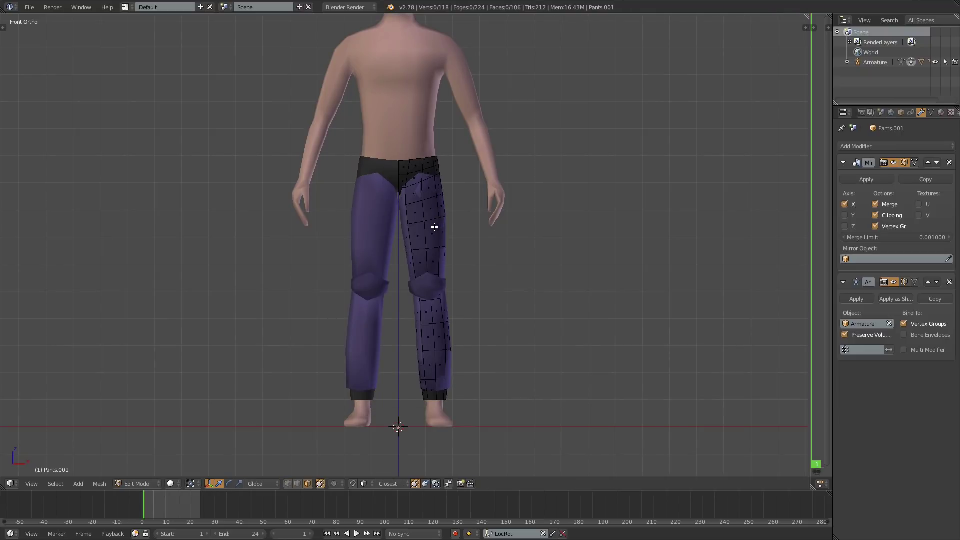
pyautogui.press('z')
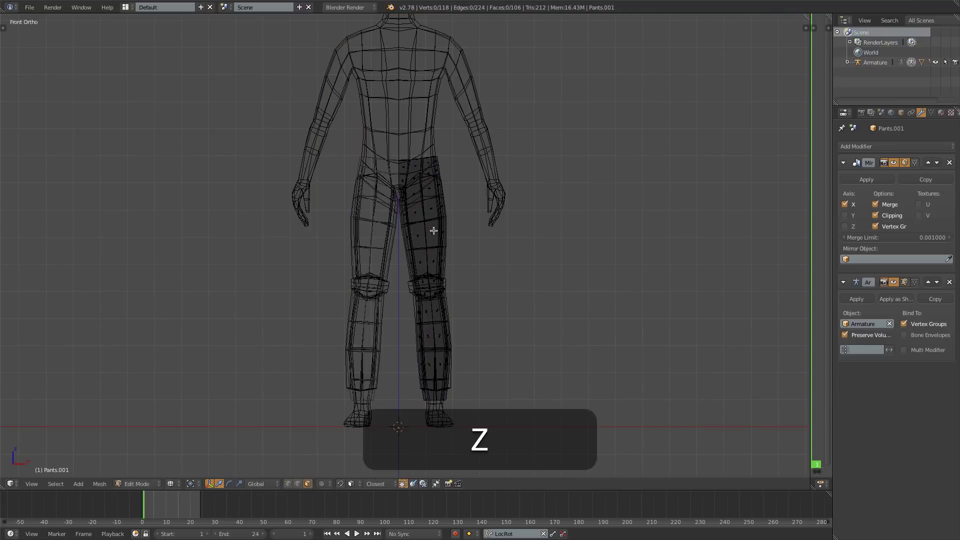
pyautogui.press('c')
pyautogui.click(421, 224)
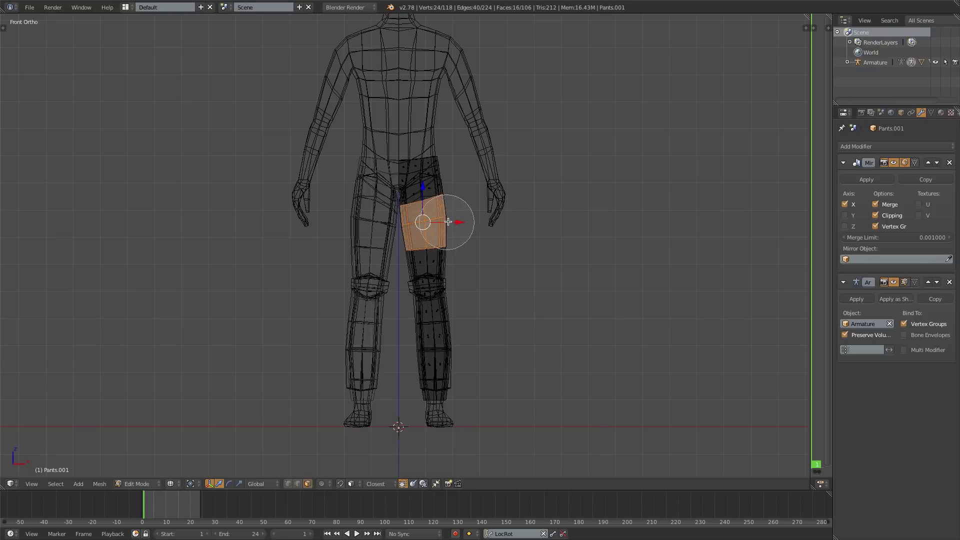
pyautogui.moveTo(425, 223)
pyautogui.mouseDown()
pyautogui.moveTo(426, 232)
pyautogui.moveTo(407, 235)
pyautogui.moveTo(426, 236)
pyautogui.moveTo(420, 337)
pyautogui.moveTo(439, 353)
pyautogui.moveTo(425, 354)
pyautogui.moveTo(422, 343)
pyautogui.mouseUp()
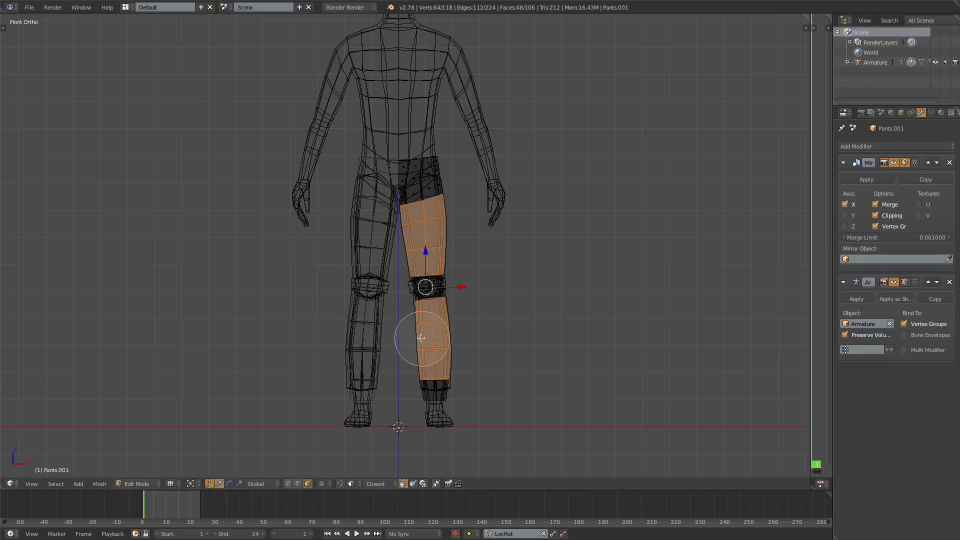
pyautogui.rightClick(446, 238)
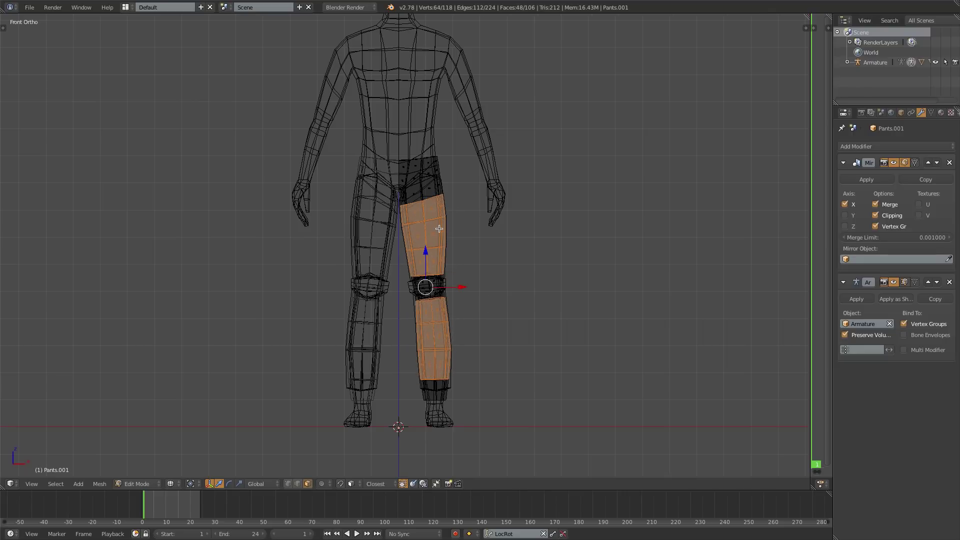
pyautogui.press('x')
pyautogui.click(439, 229)
pyautogui.press('z')
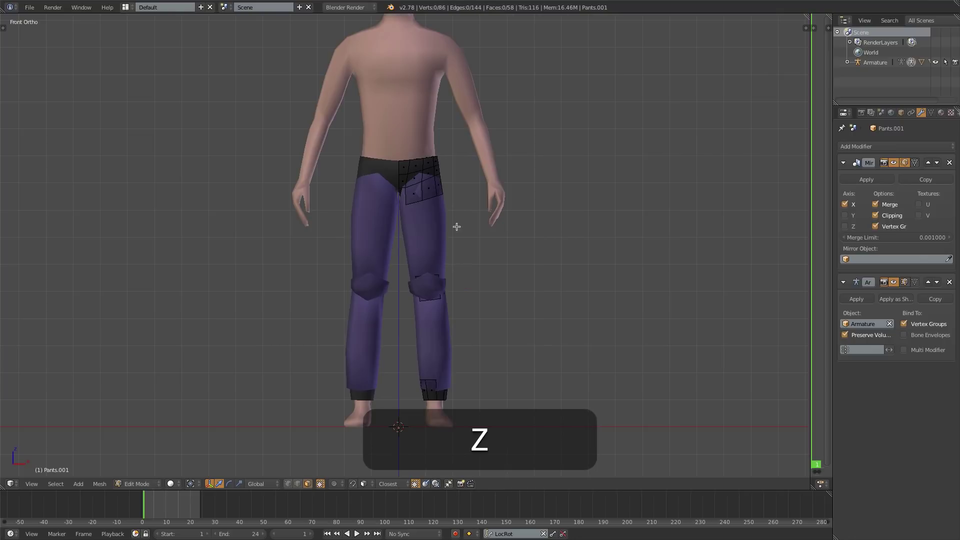
pyautogui.press('Tab')
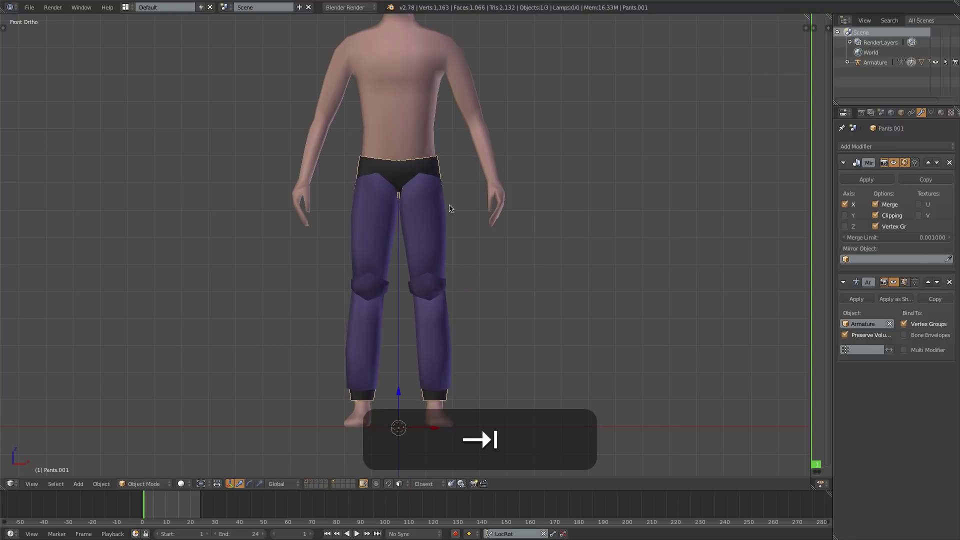
# Join the dark underclothes into the leg plates object and rename it Platelegs
pyautogui.keyDown('shift'); pyautogui.rightClick(424, 216); pyautogui.keyUp('shift')
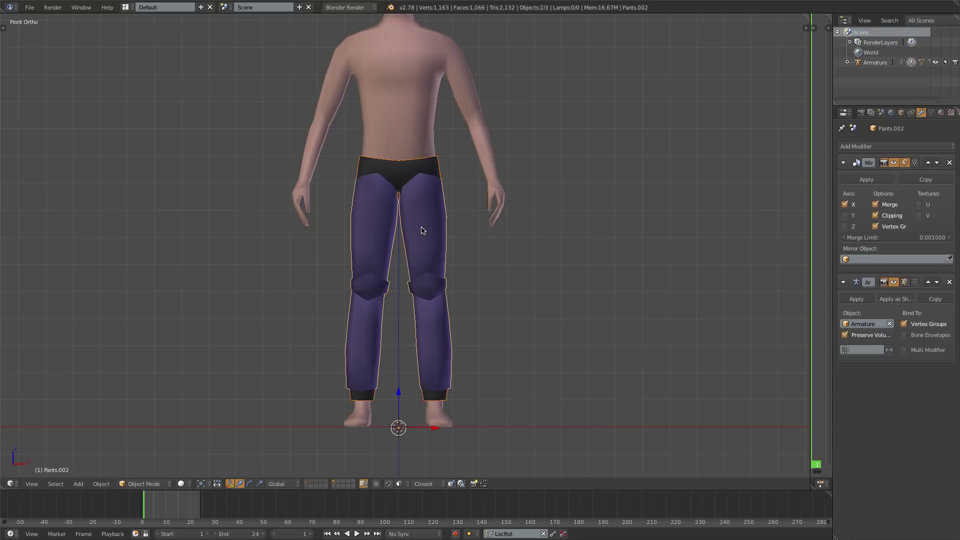
pyautogui.hotkey('ctrl', 'j')
pyautogui.click(901, 113)
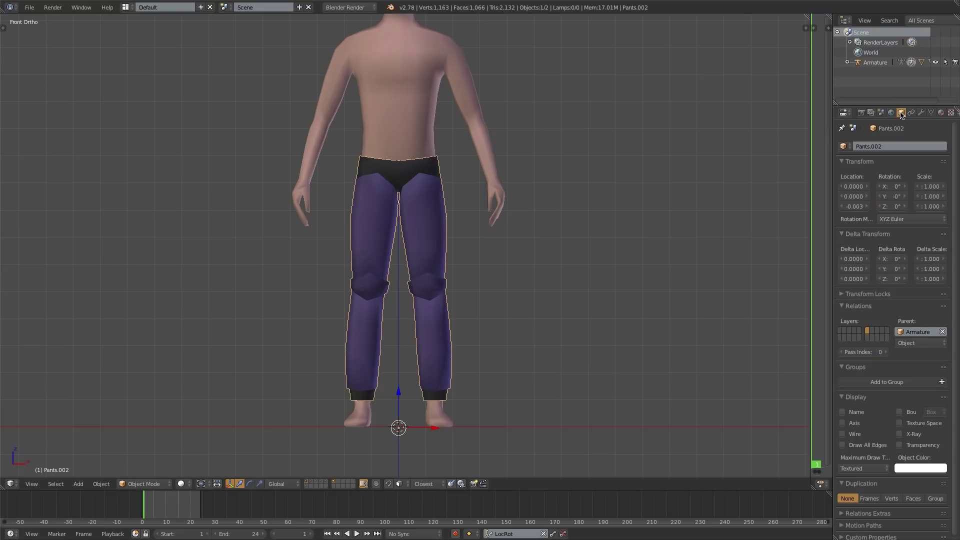
pyautogui.click(890, 147)
pyautogui.write('Plate')
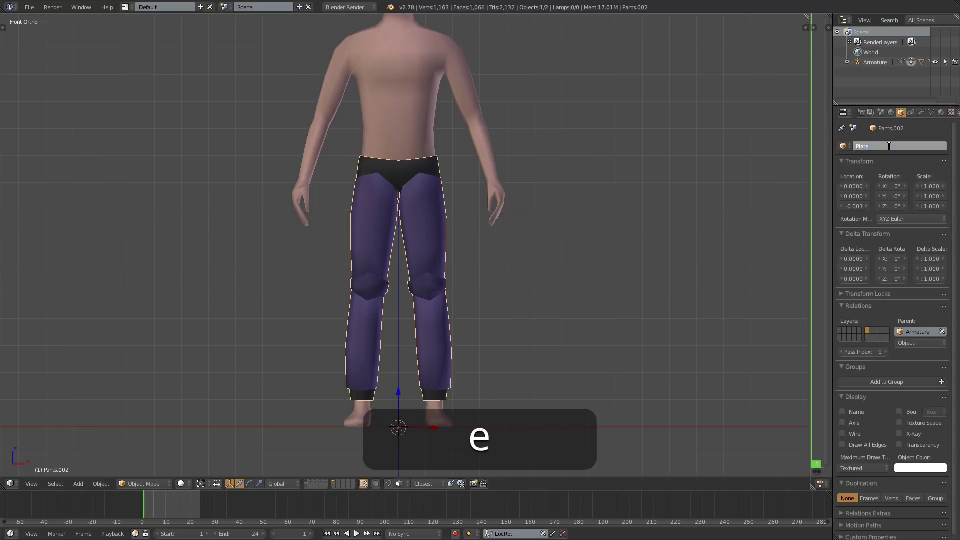
pyautogui.write('legs')
pyautogui.press('Return')
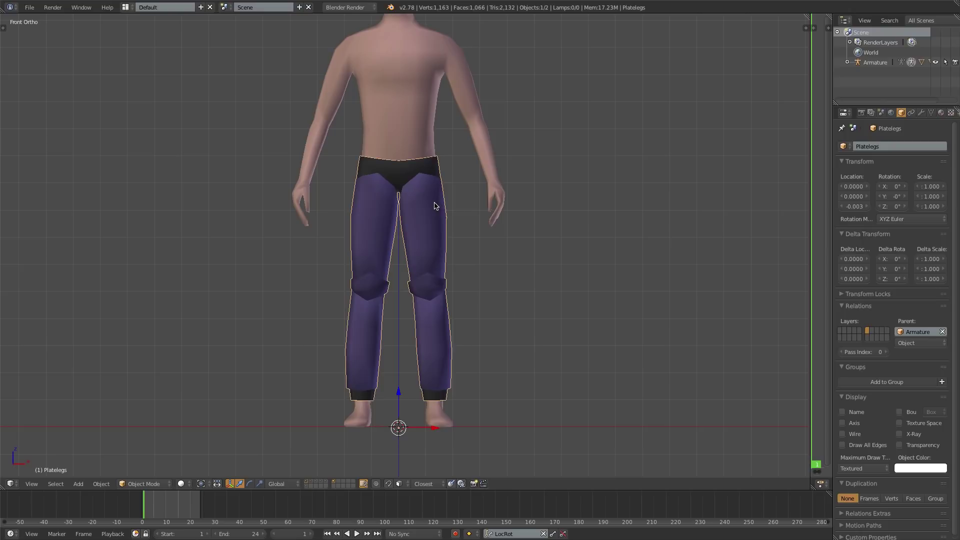
# Hide everything except the Platelegs object and inspect its open waist and interior from above
pyautogui.hotkey('shift', 'h')
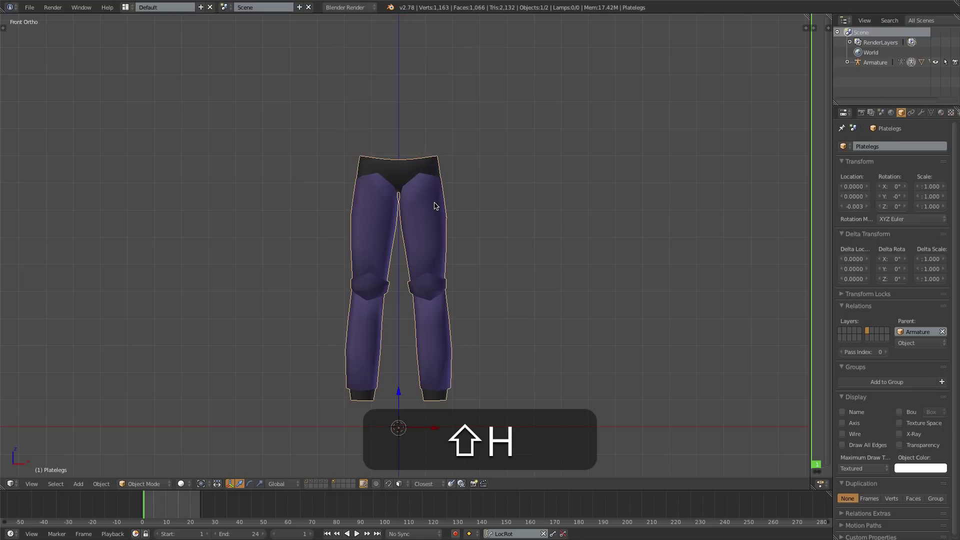
pyautogui.moveTo(435, 208); pyautogui.dragTo(338, 310, button='middle')
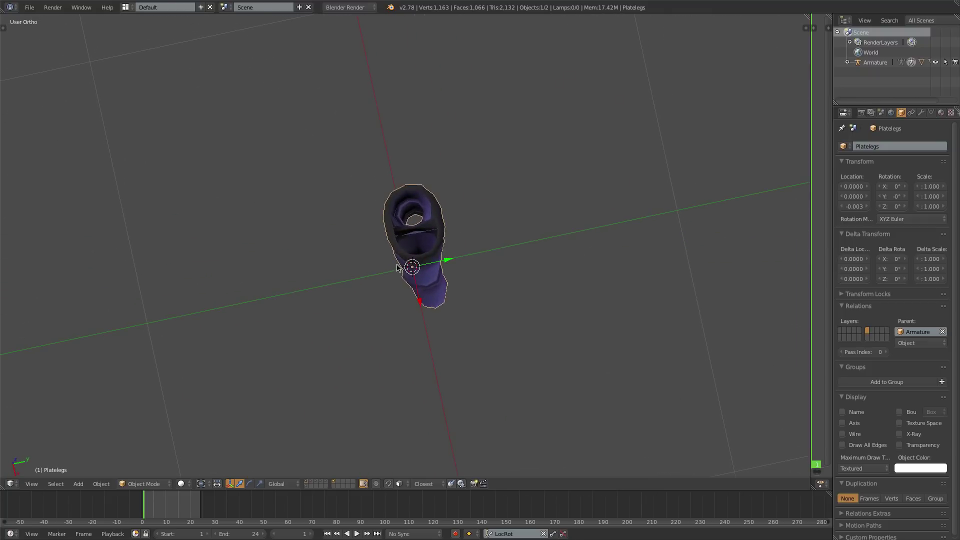
pyautogui.moveTo(397, 268); pyautogui.dragTo(328, 248, button='middle')
pyautogui.moveTo(317, 256); pyautogui.dragTo(315, 261, button='middle')
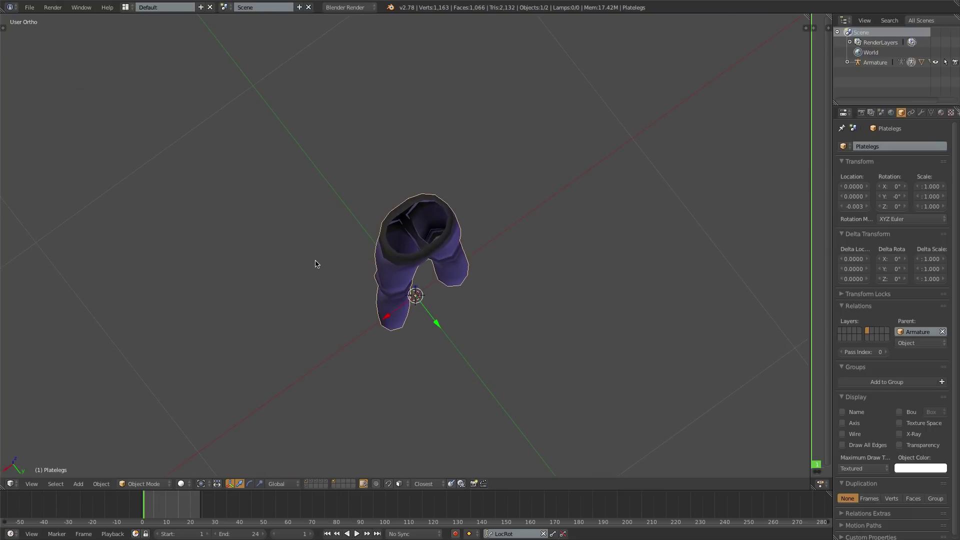
# Close the open waist of the Platelegs mesh with faces that bridge the opposite inner rim edges
pyautogui.scroll(4, 424, 233)
pyautogui.moveTo(427, 237); pyautogui.dragTo(449, 241, button='middle')
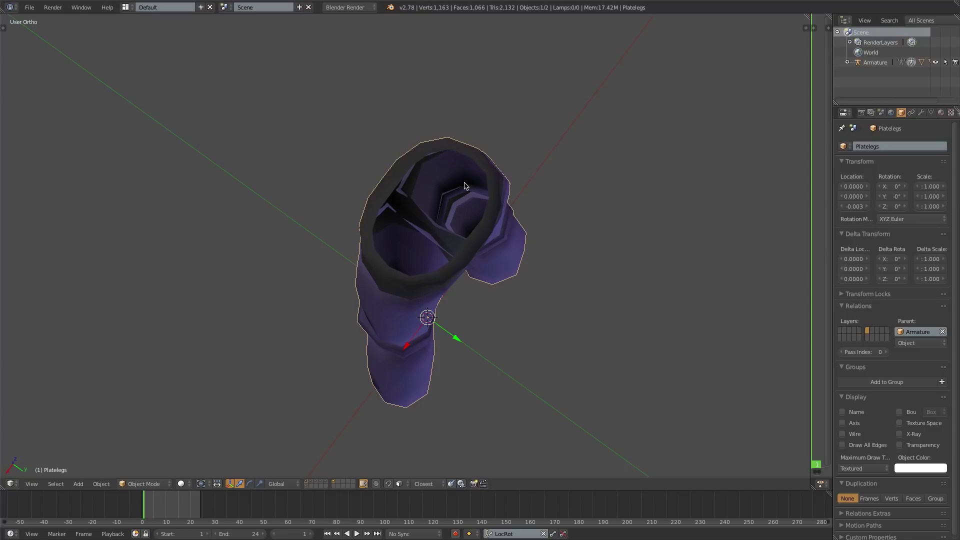
pyautogui.press('Tab')
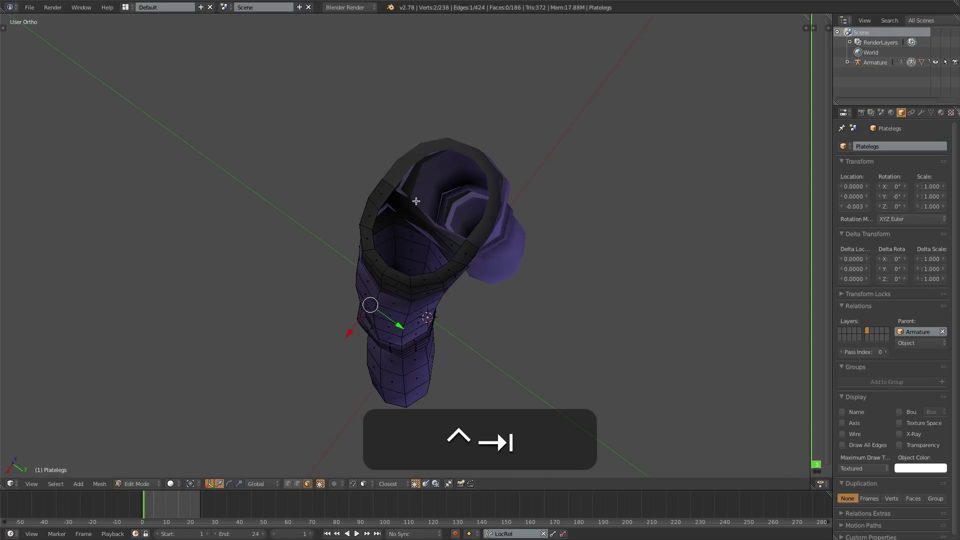
pyautogui.hotkey('ctrl', 'Tab')
pyautogui.click(410, 202)
pyautogui.rightClick(383, 203)
pyautogui.keyDown('shift'); pyautogui.rightClick(462, 249); pyautogui.keyUp('shift')
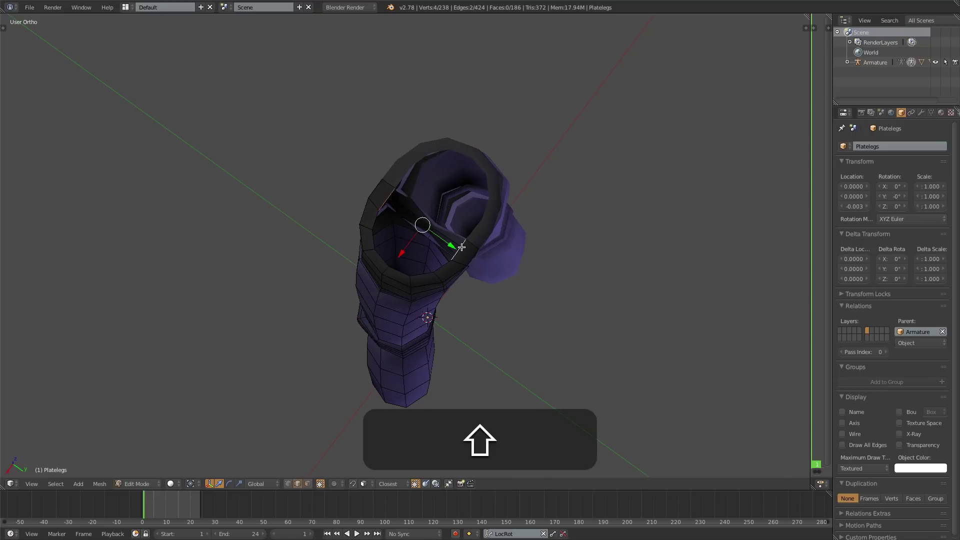
pyautogui.press('f')
pyautogui.rightClick(446, 268)
pyautogui.keyDown('shift'); pyautogui.rightClick(381, 221); pyautogui.keyUp('shift')
pyautogui.press('f')
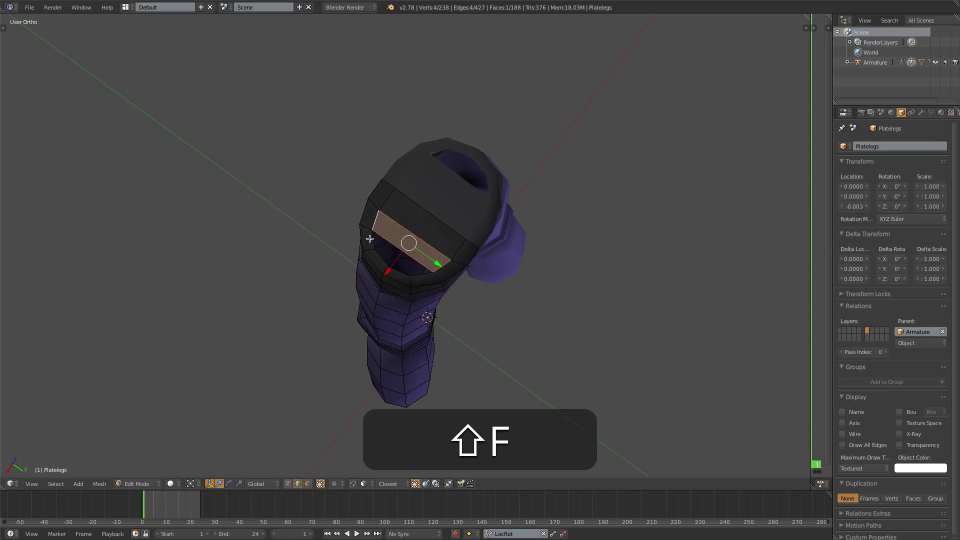
pyautogui.hotkey('shift', 'f')
pyautogui.hotkey('shift', 'f')
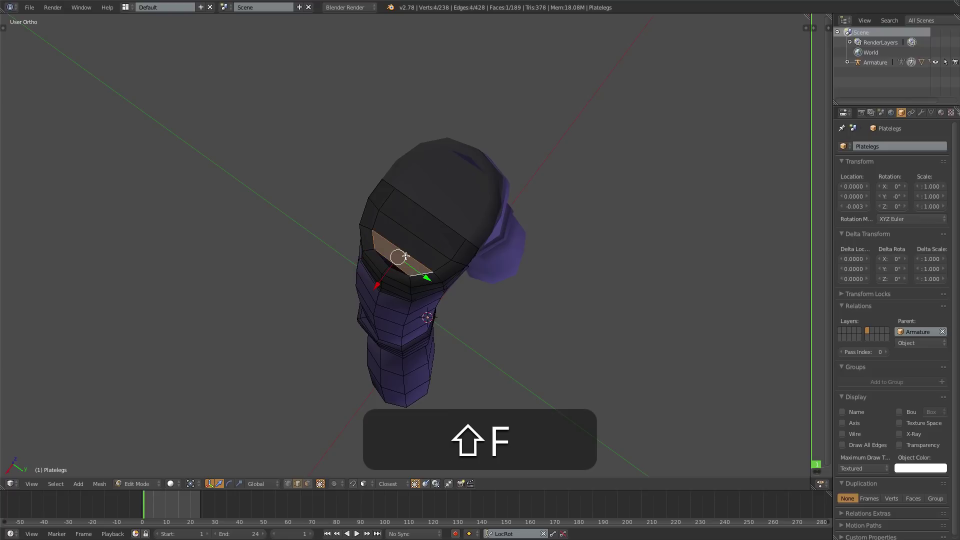
# Add a loop cut through the middle of the waist cap and merge its end vertex with the adjacent inner rim vertex
pyautogui.hotkey('ctrl', 'r')
pyautogui.click(398, 255)
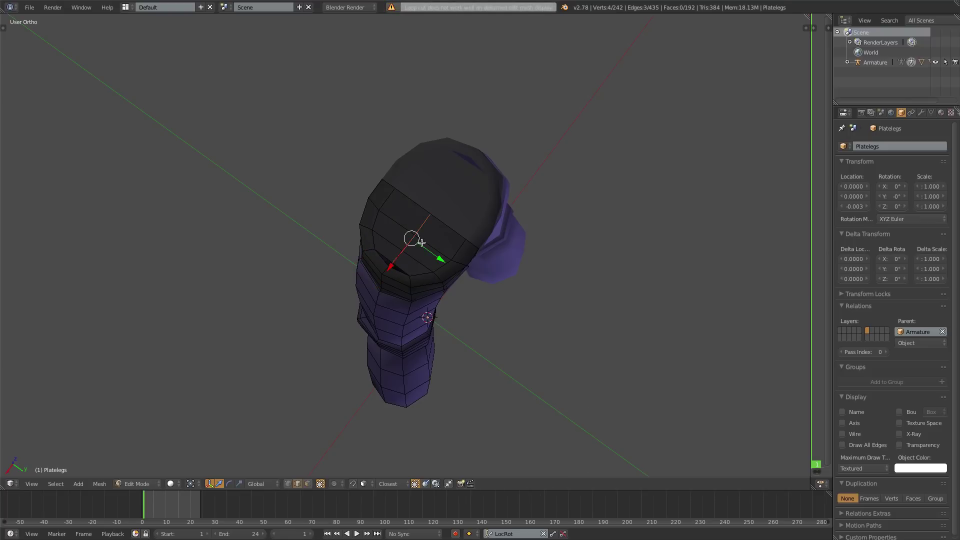
pyautogui.hotkey('ctrl', 'Tab')
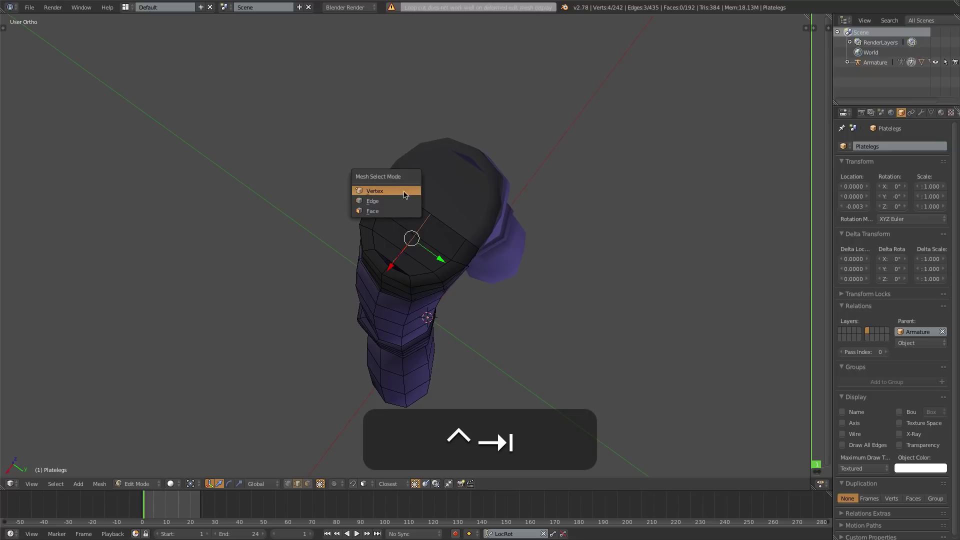
pyautogui.click(396, 191)
pyautogui.scroll(3, 395, 225)
pyautogui.rightClick(380, 279)
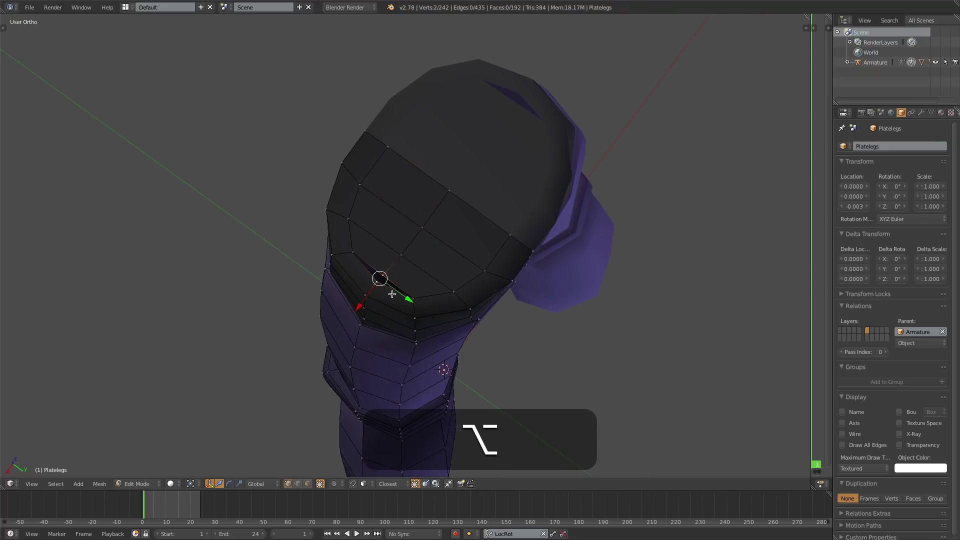
pyautogui.hotkey('alt', 'm')
pyautogui.click(382, 296)
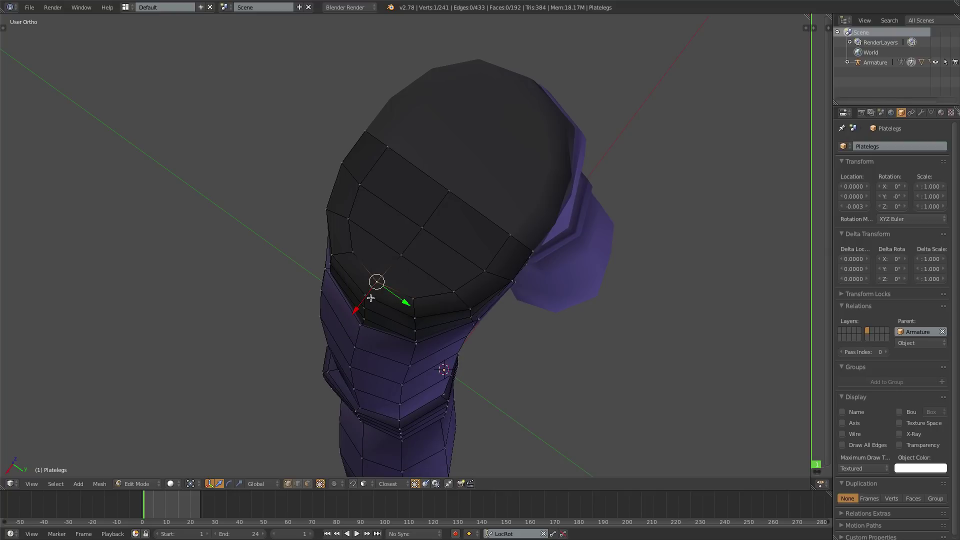
pyautogui.press('a')
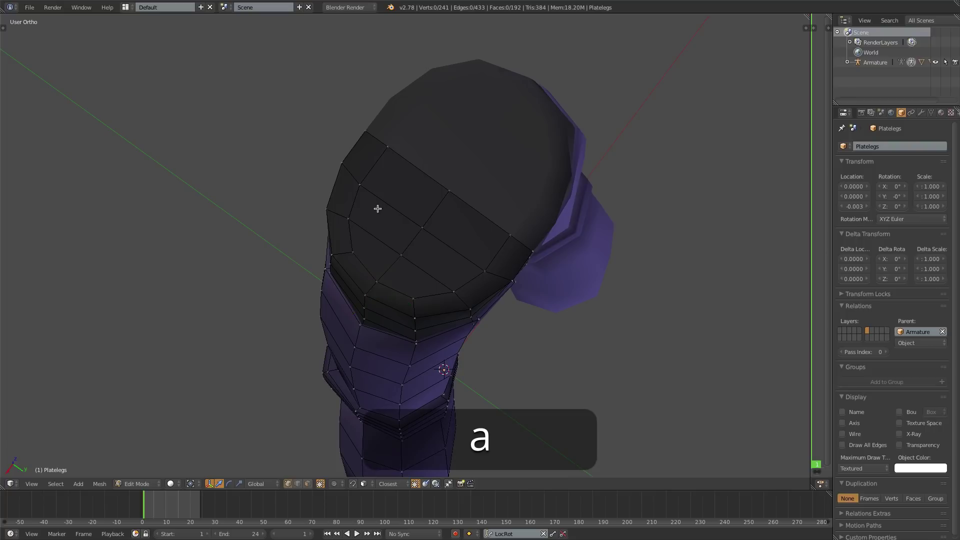
# Move the waist cap vertices beside the centre line closer to it to narrow the strip between the two legs
pyautogui.press('g')
pyautogui.click(394, 181)
pyautogui.press('g')
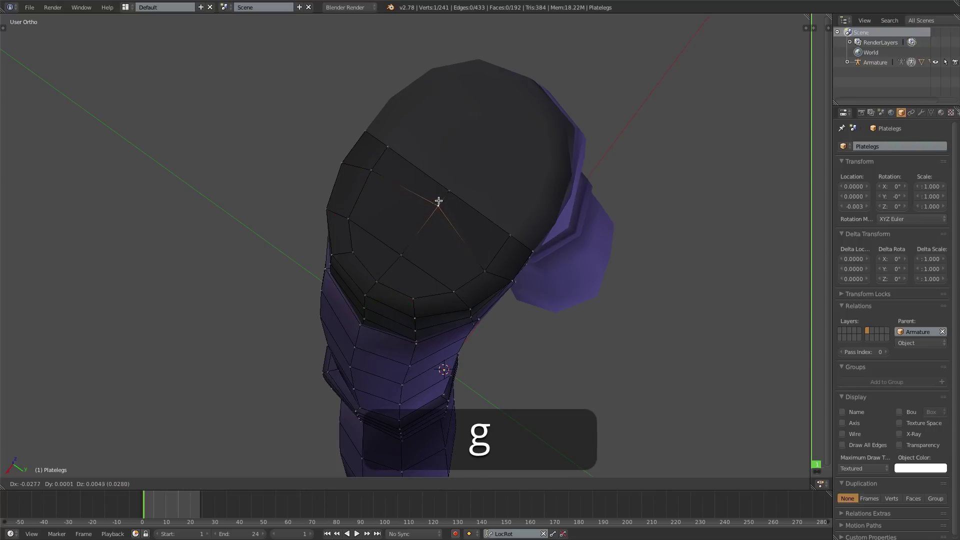
pyautogui.click(440, 196)
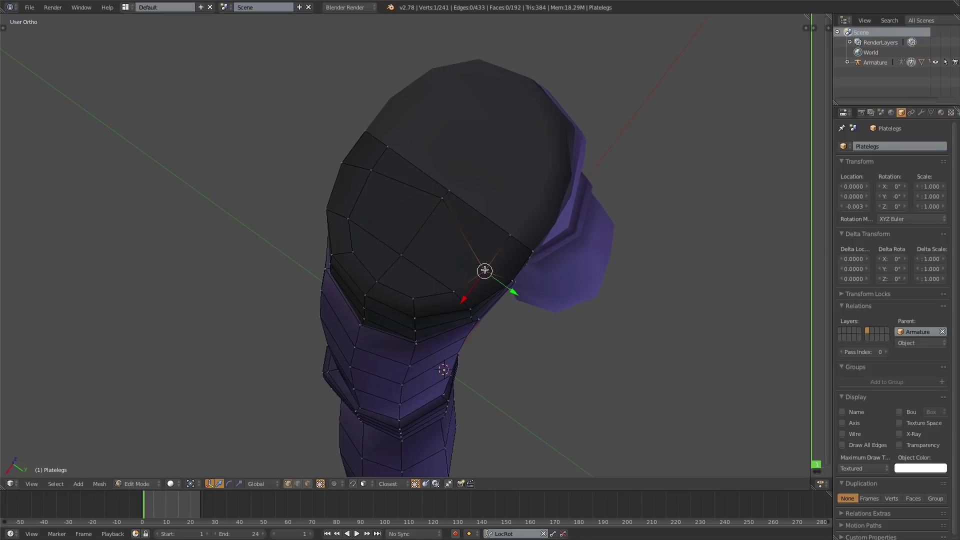
pyautogui.press('g')
pyautogui.click(492, 263)
pyautogui.press('g')
pyautogui.click(376, 165)
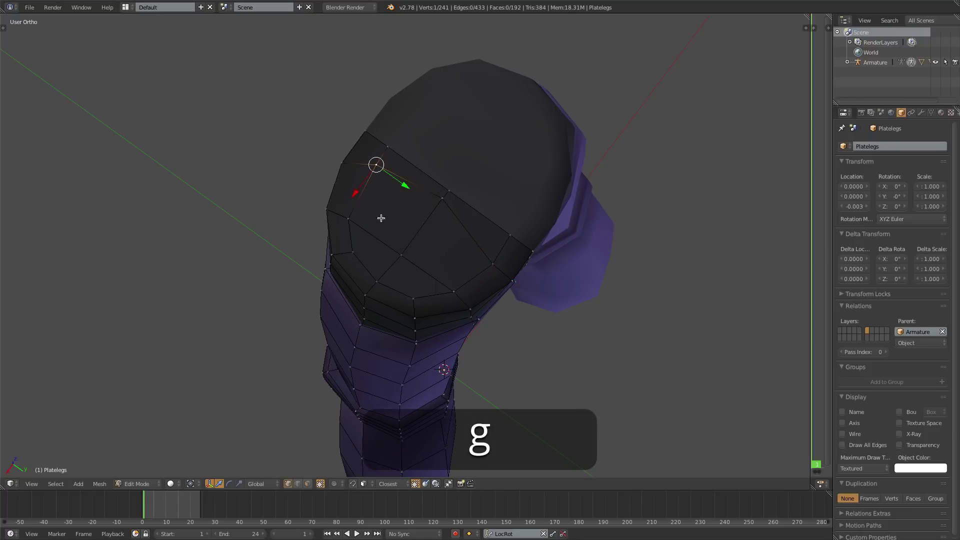
# Select the four inner waist cap faces and add a new material slot with a material named Black
pyautogui.hotkey('ctrl', 'Tab')
pyautogui.click(405, 262)
pyautogui.keyDown('shift'); pyautogui.click(413, 278); pyautogui.keyUp('shift')
pyautogui.keyDown('shift'); pyautogui.click(370, 245); pyautogui.keyUp('shift')
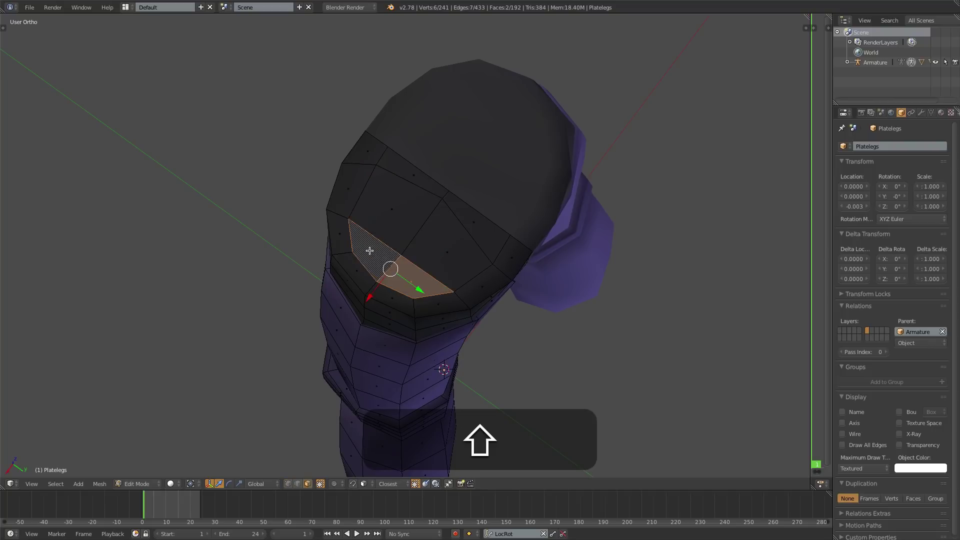
pyautogui.keyDown('shift'); pyautogui.click(392, 200); pyautogui.keyUp('shift')
pyautogui.keyDown('shift'); pyautogui.click(448, 232); pyautogui.keyUp('shift')
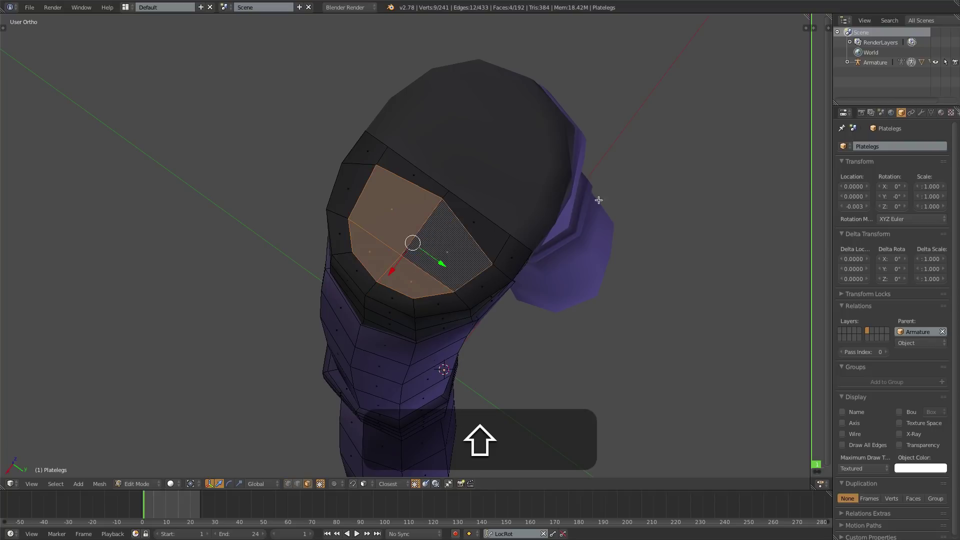
pyautogui.click(940, 113)
pyautogui.click(942, 146)
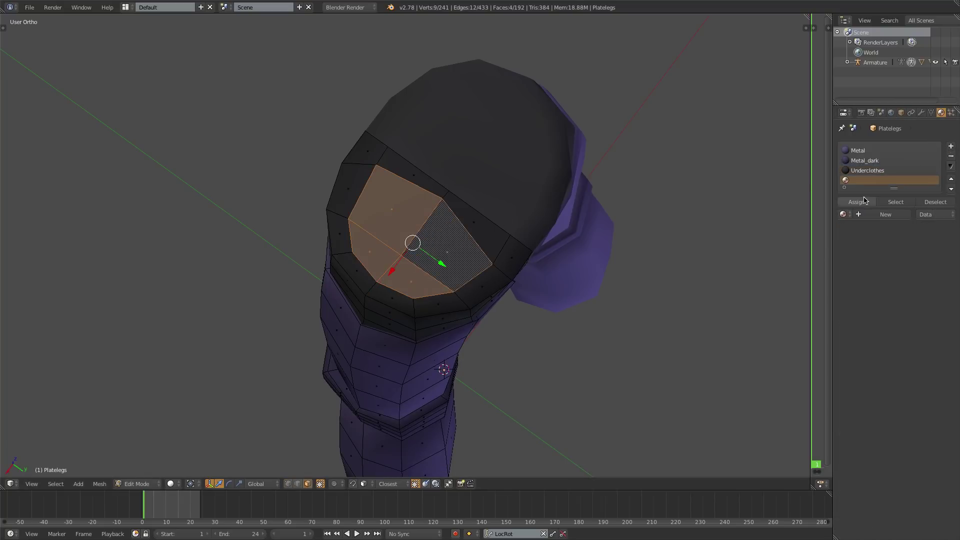
pyautogui.click(882, 215)
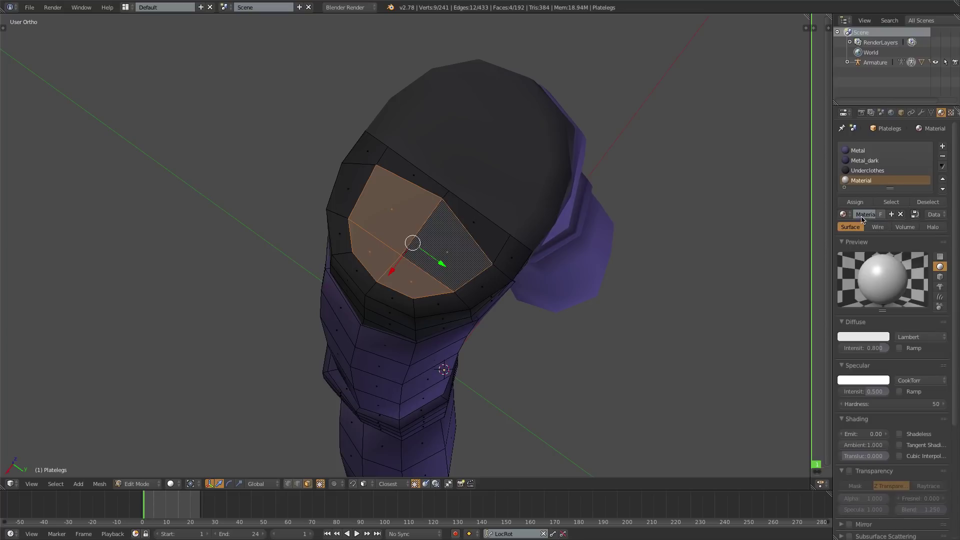
pyautogui.write('Black')
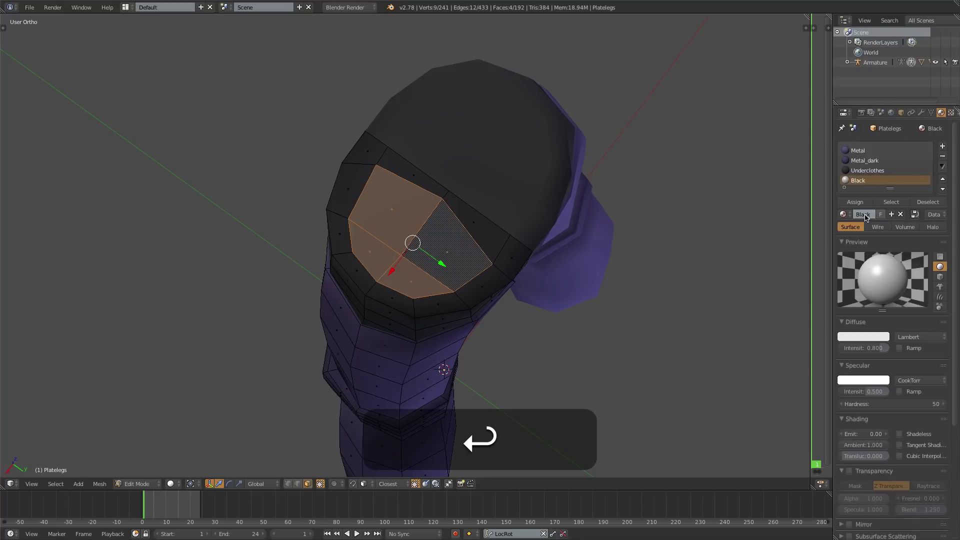
# Give the Black material a near-black diffuse colour and 0 specular intensity, assign it to the selected cap faces, and return to Object Mode
pyautogui.click(882, 336)
pyautogui.click(882, 266)
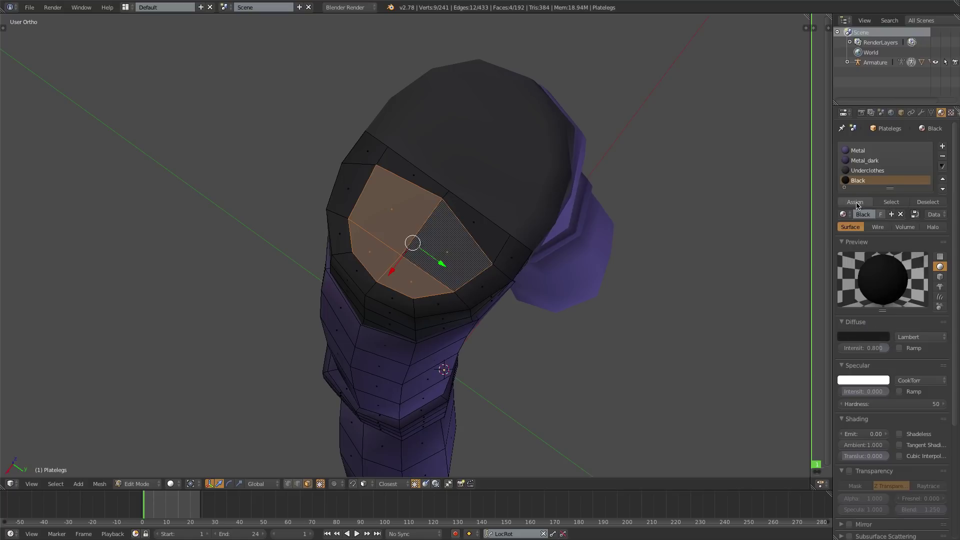
pyautogui.click(856, 202)
pyautogui.press('Tab')
pyautogui.scroll(-5, 385, 225)
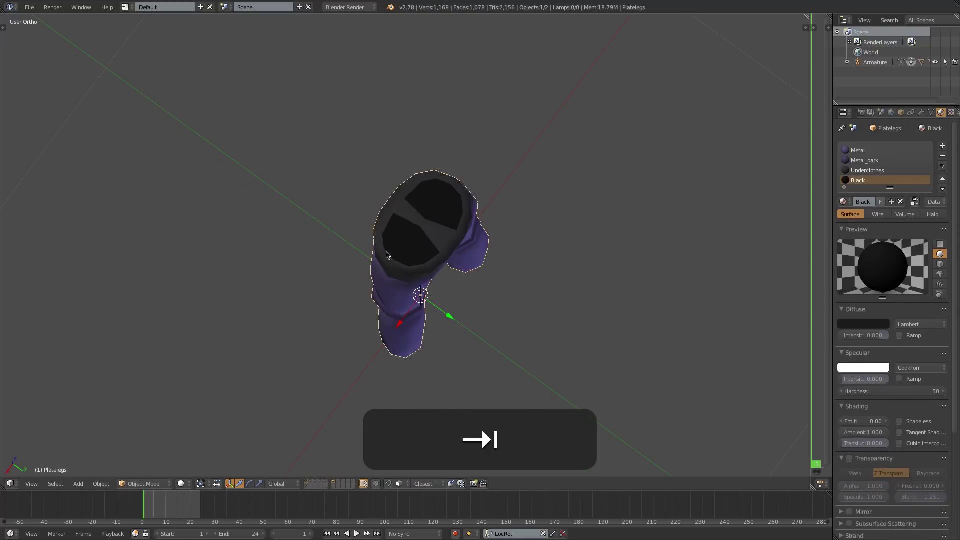
# Pull the two outer corner vertices of the black waist area inward, away from the centre strip
pyautogui.press('Tab')
pyautogui.scroll(3, 407, 246)
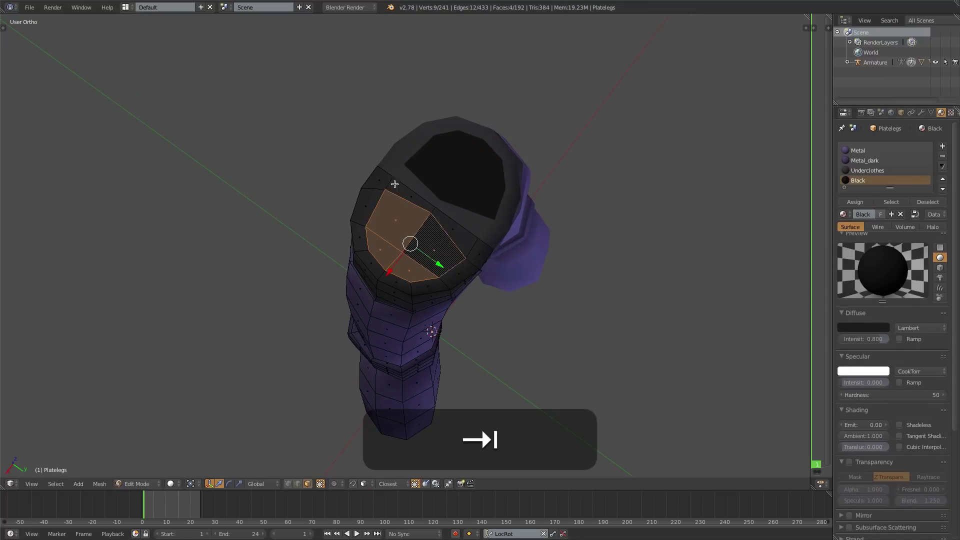
pyautogui.hotkey('ctrl', 'Tab')
pyautogui.click(368, 168)
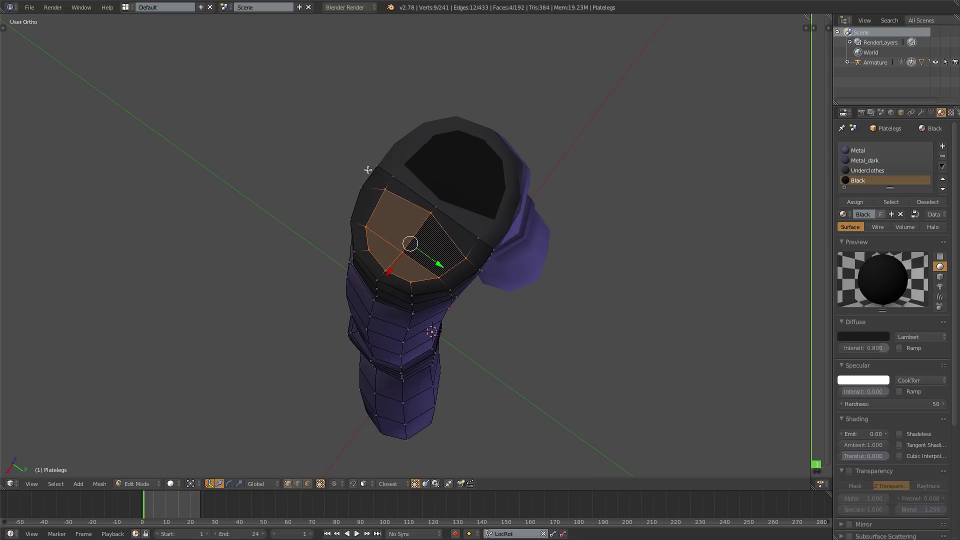
pyautogui.rightClick(389, 193)
pyautogui.press('g')
pyautogui.click(390, 196)
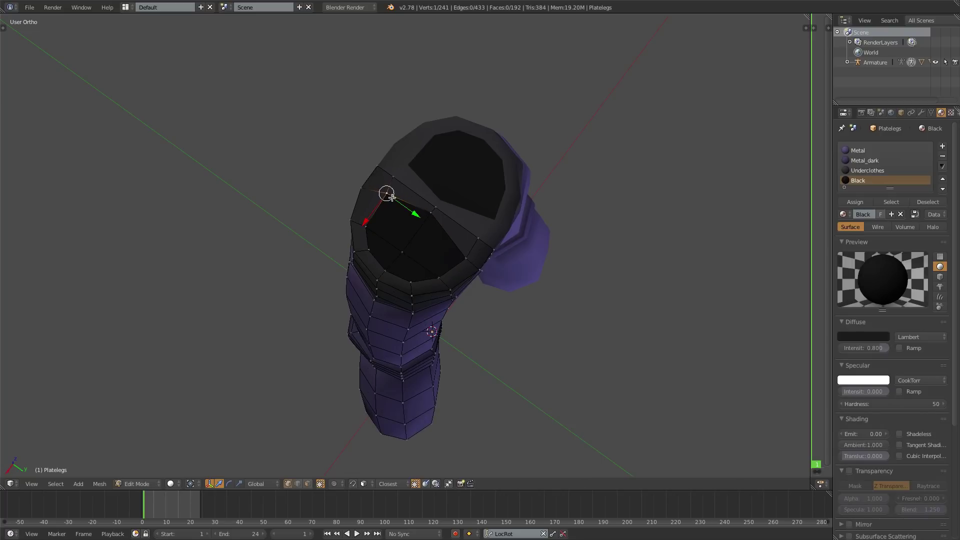
pyautogui.rightClick(458, 253)
pyautogui.press('g')
pyautogui.click(456, 248)
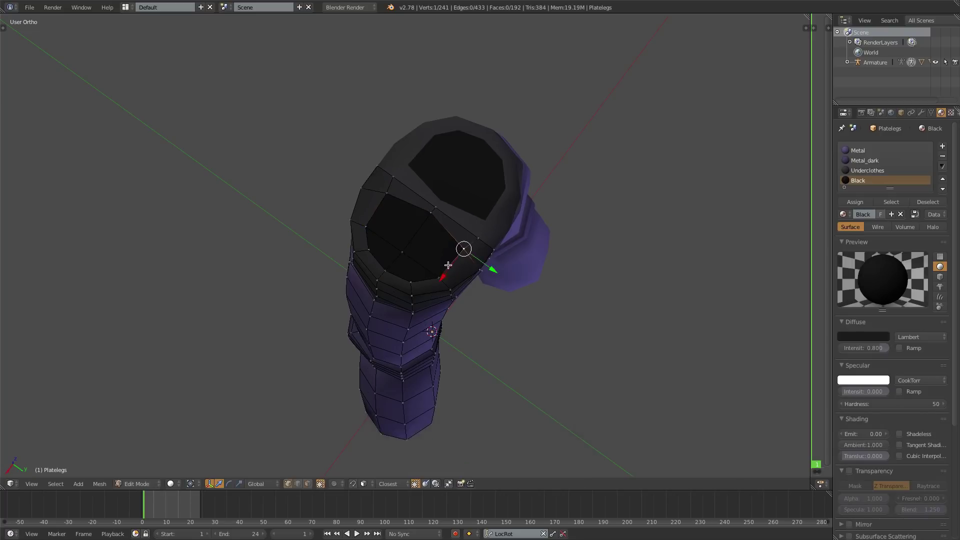
# Adjust the remaining vertices around the black waist area to give it a rounder leg-hole outline, and return to Object Mode
pyautogui.rightClick(441, 275)
pyautogui.press('g')
pyautogui.click(455, 265)
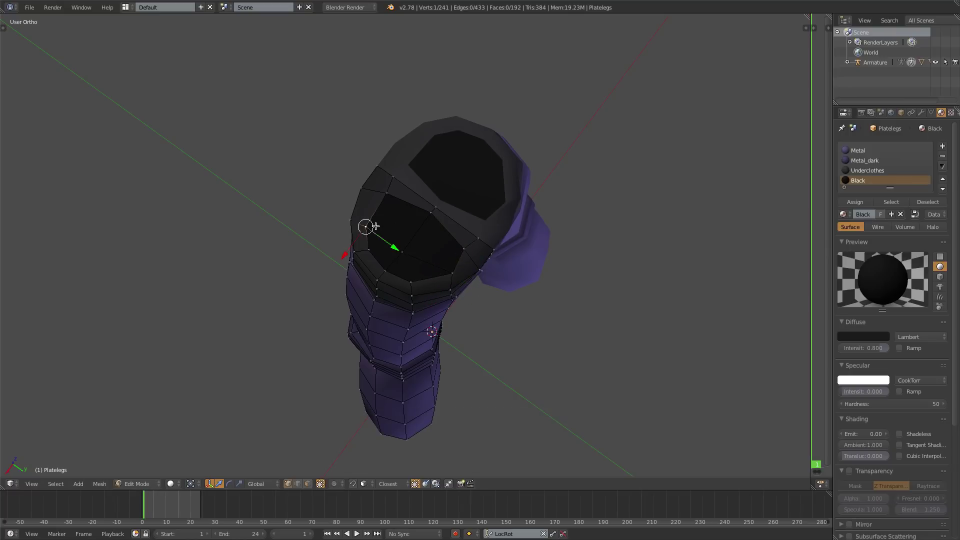
pyautogui.press('g')
pyautogui.click(379, 210)
pyautogui.press('g')
pyautogui.click(396, 198)
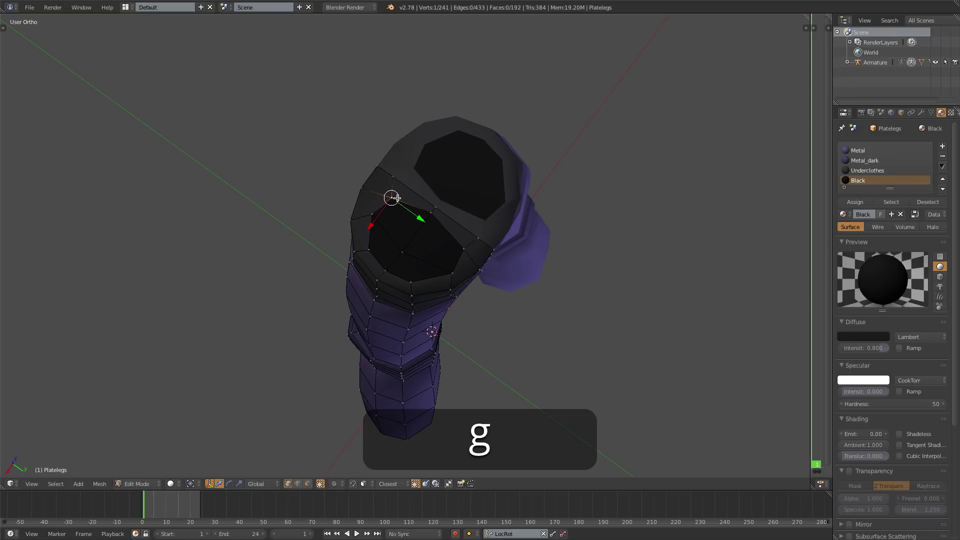
pyautogui.rightClick(464, 249)
pyautogui.press('g')
pyautogui.click(460, 245)
pyautogui.press('Tab')
pyautogui.scroll(-4, 368, 287)
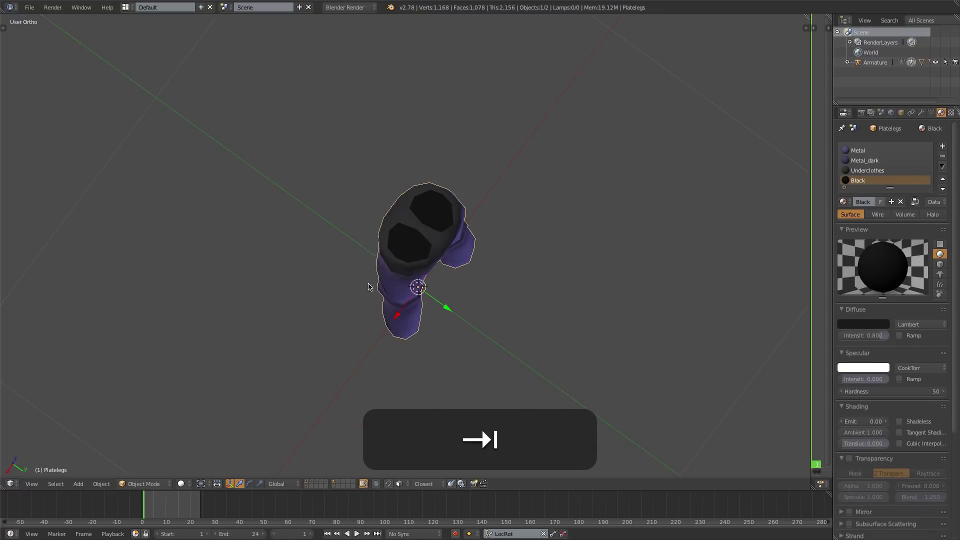
# Fill the open ankle end of the Platelegs with a single face and return to Object Mode
pyautogui.moveTo(369, 287); pyautogui.dragTo(445, 186, button='middle')
pyautogui.press('Tab')
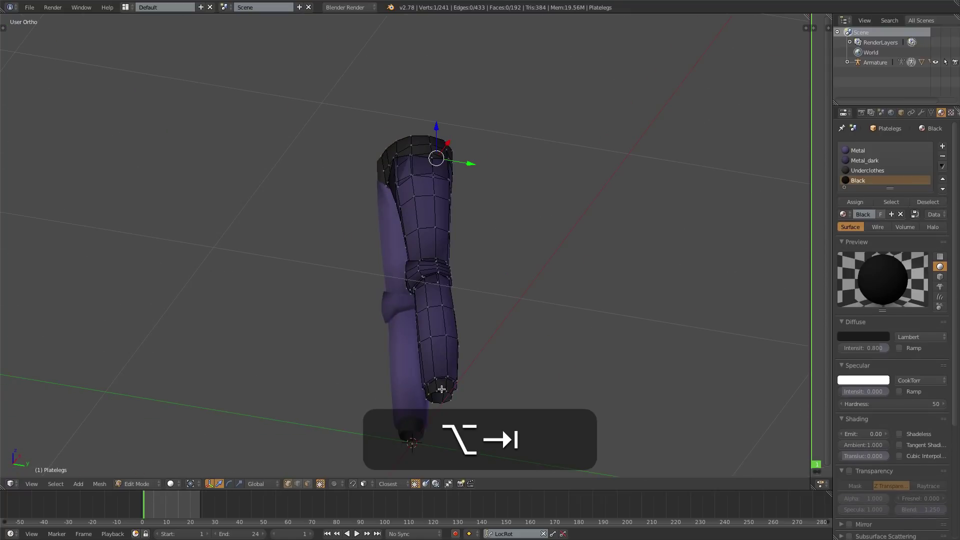
pyautogui.keyDown('alt'); pyautogui.rightClick(450, 397); pyautogui.keyUp('alt')
pyautogui.press('f')
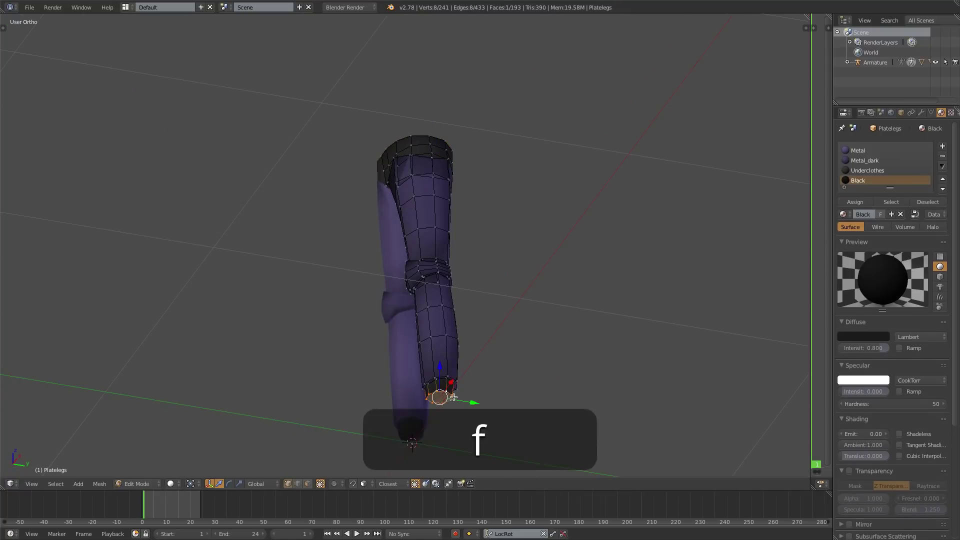
pyautogui.press('Tab')
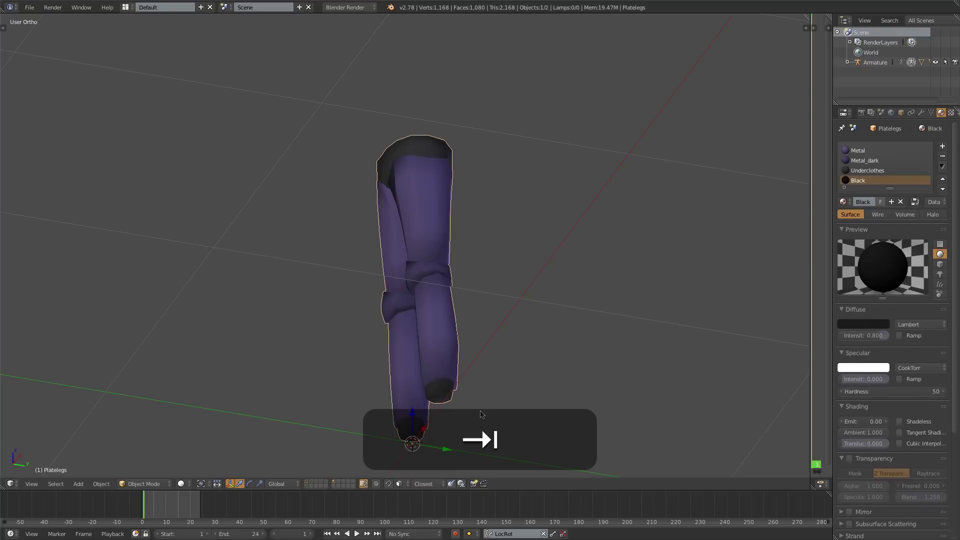
# Unhide the character's body in front view and show the armature's layer as well
pyautogui.press('1')
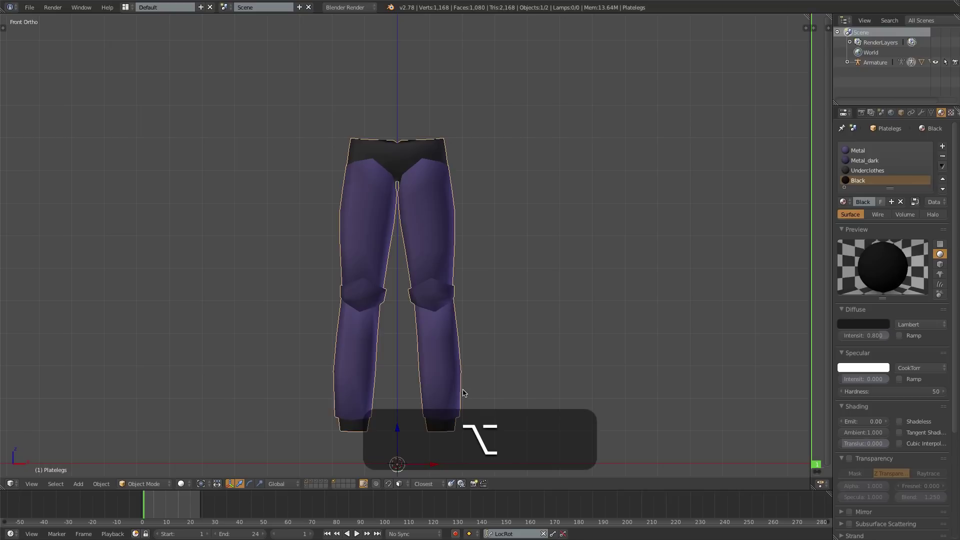
pyautogui.hotkey('alt', 'h')
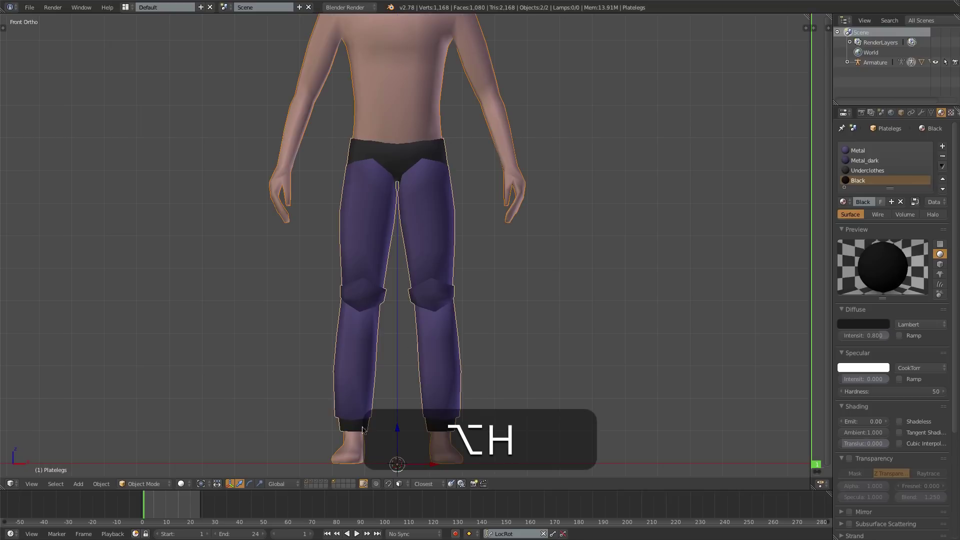
pyautogui.keyDown('shift'); pyautogui.click(307, 485); pyautogui.keyUp('shift')
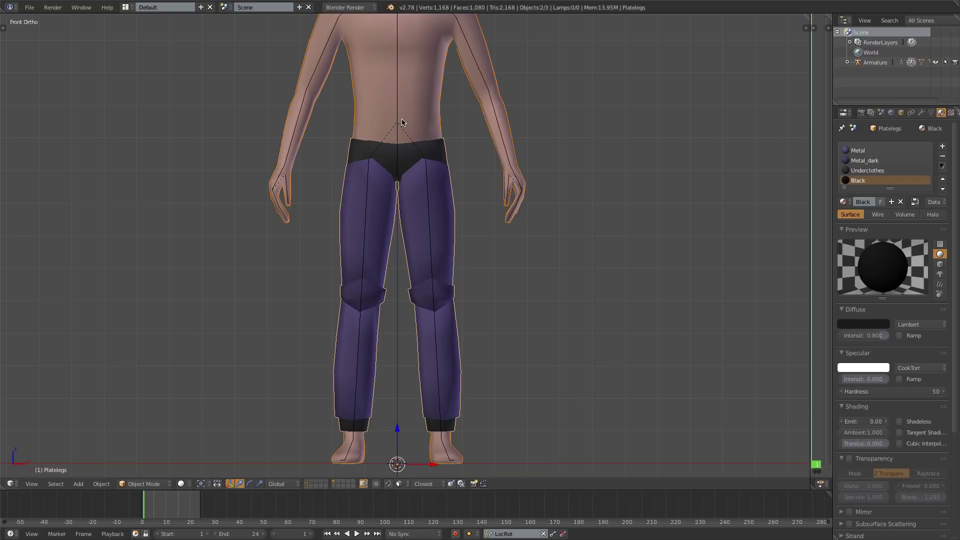
# Set the body's Legs shape key value to 1.000
pyautogui.rightClick(426, 114)
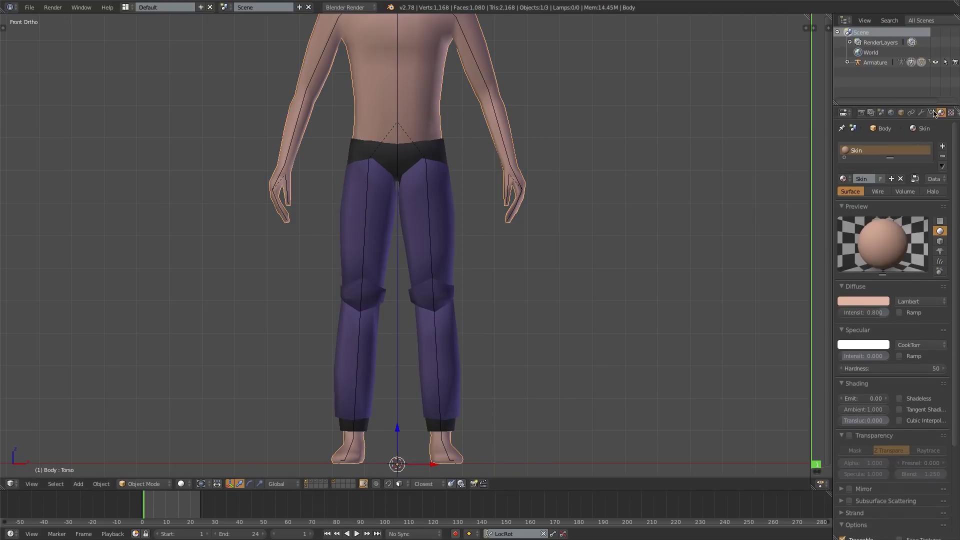
pyautogui.click(932, 113)
pyautogui.click(864, 326)
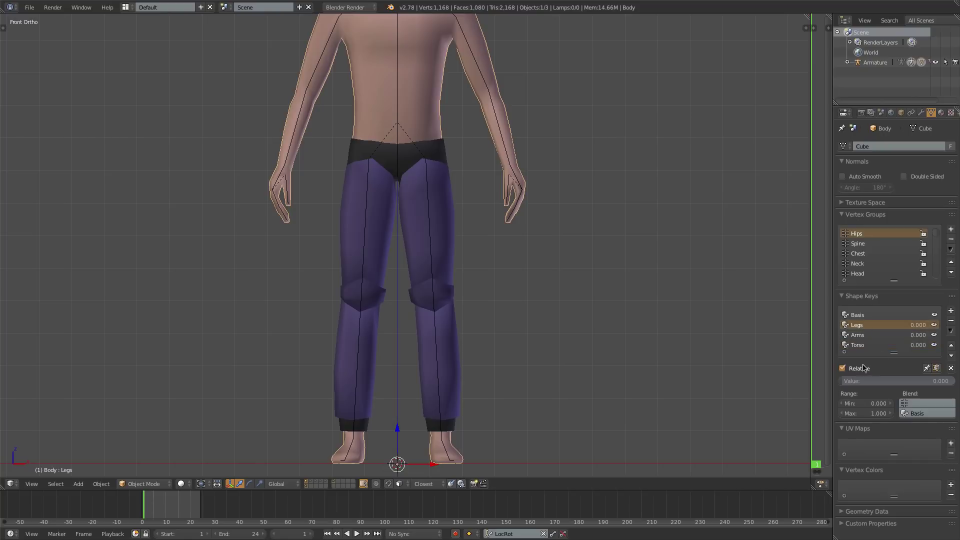
pyautogui.moveTo(865, 380); pyautogui.dragTo(952, 381)
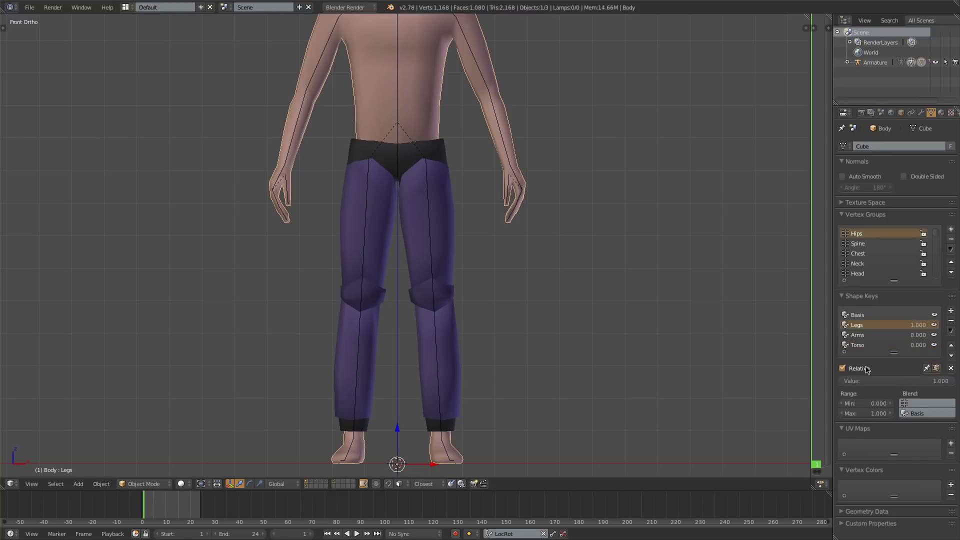
# In side view, move the Leg IK.L bone backward and up to bend the left knee, leaving the foot slightly raised
pyautogui.press('KP_3')
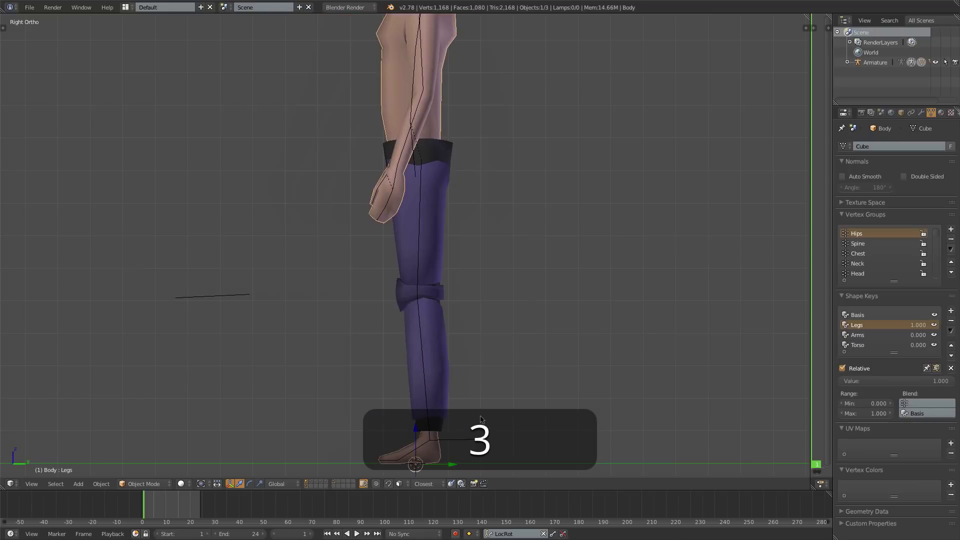
pyautogui.rightClick(465, 440)
pyautogui.press('g')
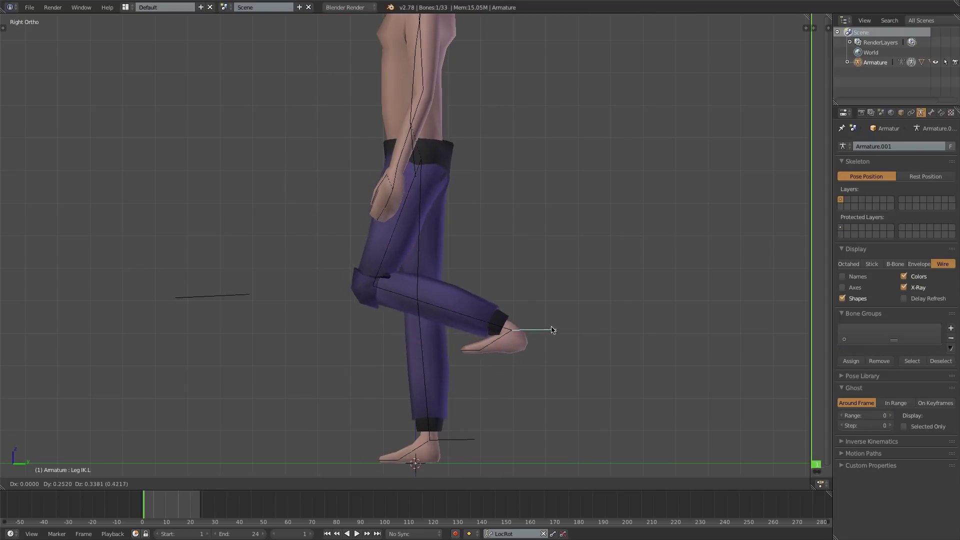
pyautogui.click(529, 315)
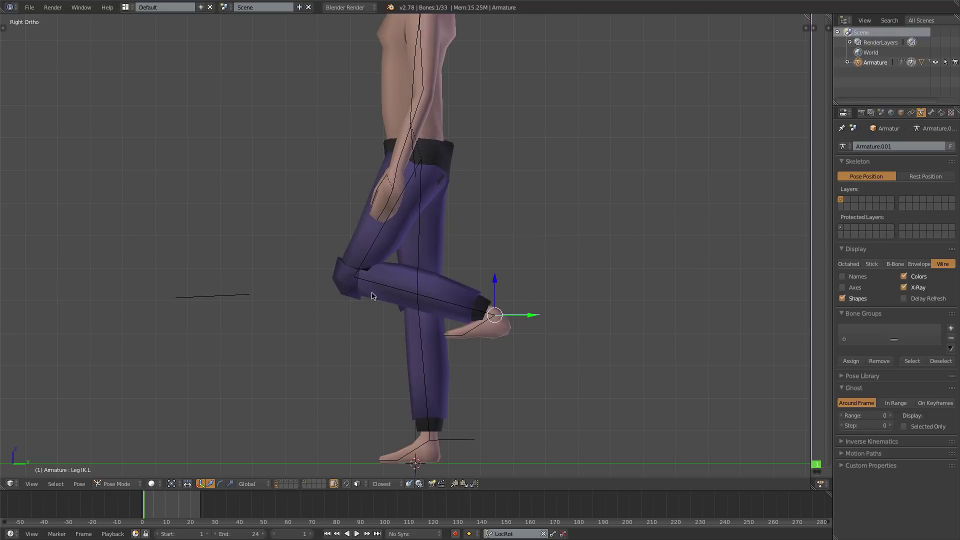
pyautogui.scroll(3, 372, 296)
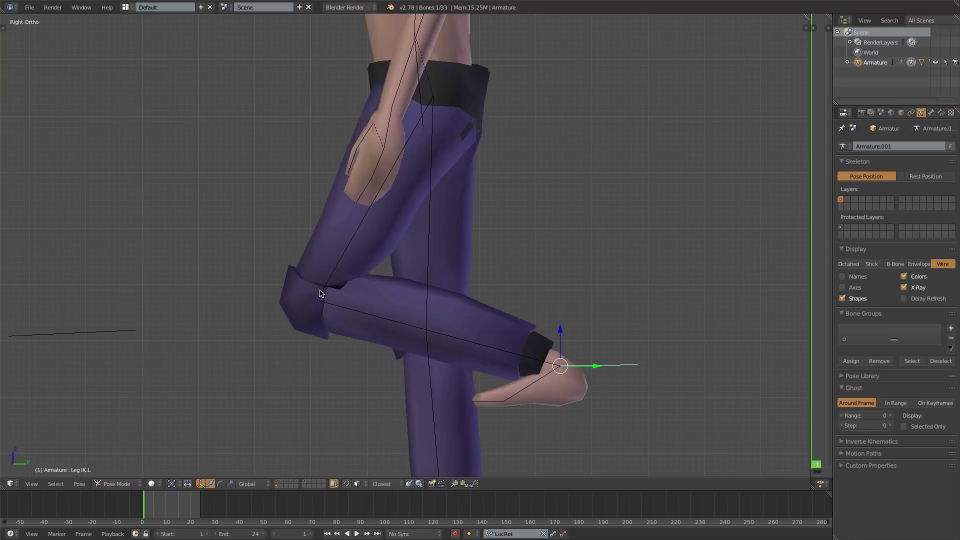
pyautogui.press('g')
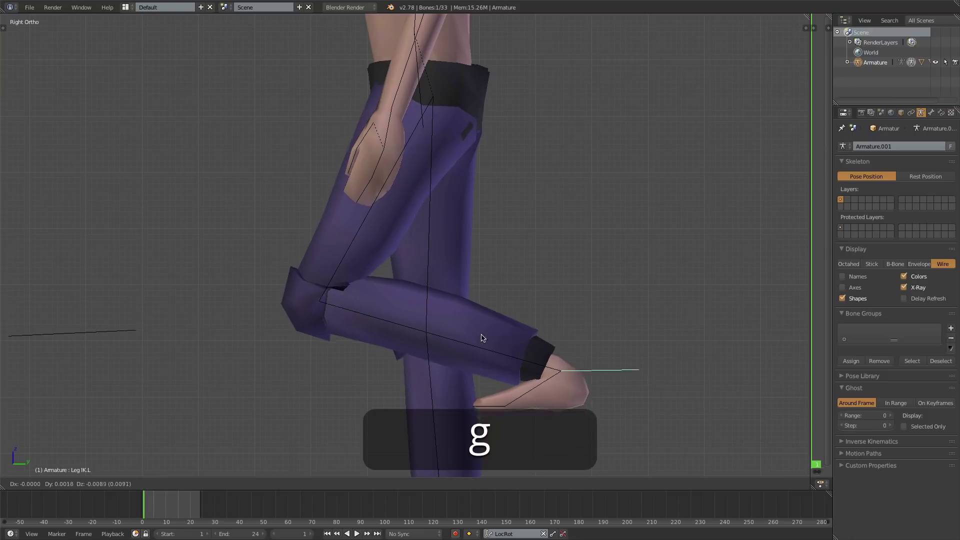
pyautogui.rightClick(477, 378)
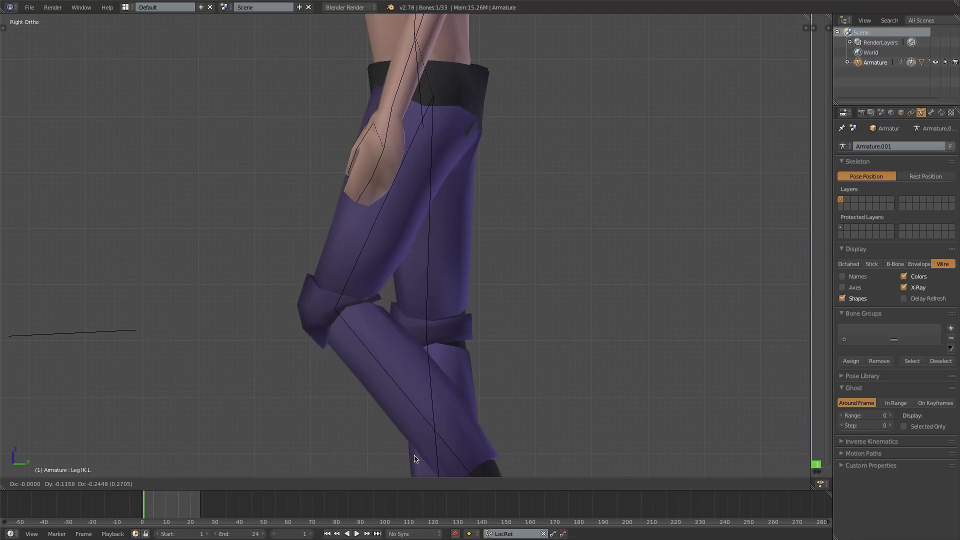
pyautogui.scroll(-1, 405, 334)
pyautogui.keyDown('shift'); pyautogui.moveTo(405, 334); pyautogui.dragTo(406, 237, button='middle'); pyautogui.keyUp('shift')
pyautogui.press('g')
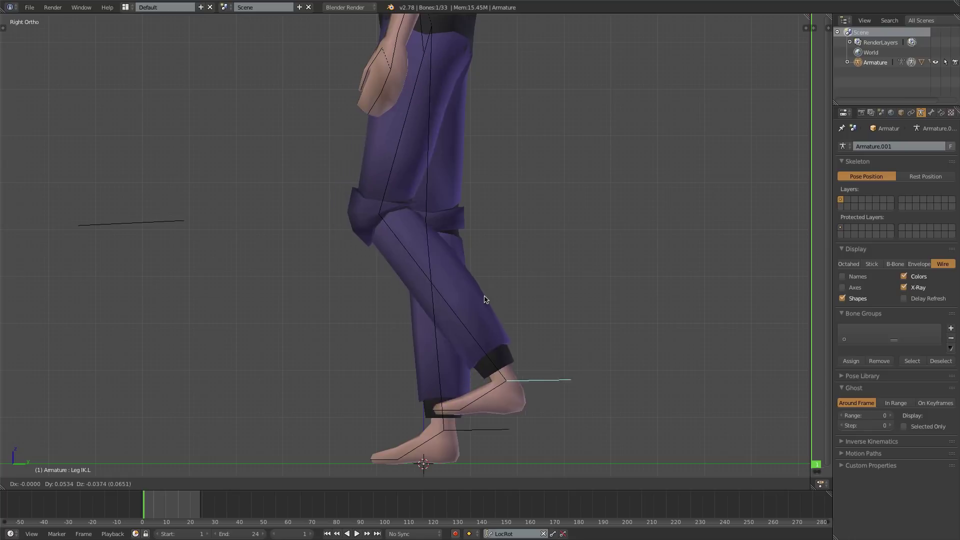
pyautogui.click(490, 317)
# Separate the kneecap geometry from the Platelegs mesh into its own object and return to Object Mode
pyautogui.rightClick(392, 220)
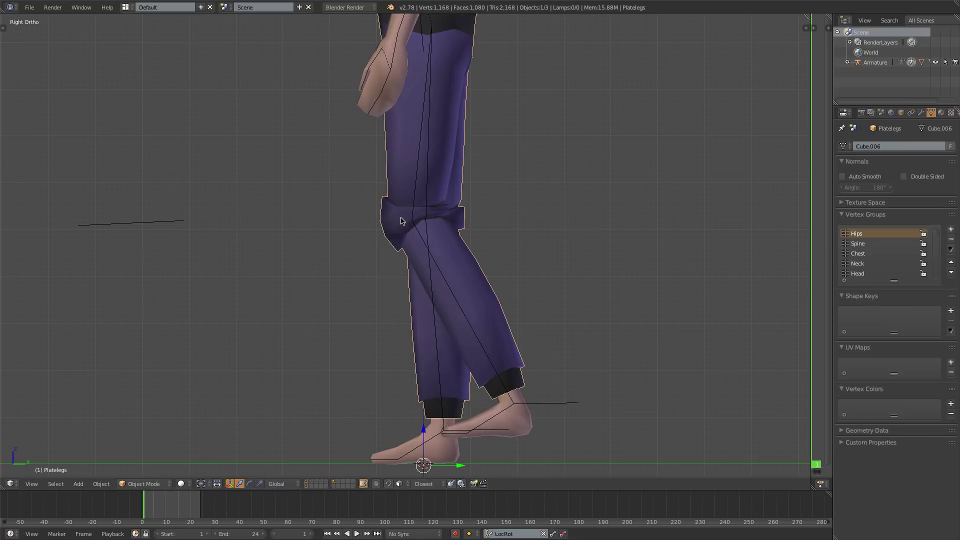
pyautogui.press('Tab')
pyautogui.press('a')
pyautogui.press('l')
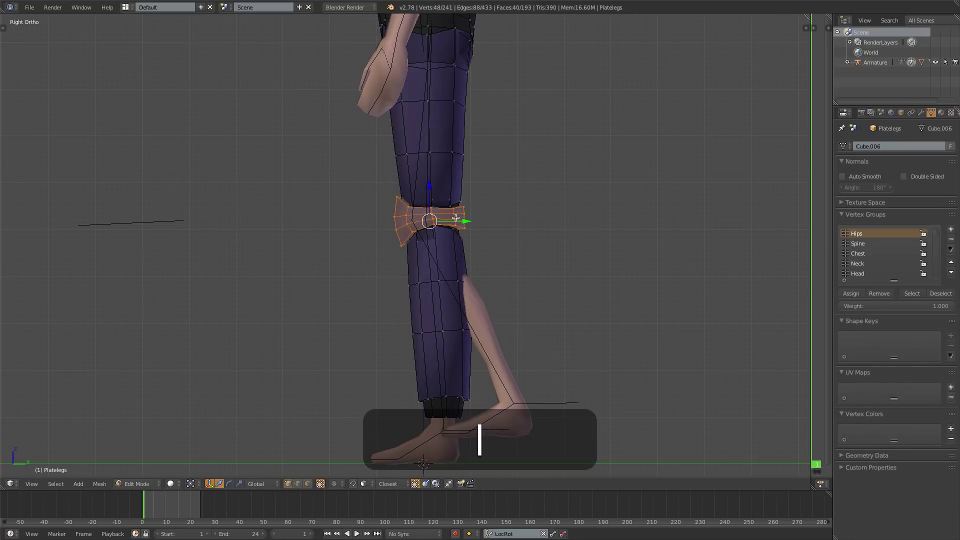
pyautogui.press('p')
pyautogui.click(456, 220)
pyautogui.press('Tab')
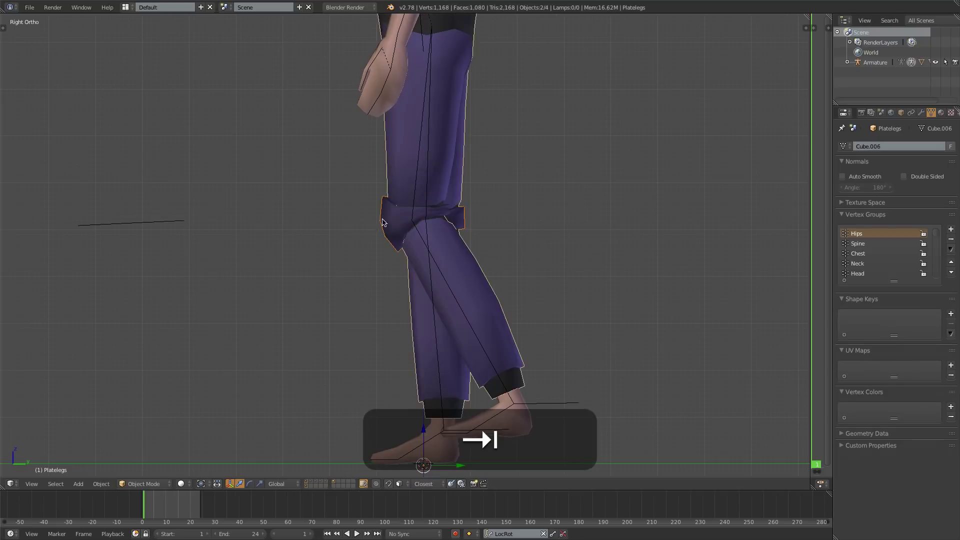
# Weight the separated kneecap automatically from the Lower Leg.L and Upper Leg.L bones in Weight Paint mode
pyautogui.rightClick(390, 224)
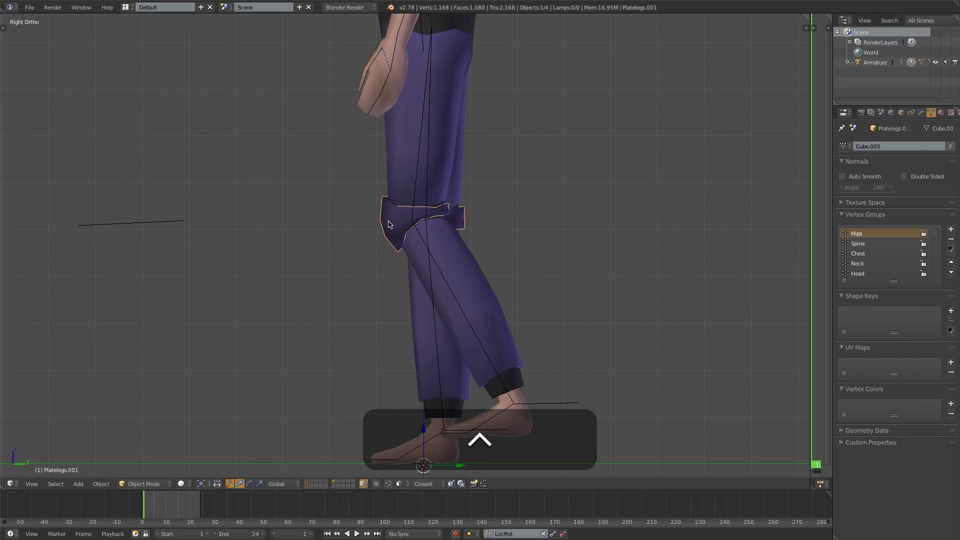
pyautogui.hotkey('ctrl', 'Tab')
pyautogui.rightClick(420, 245)
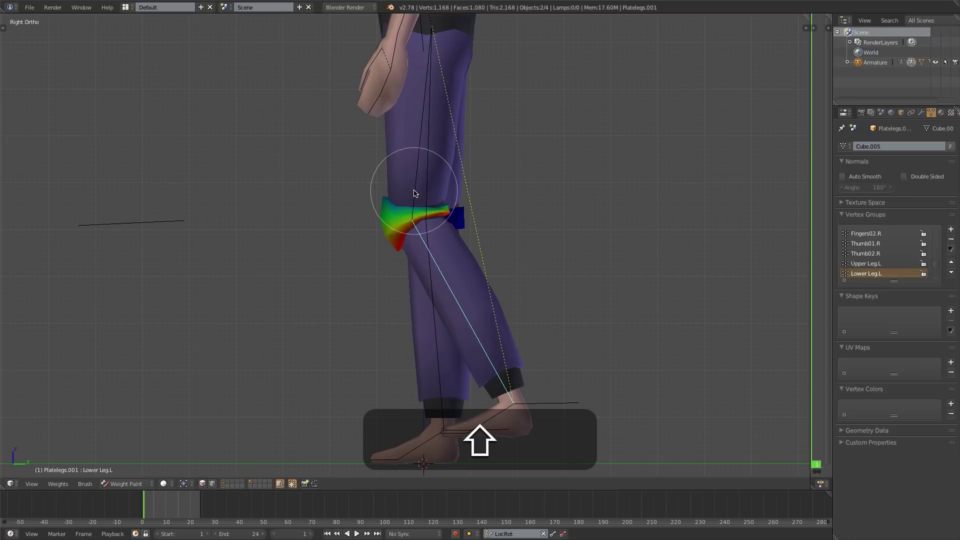
pyautogui.keyDown('shift'); pyautogui.rightClick(413, 194); pyautogui.keyUp('shift')
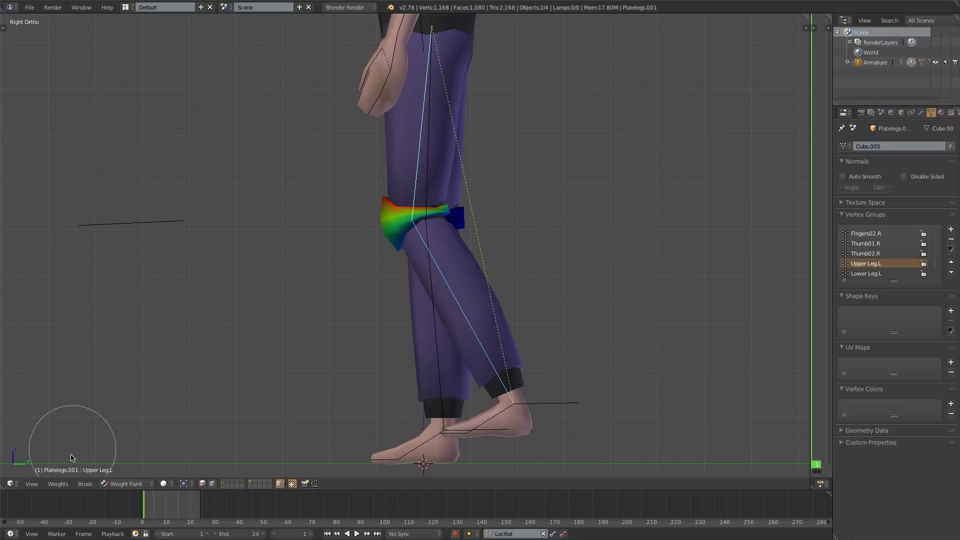
pyautogui.click(59, 484)
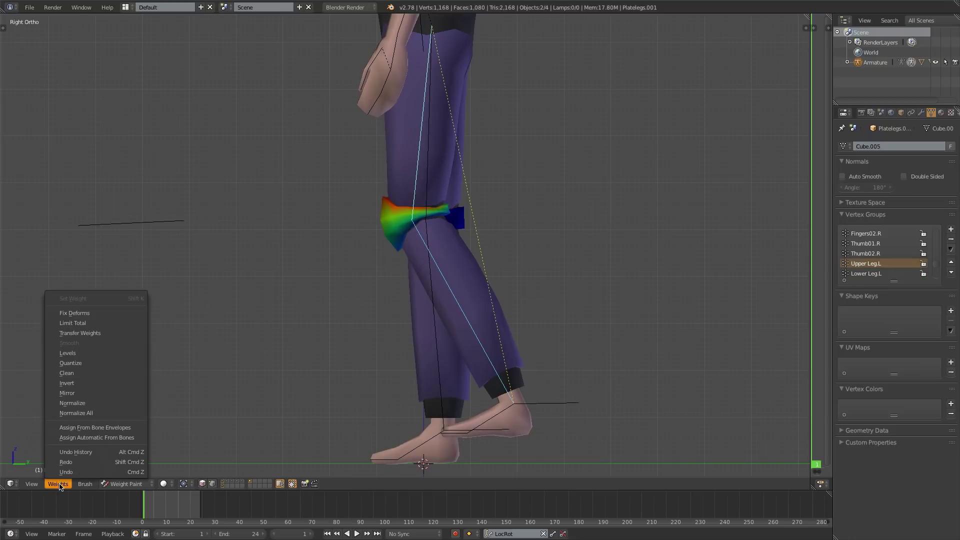
pyautogui.click(94, 439)
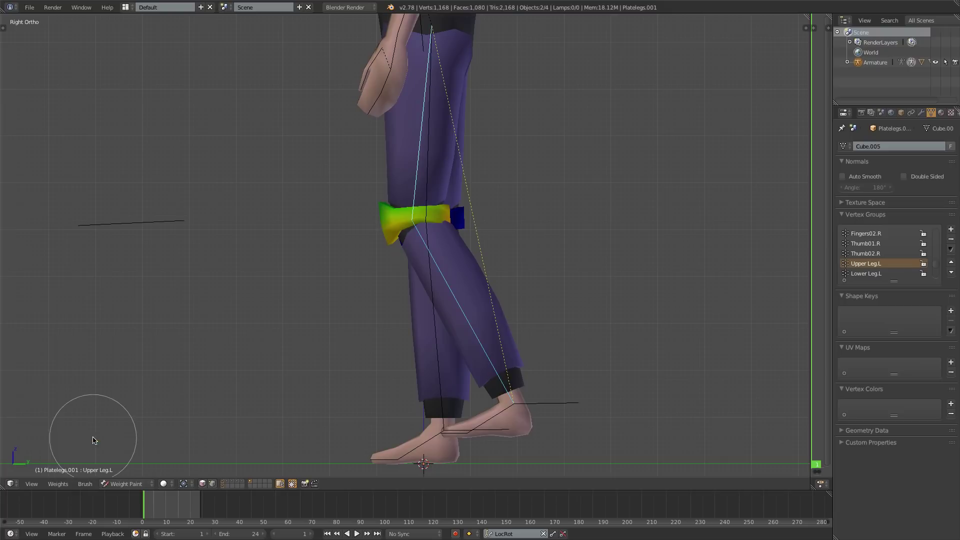
# Test the kneecap's deformation with a trial move of Leg IK.L, and examine its Upper Leg.L weights from several angles with the brush settings shown
pyautogui.rightClick(550, 403)
pyautogui.press('g')
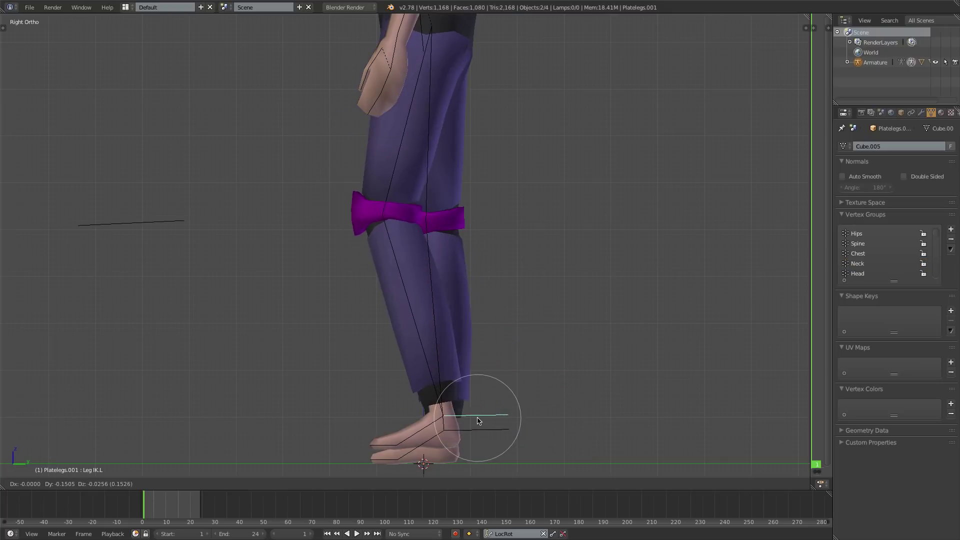
pyautogui.rightClick(496, 362)
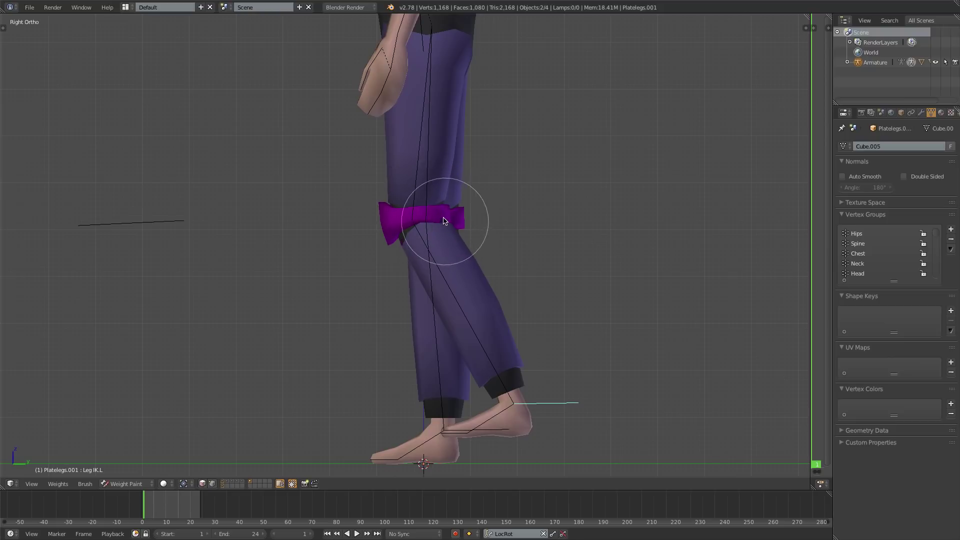
pyautogui.rightClick(415, 193)
pyautogui.scroll(4, 403, 219)
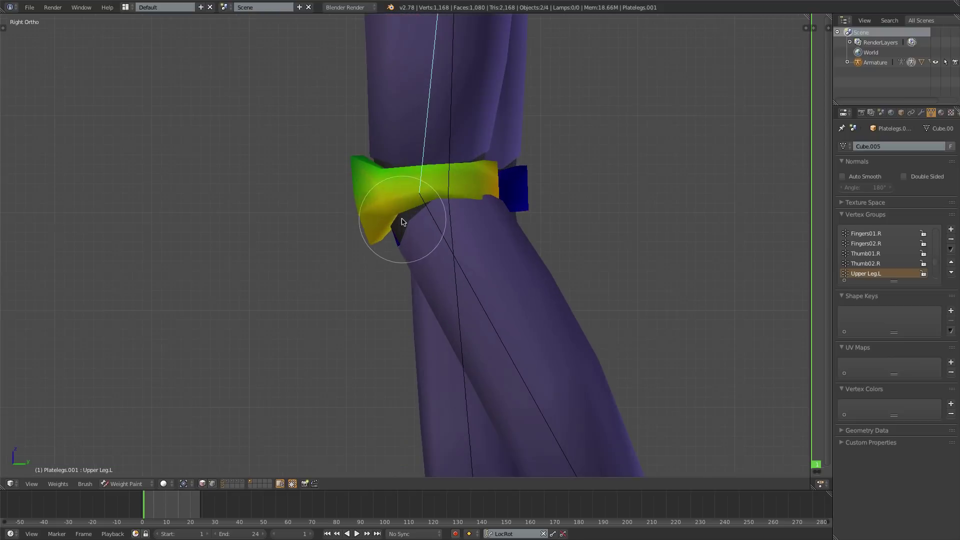
pyautogui.moveTo(382, 214); pyautogui.dragTo(419, 232, button='middle')
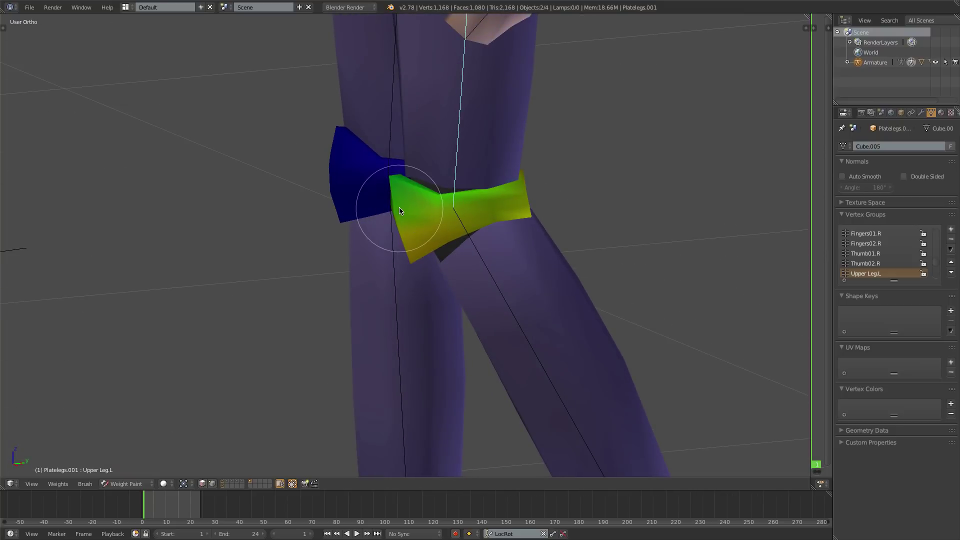
pyautogui.press('t')
pyautogui.moveTo(414, 189); pyautogui.dragTo(452, 207, button='middle')
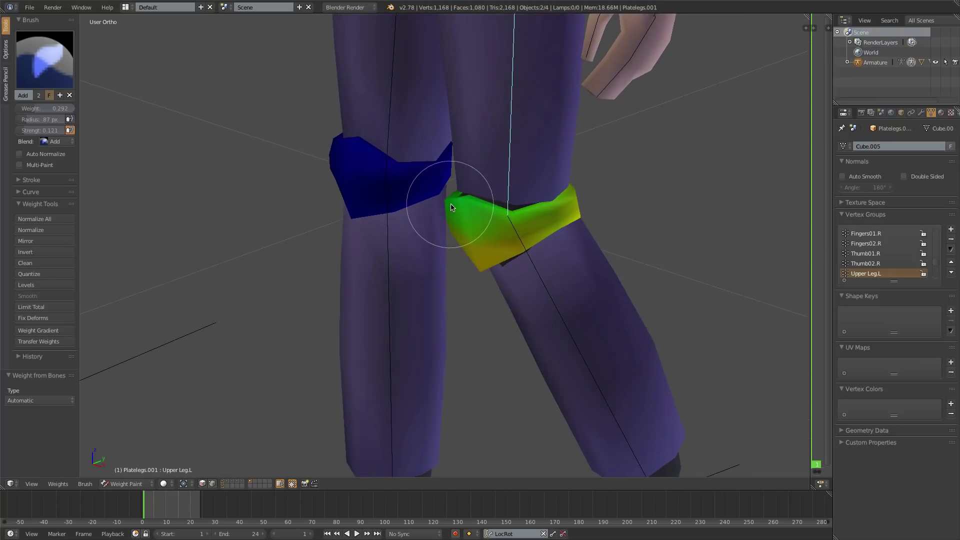
# Move Leg IK.L by about 0.072 in Y and 0.121 in Z to bend the left knee further
pyautogui.press('KP_3')
pyautogui.scroll(-4, 525, 296)
pyautogui.rightClick(568, 392)
pyautogui.press('g')
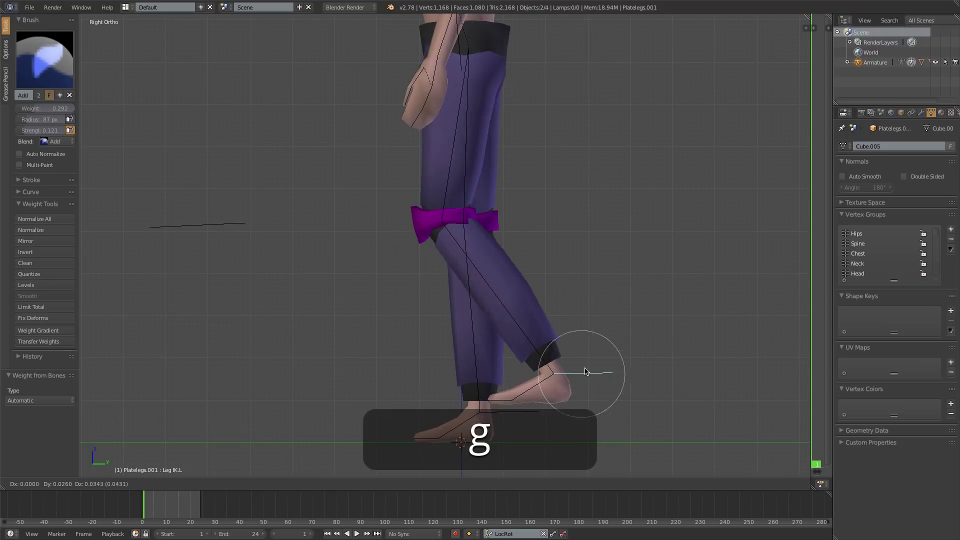
pyautogui.click(607, 343)
# Paint more Upper Leg.L weight onto the upper front edge of the left kneecap with the Add brush
pyautogui.scroll(4, 429, 208)
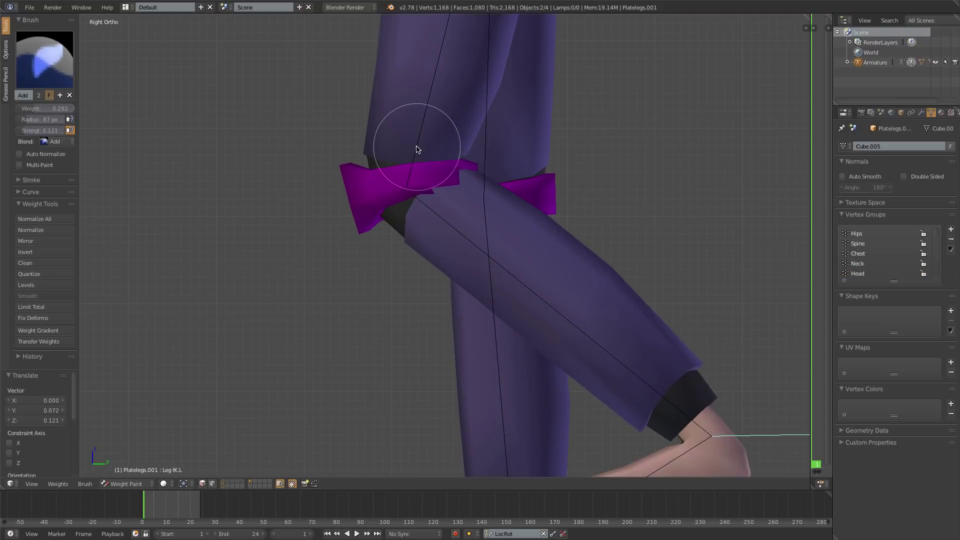
pyautogui.rightClick(417, 149)
pyautogui.press('KP_1')
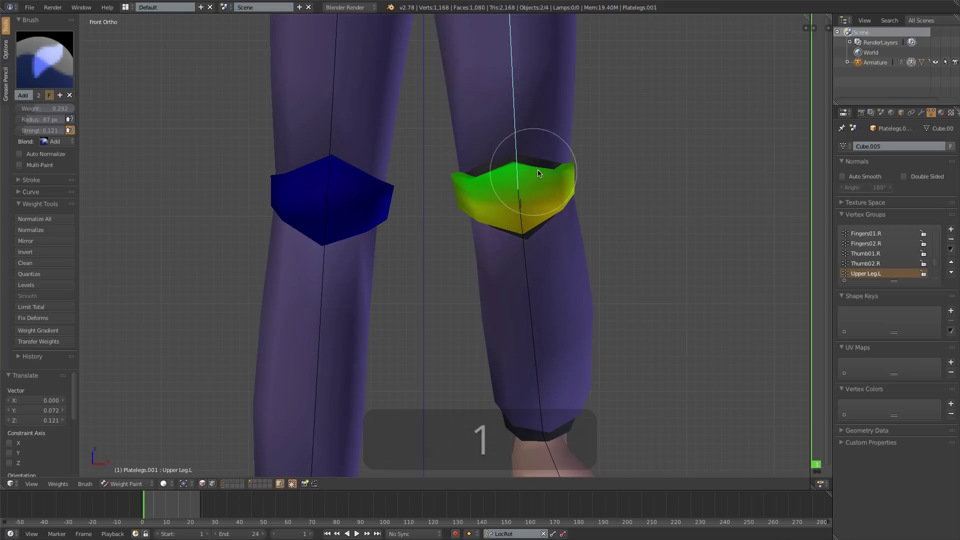
pyautogui.moveTo(537, 171)
pyautogui.mouseDown()
pyautogui.moveTo(467, 161)
pyautogui.moveTo(557, 155)
pyautogui.mouseUp()
pyautogui.press('KP_3')
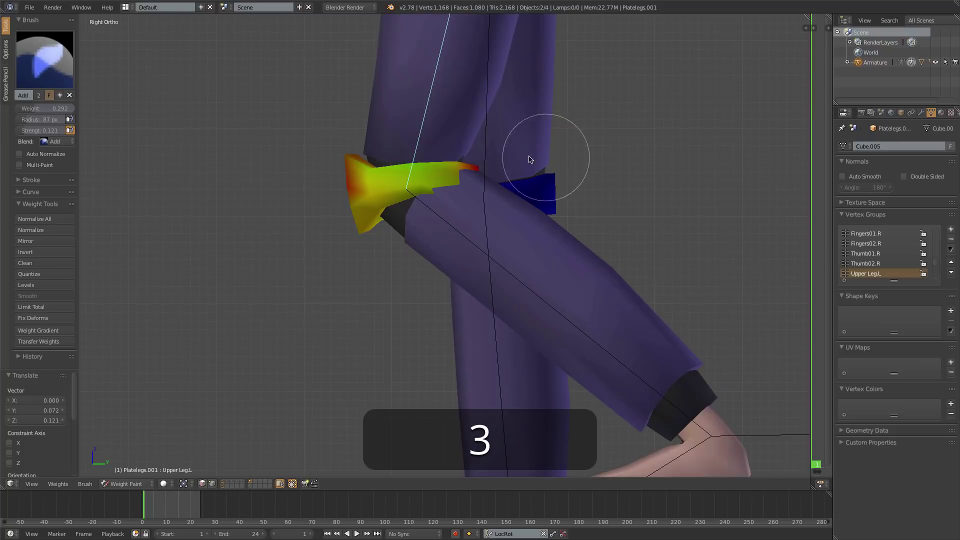
pyautogui.moveTo(311, 154)
pyautogui.mouseDown()
pyautogui.moveTo(354, 161)
pyautogui.moveTo(339, 155)
pyautogui.mouseUp()
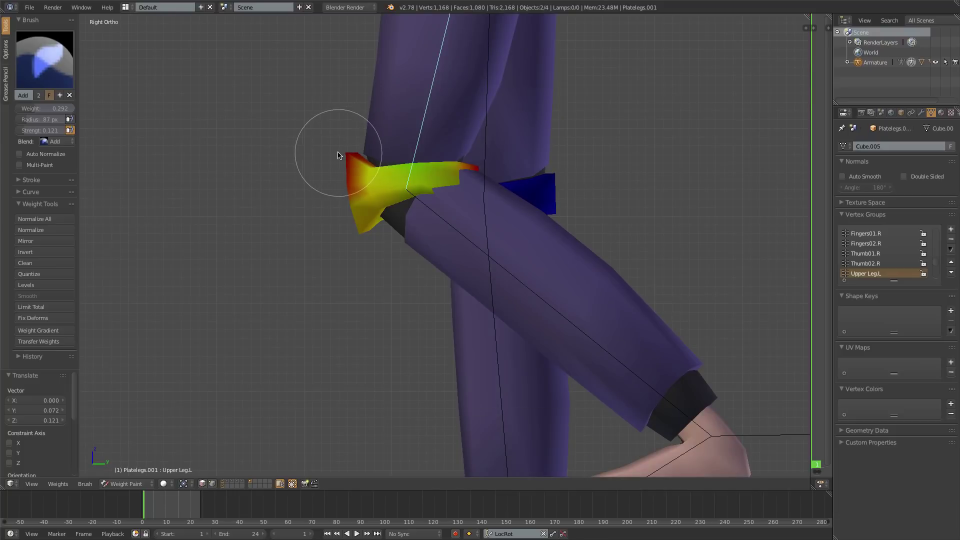
# Paint Lower Leg.L weight onto the lower tip of the left kneecap, raising the brush strength to 0.379
pyautogui.rightClick(433, 214)
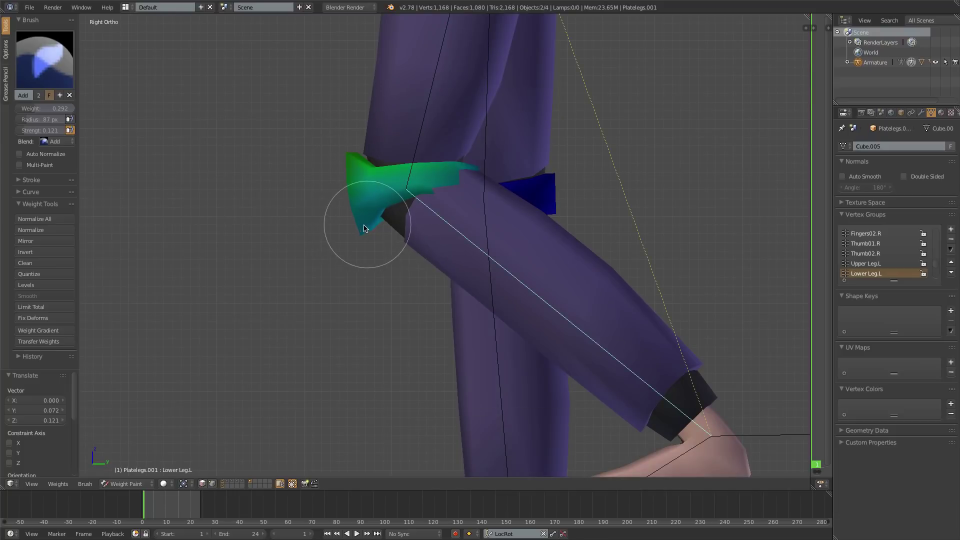
pyautogui.press('KP_1')
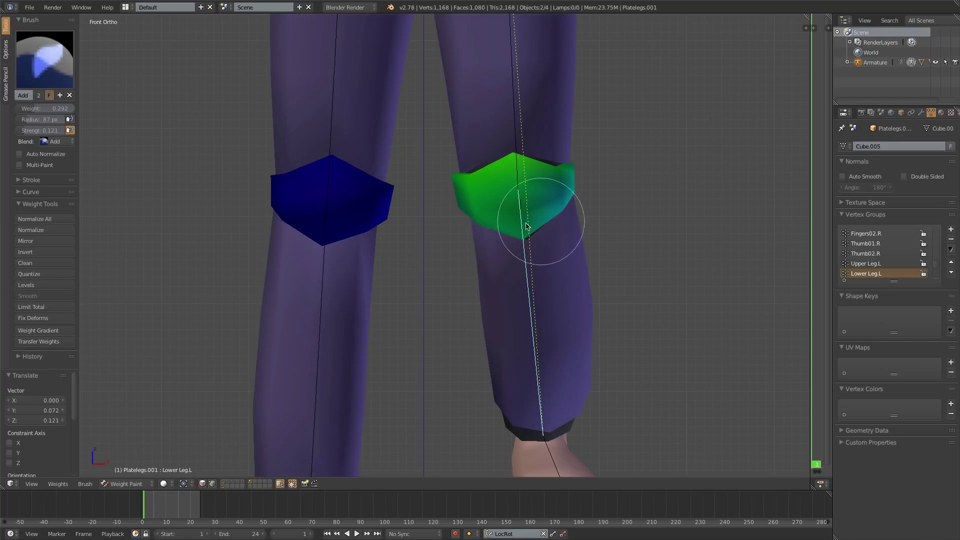
pyautogui.moveTo(526, 226)
pyautogui.mouseDown()
pyautogui.moveTo(553, 215)
pyautogui.moveTo(508, 210)
pyautogui.moveTo(514, 248)
pyautogui.moveTo(497, 240)
pyautogui.moveTo(519, 249)
pyautogui.moveTo(540, 229)
pyautogui.moveTo(499, 221)
pyautogui.moveTo(558, 214)
pyautogui.mouseUp()
pyautogui.press('KP_3')
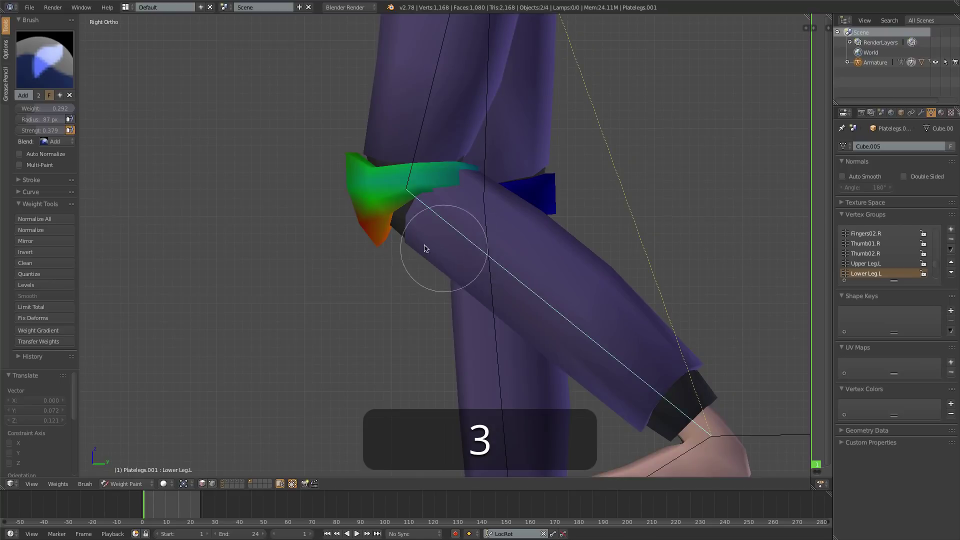
# Paint Upper Leg.L weight along the whole upper edge of the left kneecap, including its outer corners
pyautogui.rightClick(425, 148)
pyautogui.press('KP_1')
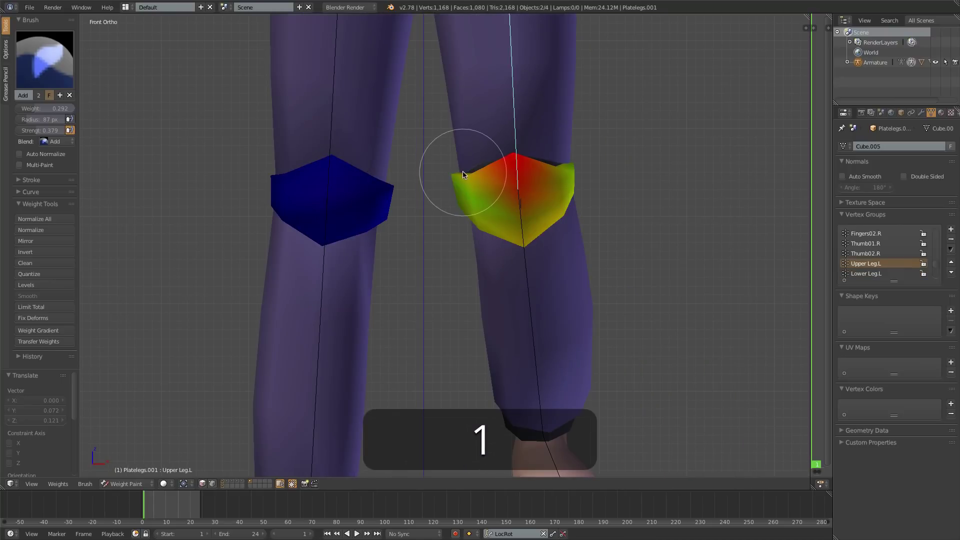
pyautogui.moveTo(460, 167)
pyautogui.mouseDown()
pyautogui.moveTo(525, 171)
pyautogui.moveTo(553, 150)
pyautogui.mouseUp()
pyautogui.press('KP_3')
# Test the kneecap with Leg IK.L and lower the left foot by about -0.090 in Y and -0.080 in Z
pyautogui.scroll(-4, 515, 220)
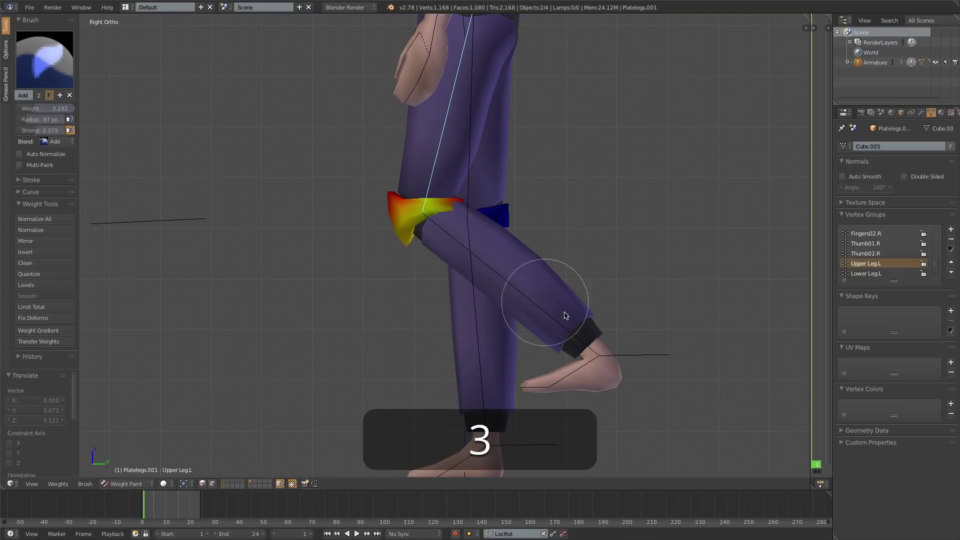
pyautogui.rightClick(643, 360)
pyautogui.press('g')
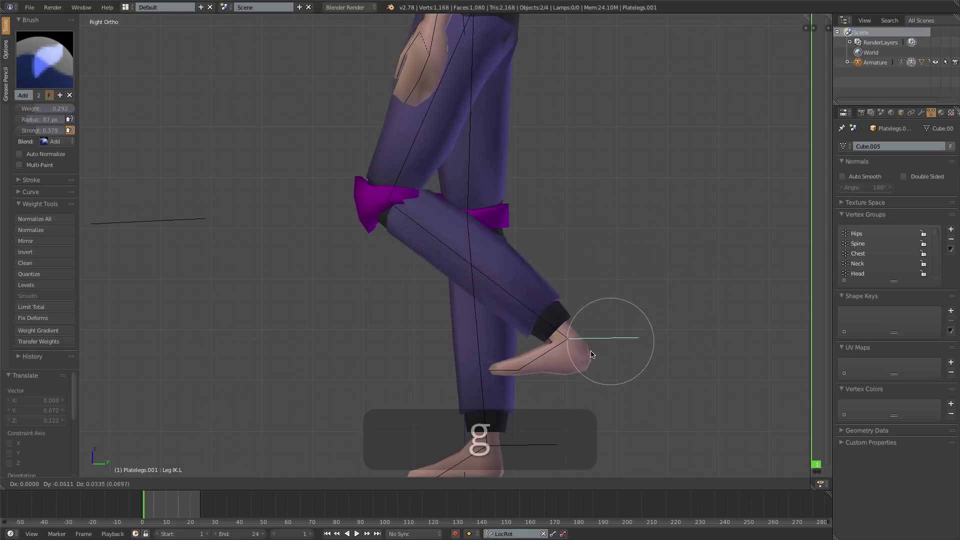
pyautogui.click(605, 398)
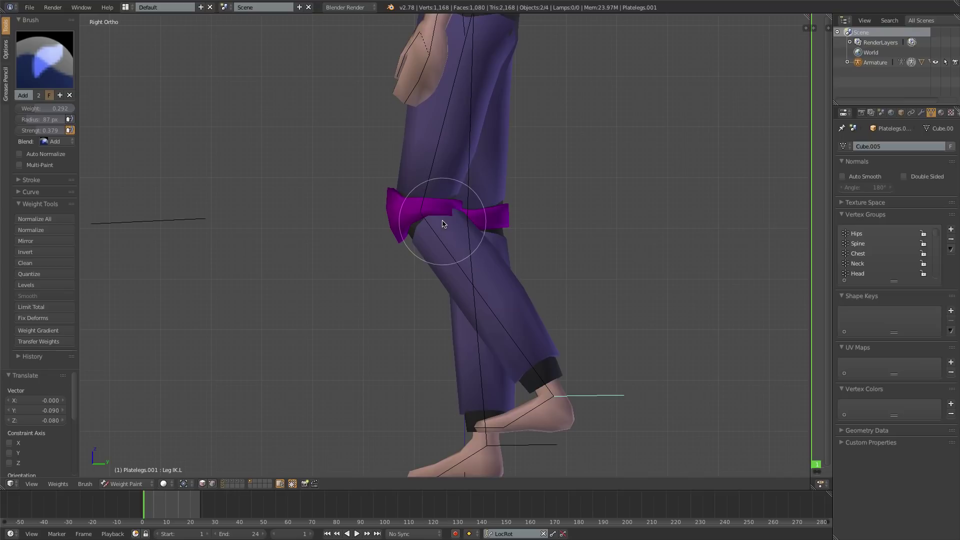
# Join the kneecap mesh into the Platelegs object
pyautogui.hotkey('ctrl', 'Tab')
pyautogui.rightClick(390, 204)
pyautogui.keyDown('shift'); pyautogui.rightClick(416, 162); pyautogui.keyUp('shift')
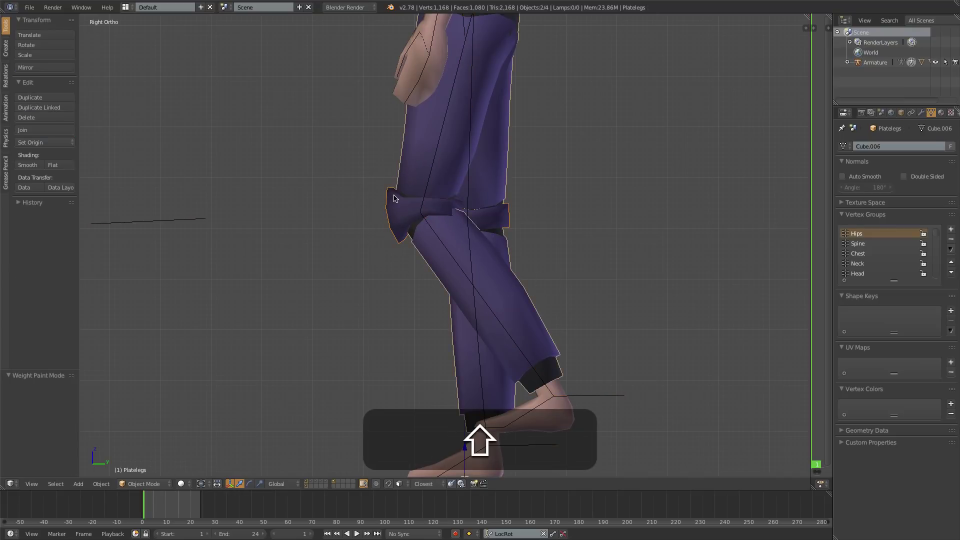
pyautogui.hotkey('ctrl', 'j')
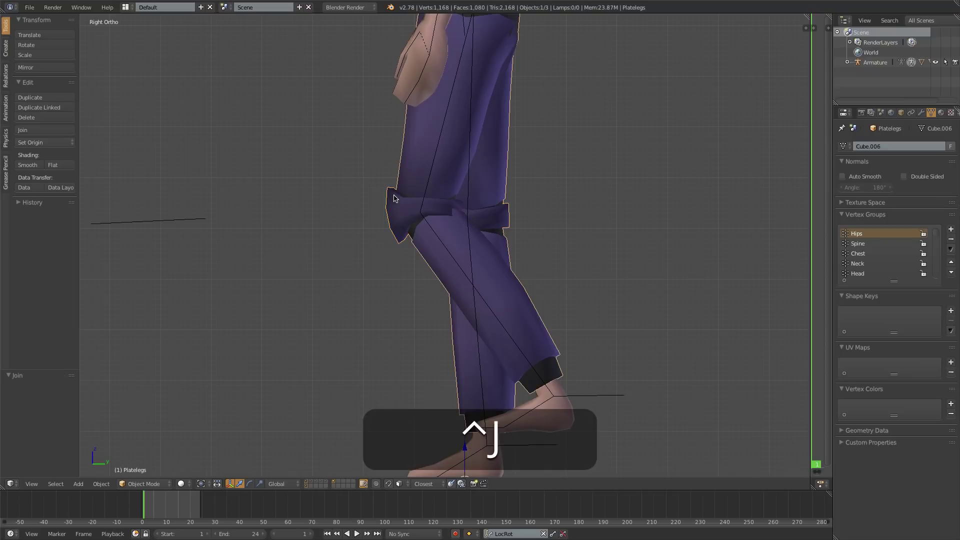
# Select the side and back faces of the left kneecap band and offset them by about 0.008 with Shrink/Fatten
pyautogui.press('Tab')
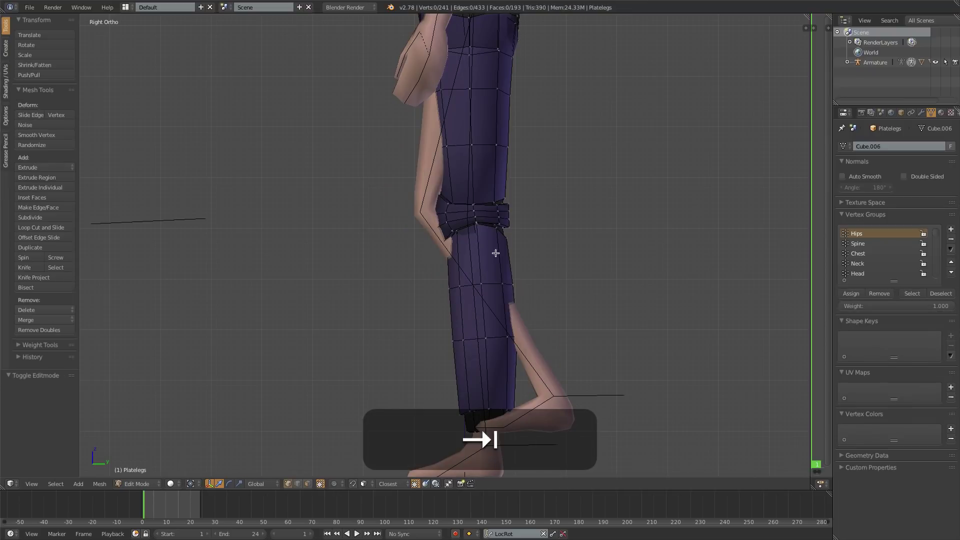
pyautogui.moveTo(461, 263); pyautogui.dragTo(403, 274, button='middle')
pyautogui.scroll(8, 419, 256)
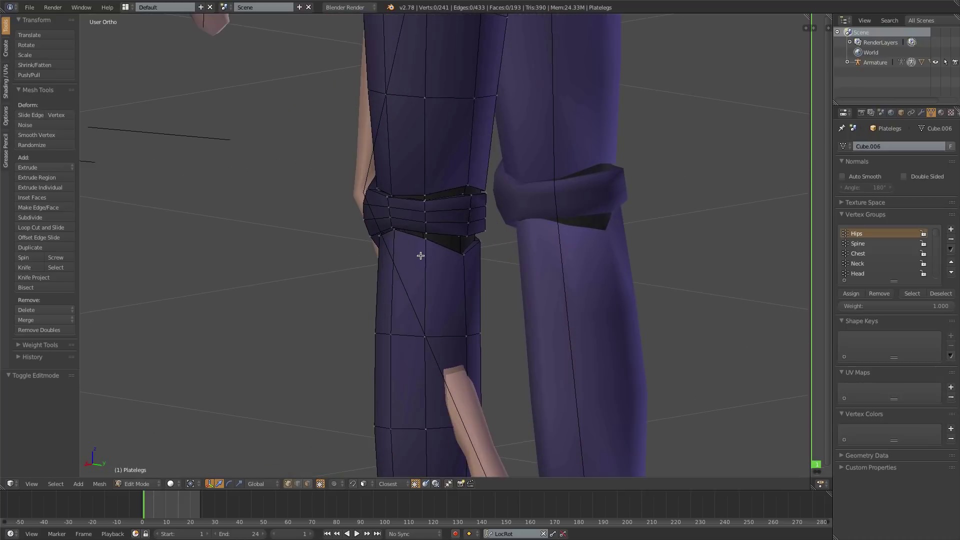
pyautogui.moveTo(403, 236); pyautogui.dragTo(390, 265, button='middle')
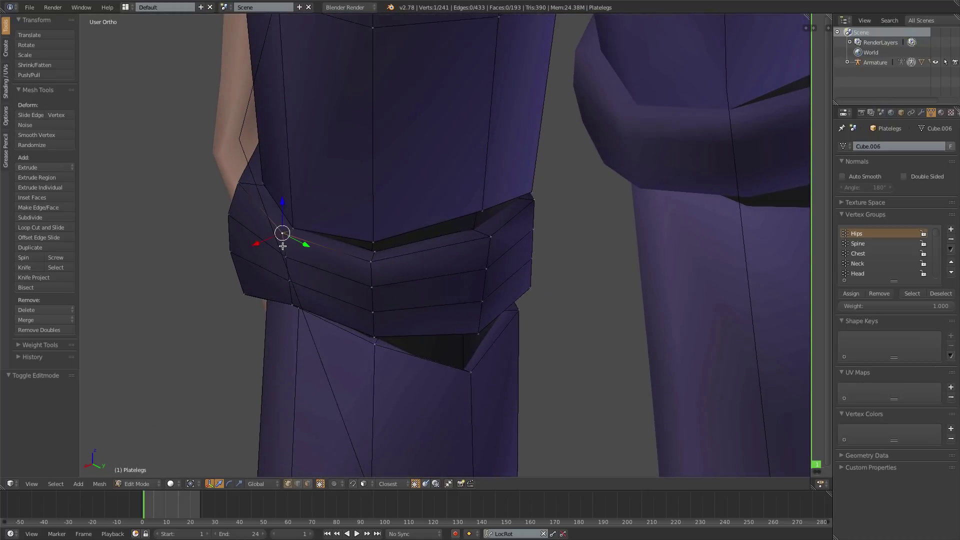
pyautogui.keyDown('shift'); pyautogui.rightClick(286, 257); pyautogui.keyUp('shift')
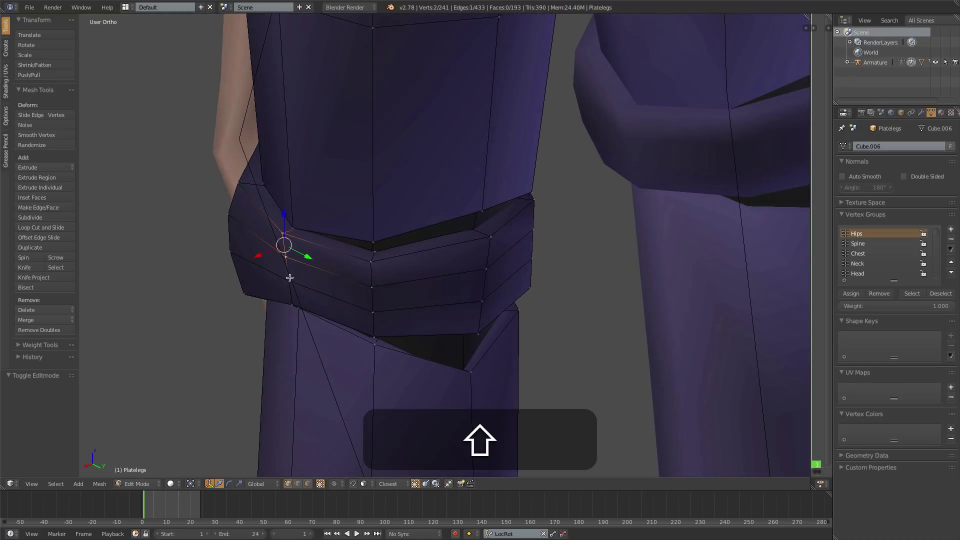
pyautogui.keyDown('shift'); pyautogui.rightClick(373, 310); pyautogui.keyUp('shift')
pyautogui.keyDown('shift'); pyautogui.rightClick(374, 286); pyautogui.keyUp('shift')
pyautogui.keyDown('shift'); pyautogui.rightClick(375, 263); pyautogui.keyUp('shift')
pyautogui.hotkey('ctrl', 'Tab')
pyautogui.click(377, 284)
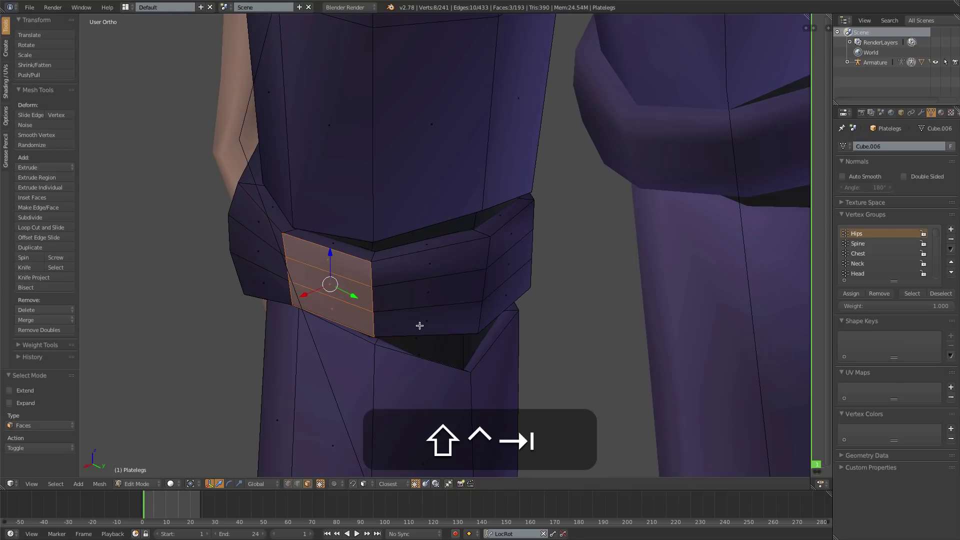
pyautogui.keyDown('shift'); pyautogui.rightClick(420, 325); pyautogui.keyUp('shift')
pyautogui.keyDown('shift'); pyautogui.rightClick(418, 294); pyautogui.keyUp('shift')
pyautogui.keyDown('shift'); pyautogui.rightClick(416, 260); pyautogui.keyUp('shift')
pyautogui.keyDown('shift'); pyautogui.rightClick(515, 237); pyautogui.keyUp('shift')
pyautogui.keyDown('shift'); pyautogui.rightClick(515, 286); pyautogui.keyUp('shift')
pyautogui.keyDown('shift'); pyautogui.rightClick(505, 276); pyautogui.keyUp('shift')
pyautogui.moveTo(534, 291); pyautogui.dragTo(456, 285, button='middle')
pyautogui.keyDown('shift'); pyautogui.rightClick(343, 250); pyautogui.keyUp('shift')
pyautogui.keyDown('shift'); pyautogui.rightClick(350, 231); pyautogui.keyUp('shift')
pyautogui.keyDown('shift'); pyautogui.rightClick(350, 196); pyautogui.keyUp('shift')
pyautogui.moveTo(349, 196); pyautogui.dragTo(318, 211, button='middle')
pyautogui.keyDown('shift'); pyautogui.rightClick(348, 203); pyautogui.keyUp('shift')
pyautogui.keyDown('shift'); pyautogui.rightClick(354, 176); pyautogui.keyUp('shift')
pyautogui.keyDown('shift'); pyautogui.rightClick(356, 156); pyautogui.keyUp('shift')
pyautogui.moveTo(345, 165); pyautogui.dragTo(471, 180, button='middle')
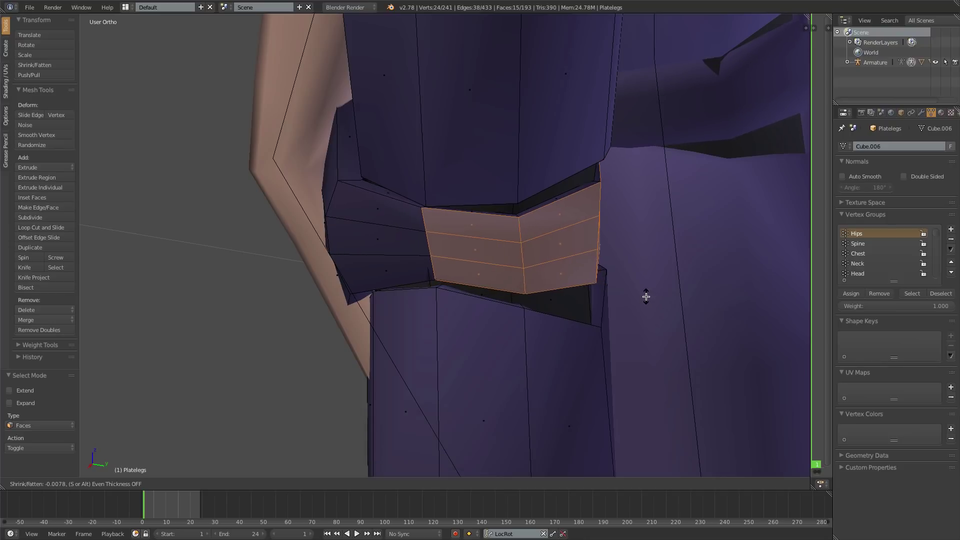
pyautogui.click(646, 297)
# Select the upper edge loop of the left lower trouser leg and scale it by about 1.077
pyautogui.hotkey('ctrl', 'Tab')
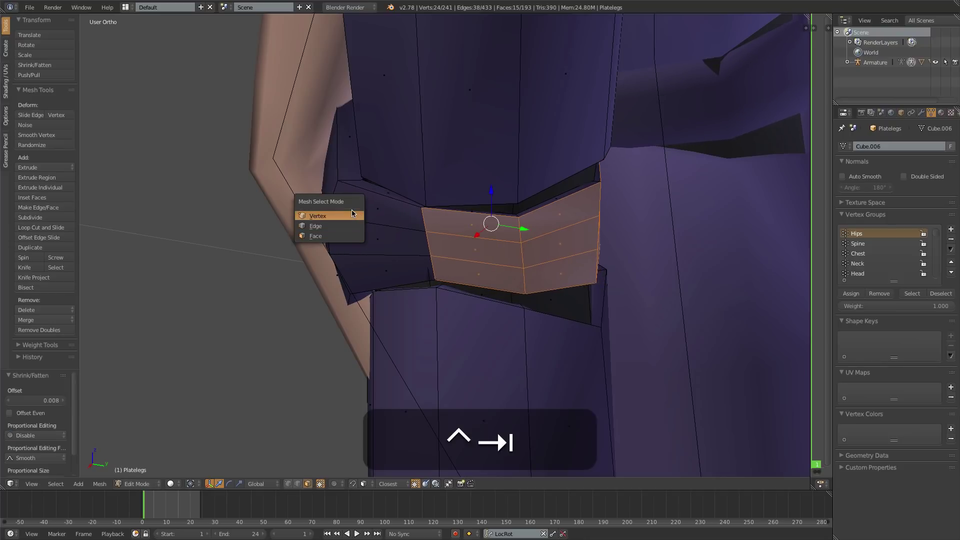
pyautogui.click(345, 213)
pyautogui.keyDown('alt'); pyautogui.rightClick(451, 296); pyautogui.keyUp('alt')
pyautogui.moveTo(451, 302); pyautogui.dragTo(684, 315, button='middle')
pyautogui.hotkey('alt', 's')
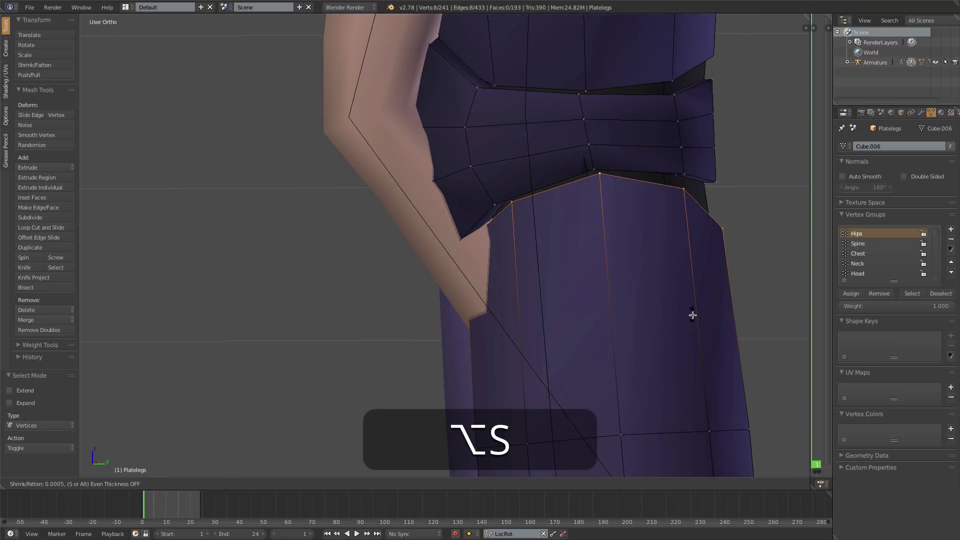
pyautogui.rightClick(692, 315)
pyautogui.press('s')
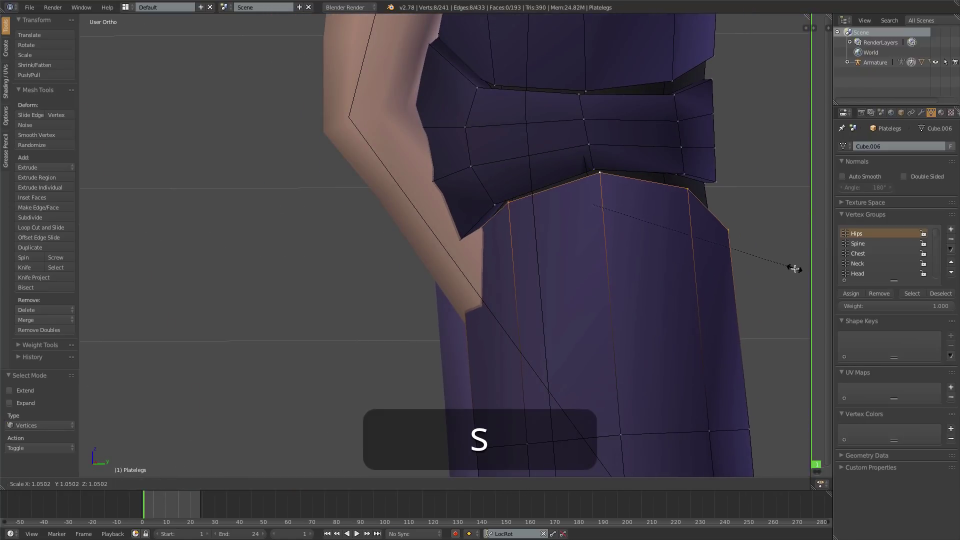
pyautogui.click(797, 265)
pyautogui.press('3')
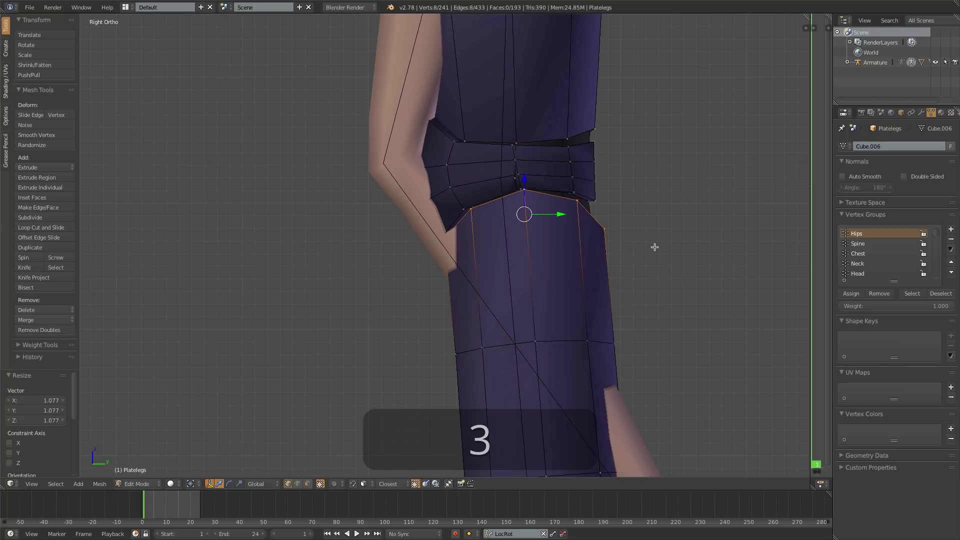
pyautogui.press('1')
pyautogui.press('Tab')
# Test the knee bend with Leg IK.L by raising the foot about 0.095 in Z, rotating it downward and shifting it about 0.077 in Y
pyautogui.press('3')
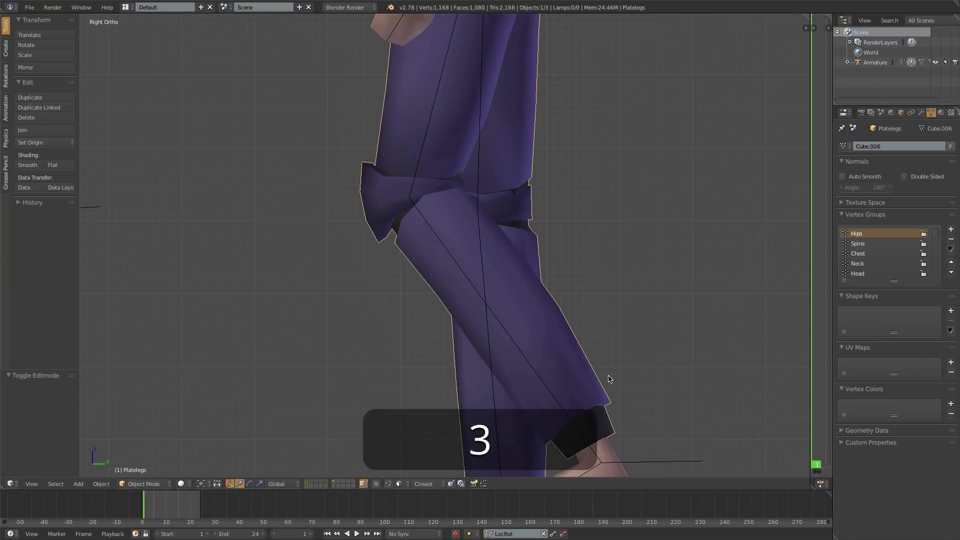
pyautogui.keyDown('shift'); pyautogui.scroll(-3, 645, 388); pyautogui.keyUp('shift')
pyautogui.rightClick(646, 405)
pyautogui.press('g')
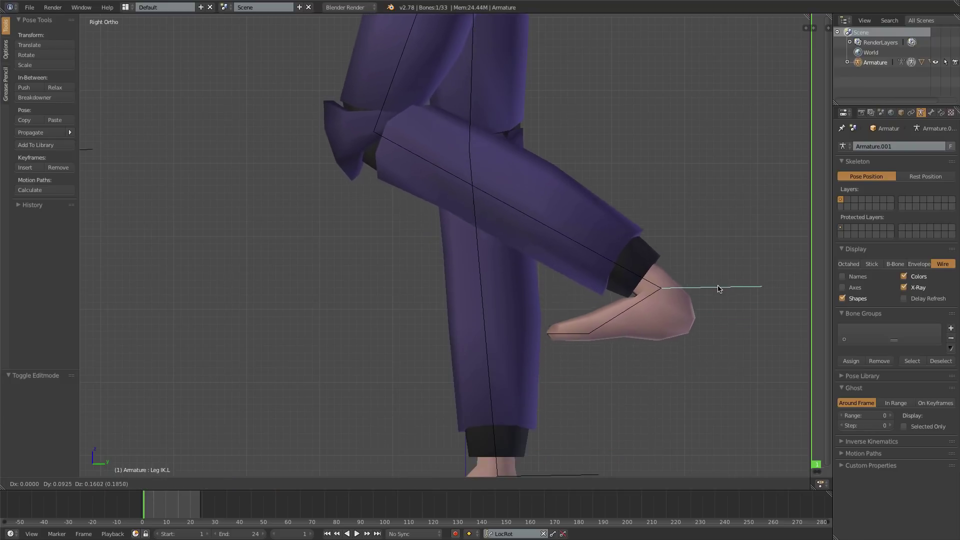
pyautogui.click(690, 337)
pyautogui.press('r')
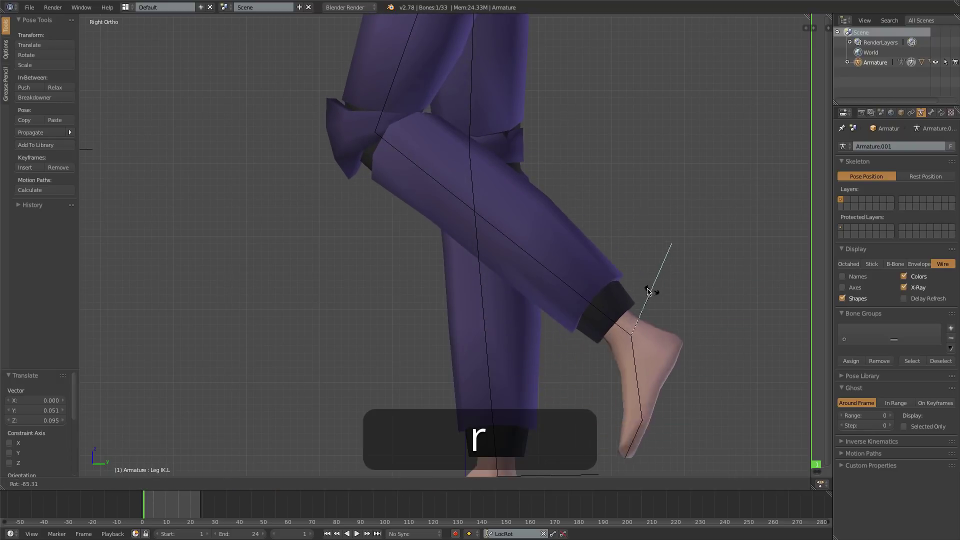
pyautogui.click(655, 314)
pyautogui.press('g')
pyautogui.click(696, 283)
# Move the inner upper corner vertex of the left lower trouser leg, just below the kneecap, by about 0.0085 in Y
pyautogui.keyDown('shift'); pyautogui.moveTo(576, 274); pyautogui.dragTo(560, 337, button='middle'); pyautogui.keyUp('shift')
pyautogui.moveTo(490, 285); pyautogui.dragTo(607, 261, button='middle')
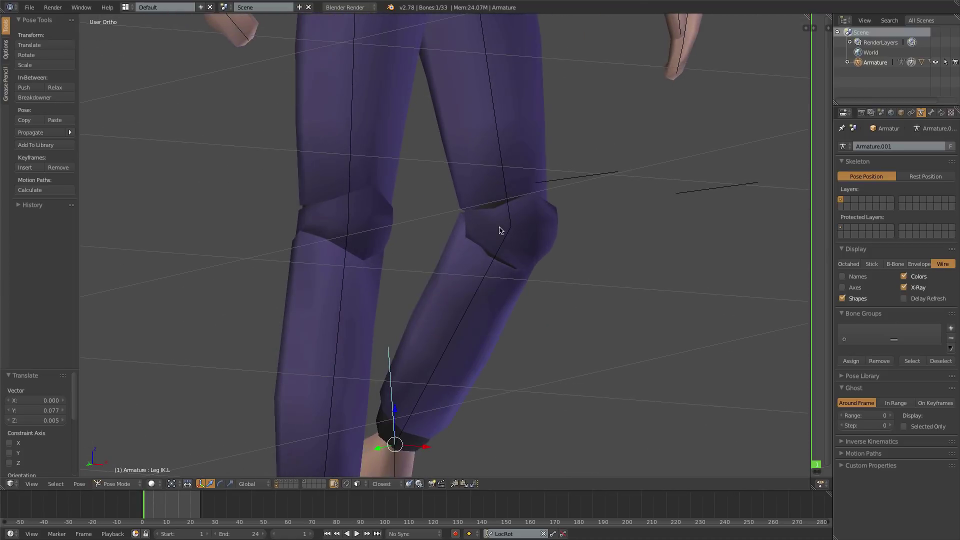
pyautogui.rightClick(499, 227)
pyautogui.press('Tab')
pyautogui.scroll(3, 465, 251)
pyautogui.rightClick(451, 256)
pyautogui.scroll(3, 452, 271)
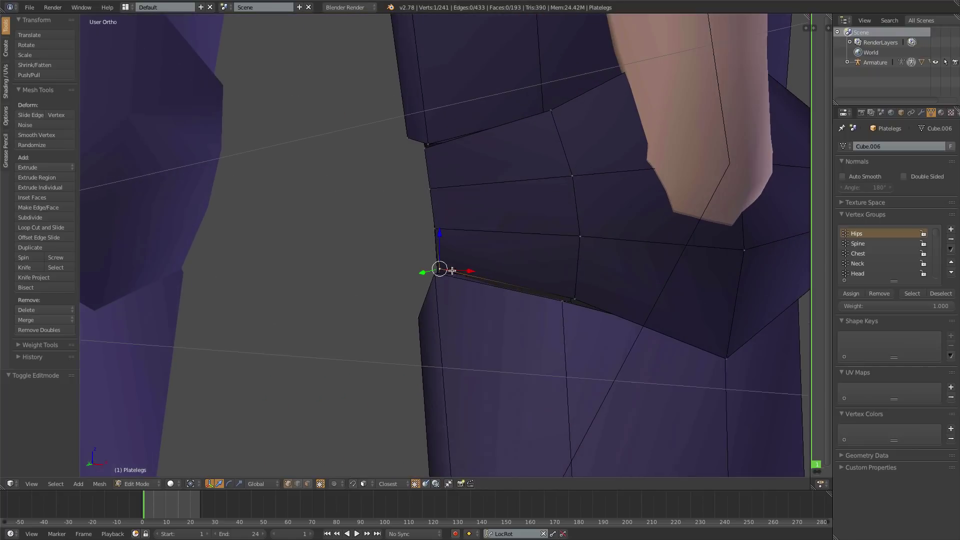
pyautogui.press('g')
pyautogui.click(430, 287)
pyautogui.moveTo(431, 287); pyautogui.dragTo(439, 308, button='middle')
pyautogui.press('g')
pyautogui.click(443, 305)
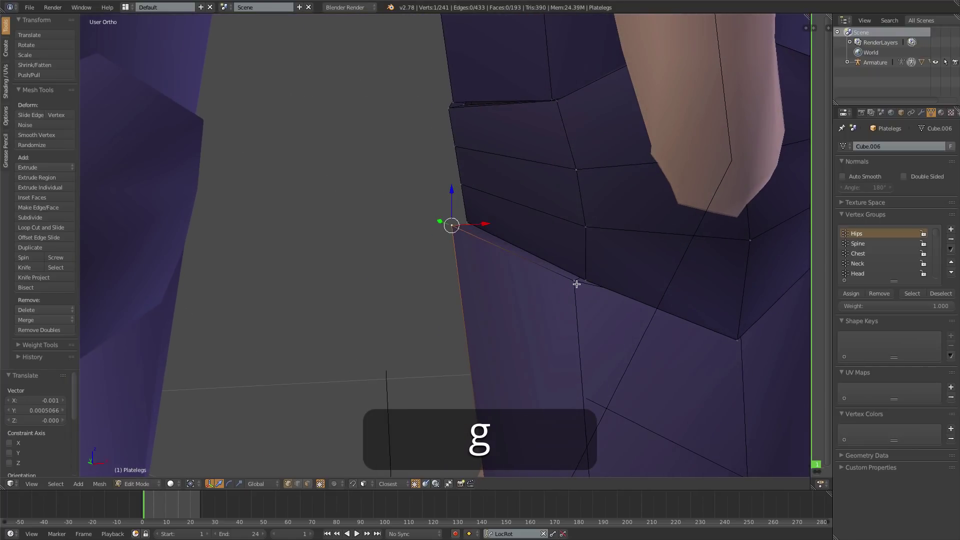
pyautogui.press('Tab')
# Check the knees from the front and side, and move Leg IK.L forward and up to lift the left thigh
pyautogui.scroll(-5, 518, 275)
pyautogui.press('KP_1')
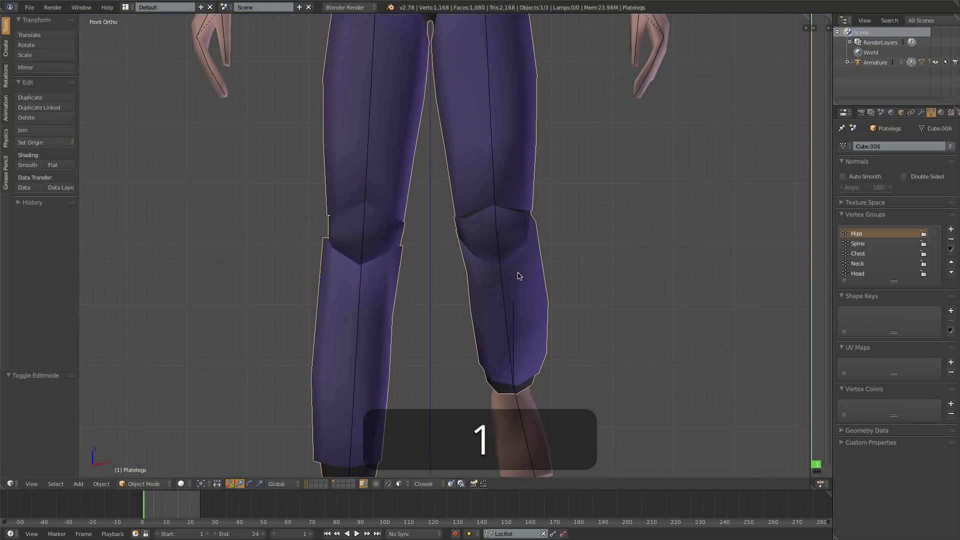
pyautogui.press('shift+KP_1')
pyautogui.press('shift+KP_3')
pyautogui.scroll(3, 520, 166)
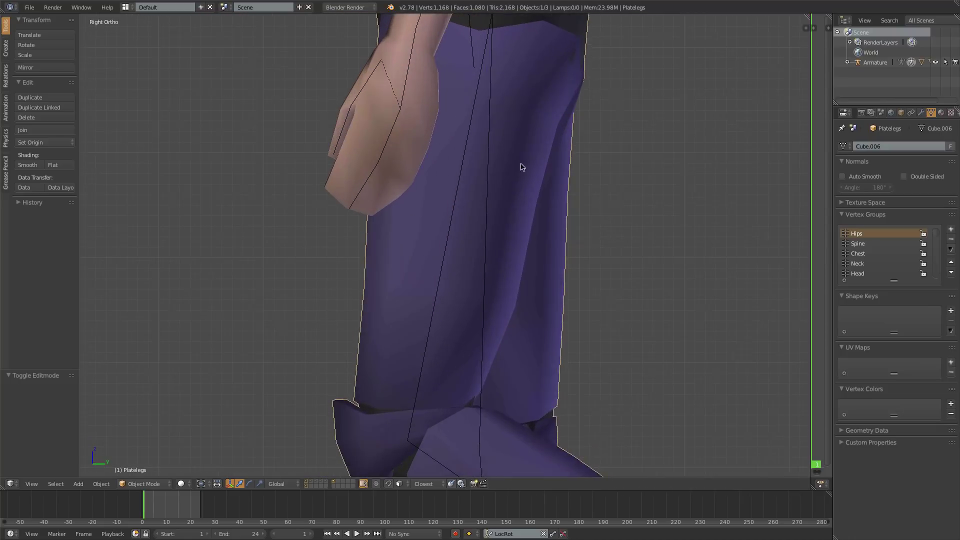
pyautogui.keyDown('shift'); pyautogui.moveTo(544, 151); pyautogui.dragTo(518, 192, button='middle'); pyautogui.keyUp('shift')
pyautogui.scroll(-4, 517, 194)
pyautogui.rightClick(604, 435)
pyautogui.press('g')
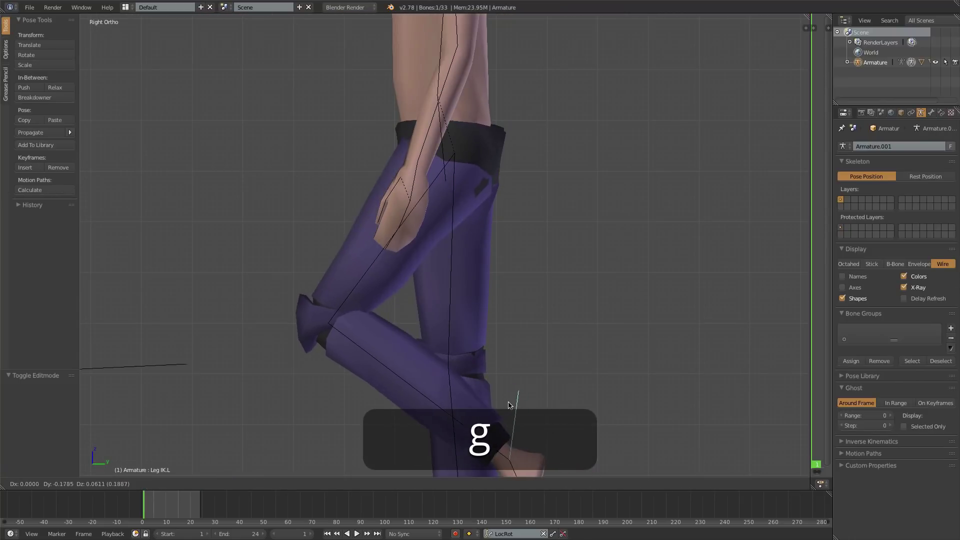
pyautogui.click(518, 400)
# Select the four vertices at the upper outer hip of the purple left leg and move them to cover the dark underclothes
pyautogui.press('Tab')
pyautogui.keyDown('shift'); pyautogui.moveTo(513, 178); pyautogui.dragTo(473, 205, button='middle'); pyautogui.keyUp('shift')
pyautogui.press('Tab')
pyautogui.rightClick(441, 212)
pyautogui.press('Tab')
pyautogui.scroll(3, 514, 185)
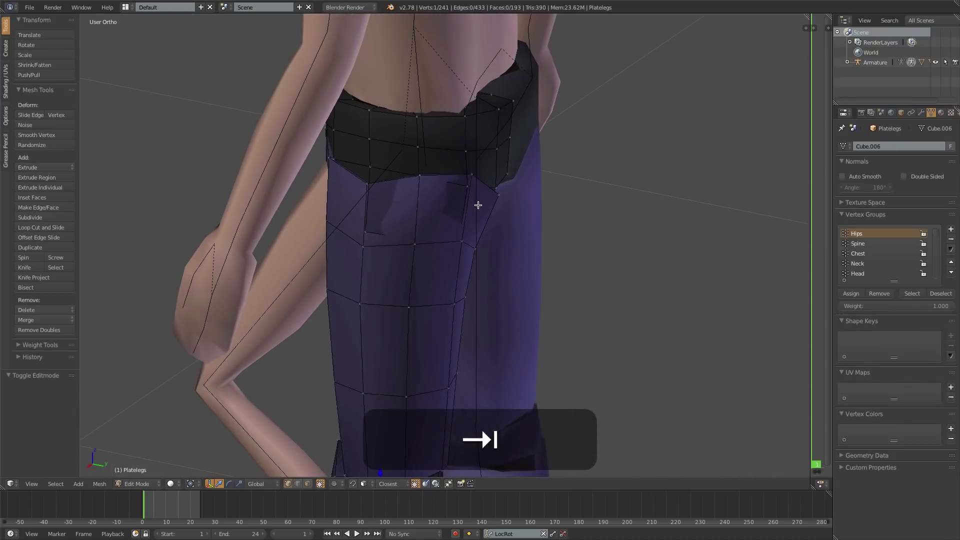
pyautogui.rightClick(472, 175)
pyautogui.keyDown('shift'); pyautogui.rightClick(419, 176); pyautogui.keyUp('shift')
pyautogui.keyDown('shift'); pyautogui.rightClick(461, 239); pyautogui.keyUp('shift')
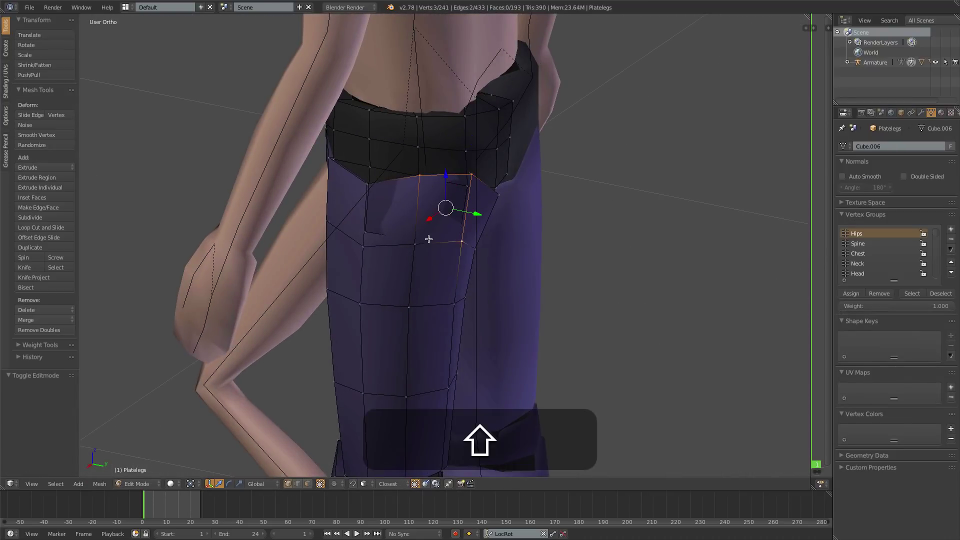
pyautogui.keyDown('shift'); pyautogui.rightClick(429, 241); pyautogui.keyUp('shift')
pyautogui.moveTo(429, 241); pyautogui.dragTo(450, 253, button='middle')
pyautogui.press('g')
pyautogui.click(504, 259)
# Nudge four more vertices around the left hip one by one to keep the dark underclothes from poking through
pyautogui.rightClick(478, 250)
pyautogui.press('g')
pyautogui.click(480, 254)
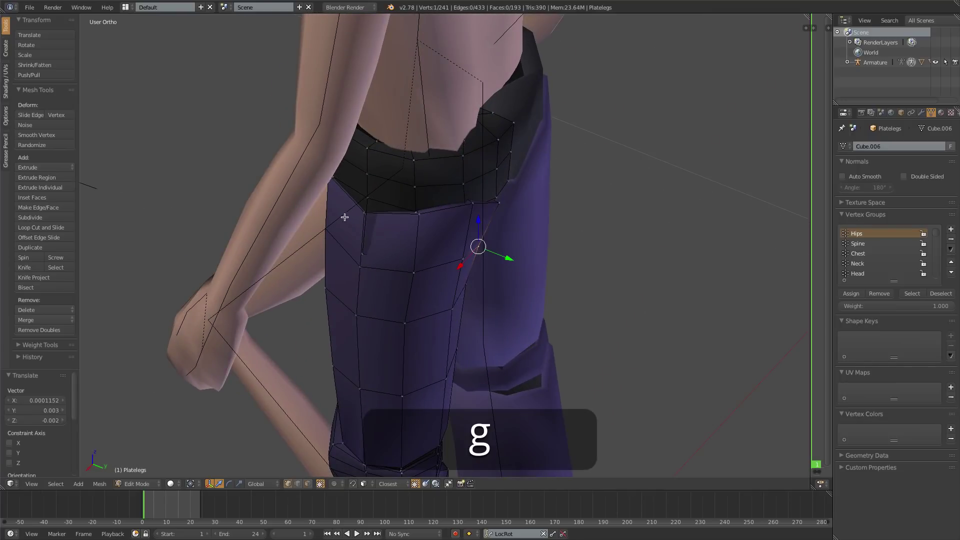
pyautogui.rightClick(358, 218)
pyautogui.press('g')
pyautogui.click(354, 221)
pyautogui.rightClick(361, 256)
pyautogui.press('g')
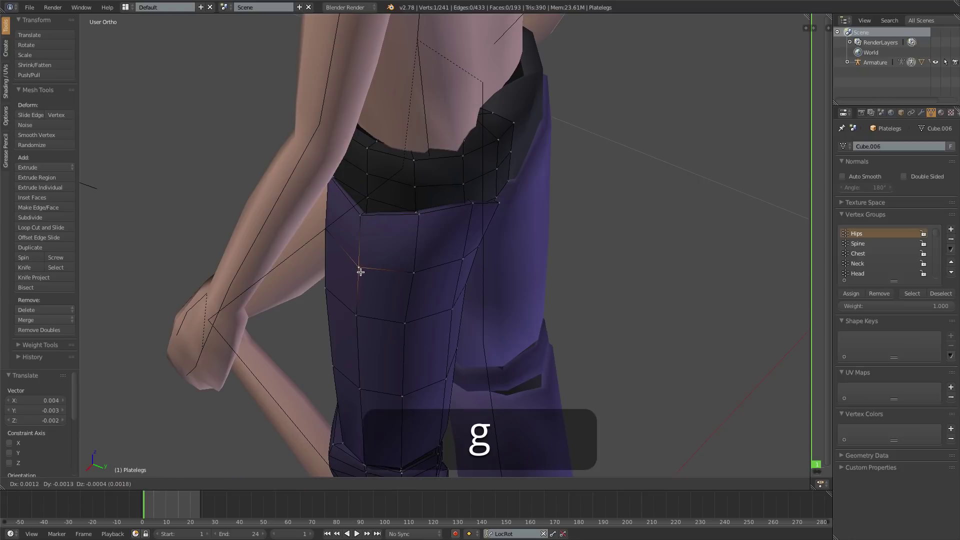
pyautogui.click(358, 268)
pyautogui.rightClick(413, 274)
pyautogui.press('g')
pyautogui.click(409, 276)
pyautogui.moveTo(409, 277); pyautogui.dragTo(435, 255, button='middle')
pyautogui.press('Tab')
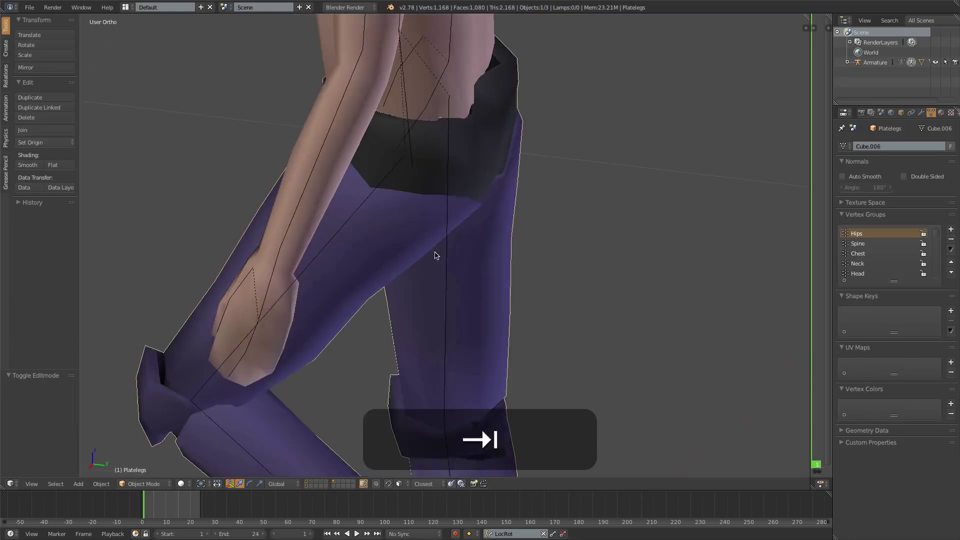
# Test the leg deformation with Leg IK.L by raising the foot, rotating it about 40°, and moving it about -0.453 in Y and -0.191 in Z
pyautogui.press('KP_3')
pyautogui.scroll(-8, 438, 256)
pyautogui.press('a')
pyautogui.rightClick(463, 306)
pyautogui.press('g')
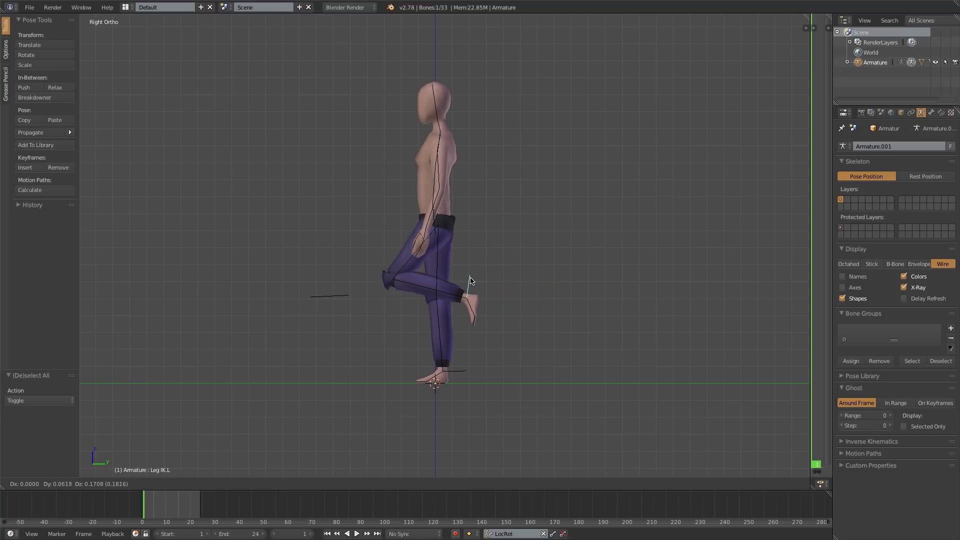
pyautogui.click(479, 284)
pyautogui.press('r')
pyautogui.press('g')
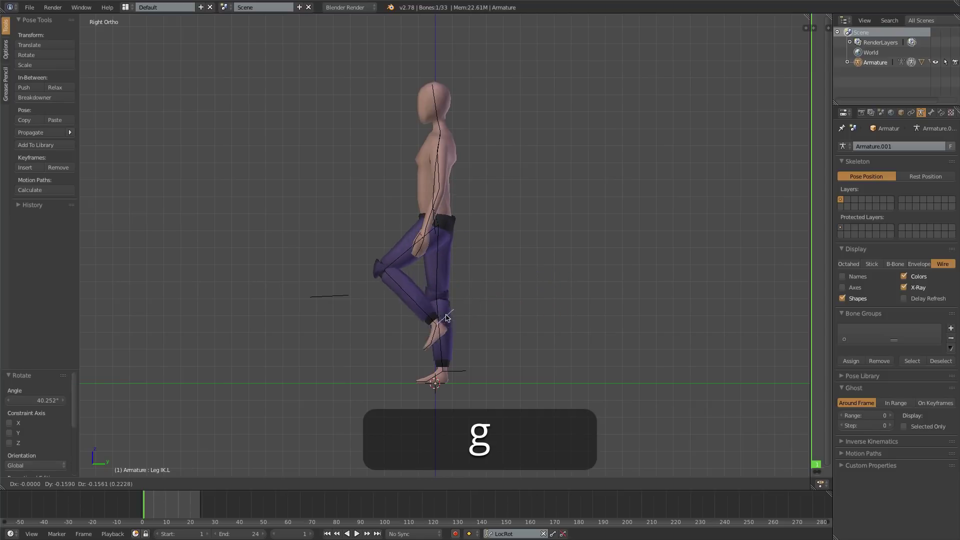
pyautogui.click(398, 323)
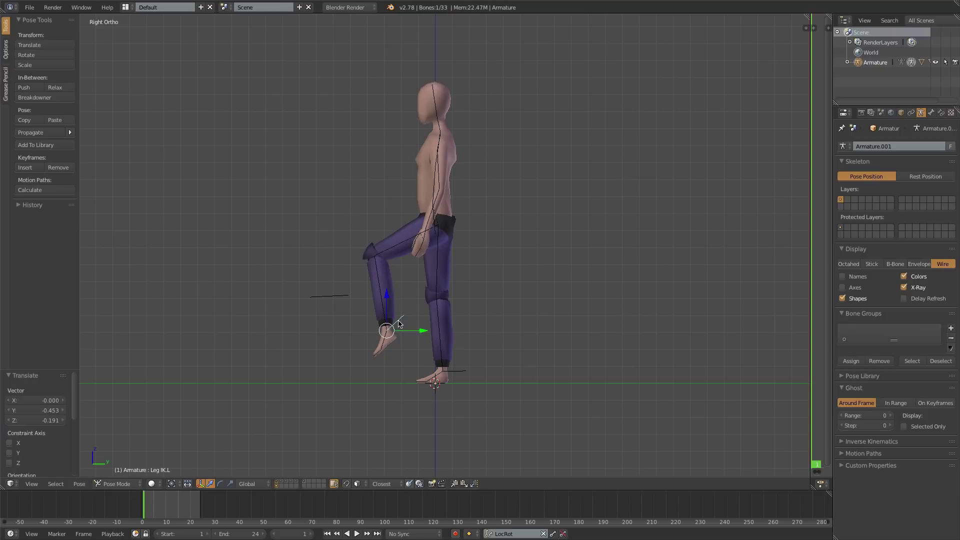
# Clear the pose of all bones and return to the front view with nothing selected
pyautogui.press('a')
pyautogui.hotkey('alt', 'a')
pyautogui.hotkey('alt', 'g')
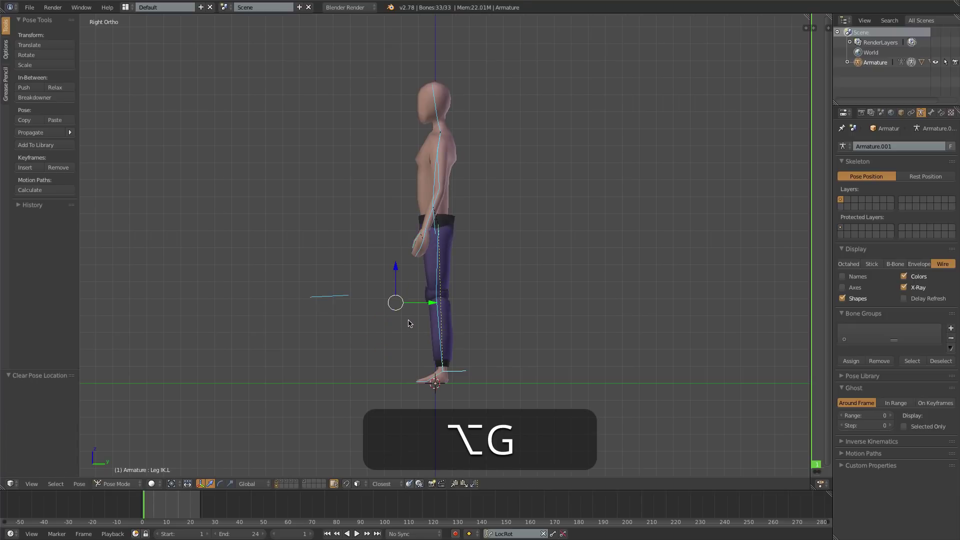
pyautogui.hotkey('alt', 'a')
pyautogui.press('KP_1')
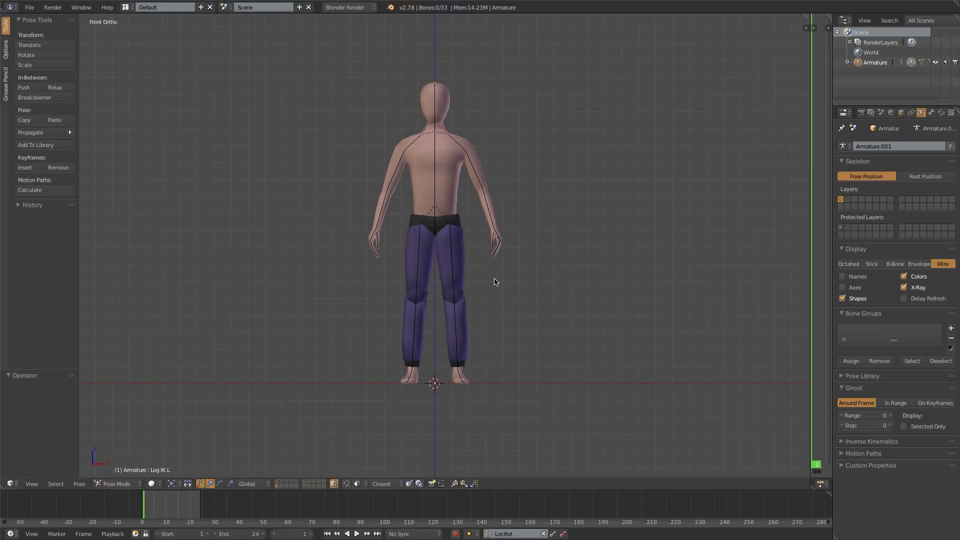
# Show the layer with the red shirt, duplicate the shirt in place and move the duplicate to layer 7
pyautogui.keyDown('shift'); pyautogui.click(282, 483); pyautogui.keyUp('shift')
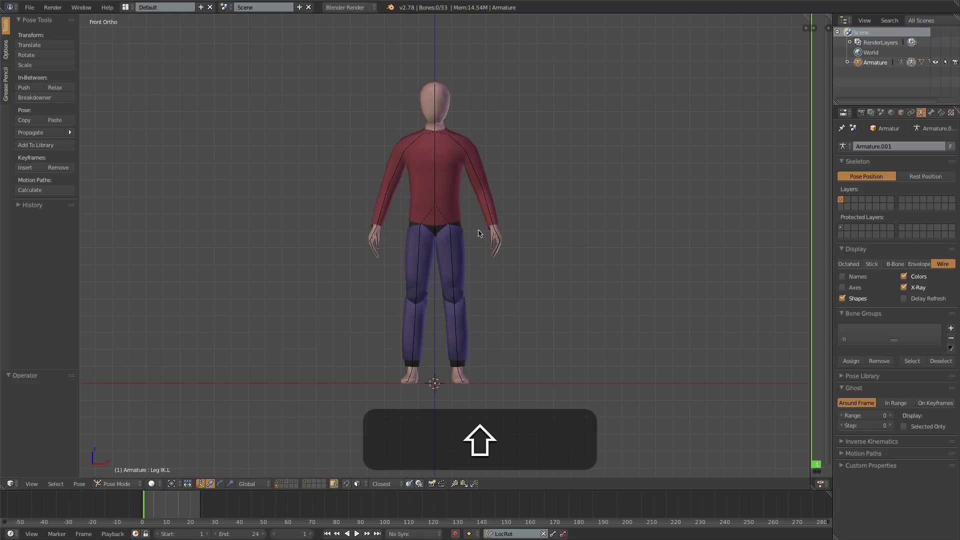
pyautogui.rightClick(452, 182)
pyautogui.hotkey('shift', 'd')
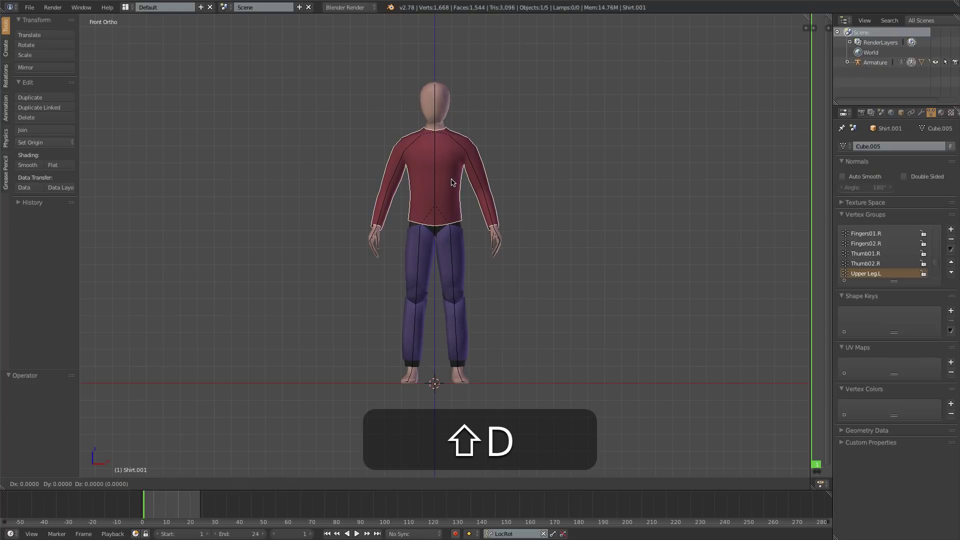
pyautogui.rightClick(452, 182)
pyautogui.press('m')
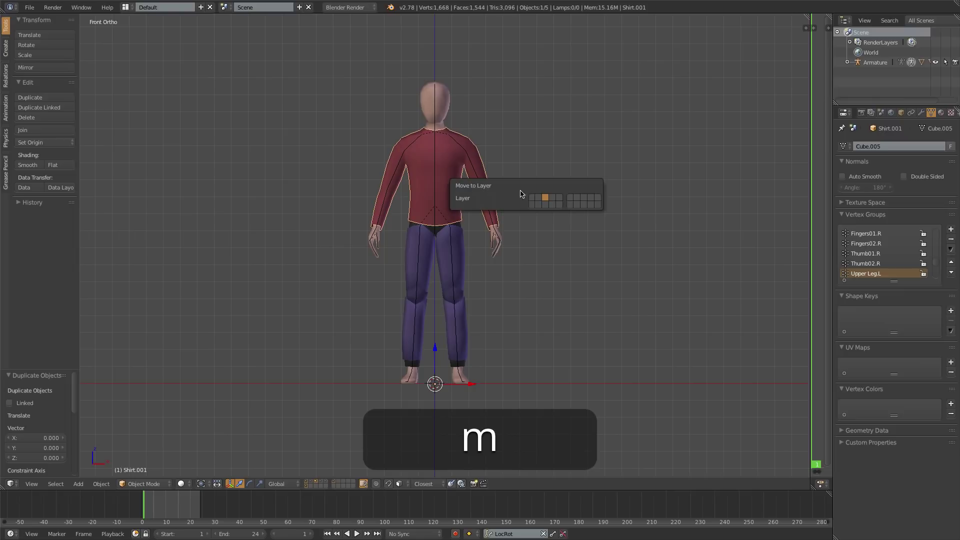
pyautogui.click(578, 198)
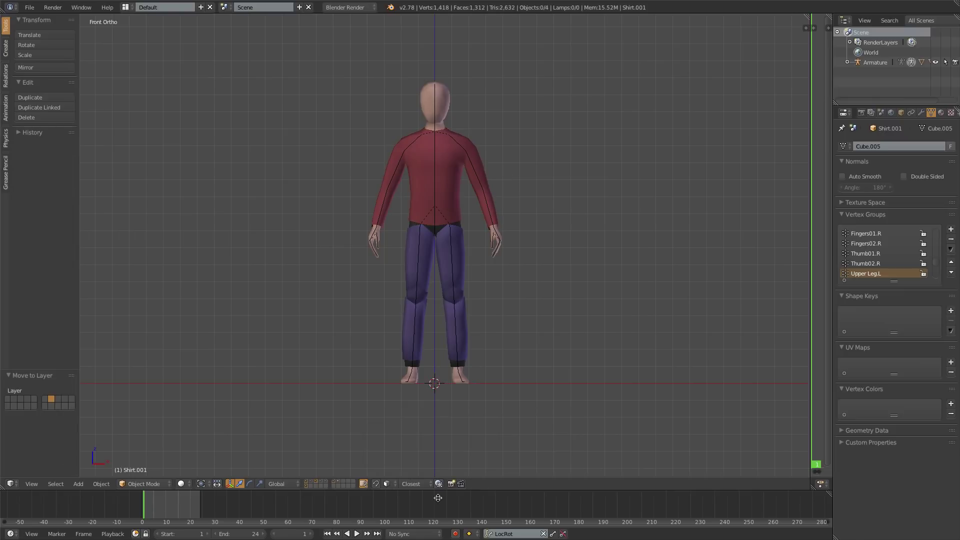
# Show only the layers with the body and the duplicated shirt, and turn the body's Legs shape key down to its minimum
pyautogui.keyDown('shift'); pyautogui.click(315, 483); pyautogui.keyUp('shift')
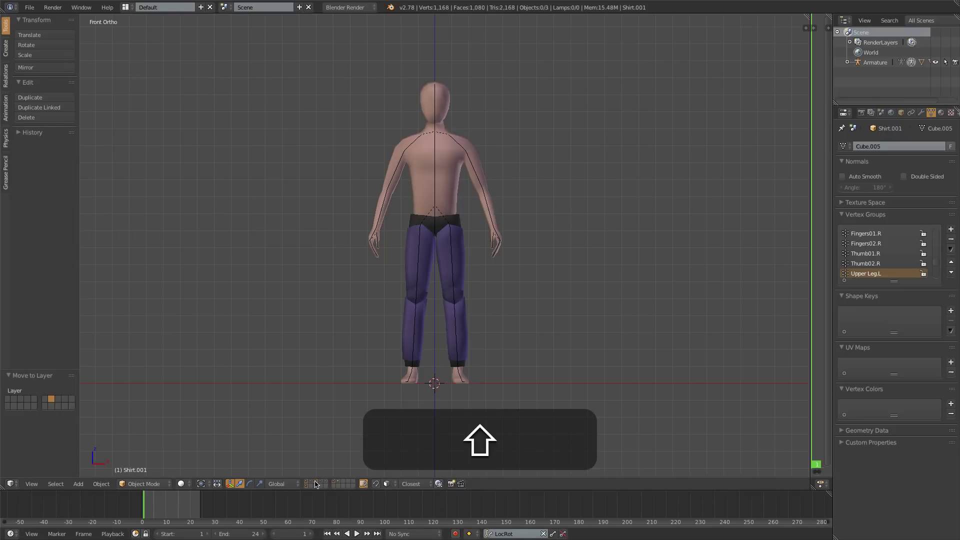
pyautogui.keyDown('shift'); pyautogui.click(334, 482); pyautogui.keyUp('shift')
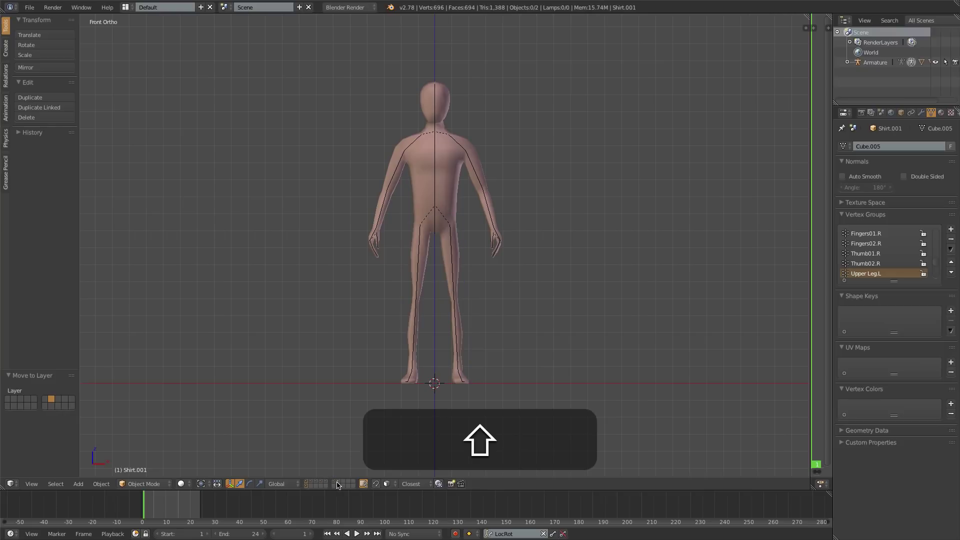
pyautogui.keyDown('shift'); pyautogui.click(338, 483); pyautogui.keyUp('shift')
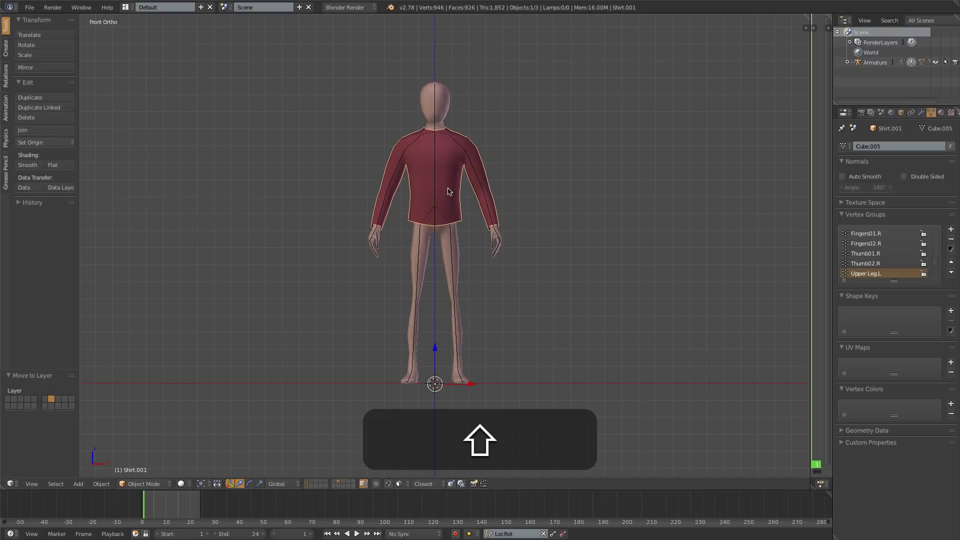
pyautogui.rightClick(460, 240)
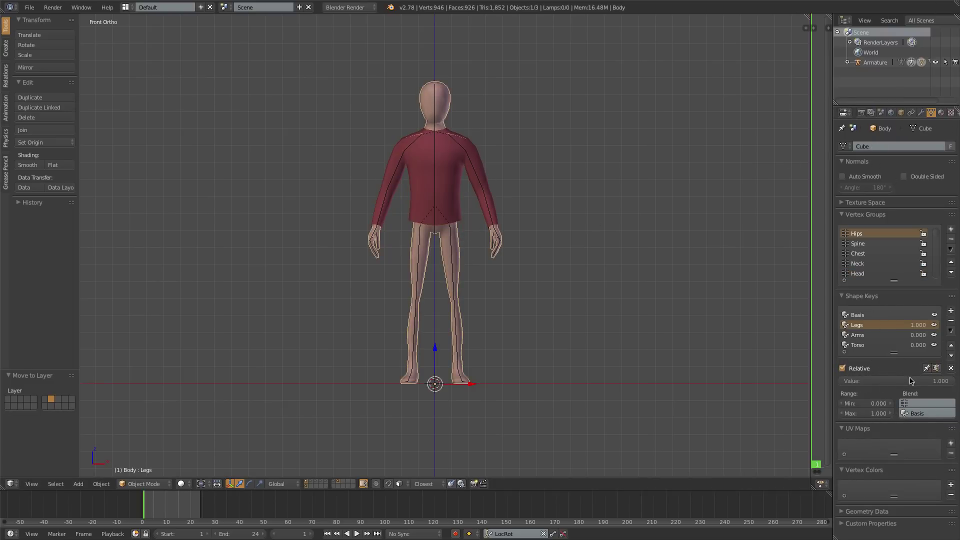
pyautogui.moveTo(910, 381); pyautogui.dragTo(845, 381)
# Separate all the sleeve's face loops, from shoulder to cuff, from the duplicated shirt into their own object
pyautogui.rightClick(455, 176)
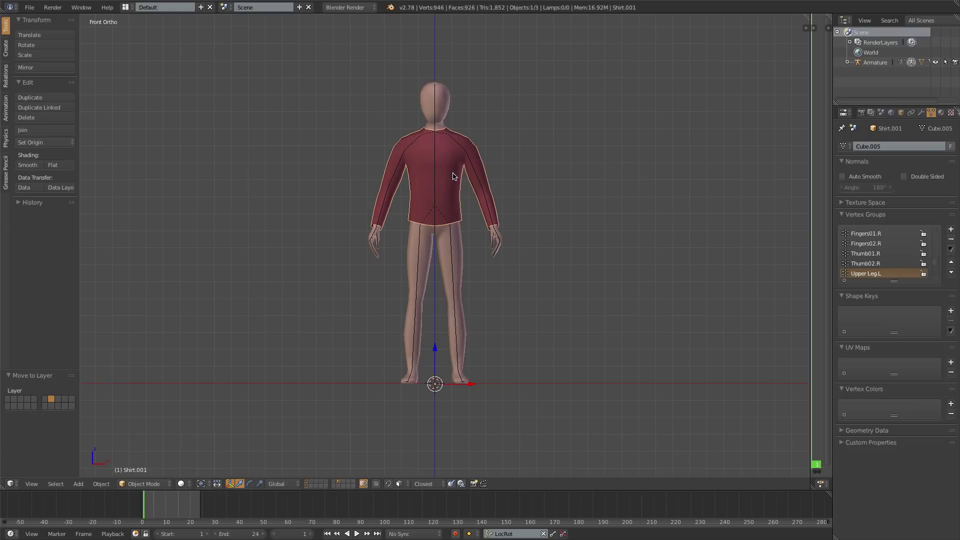
pyautogui.press('Tab')
pyautogui.scroll(3, 447, 200)
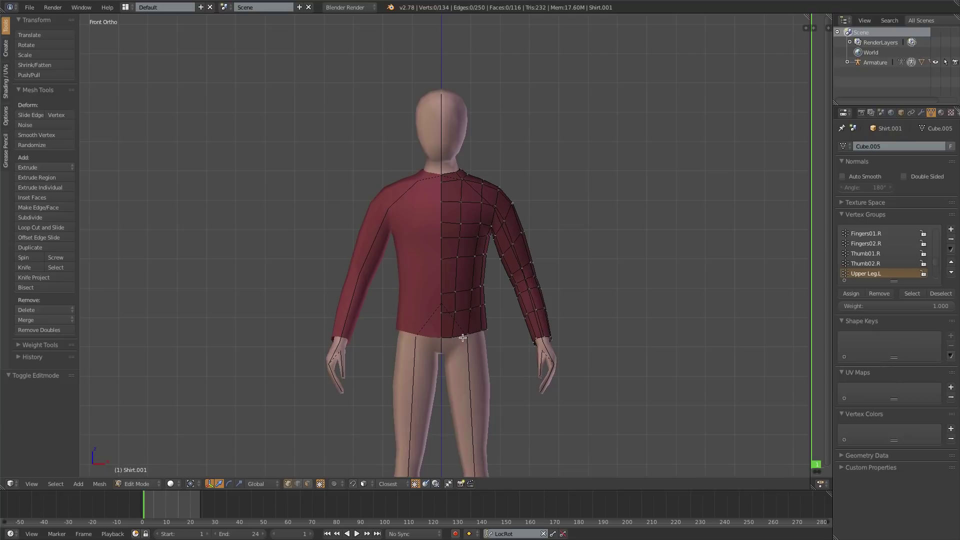
pyautogui.hotkey('ctrl', 'Tab')
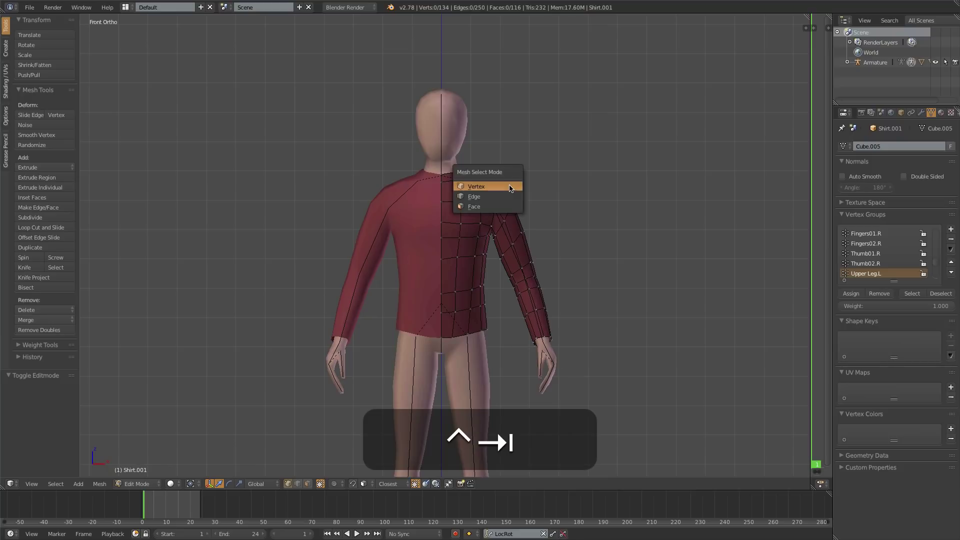
pyautogui.click(505, 207)
pyautogui.keyDown('alt'); pyautogui.rightClick(506, 197); pyautogui.keyUp('alt')
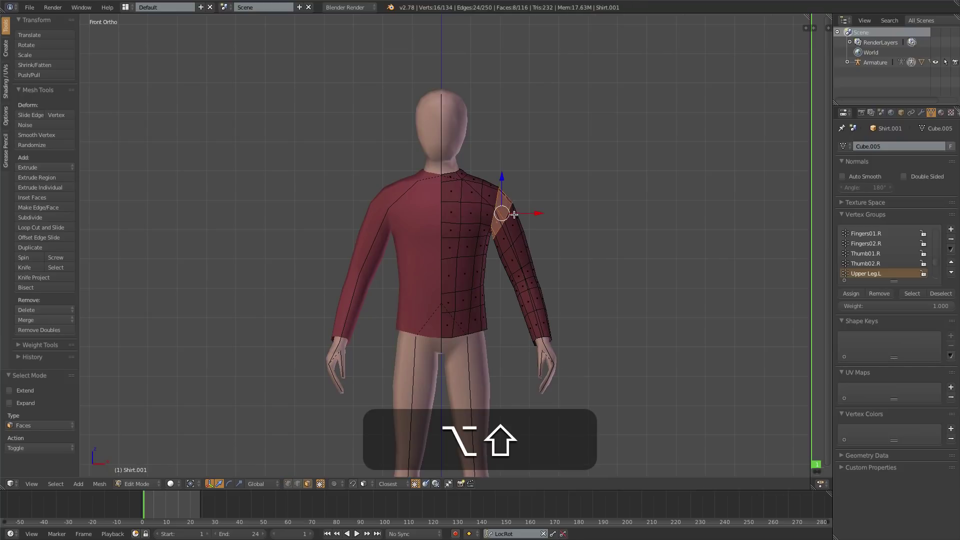
pyautogui.keyDown('alt'); pyautogui.keyDown('shift'); pyautogui.rightClick(517, 221); pyautogui.keyUp('shift'); pyautogui.keyUp('alt')
pyautogui.keyDown('alt'); pyautogui.keyDown('shift'); pyautogui.rightClick(528, 251); pyautogui.keyUp('shift'); pyautogui.keyUp('alt')
pyautogui.keyDown('alt'); pyautogui.keyDown('shift'); pyautogui.rightClick(531, 270); pyautogui.keyUp('shift'); pyautogui.keyUp('alt')
pyautogui.keyDown('alt'); pyautogui.keyDown('shift'); pyautogui.rightClick(532, 281); pyautogui.keyUp('shift'); pyautogui.keyUp('alt')
pyautogui.keyDown('alt'); pyautogui.keyDown('shift'); pyautogui.rightClick(531, 295); pyautogui.keyUp('shift'); pyautogui.keyUp('alt')
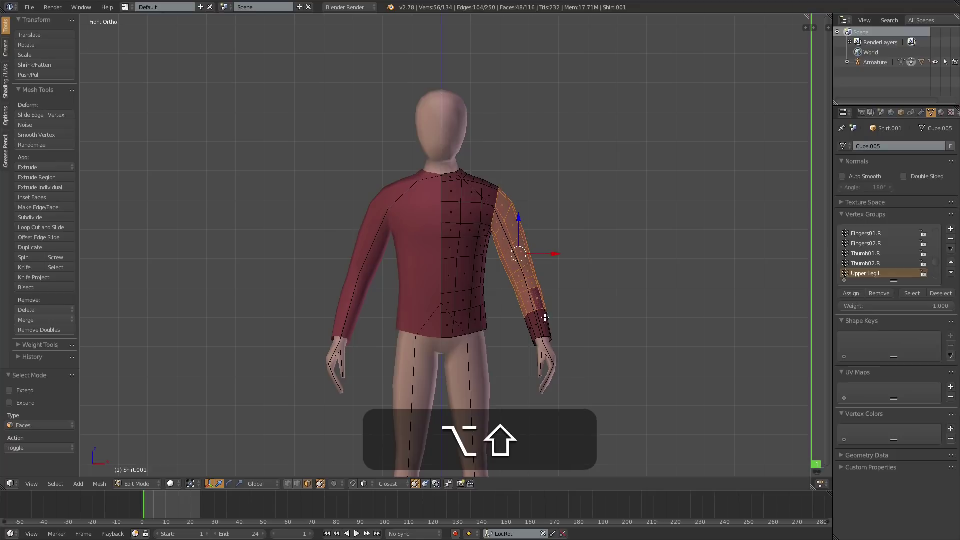
pyautogui.keyDown('alt'); pyautogui.keyDown('shift'); pyautogui.rightClick(530, 310); pyautogui.keyUp('shift'); pyautogui.keyUp('alt')
pyautogui.press('p')
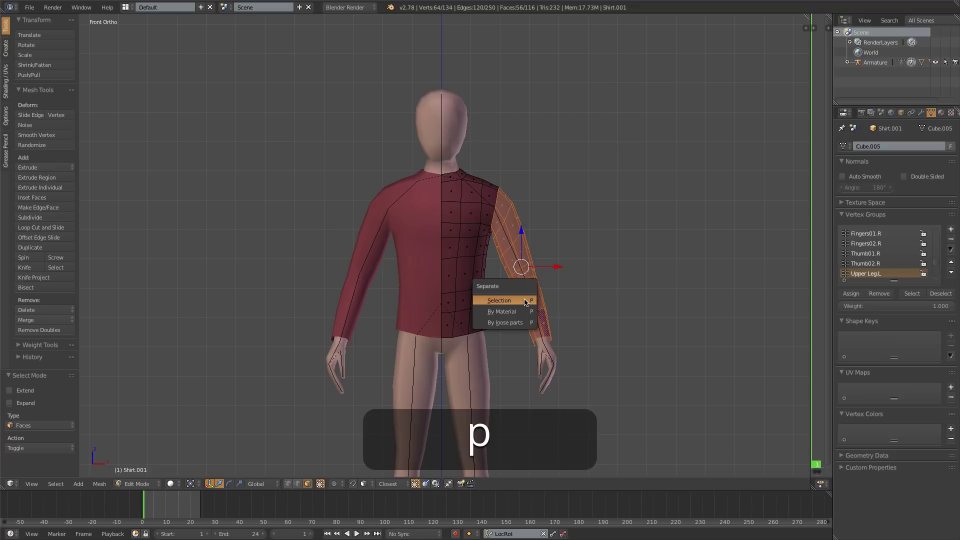
pyautogui.click(524, 300)
pyautogui.press('Tab')
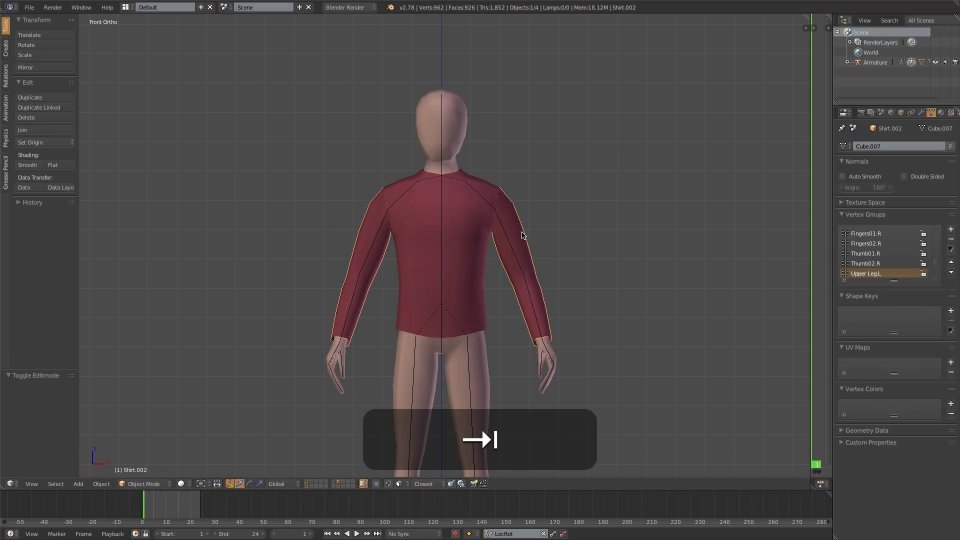
# Hide the separated sleeves and assign the existing Metal material to the sleeveless torso piece
pyautogui.press('h')
pyautogui.rightClick(488, 188)
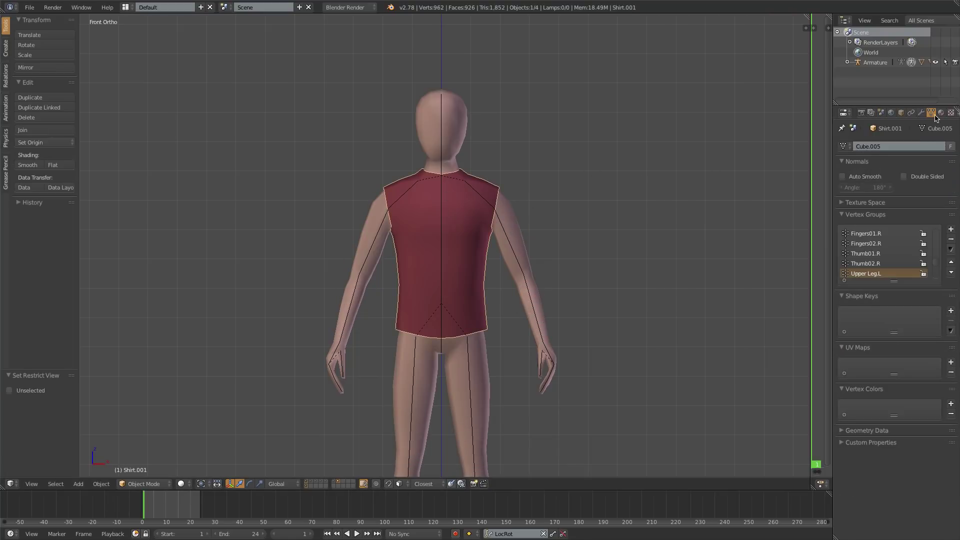
pyautogui.click(941, 113)
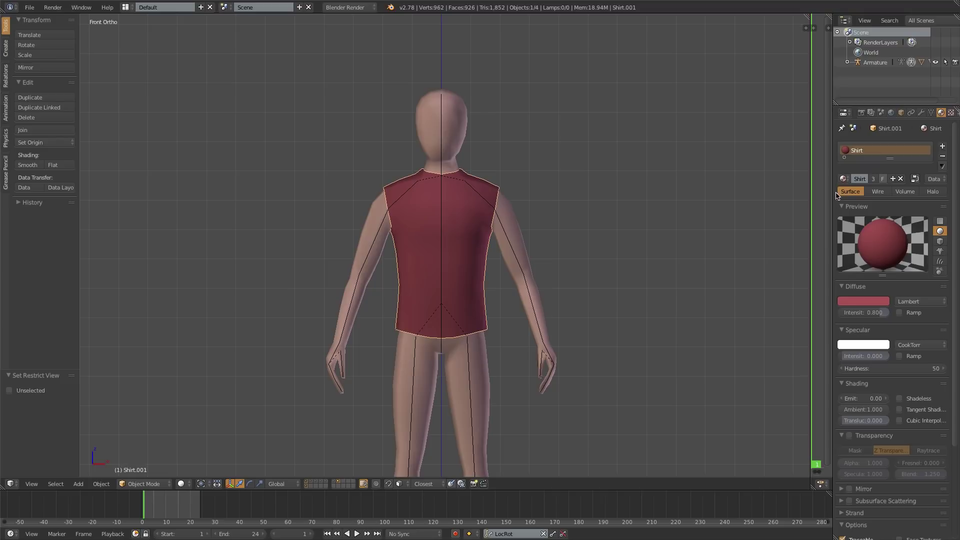
pyautogui.click(844, 178)
pyautogui.click(777, 215)
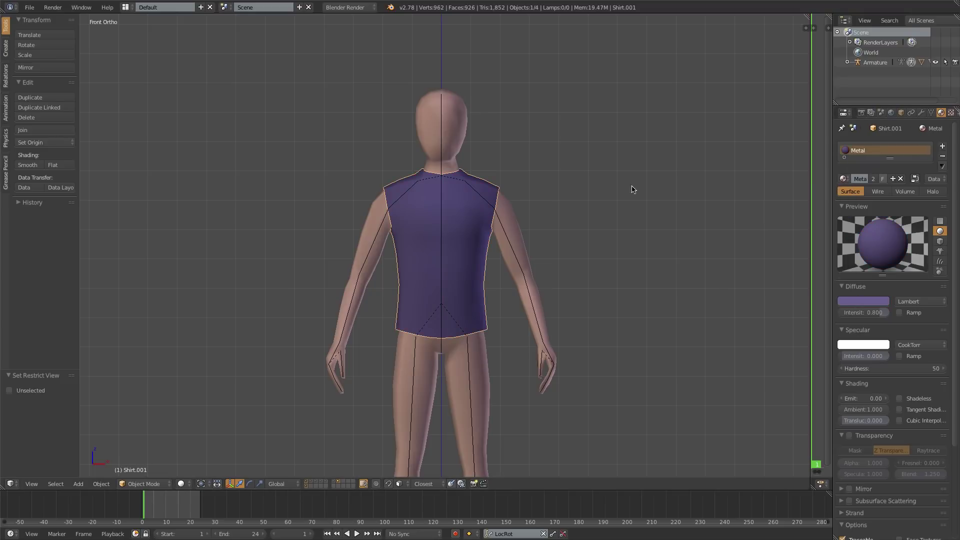
pyautogui.press('d')
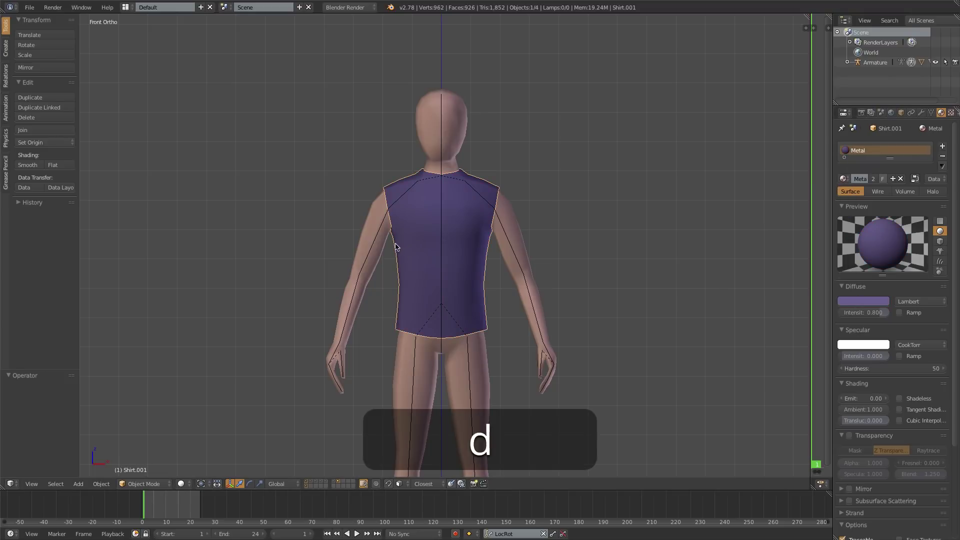
pyautogui.moveTo(395, 245); pyautogui.dragTo(481, 243)
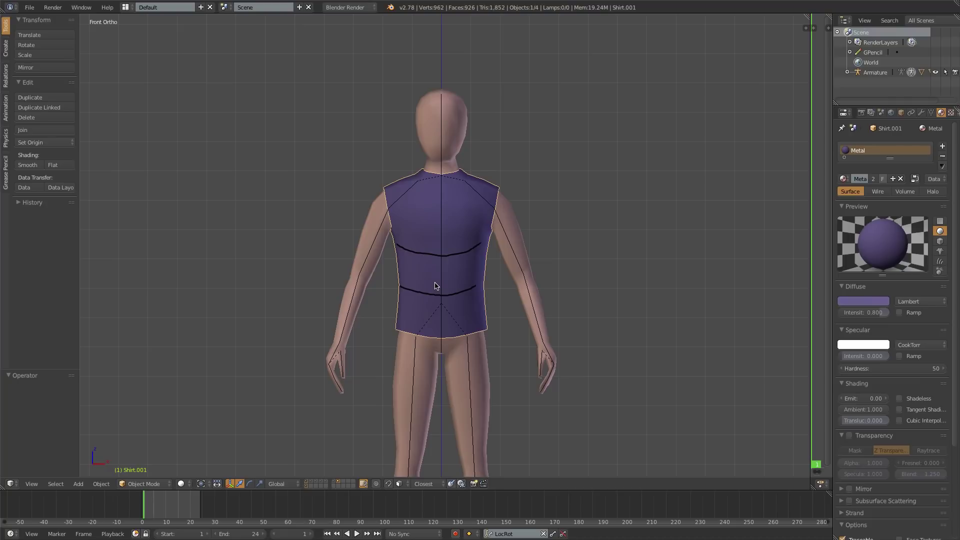
pyautogui.press('super+z')
pyautogui.press('super+z')
# Flatten the torso's second edge loop above the hem into a level line by scaling it to 0 in Z
pyautogui.press('Tab')
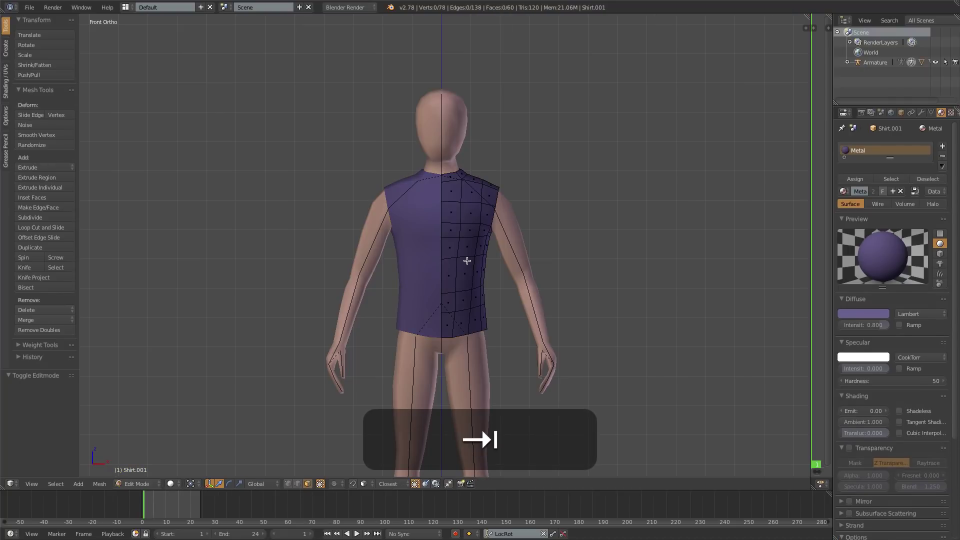
pyautogui.hotkey('ctrl', 'Tab')
pyautogui.click(475, 245)
pyautogui.scroll(3, 478, 324)
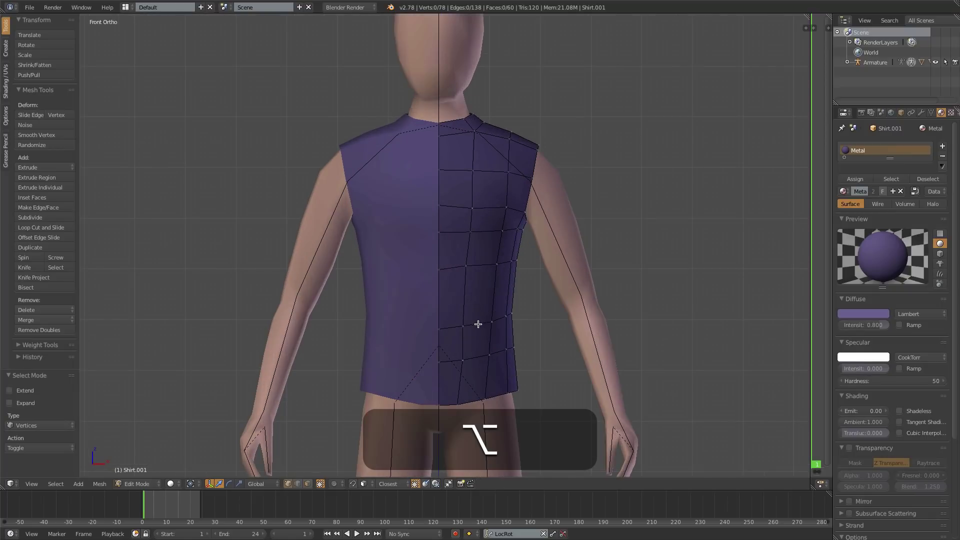
pyautogui.keyDown('alt'); pyautogui.click(475, 322); pyautogui.keyUp('alt')
pyautogui.press('s')
pyautogui.press('z')
pyautogui.press('0')
pyautogui.press('Return')
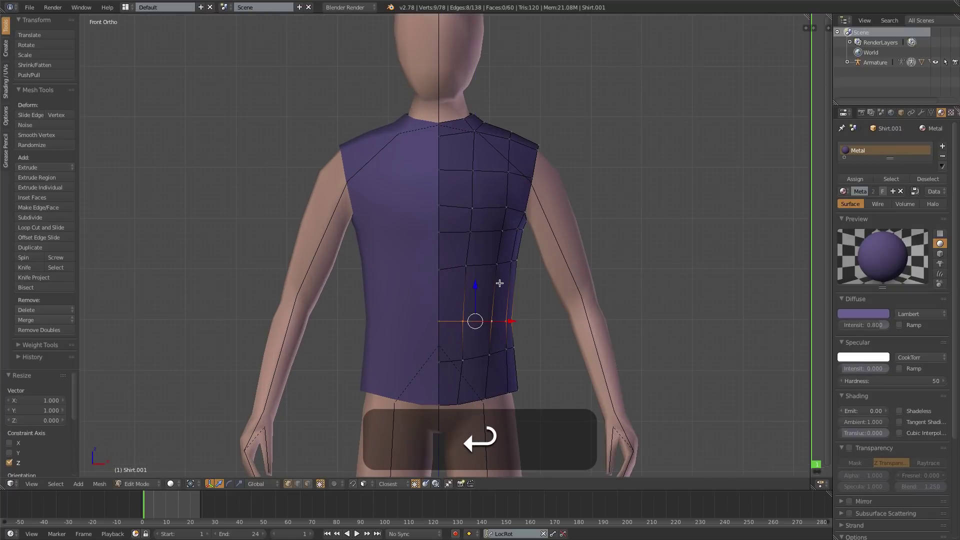
# Flatten the edge loop below the chest and the first one above the hem, scaling each to 0 in Z
pyautogui.keyDown('alt'); pyautogui.click(484, 265); pyautogui.keyUp('alt')
pyautogui.press('s')
pyautogui.press('z')
pyautogui.press('0')
pyautogui.press('Return')
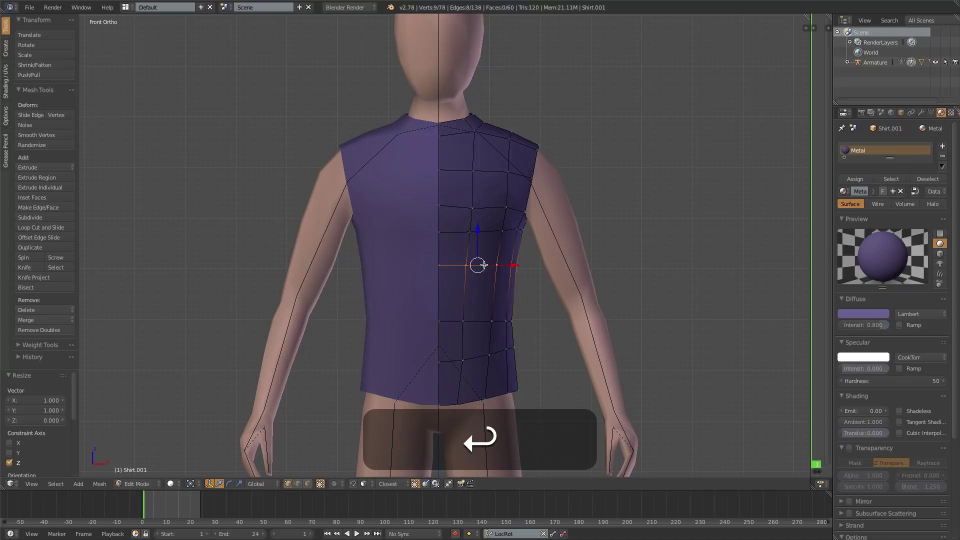
pyautogui.keyDown('alt'); pyautogui.click(476, 361); pyautogui.keyUp('alt')
pyautogui.press('s')
pyautogui.press('z')
pyautogui.press('0')
pyautogui.press('Return')
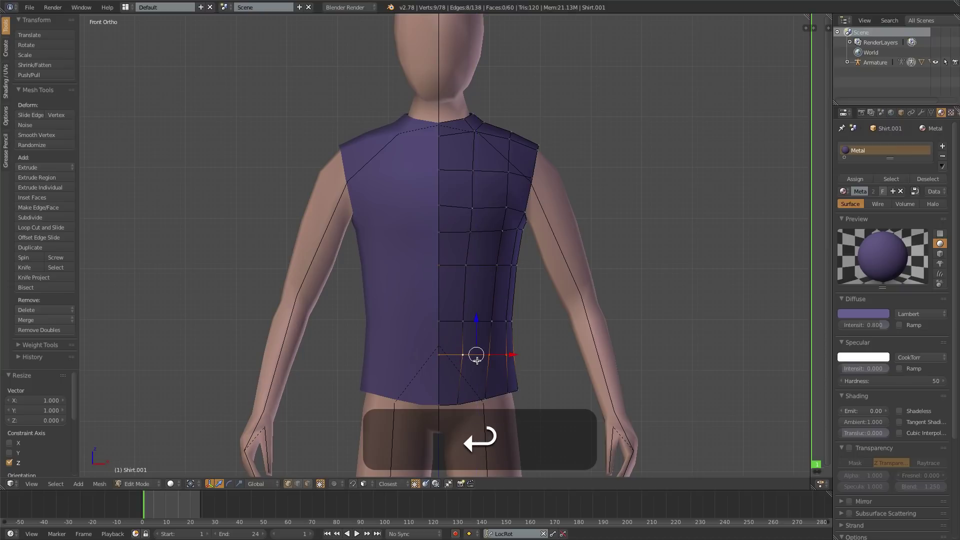
# Raise the two lowest flattened edge loops, the one nearest the hem by about 0.020 and the one above by about 0.029
pyautogui.press('g')
pyautogui.click(481, 350)
pyautogui.keyDown('alt'); pyautogui.click(476, 323); pyautogui.keyUp('alt')
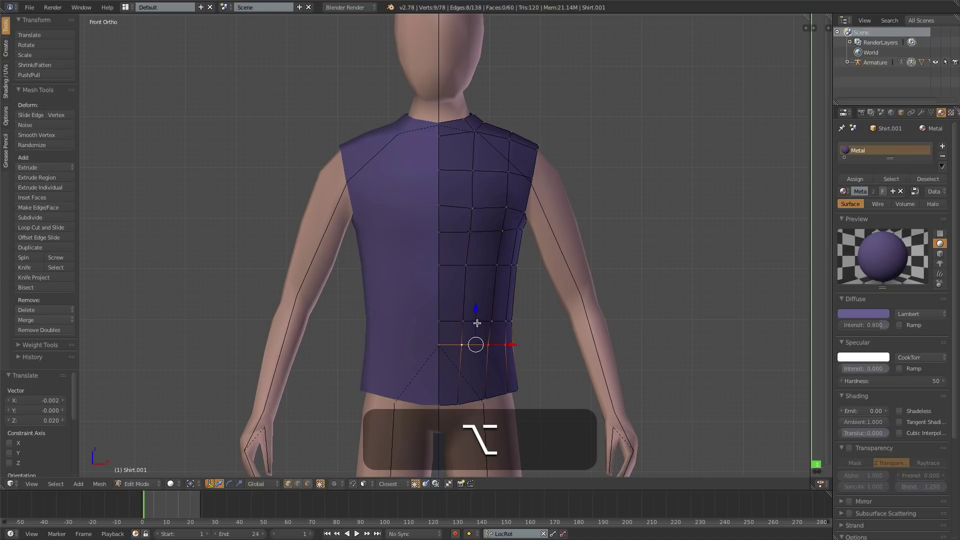
pyautogui.hotkey('alt', 'g')
pyautogui.press('g')
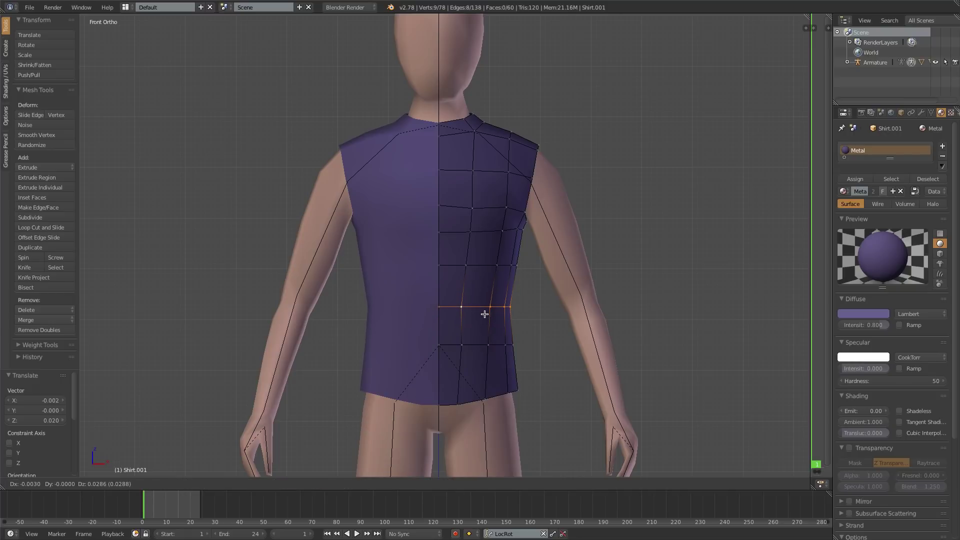
pyautogui.click(485, 314)
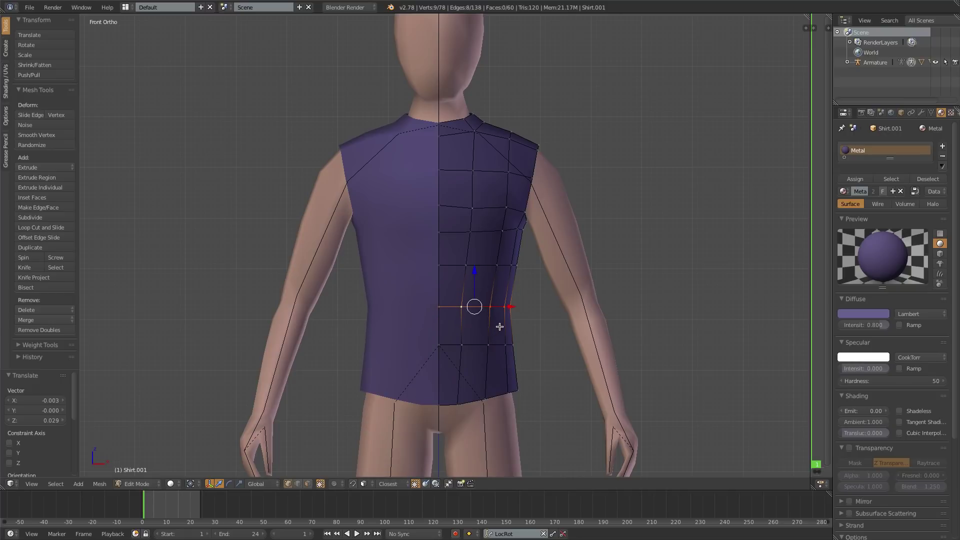
# Extrude all torso geometry above the hem band in place and fatten it outward by about 0.006
pyautogui.press('z')
pyautogui.press('b')
pyautogui.moveTo(360, 96); pyautogui.dragTo(638, 391)
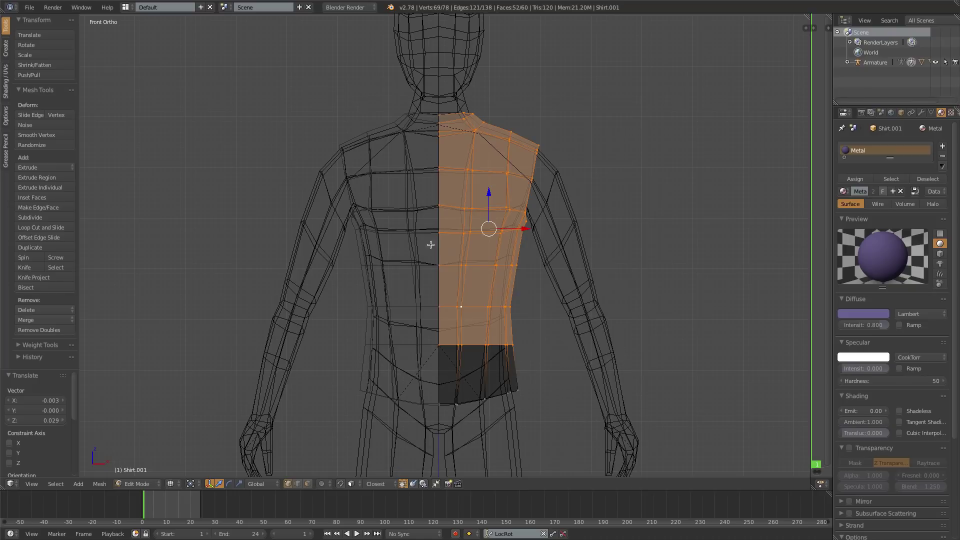
pyautogui.press('z')
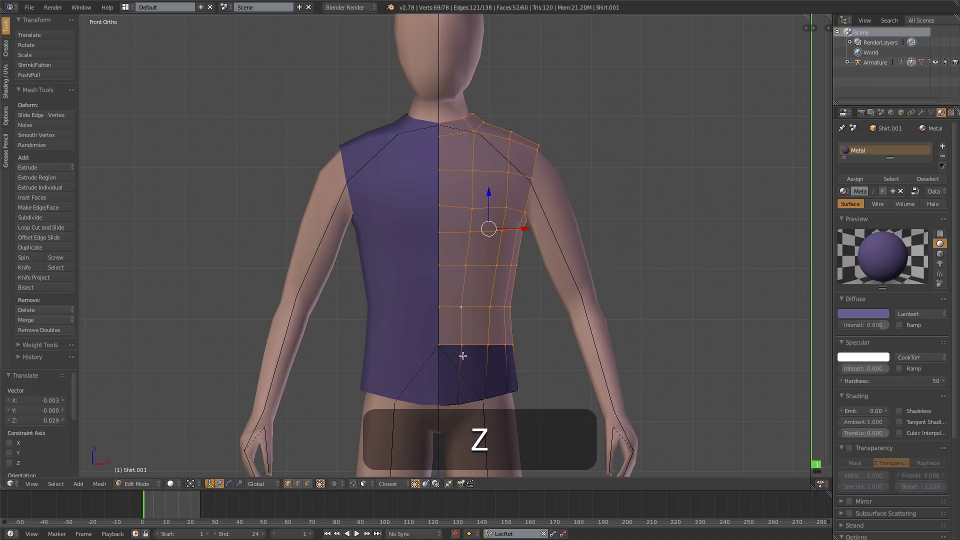
pyautogui.press('e')
pyautogui.rightClick(560, 275)
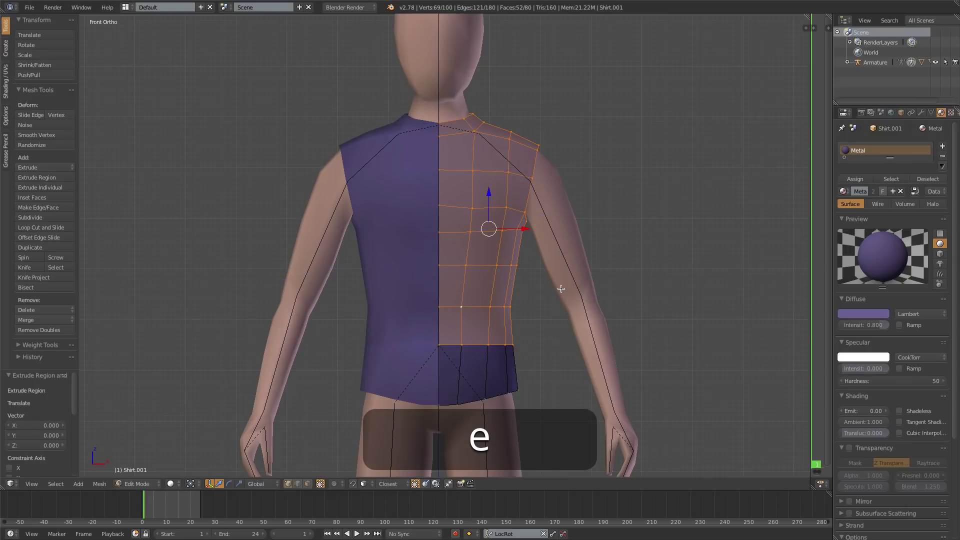
pyautogui.hotkey('alt', 's')
pyautogui.press('shift')
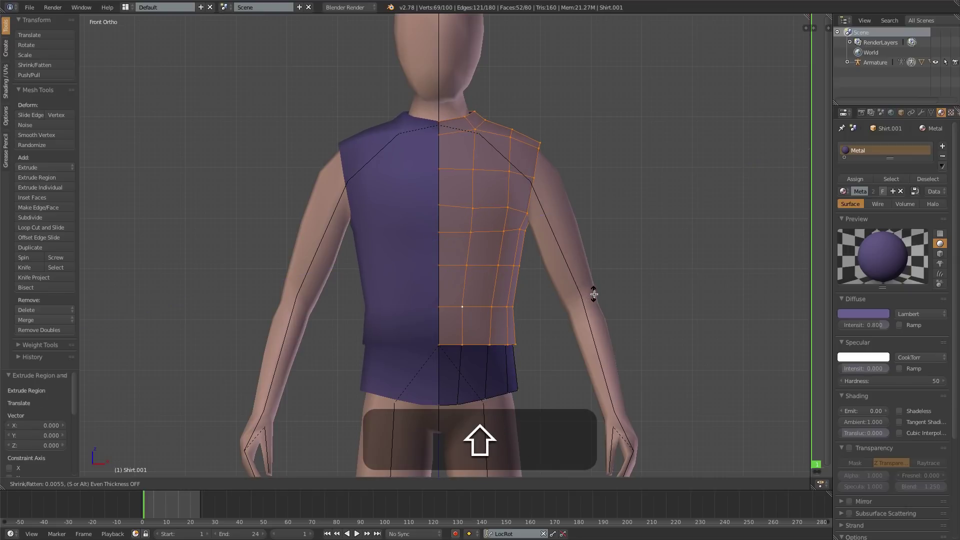
pyautogui.click(591, 294)
# Deselect the two waist loops, then extrude the remaining chest section in place and fatten it outward by about 0.008
pyautogui.press('z')
pyautogui.press('b')
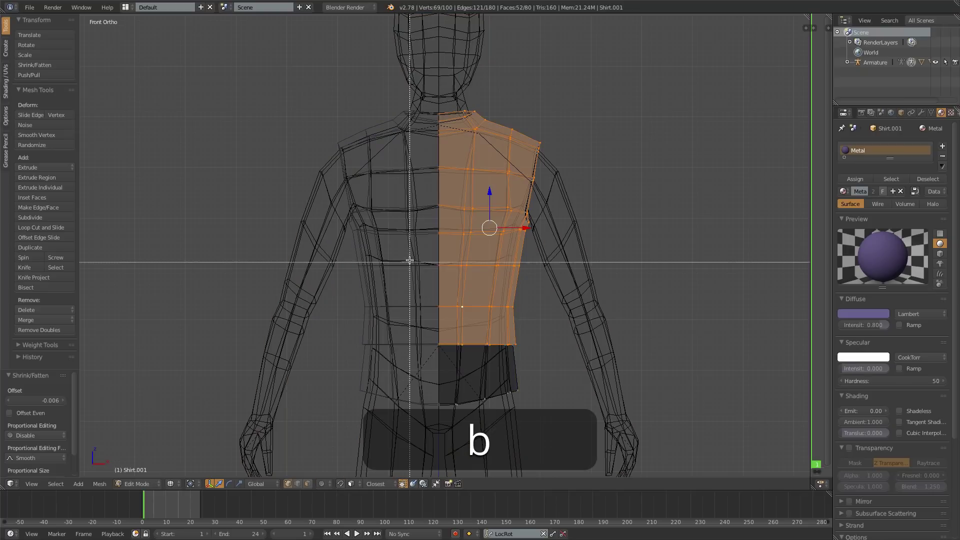
pyautogui.moveTo(407, 252); pyautogui.dragTo(571, 374)
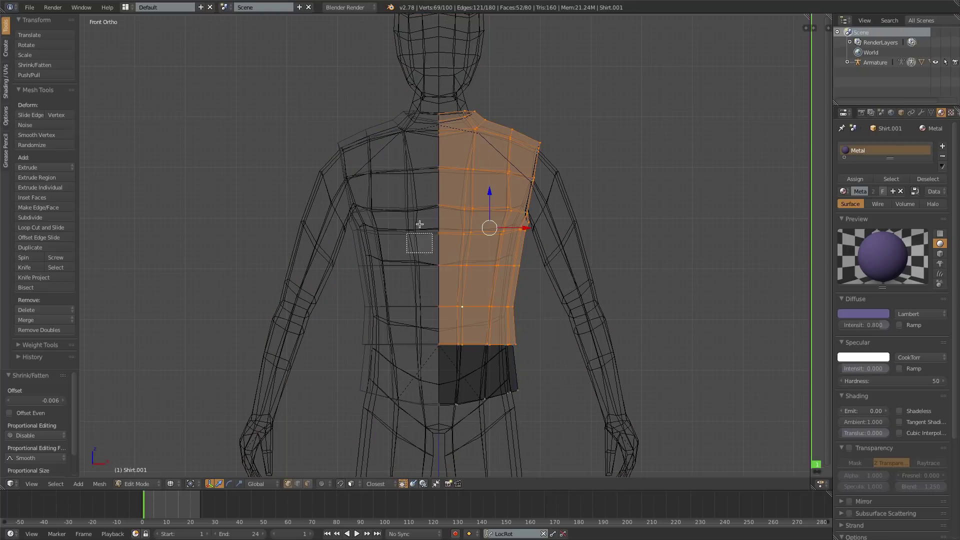
pyautogui.press('b')
pyautogui.moveTo(394, 273); pyautogui.dragTo(553, 395)
pyautogui.moveTo(554, 394); pyautogui.dragTo(554, 394, button='middle')
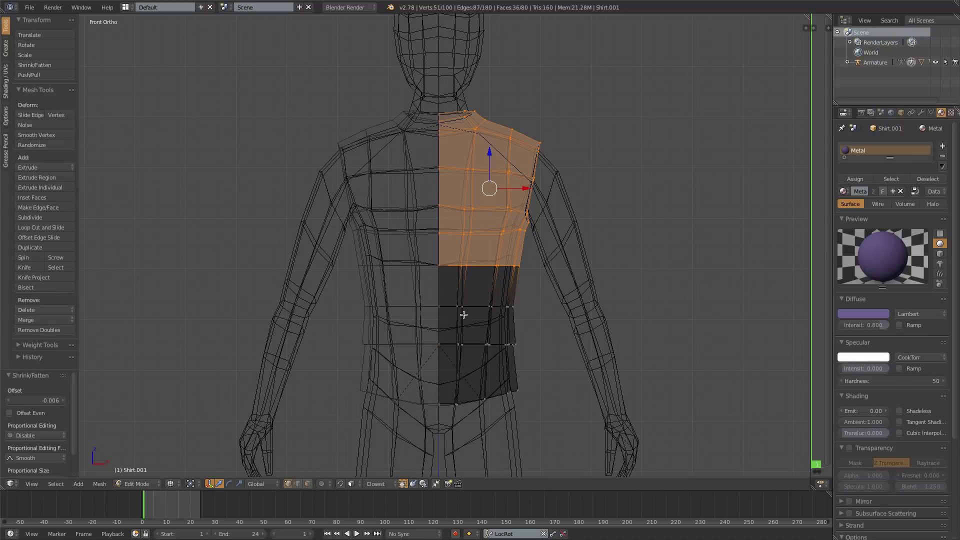
pyautogui.press('z')
pyautogui.press('e')
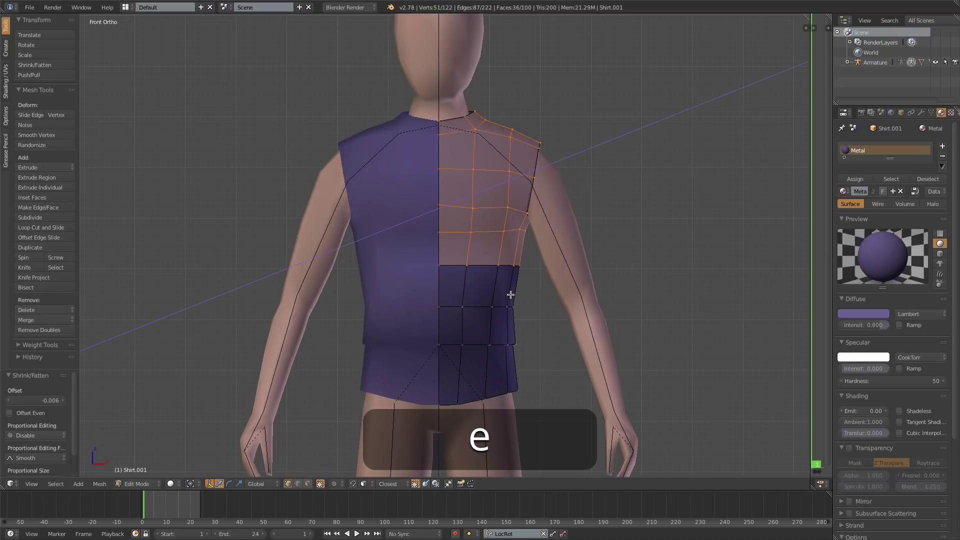
pyautogui.rightClick(511, 295)
pyautogui.hotkey('alt', 's')
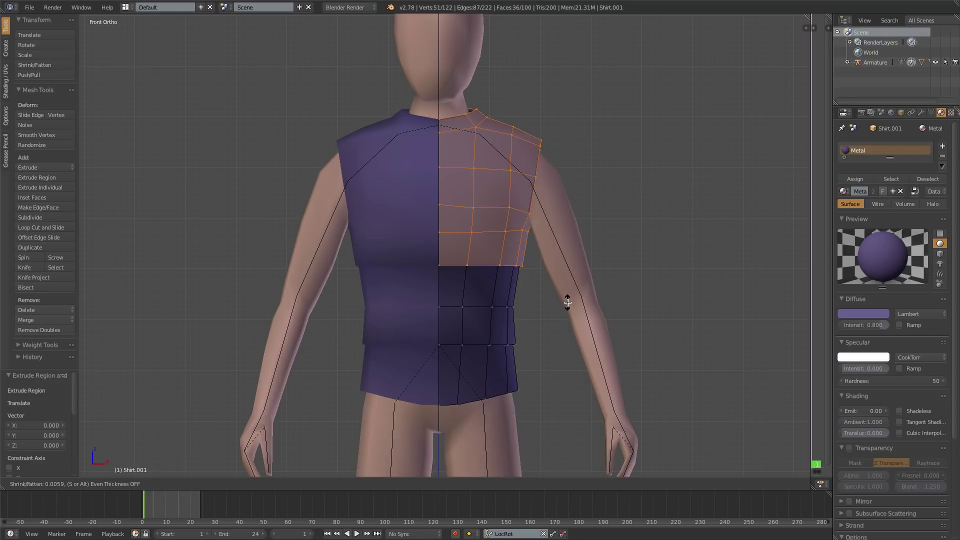
pyautogui.click(568, 303)
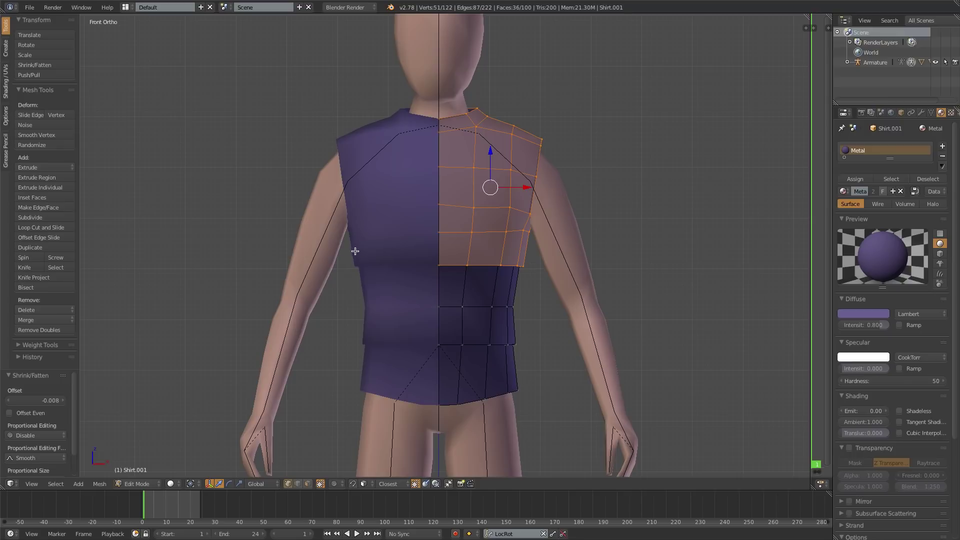
# Add one edge loop just above and one just below the chest plate's lower ledge
pyautogui.hotkey('ctrl', 'r')
pyautogui.click(523, 252)
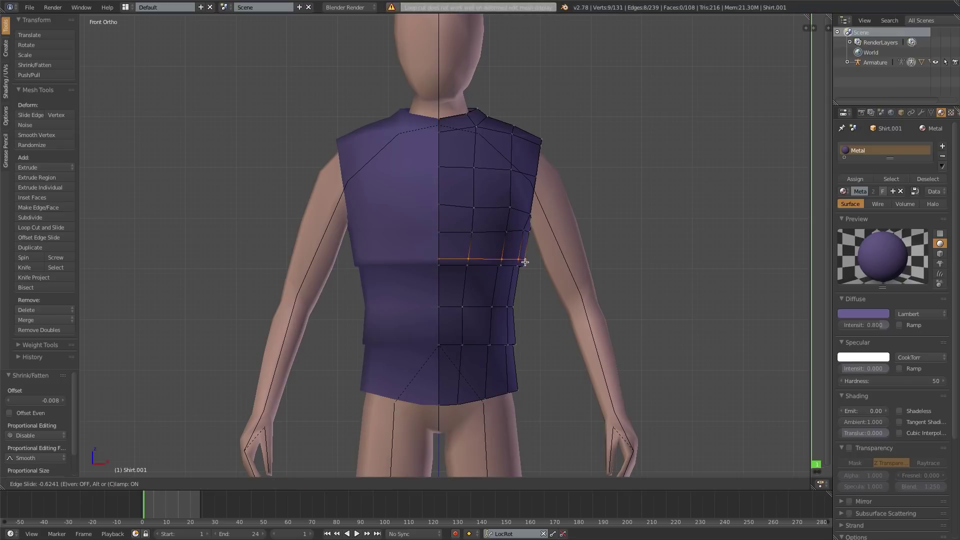
pyautogui.click(525, 262)
pyautogui.hotkey('ctrl', 'r')
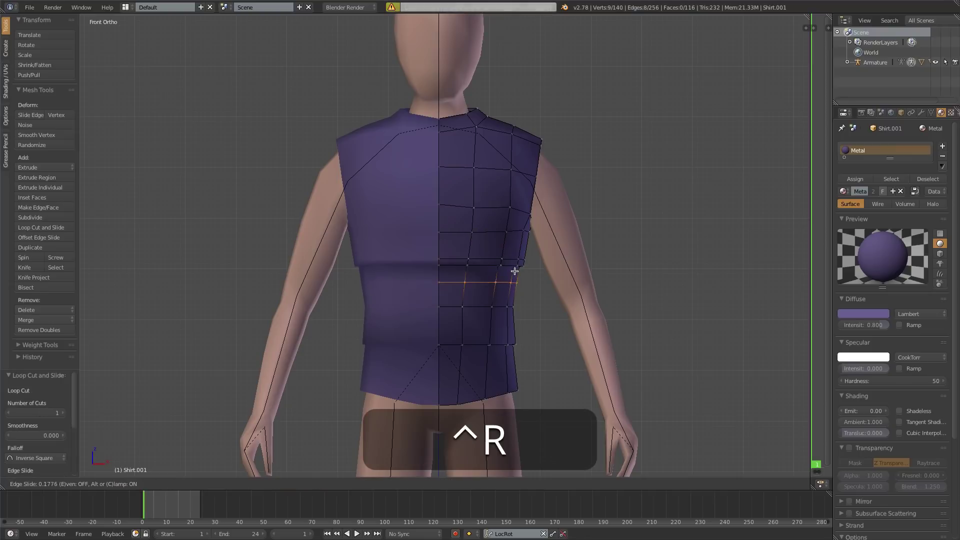
pyautogui.click(514, 262)
pyautogui.click(510, 260)
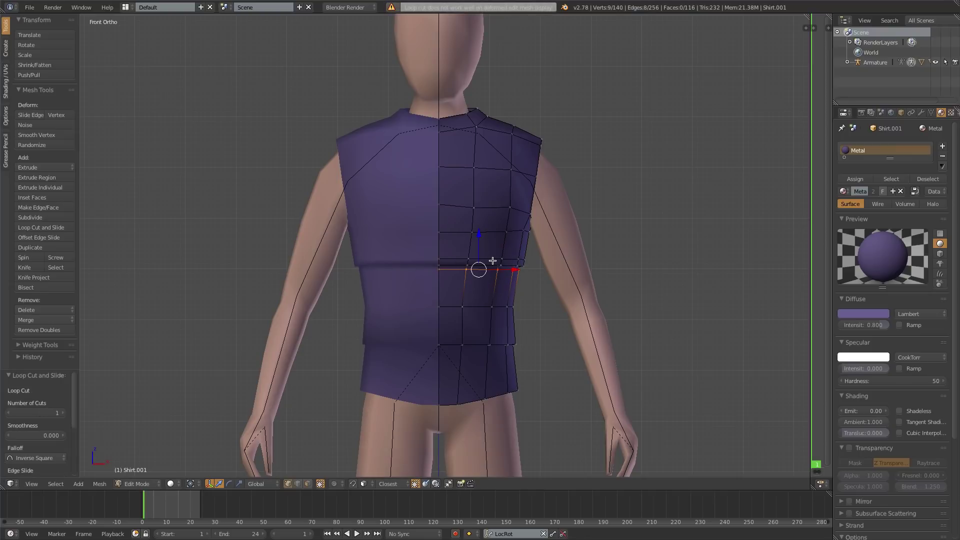
# Add one edge loop just above and one just below the waist plate's lower ledge
pyautogui.hotkey('ctrl', 'r')
pyautogui.click(506, 340)
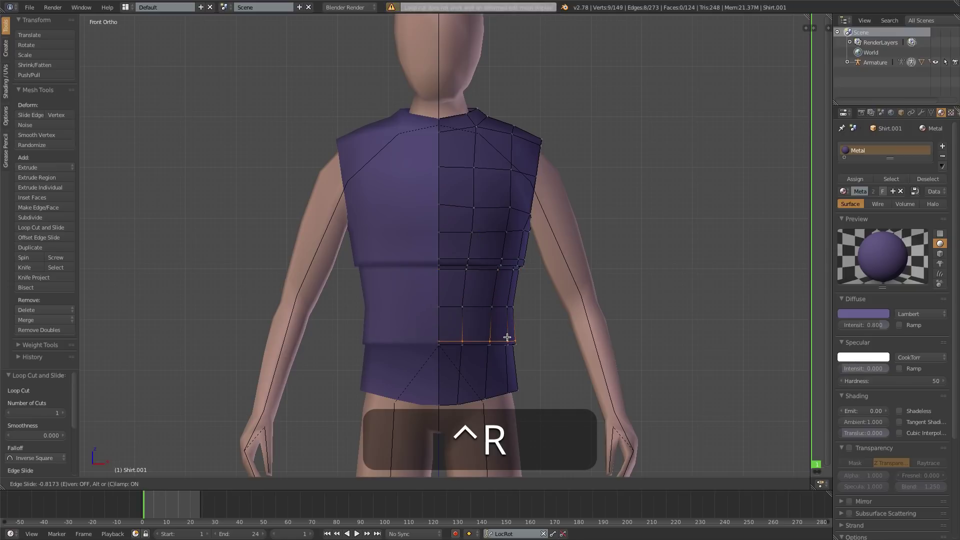
pyautogui.click(508, 339)
pyautogui.hotkey('ctrl', 'r')
pyautogui.click(509, 340)
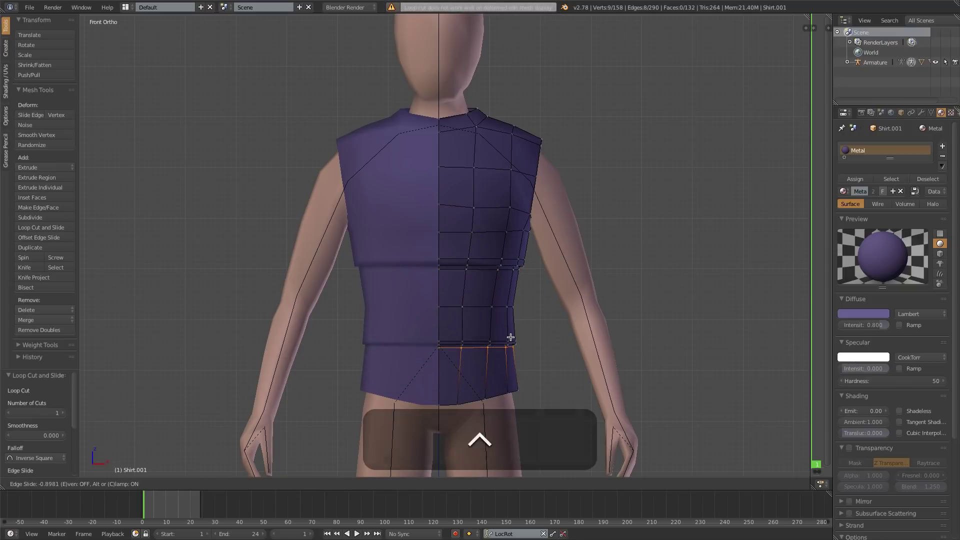
pyautogui.click(509, 337)
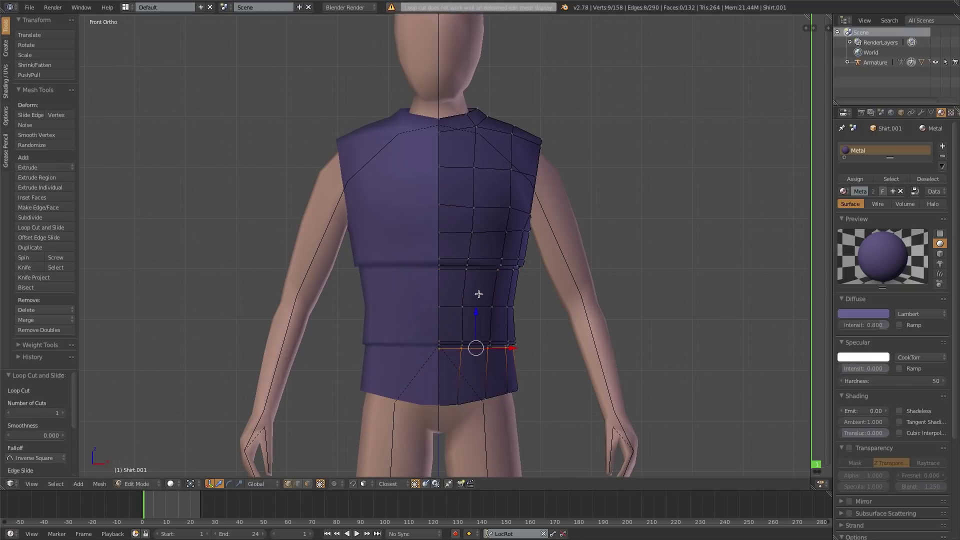
# Move the edge loop midway between the two ledges sideways by about 0.006 in X
pyautogui.press('z')
pyautogui.press('b')
pyautogui.moveTo(445, 293); pyautogui.dragTo(548, 320)
pyautogui.press('g')
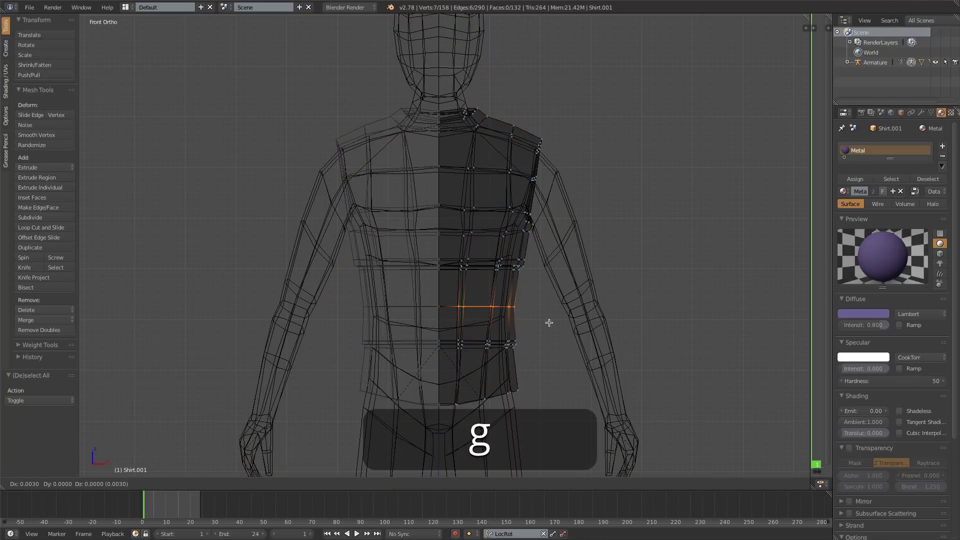
pyautogui.click(549, 323)
pyautogui.press('z')
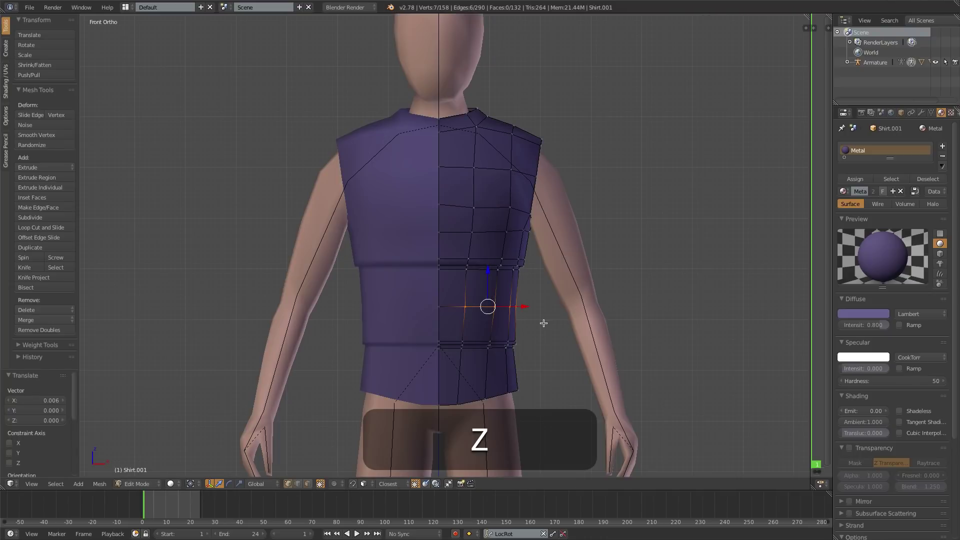
pyautogui.press('Tab')
pyautogui.scroll(-4, 504, 311)
pyautogui.scroll(1, 471, 279)
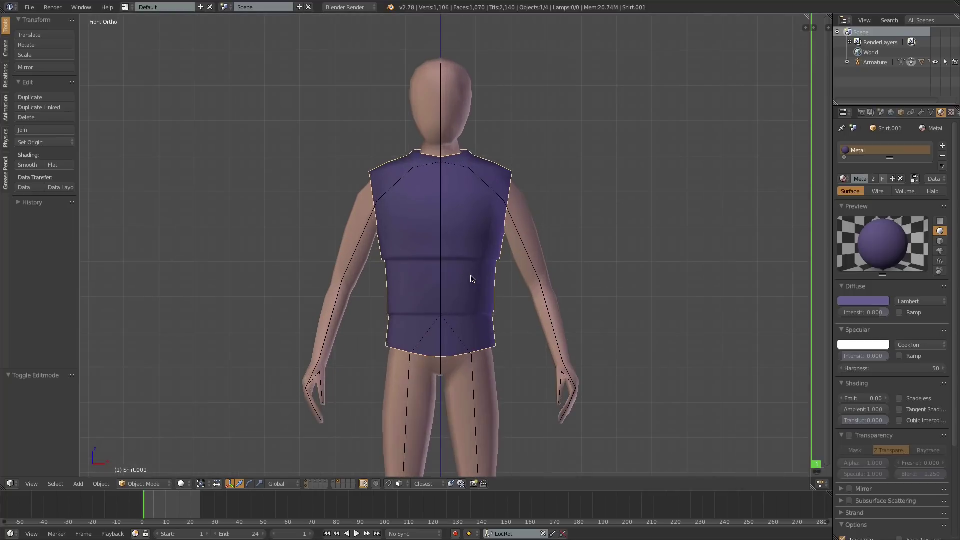
# Select all edge loops around the chest ledge, front and back, and raise them by about 0.025
pyautogui.press('Tab')
pyautogui.press('z')
pyautogui.press('a')
pyautogui.press('b')
pyautogui.moveTo(373, 243); pyautogui.dragTo(509, 268)
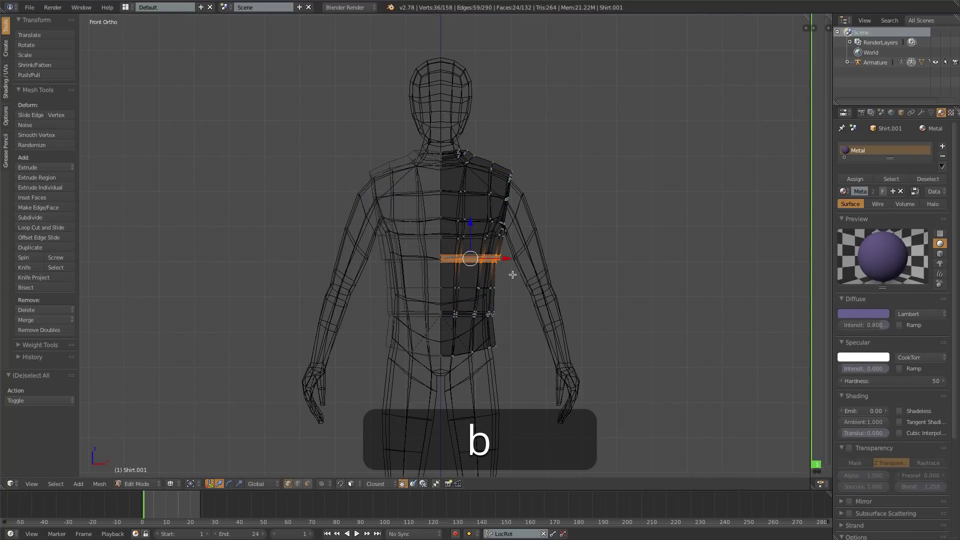
pyautogui.scroll(3, 513, 275)
pyautogui.press('g')
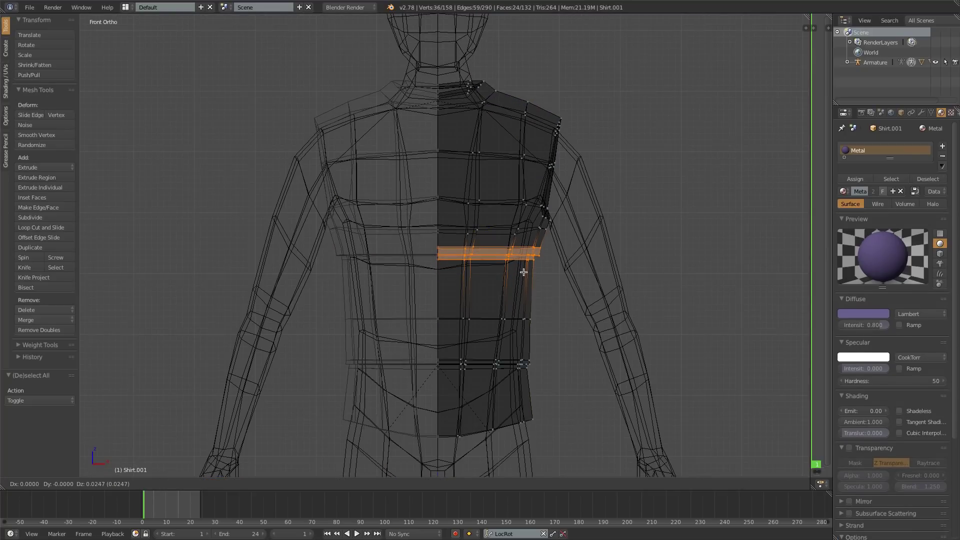
pyautogui.click(524, 271)
pyautogui.press('z')
pyautogui.press('z')
# Select all edge loops around the waist ledge, front and back, and raise them slightly
pyautogui.press('a')
pyautogui.press('b')
pyautogui.moveTo(397, 342); pyautogui.dragTo(575, 379)
pyautogui.press('g')
pyautogui.click(575, 370)
# Raise the edge loop midway between the chest and waist ledges by about 0.025 in Z
pyautogui.press('a')
pyautogui.press('b')
pyautogui.moveTo(426, 303); pyautogui.dragTo(556, 332)
pyautogui.press('g')
pyautogui.press('z')
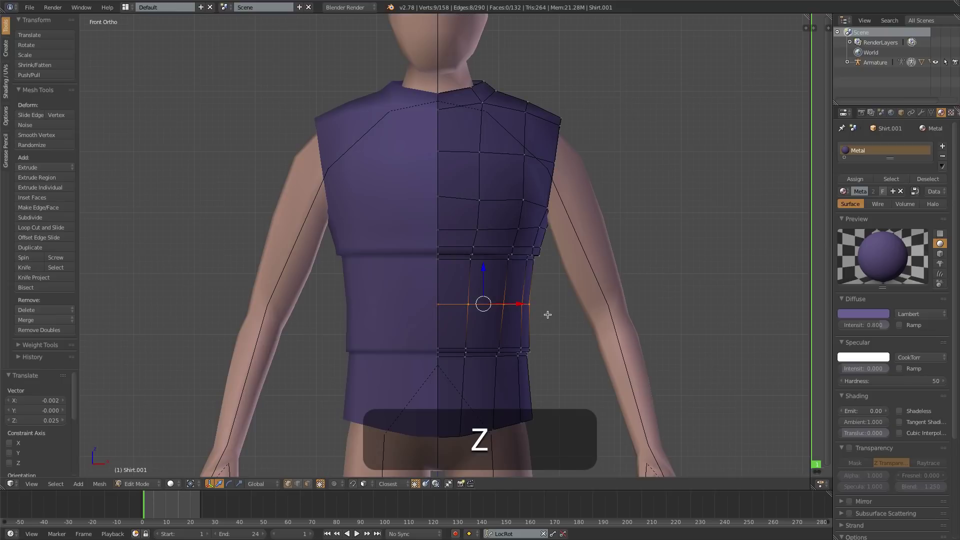
pyautogui.press('Tab')
pyautogui.moveTo(540, 322); pyautogui.dragTo(524, 299, button='middle')
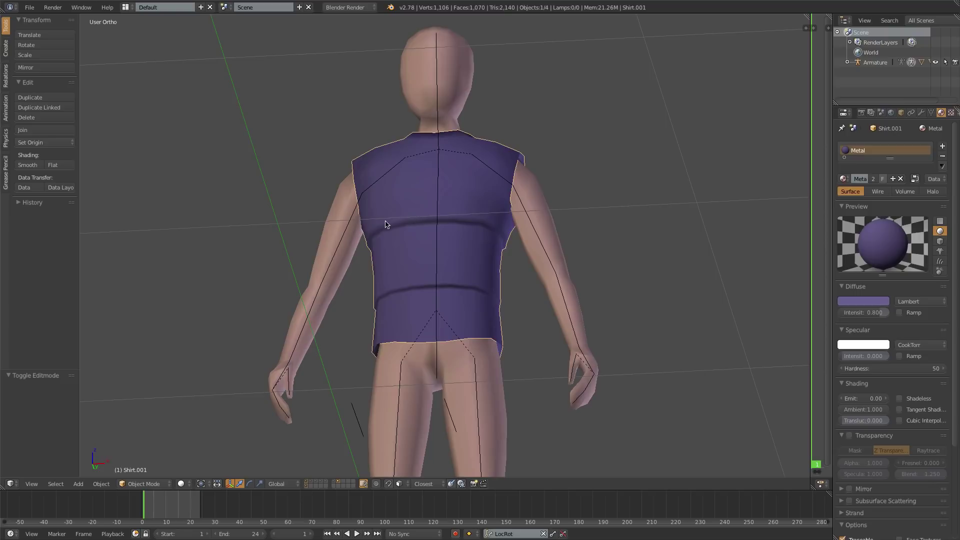
# Add a second material slot with Metal_dark and assign it to the thin face loops under the chest and waist ledges
pyautogui.press('Tab')
pyautogui.scroll(2, 436, 217)
pyautogui.hotkey('ctrl', 'Tab')
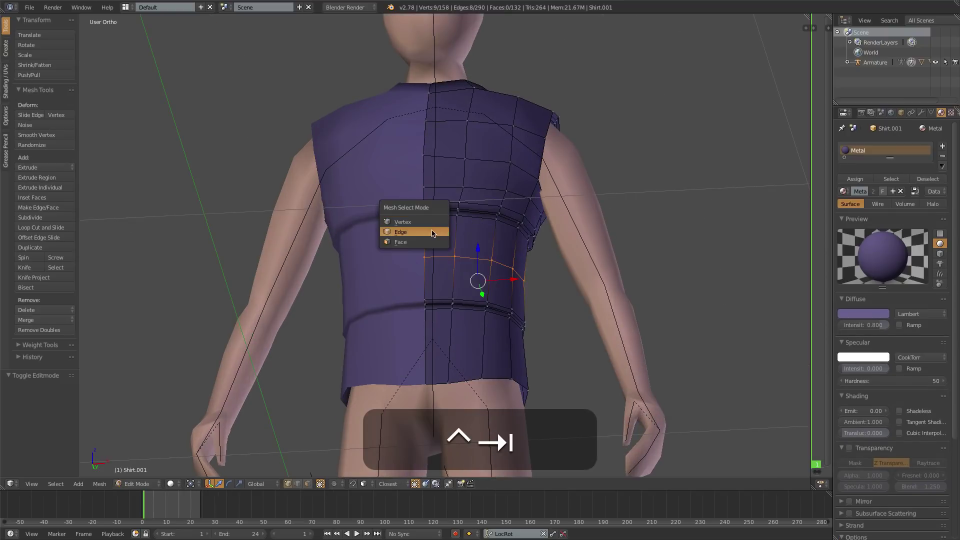
pyautogui.click(430, 239)
pyautogui.press('alt')
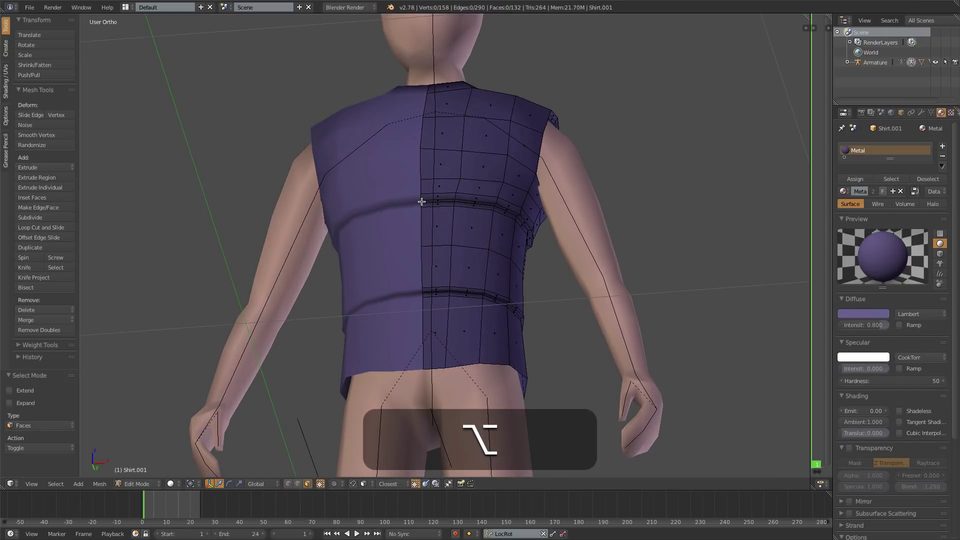
pyautogui.keyDown('alt'); pyautogui.click(454, 200); pyautogui.keyUp('alt')
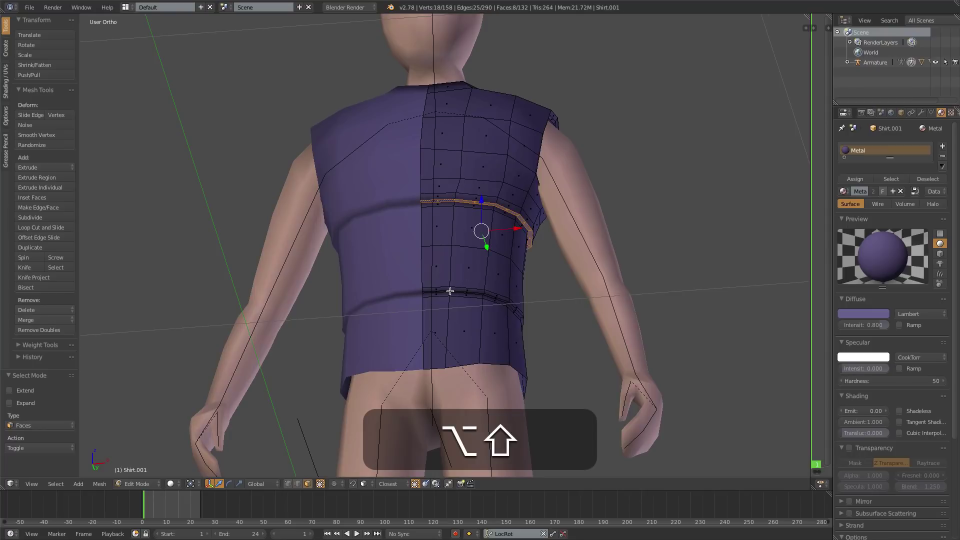
pyautogui.scroll(4, 460, 293)
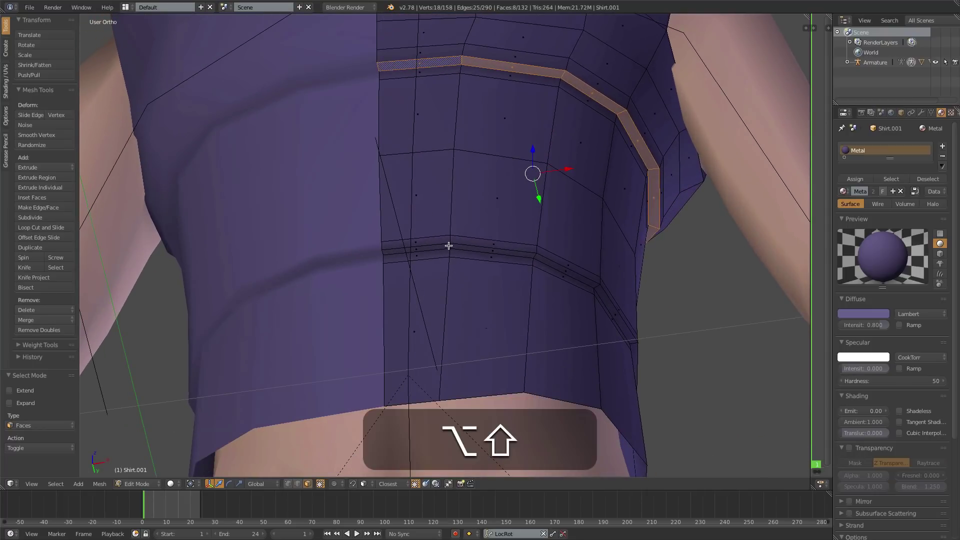
pyautogui.keyDown('alt'); pyautogui.keyDown('shift'); pyautogui.click(449, 245); pyautogui.keyUp('shift'); pyautogui.keyUp('alt')
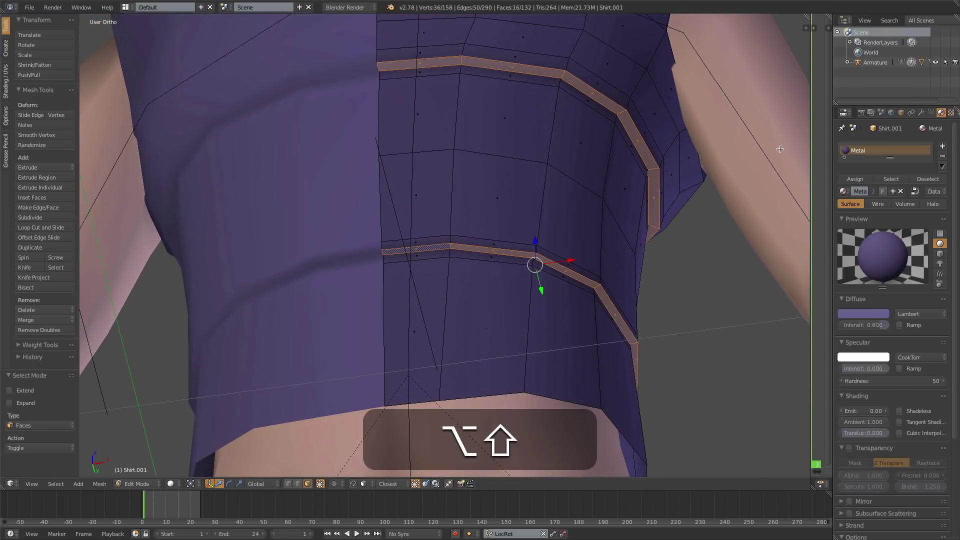
pyautogui.click(943, 146)
pyautogui.click(843, 215)
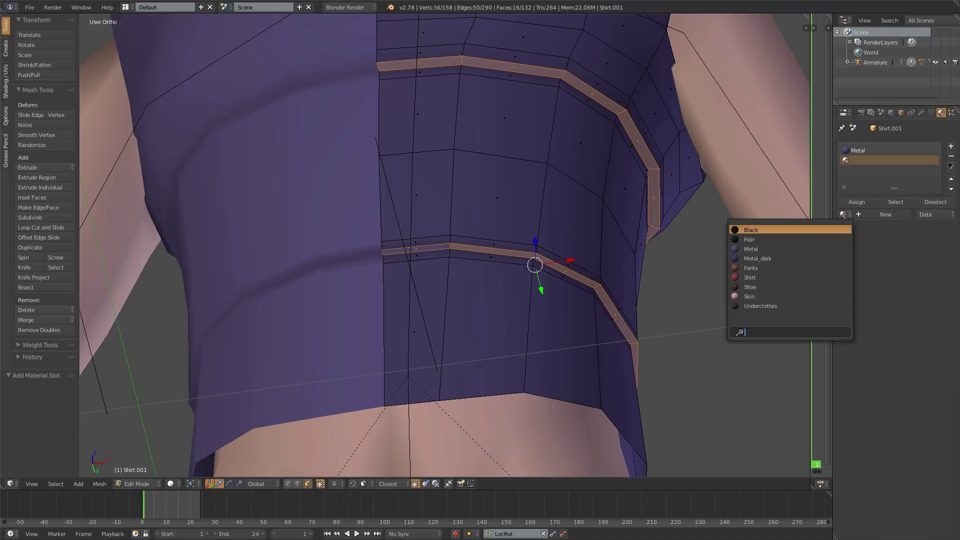
pyautogui.click(768, 259)
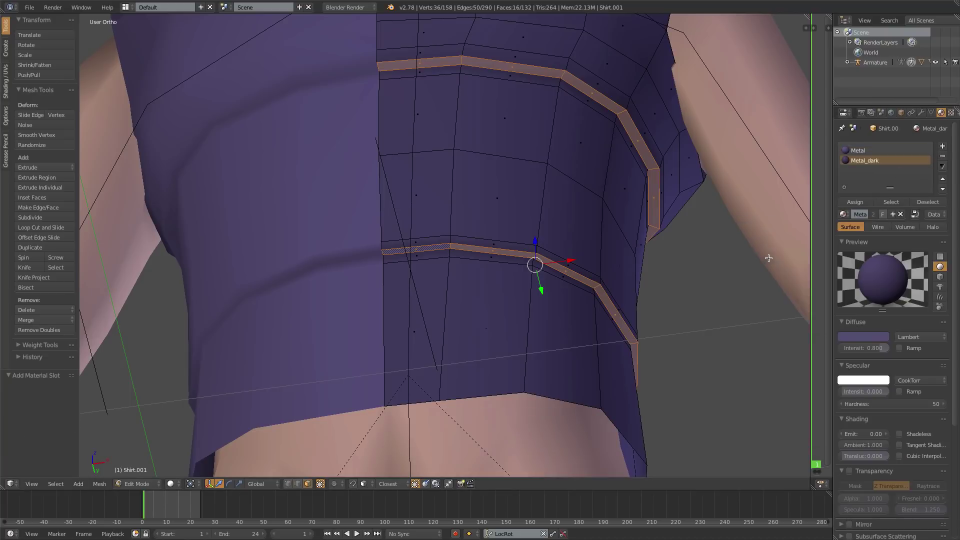
pyautogui.click(856, 202)
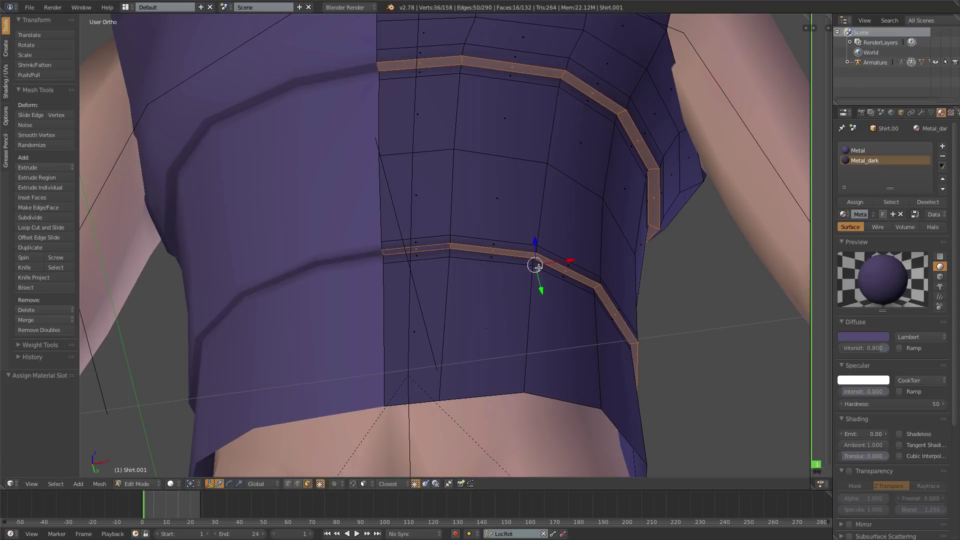
pyautogui.scroll(-3, 511, 224)
pyautogui.press('Tab')
pyautogui.press('Tab')
# Select the underarm vertices at the armhole's base and move them about -0.005 in X and -0.009 in Z
pyautogui.press('KP_1')
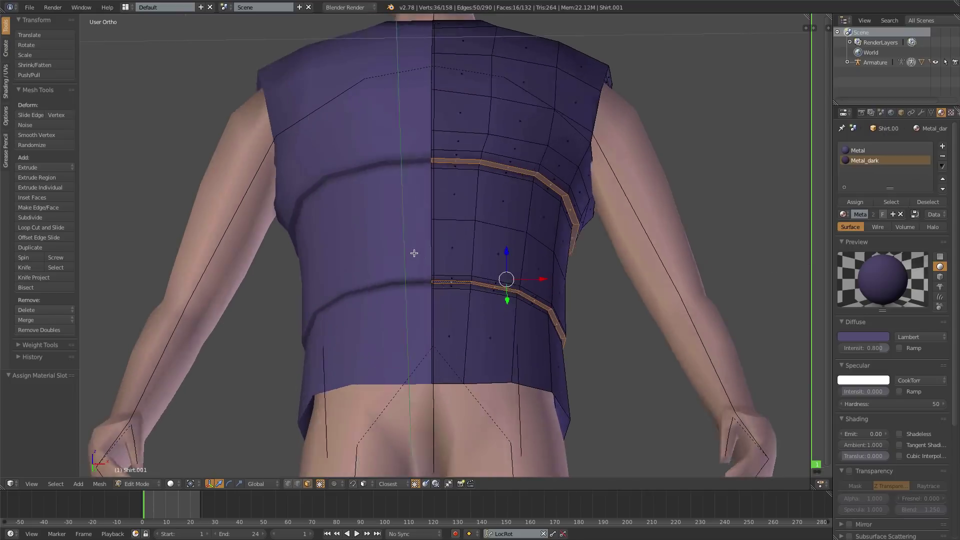
pyautogui.scroll(-3, 435, 259)
pyautogui.hotkey('ctrl', 'Tab')
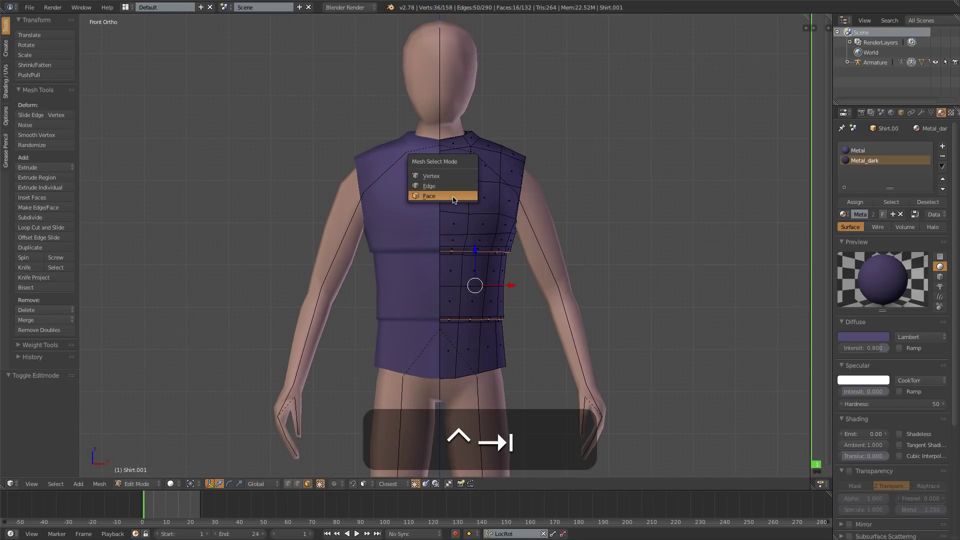
pyautogui.click(438, 176)
pyautogui.scroll(4, 592, 236)
pyautogui.keyDown('shift'); pyautogui.moveTo(592, 237); pyautogui.dragTo(395, 203, button='middle'); pyautogui.keyUp('shift')
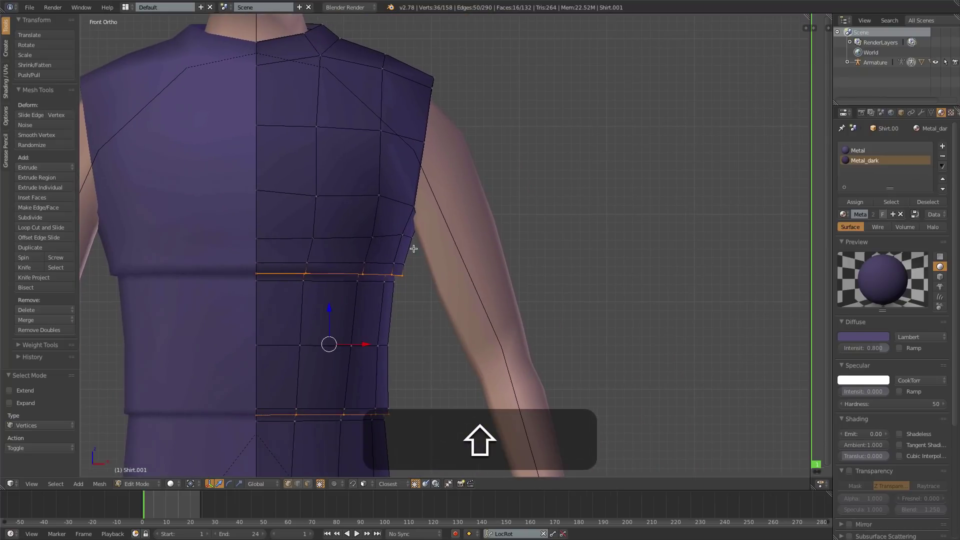
pyautogui.hotkey('shift', 'z')
pyautogui.press('a')
pyautogui.press('b')
pyautogui.moveTo(398, 198); pyautogui.dragTo(442, 253)
pyautogui.press('g')
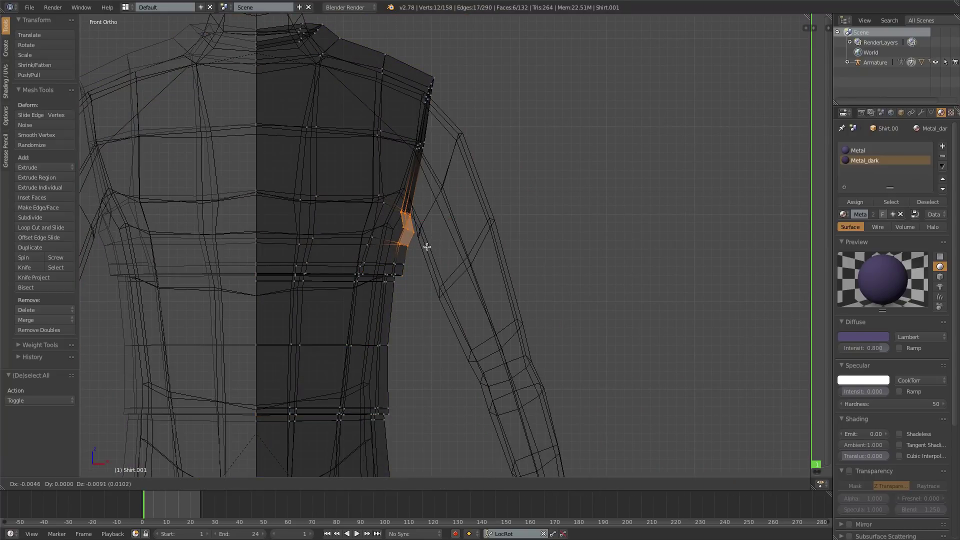
pyautogui.click(427, 246)
pyautogui.press('z')
# Nudge the selected underarm vertices further by about -0.002 in X and -0.005 in Z in the front view
pyautogui.moveTo(432, 206); pyautogui.dragTo(426, 226, button='middle')
pyautogui.press('KP_1')
pyautogui.press('g')
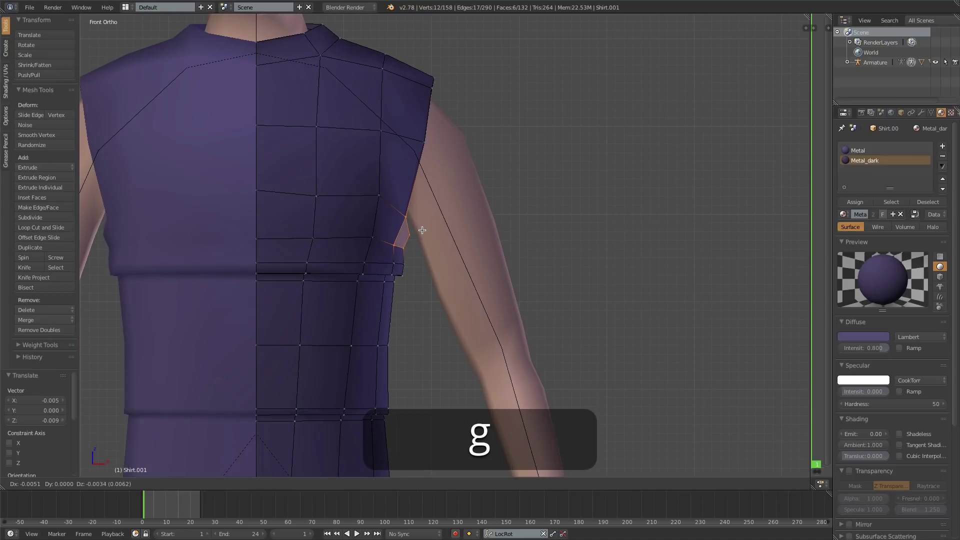
pyautogui.click(424, 231)
pyautogui.moveTo(423, 231); pyautogui.dragTo(462, 240, button='middle')
pyautogui.press('KP_1')
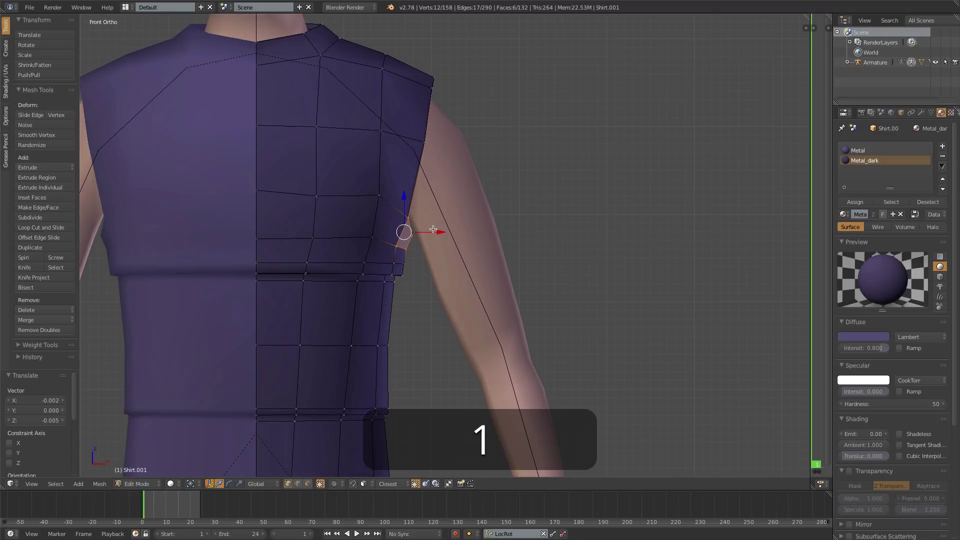
# Delete the extra edge loop running around the inside rim of the armhole
pyautogui.keyDown('shift'); pyautogui.moveTo(369, 200); pyautogui.dragTo(466, 142, button='middle'); pyautogui.keyUp('shift')
pyautogui.moveTo(550, 80); pyautogui.dragTo(427, 96, button='middle')
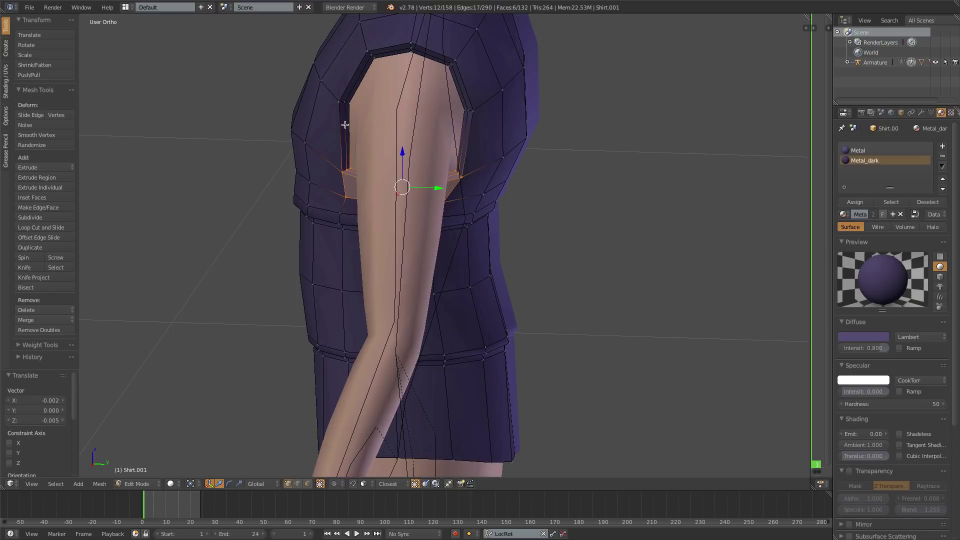
pyautogui.keyDown('alt'); pyautogui.rightClick(347, 88); pyautogui.keyUp('alt')
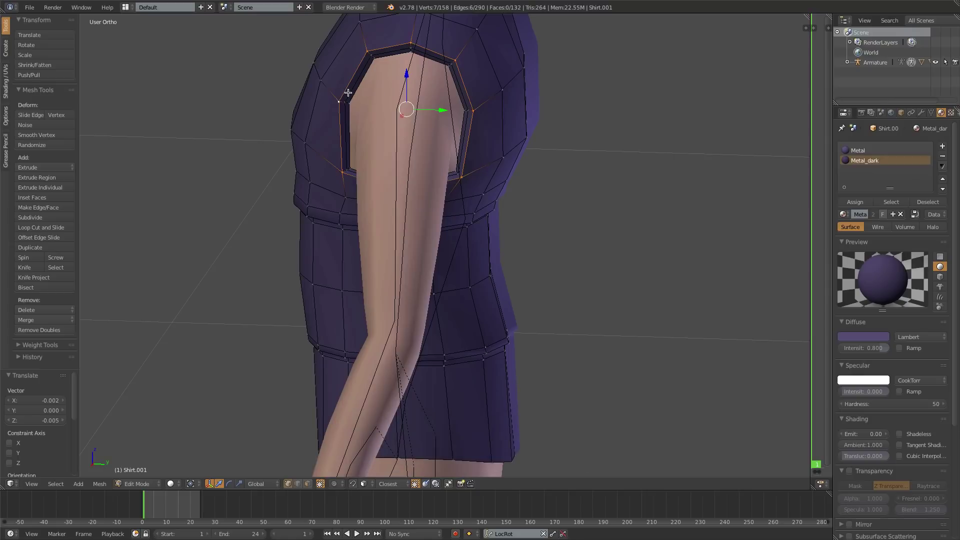
pyautogui.press('alt')
pyautogui.keyDown('alt'); pyautogui.rightClick(354, 88); pyautogui.keyUp('alt')
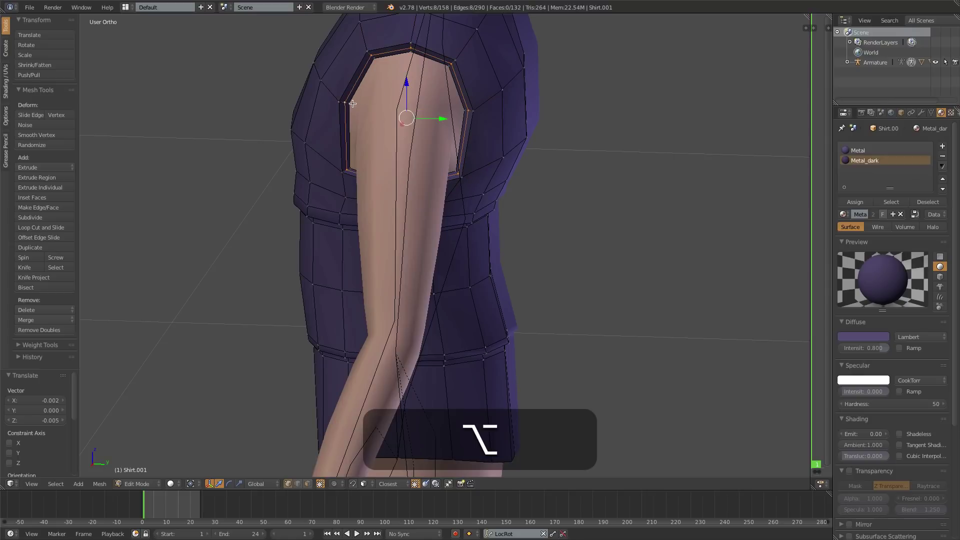
pyautogui.press('x')
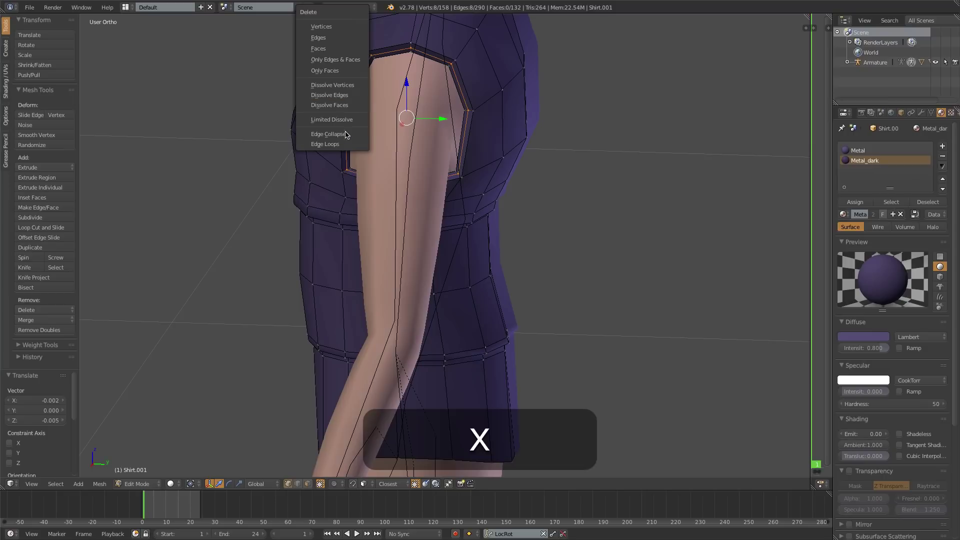
pyautogui.click(326, 144)
# Delete the extra edge loop inside the rim of the neck opening
pyautogui.keyDown('shift'); pyautogui.moveTo(390, 98); pyautogui.dragTo(402, 306, button='middle'); pyautogui.keyUp('shift')
pyautogui.moveTo(444, 201); pyautogui.dragTo(390, 240, button='middle')
pyautogui.keyDown('alt'); pyautogui.click(422, 166); pyautogui.keyUp('alt')
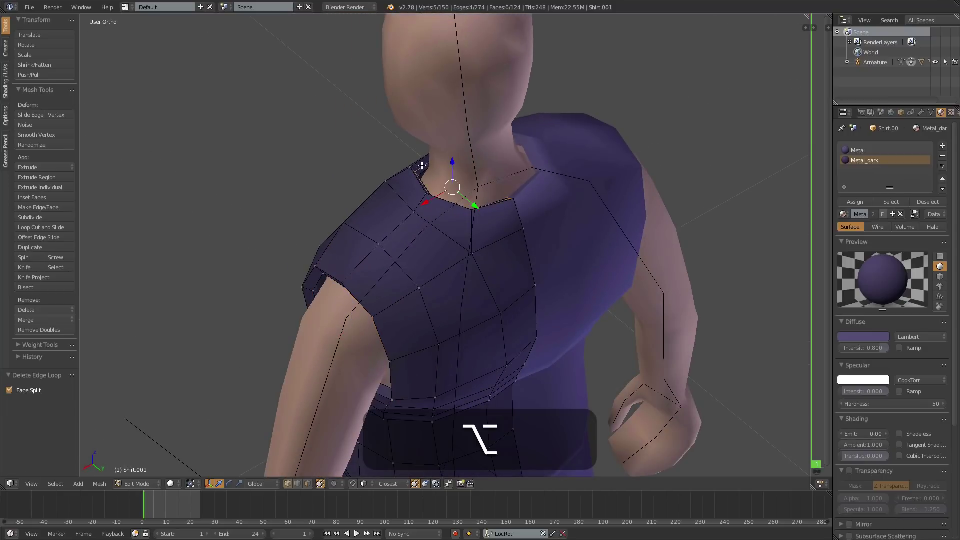
pyautogui.press('x')
pyautogui.click(418, 167)
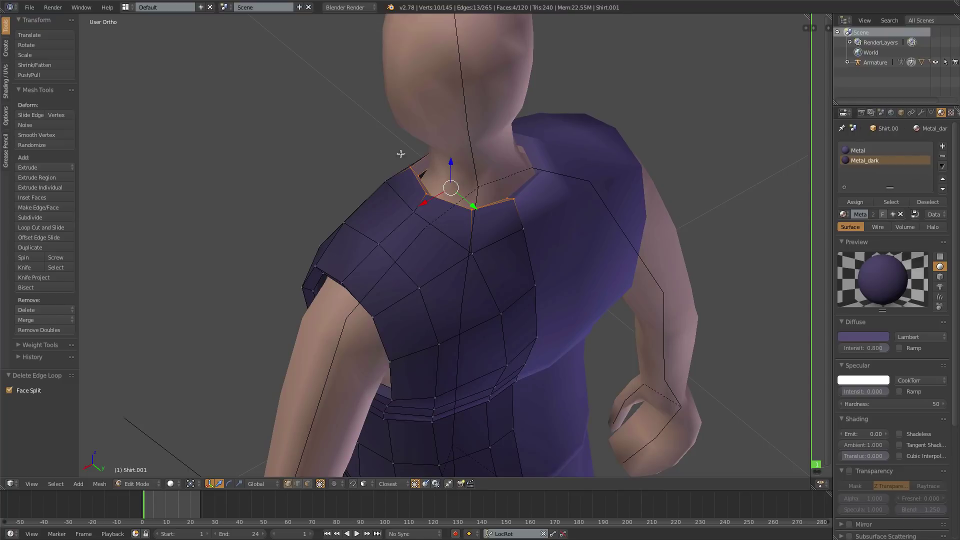
# Leave mesh editing and unhide the original red shirt
pyautogui.press('Tab')
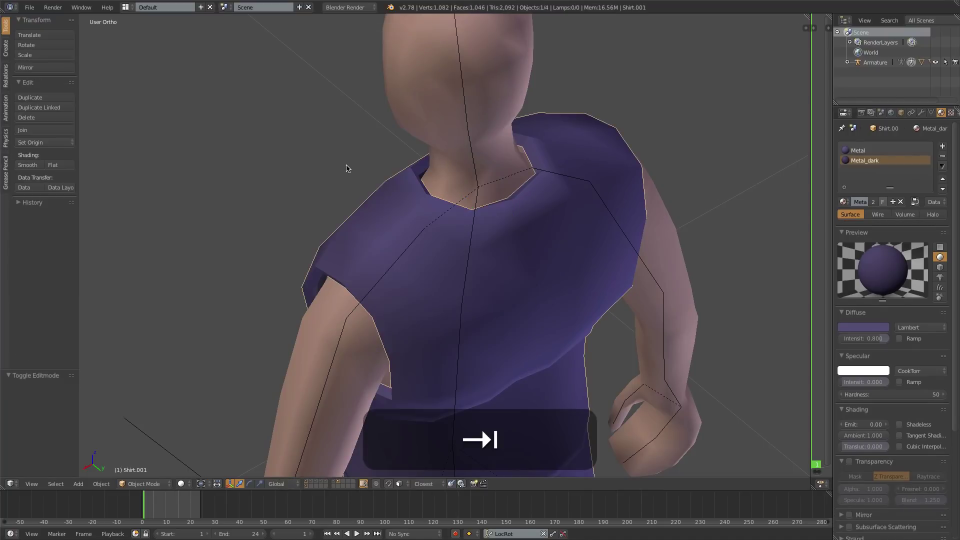
pyautogui.hotkey('alt', 'h')
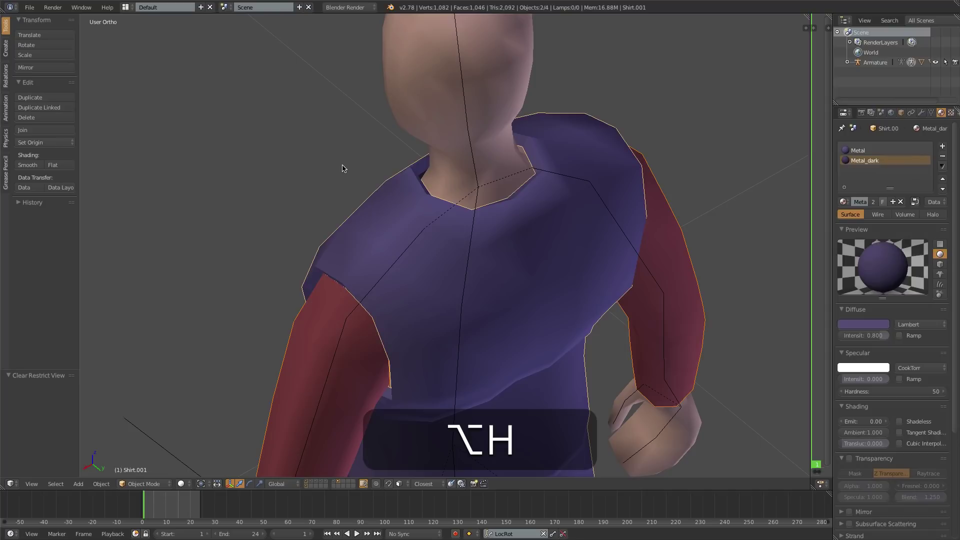
# Assign the Underclothes material to the original red shirt object
pyautogui.rightClick(314, 343)
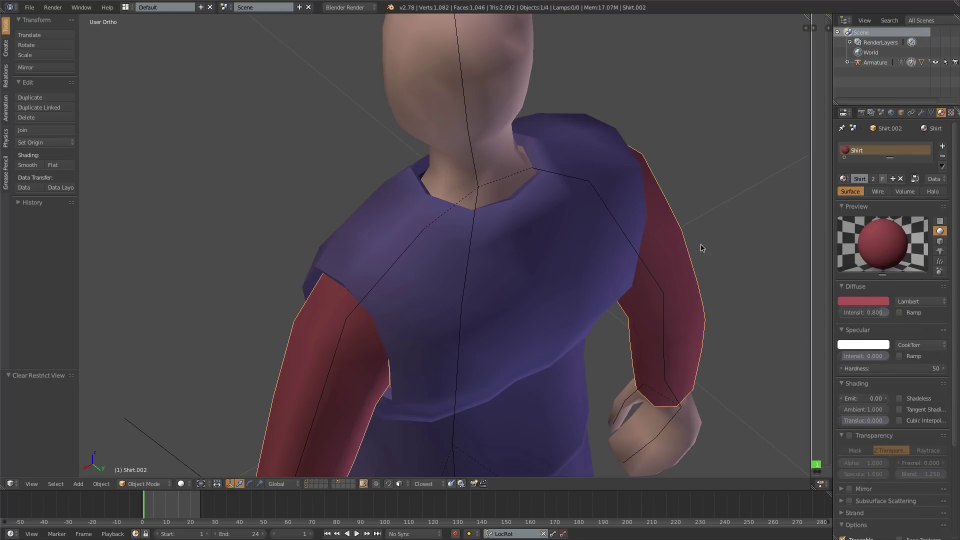
pyautogui.click(843, 179)
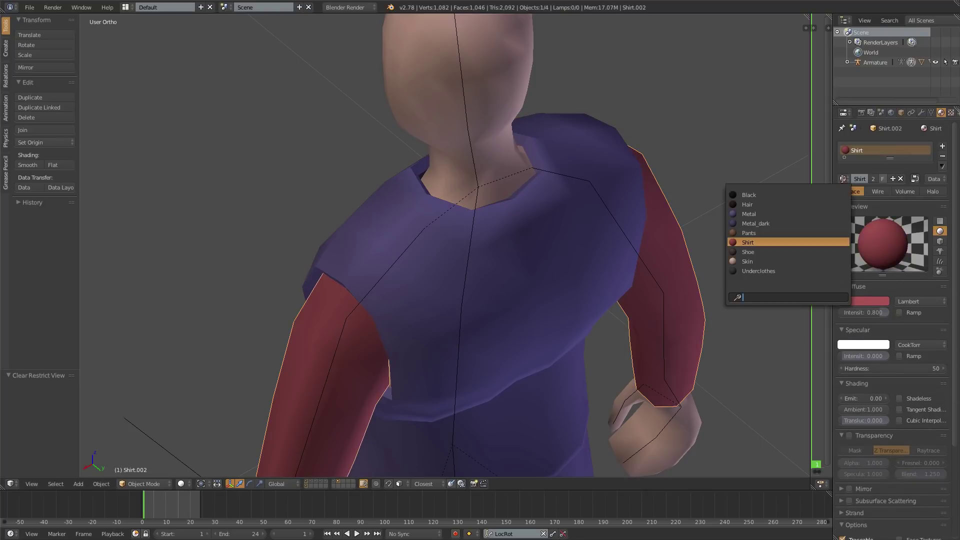
pyautogui.click(792, 272)
# Duplicate the sleeve faces from below the shoulder to the wrist in the front view and separate them into their own object
pyautogui.press('KP_1')
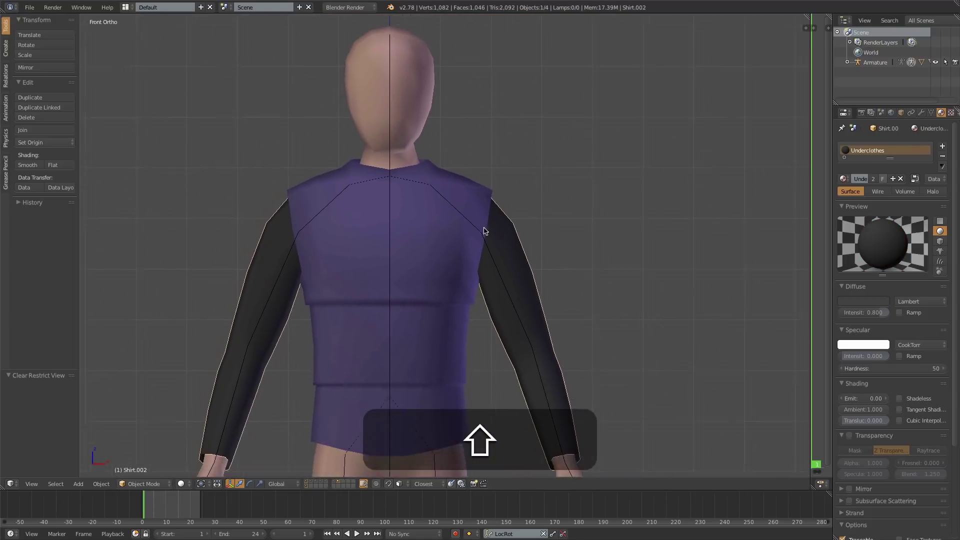
pyautogui.keyDown('shift'); pyautogui.moveTo(484, 231); pyautogui.dragTo(463, 199, button='middle'); pyautogui.keyUp('shift')
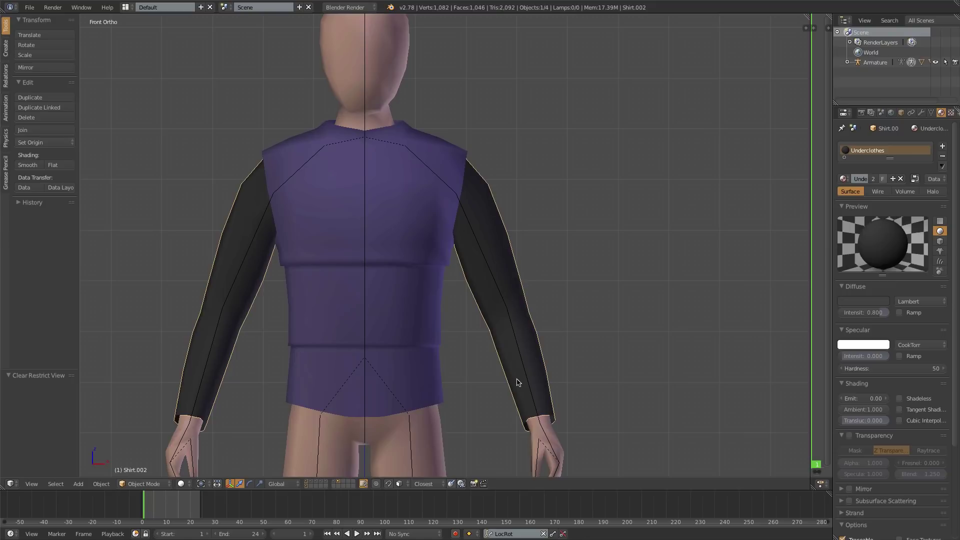
pyautogui.press('Tab')
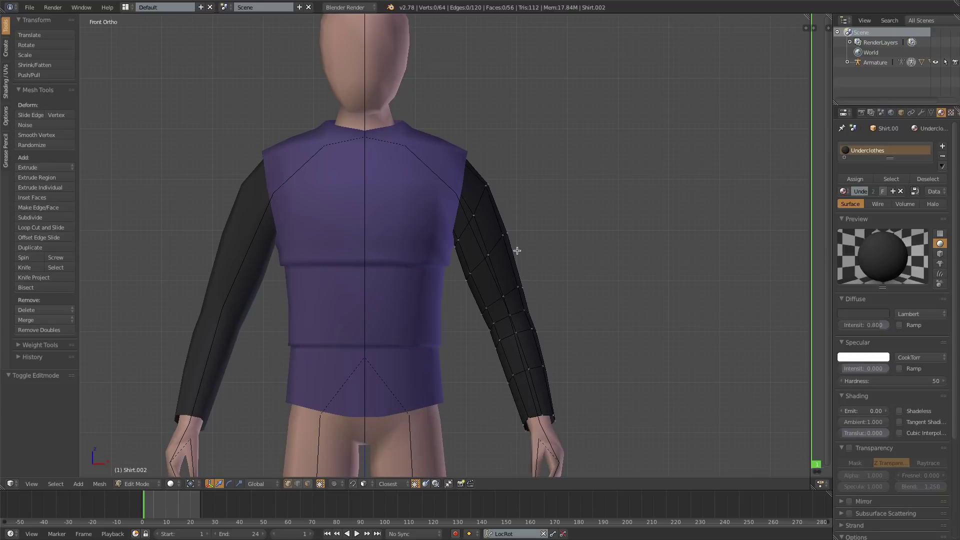
pyautogui.hotkey('ctrl', 'Tab')
pyautogui.click(510, 275)
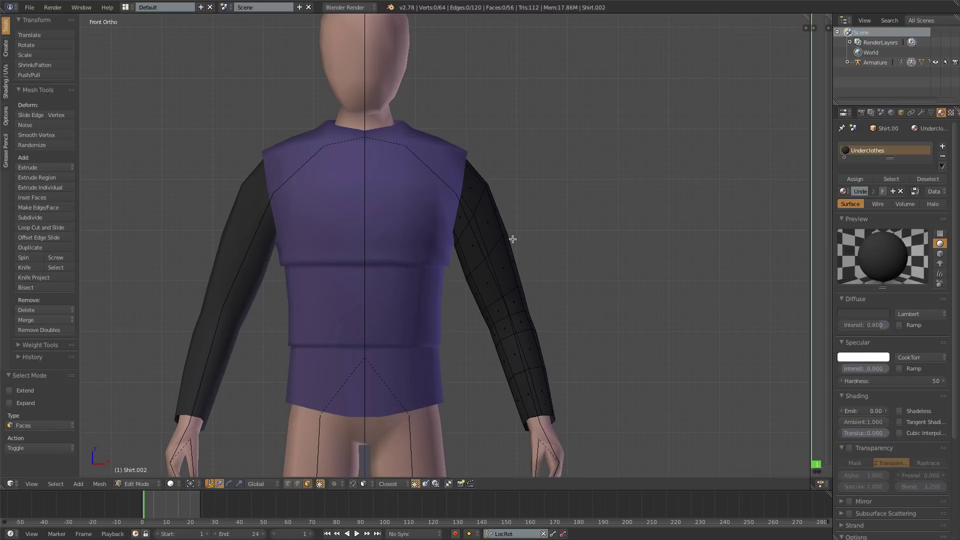
pyautogui.press('z')
pyautogui.press('c')
pyautogui.moveTo(516, 264)
pyautogui.mouseDown()
pyautogui.moveTo(497, 266)
pyautogui.moveTo(519, 390)
pyautogui.mouseUp()
pyautogui.scroll(2, 525, 355)
pyautogui.press('Escape')
pyautogui.hotkey('shift', 'd')
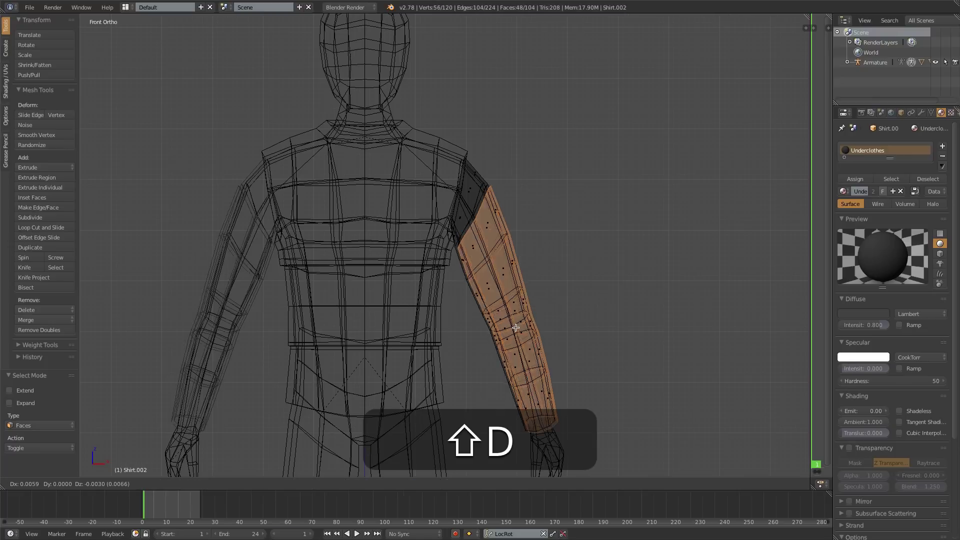
pyautogui.rightClick(516, 327)
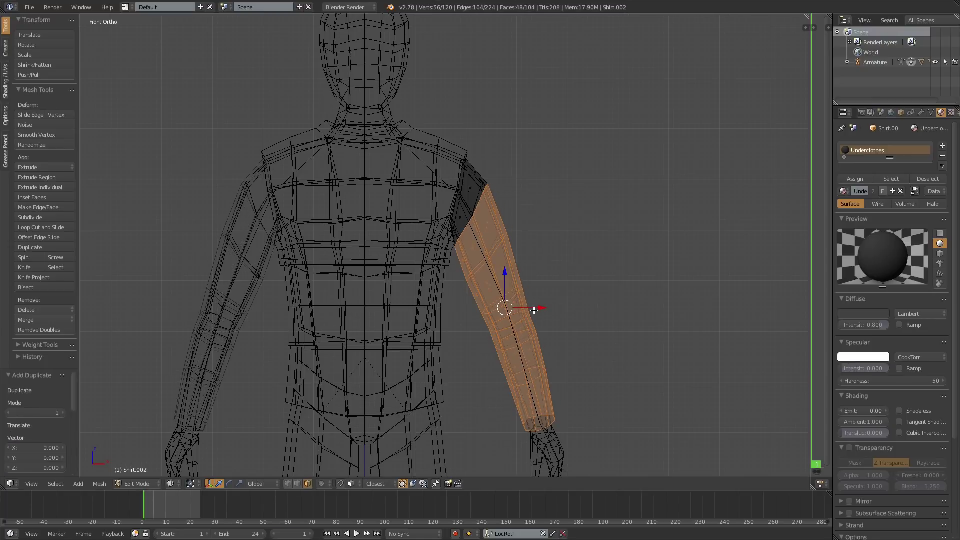
pyautogui.press('p')
pyautogui.click(531, 311)
pyautogui.press('Tab')
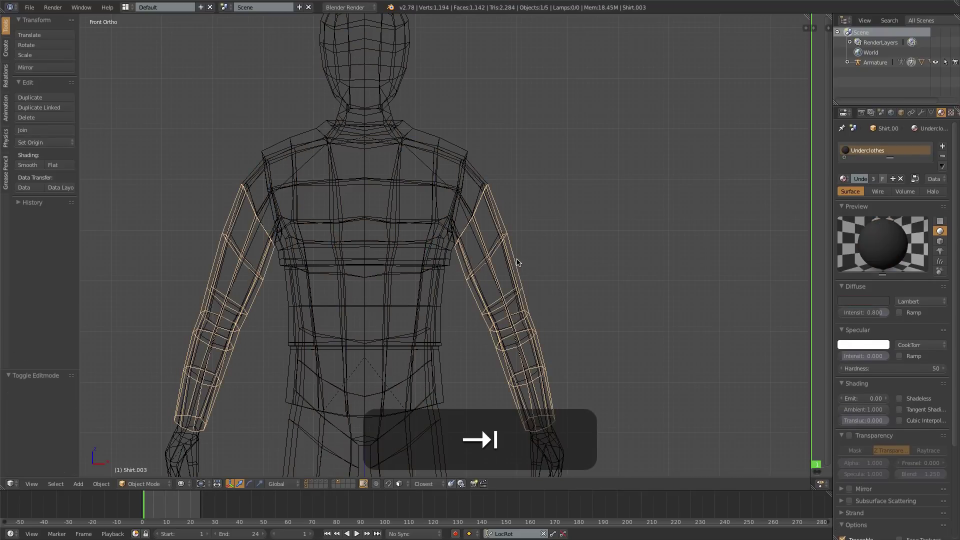
# Fatten the whole separated sleeve mesh outward with a Shrink/Fatten offset of about -0.004
pyautogui.press('Tab')
pyautogui.press('z')
pyautogui.press('a')
pyautogui.hotkey('alt', 's')
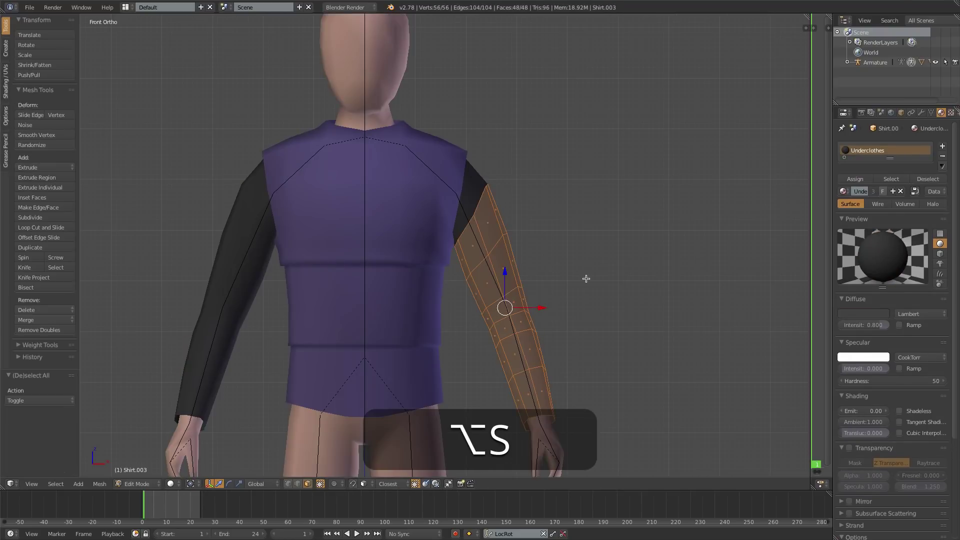
pyautogui.click(588, 278)
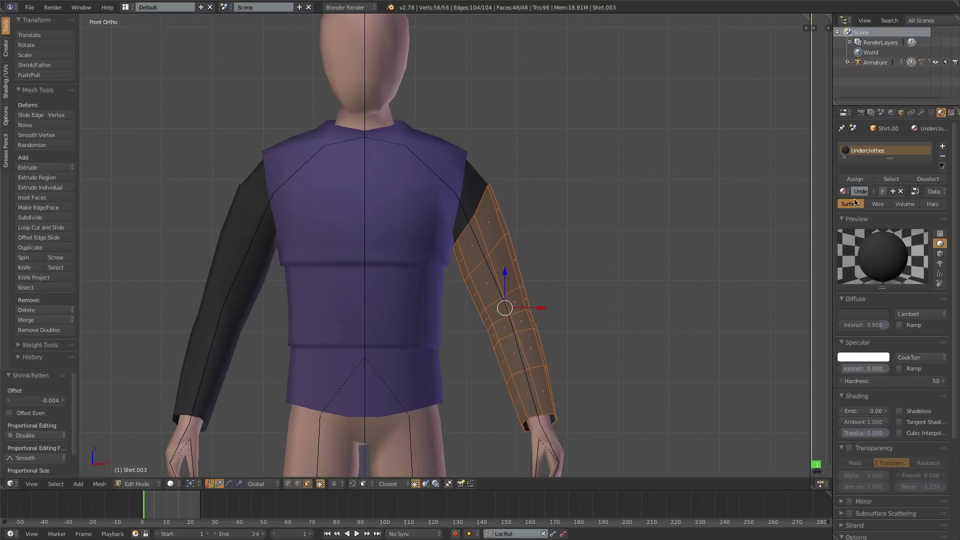
# Assign the Metal material to the separated sleeve object and leave mesh editing
pyautogui.click(843, 191)
pyautogui.click(745, 217)
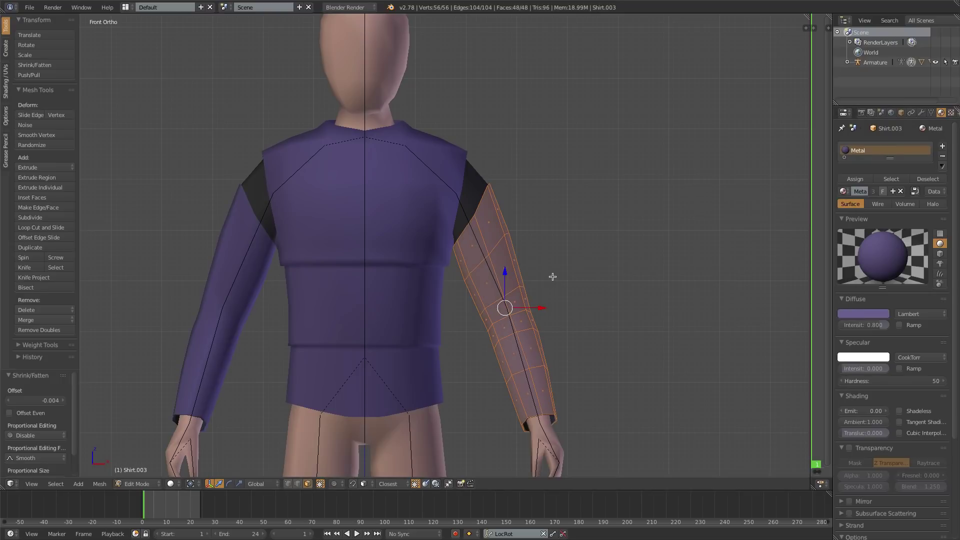
pyautogui.press('Tab')
# Mark the elbow joint with a short grease pencil stroke at the lower end of the upper arm bone
pyautogui.rightClick(488, 268)
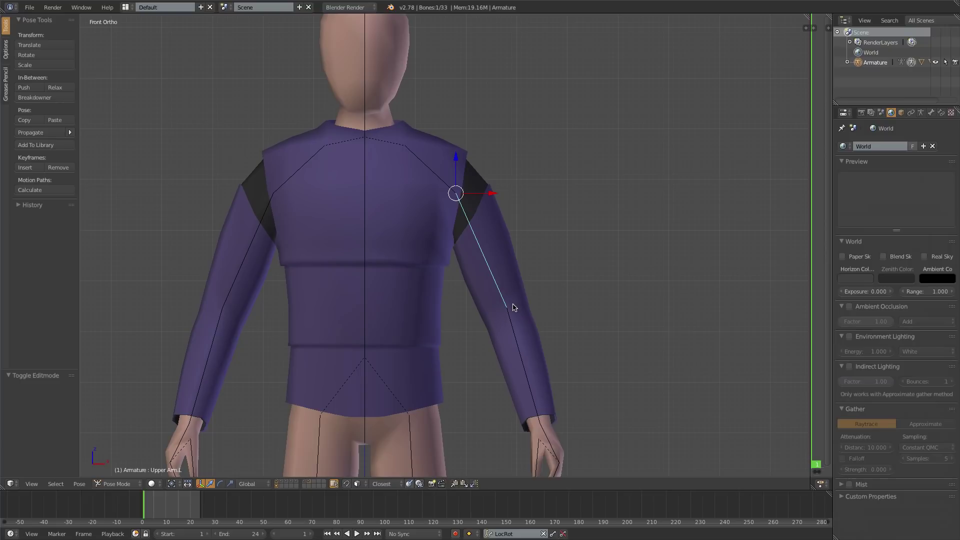
pyautogui.press('d')
pyautogui.moveTo(507, 307); pyautogui.dragTo(501, 310)
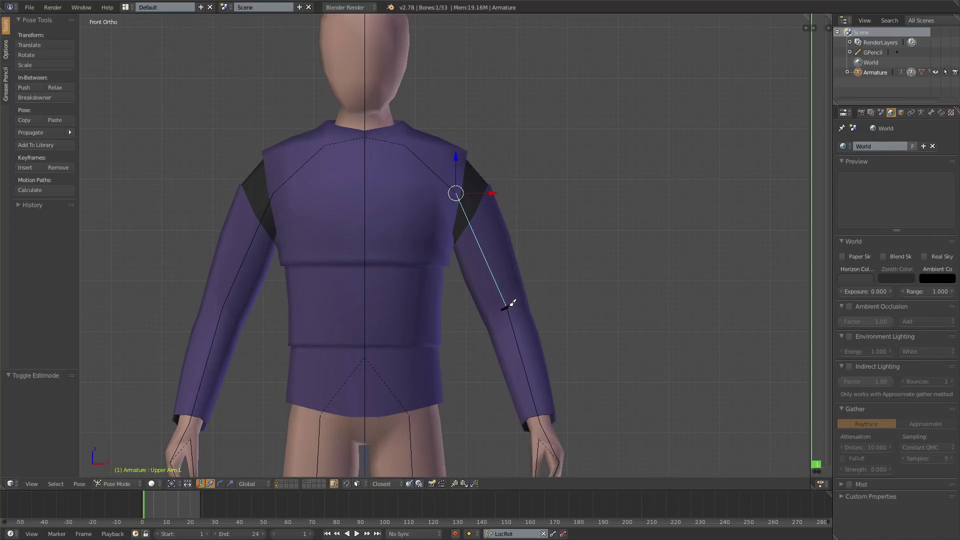
# Move the metal sleeve's middle elbow edge loop by about -0.007 in X and 0.014 in Z to meet the elbow mark
pyautogui.rightClick(517, 290)
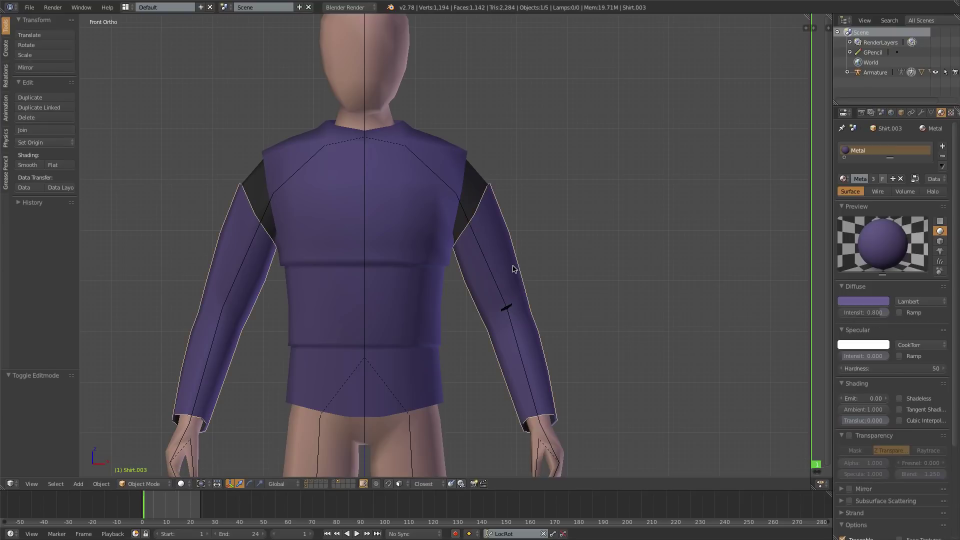
pyautogui.press('Tab')
pyautogui.scroll(3, 520, 320)
pyautogui.scroll(3, 538, 335)
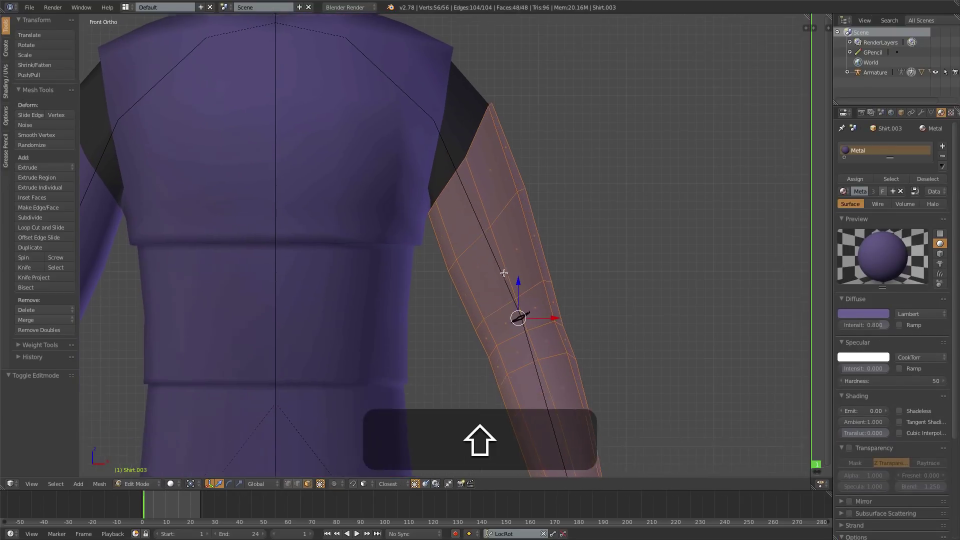
pyautogui.hotkey('ctrl', 'Tab')
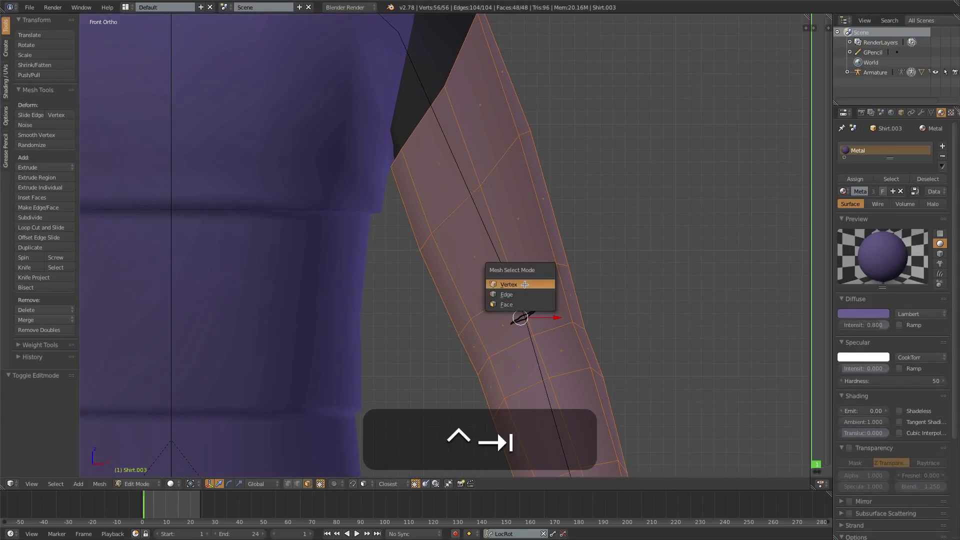
pyautogui.click(525, 284)
pyautogui.keyDown('alt'); pyautogui.rightClick(535, 351); pyautogui.keyUp('alt')
pyautogui.press('g')
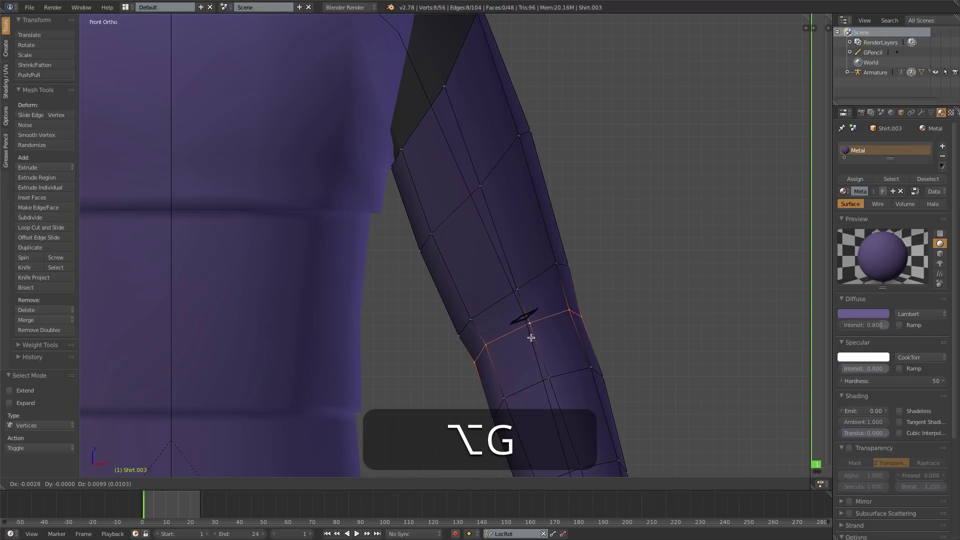
pyautogui.click(527, 333)
# Move the edge loop just above the elbow mark by about -0.007 in X and 0.014 in Z
pyautogui.keyDown('alt'); pyautogui.rightClick(502, 299); pyautogui.keyUp('alt')
pyautogui.press('g')
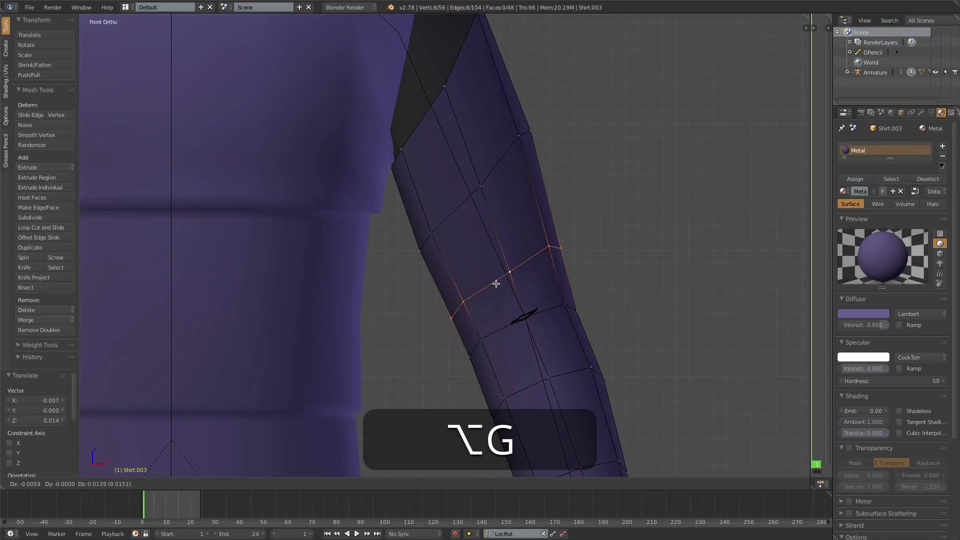
pyautogui.click(495, 279)
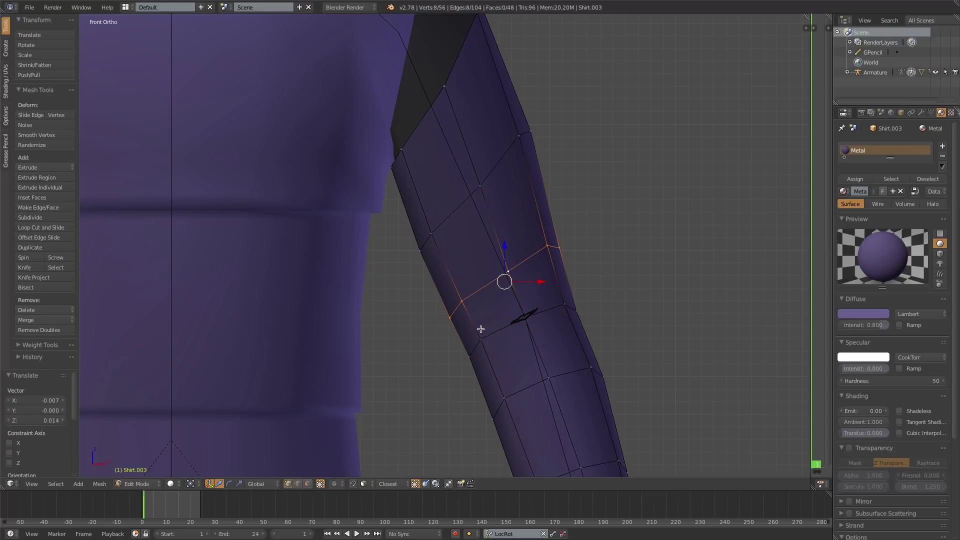
# Select the metal sleeve's edge loop at the elbow mark
pyautogui.keyDown('alt'); pyautogui.rightClick(513, 331); pyautogui.keyUp('alt')
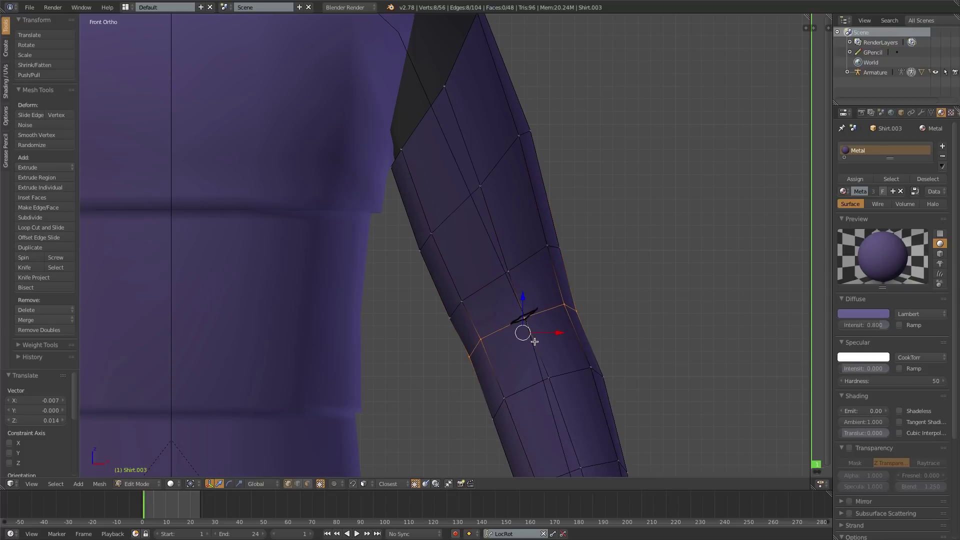
# Rip the sleeve mesh along the elbow edge loop and move the two resulting rims apart to open a gap
pyautogui.press('v')
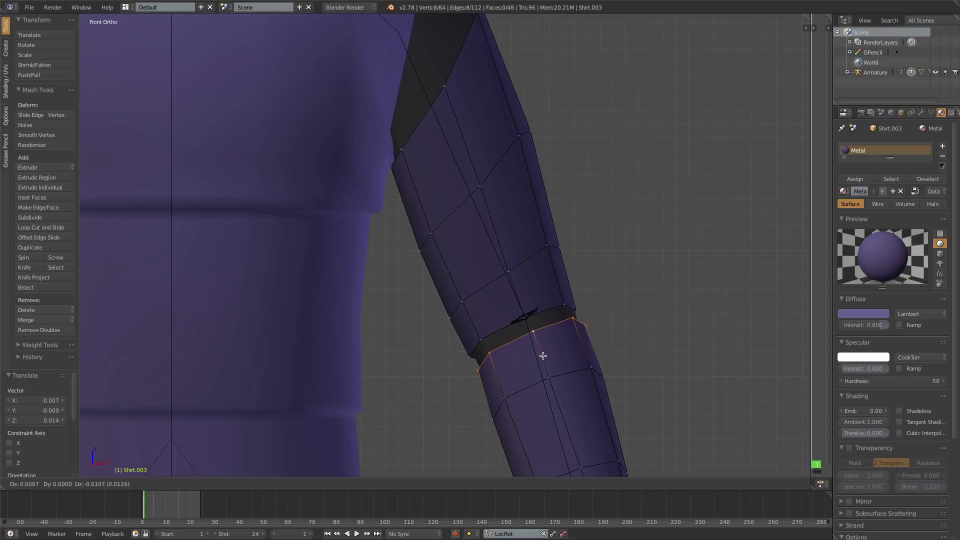
pyautogui.click(543, 355)
pyautogui.keyDown('alt'); pyautogui.rightClick(546, 318); pyautogui.keyUp('alt')
pyautogui.press('g')
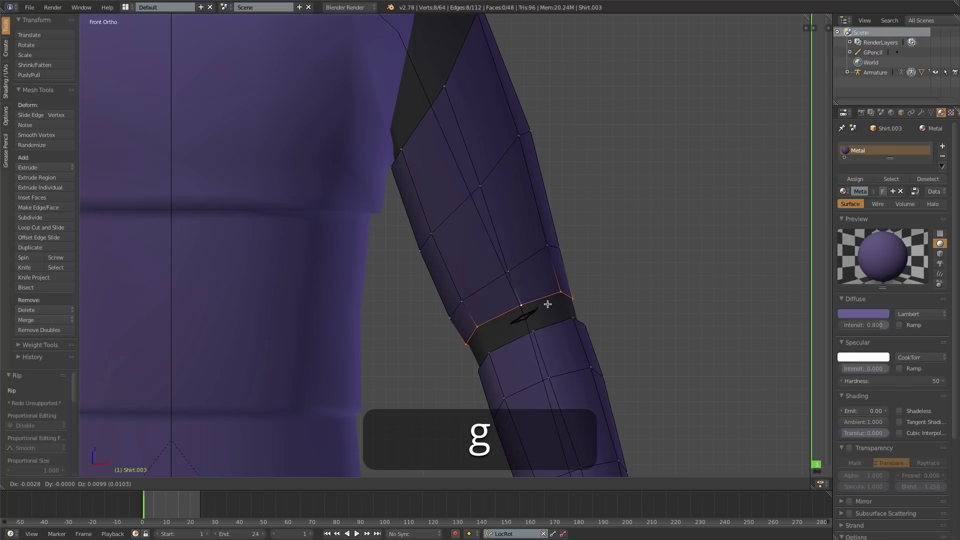
pyautogui.click(548, 300)
# Scale the upper sleeve's rim just above the elbow gap by about 1.09
pyautogui.press('s')
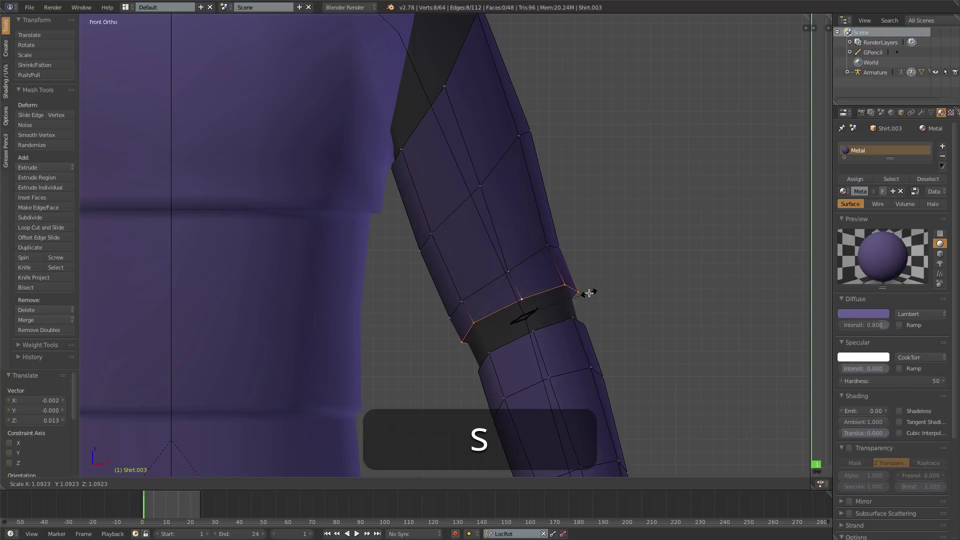
pyautogui.click(586, 294)
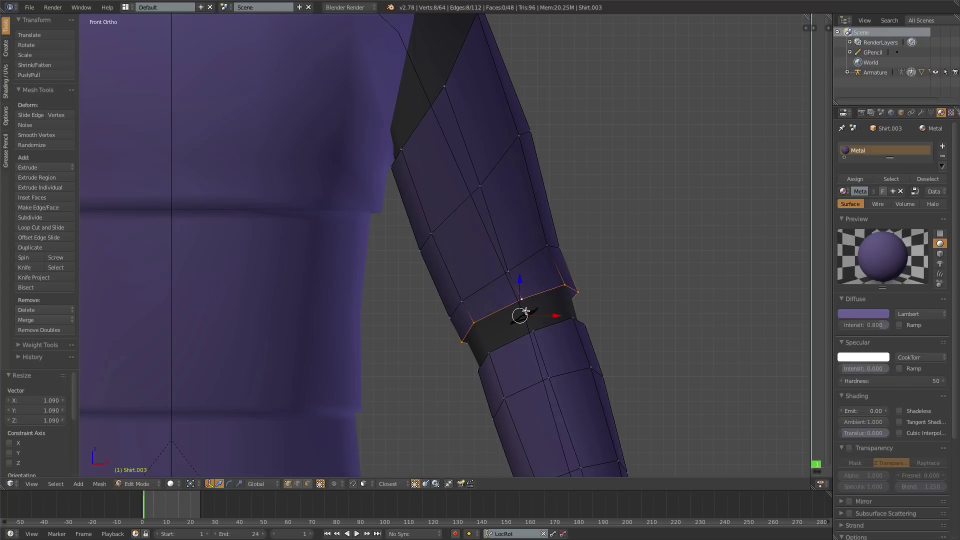
pyautogui.press('d')
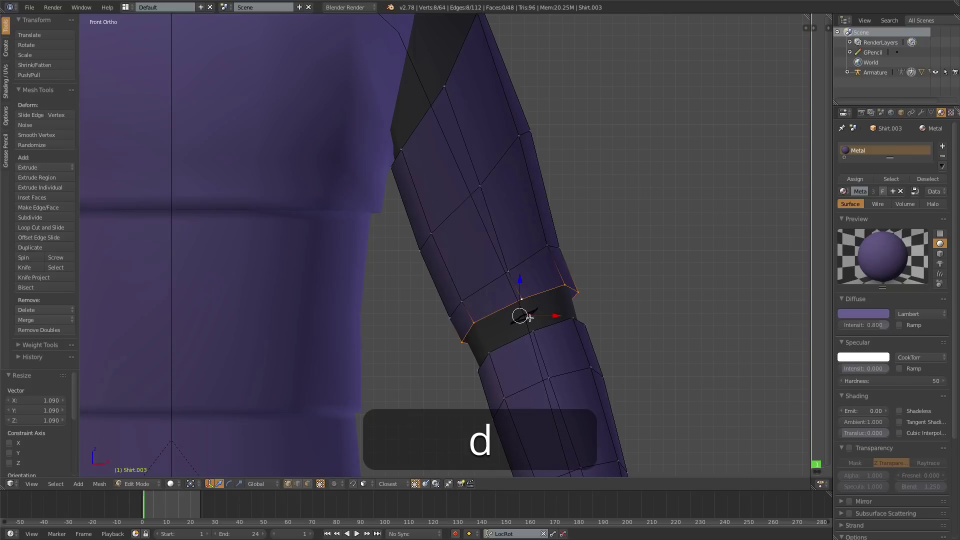
pyautogui.moveTo(529, 317); pyautogui.dragTo(494, 335, button='right')
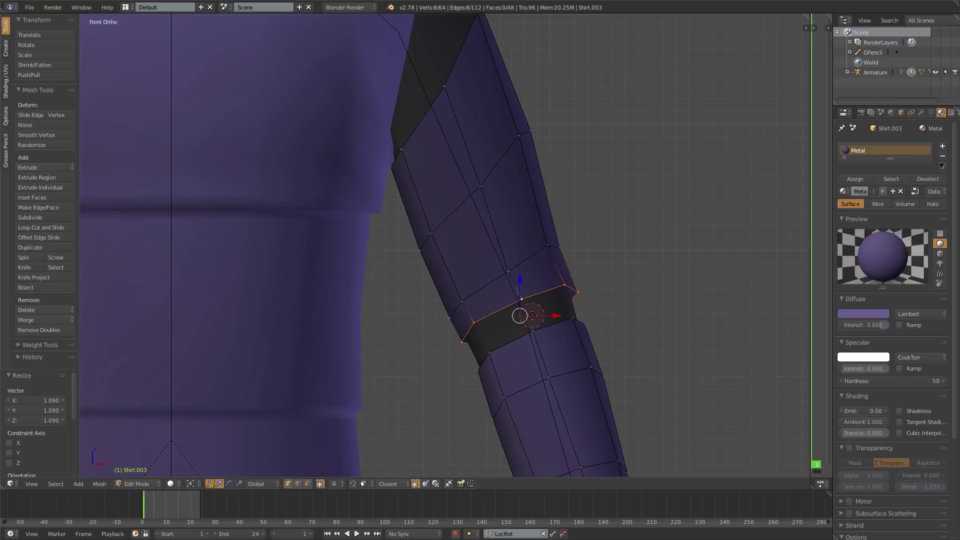
# Enlarge the edge loop above the elbow rim and shift it slightly up, and scale the mid upper-arm loop by about 1.021
pyautogui.keyDown('alt'); pyautogui.rightClick(529, 261); pyautogui.keyUp('alt')
pyautogui.press('s')
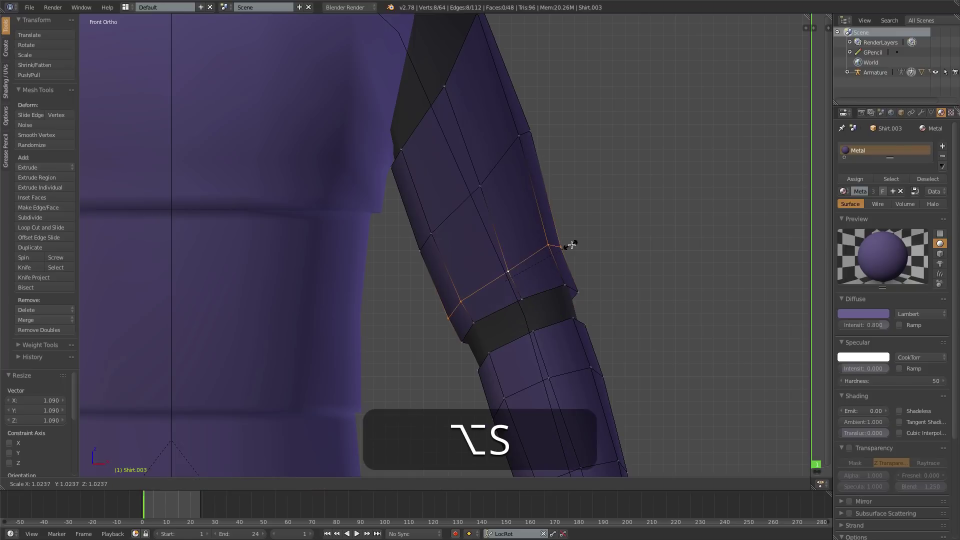
pyautogui.click(576, 244)
pyautogui.press('g')
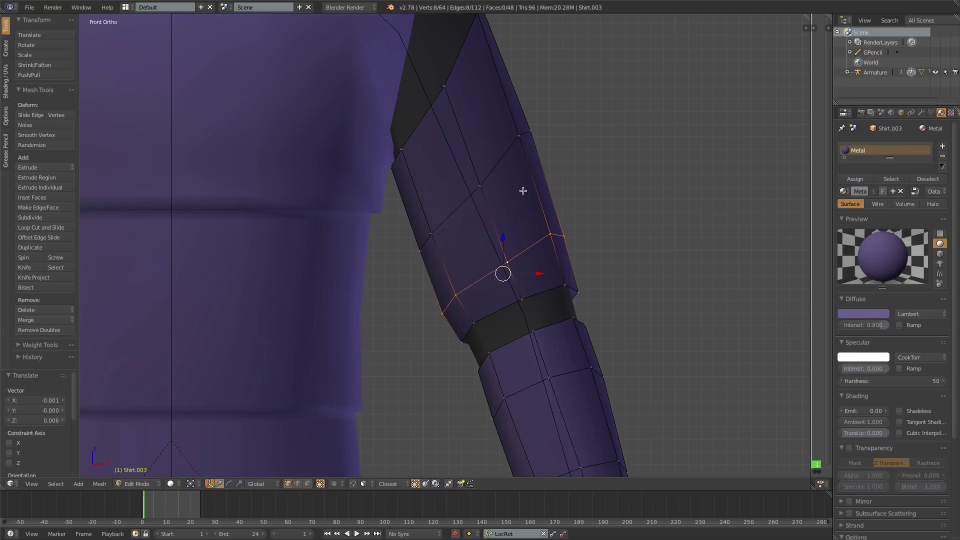
pyautogui.click(495, 163)
pyautogui.hotkey('alt', 's')
pyautogui.click(573, 114)
pyautogui.keyDown('shift'); pyautogui.moveTo(572, 113); pyautogui.dragTo(577, 225, button='middle'); pyautogui.keyUp('shift')
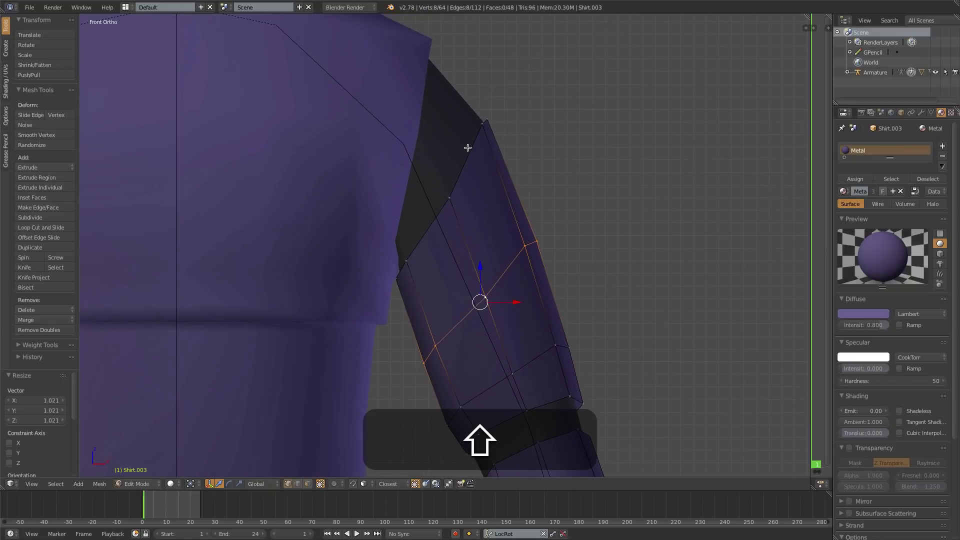
# Move the sleeve's topmost shoulder vertices up by about 0.036 and inward by about 0.010 in wireframe
pyautogui.press('z')
pyautogui.press('a')
pyautogui.press('b')
pyautogui.moveTo(461, 105); pyautogui.dragTo(533, 186)
pyautogui.press('g')
pyautogui.click(520, 140)
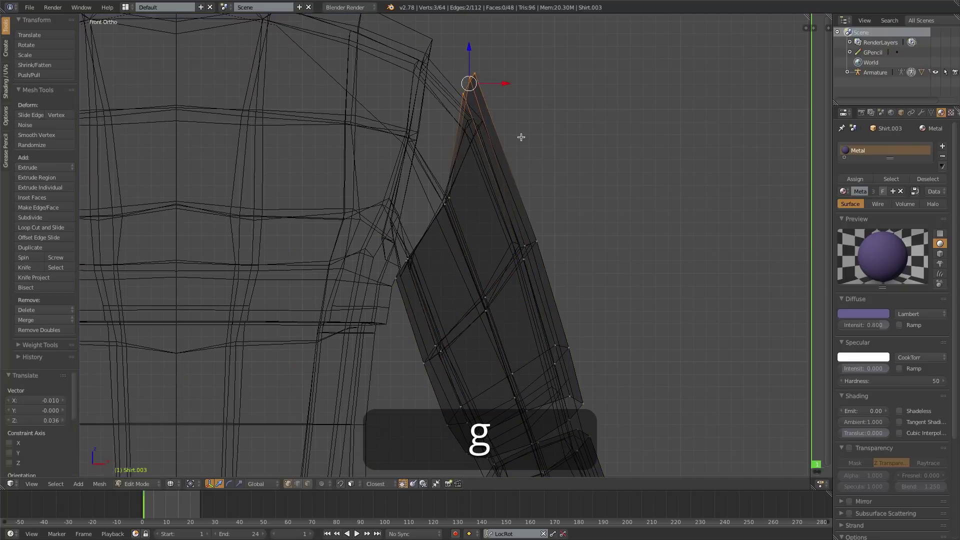
# Move the middle vertices of the sleeve's shoulder opening up and toward the torso
pyautogui.press('a')
pyautogui.press('b')
pyautogui.moveTo(433, 185); pyautogui.dragTo(492, 236)
pyautogui.press('g')
pyautogui.click(475, 219)
# Rotate the sleeve's underarm vertices by about -9° and nudge them toward the torso's armhole
pyautogui.press('a')
pyautogui.press('b')
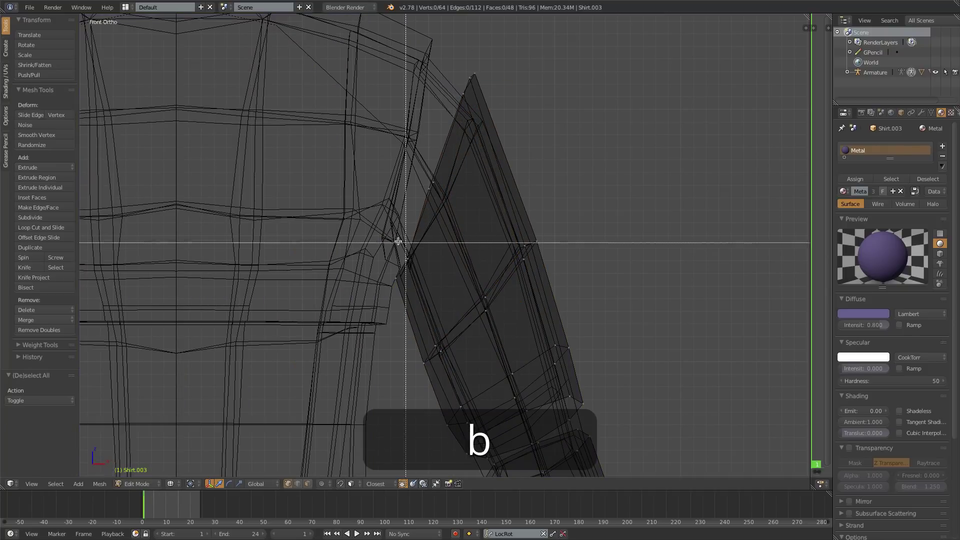
pyautogui.moveTo(388, 243); pyautogui.dragTo(435, 313)
pyautogui.press('r')
pyautogui.click(440, 314)
pyautogui.press('g')
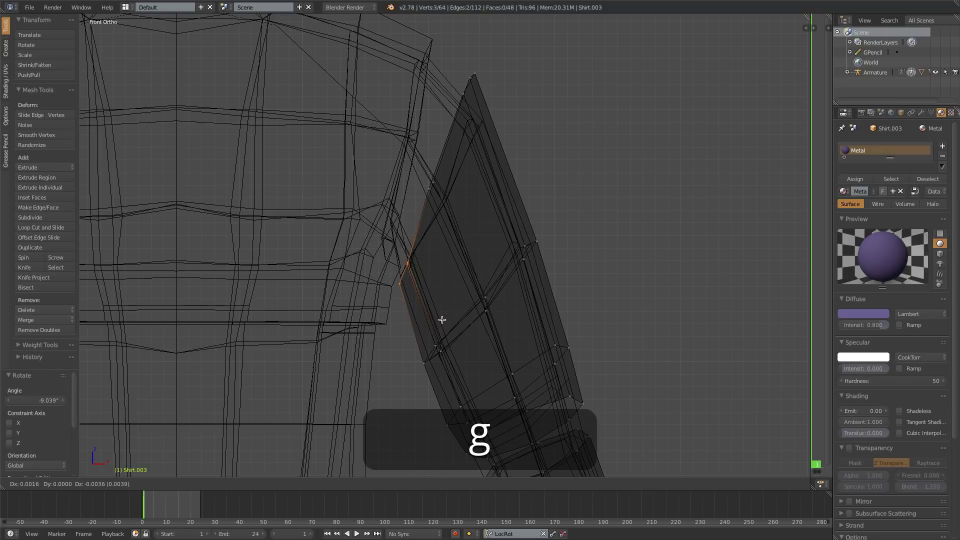
pyautogui.click(439, 321)
pyautogui.press('z')
pyautogui.press('g')
pyautogui.click(423, 326)
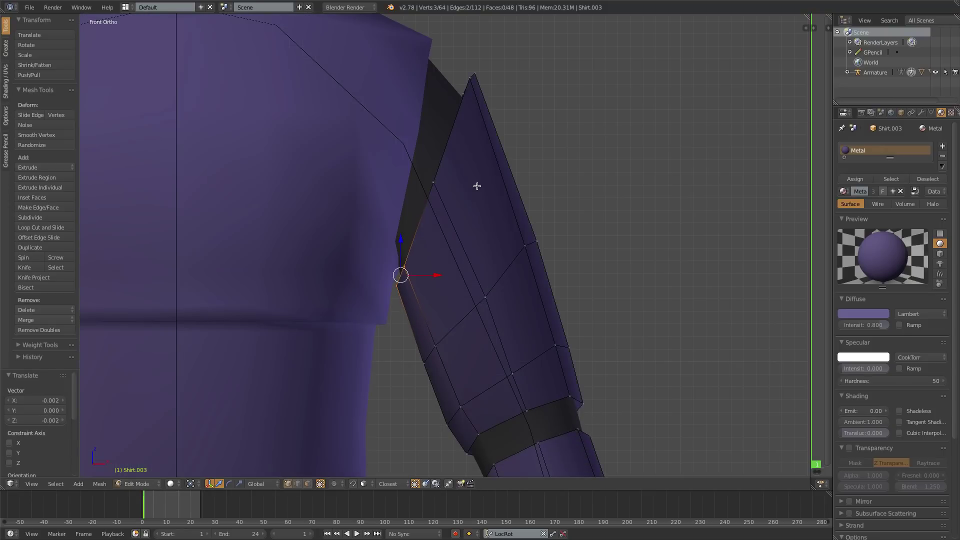
# Scale the mid upper-arm edge loop by about 1.042
pyautogui.keyDown('alt'); pyautogui.click(507, 267); pyautogui.keyUp('alt')
pyautogui.press('s')
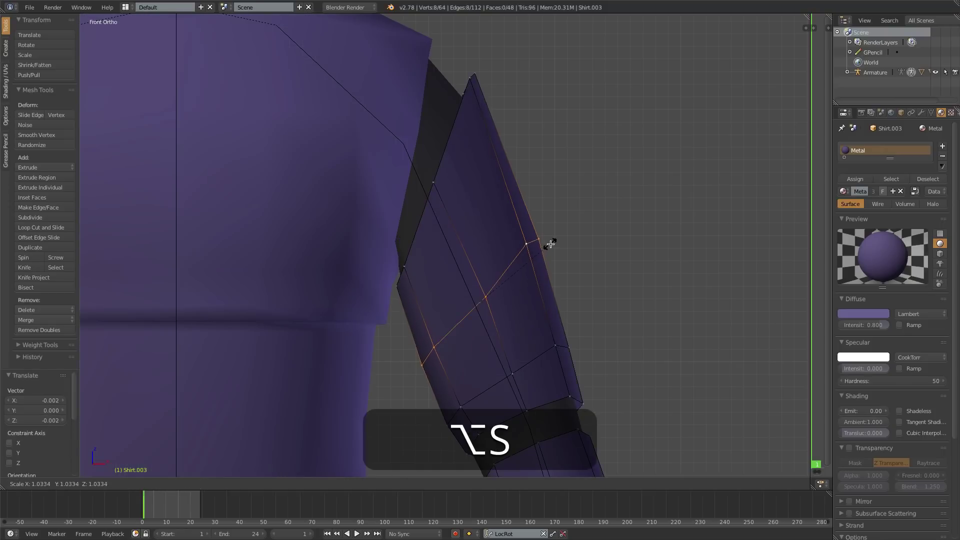
pyautogui.click(550, 244)
# Enlarge the forearm sleeve's edge loops: the elbow rim by about 1.053, the one below by 1.056 and the mid-forearm one by 1.085
pyautogui.scroll(-1, 549, 250)
pyautogui.keyDown('shift'); pyautogui.moveTo(536, 277); pyautogui.dragTo(521, 143, button='middle'); pyautogui.keyUp('shift')
pyautogui.scroll(-1, 530, 175)
pyautogui.keyDown('shift'); pyautogui.moveTo(571, 316); pyautogui.dragTo(529, 240, button='middle'); pyautogui.keyUp('shift')
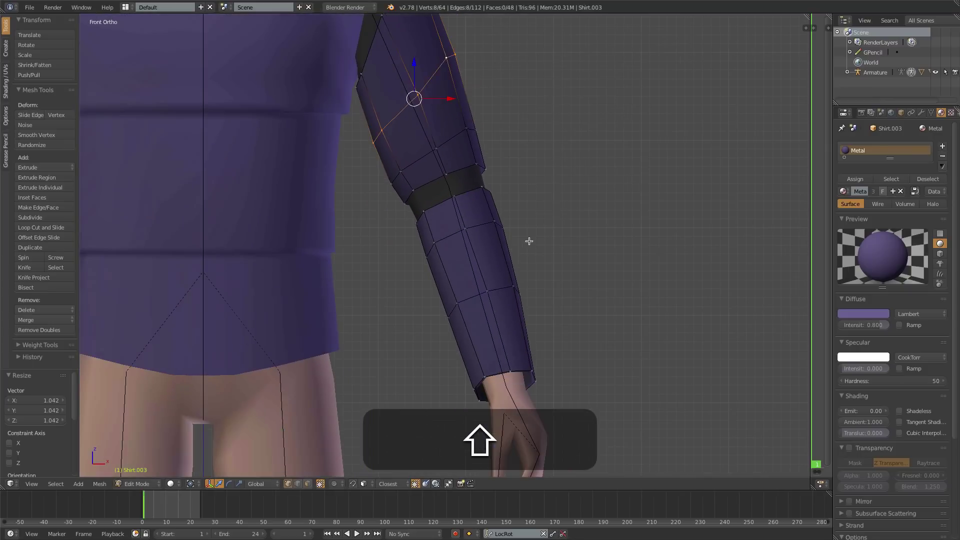
pyautogui.keyDown('alt'); pyautogui.rightClick(449, 201); pyautogui.keyUp('alt')
pyautogui.press('s')
pyautogui.click(526, 211)
pyautogui.keyDown('alt'); pyautogui.rightClick(487, 223); pyautogui.keyUp('alt')
pyautogui.press('s')
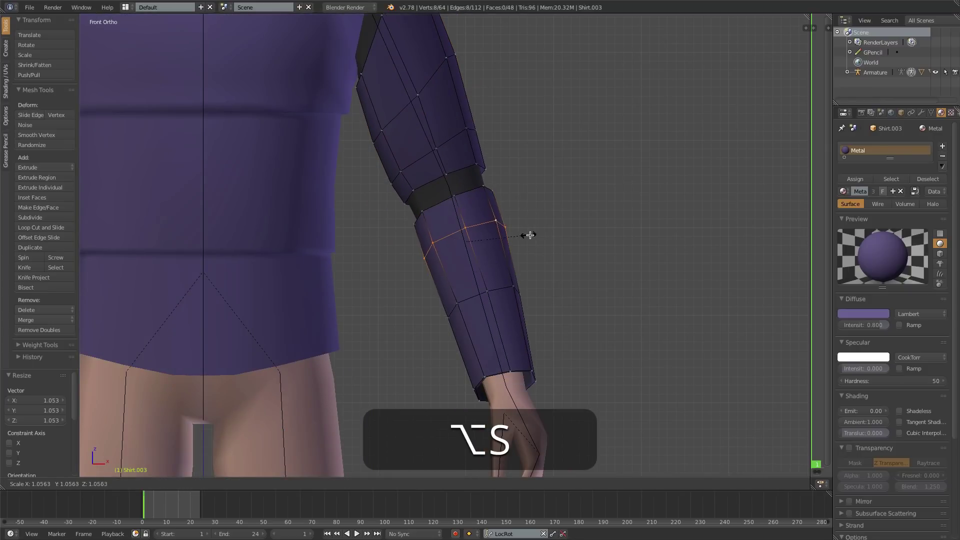
pyautogui.click(529, 235)
pyautogui.keyDown('alt'); pyautogui.rightClick(504, 289); pyautogui.keyUp('alt')
pyautogui.press('s')
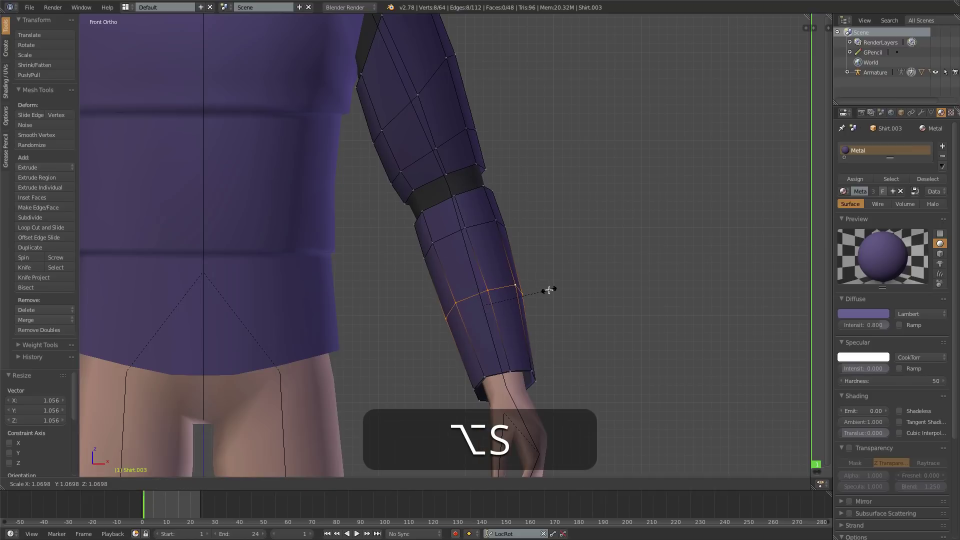
pyautogui.click(550, 289)
# Move the sleeve's wrist edge loop up the forearm by about 0.010
pyautogui.keyDown('alt'); pyautogui.rightClick(522, 364); pyautogui.keyUp('alt')
pyautogui.press('g')
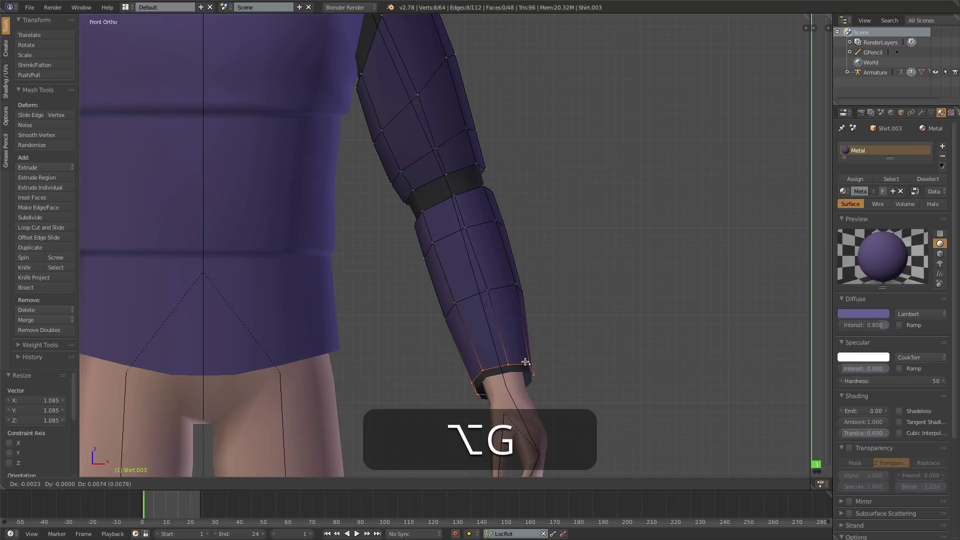
pyautogui.click(524, 360)
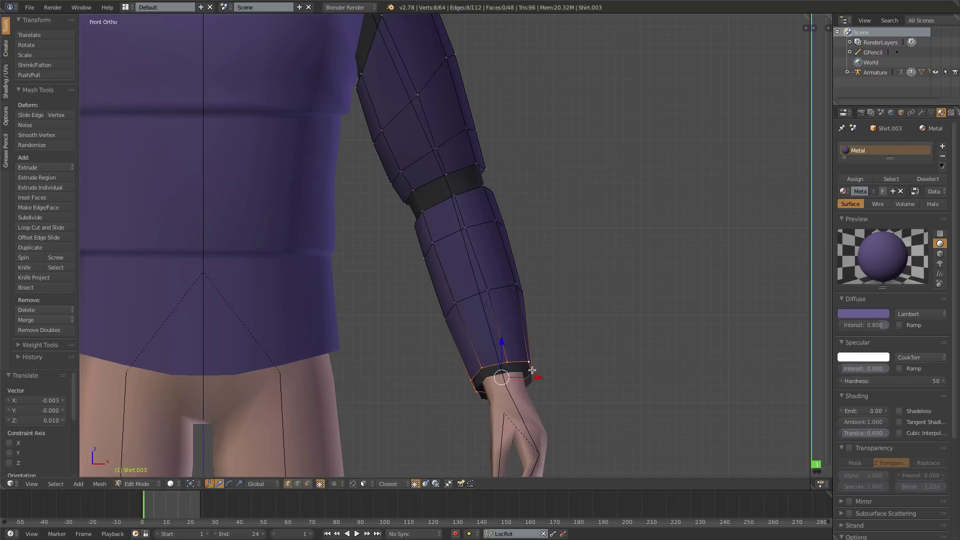
# Extrude the sleeve's wrist edge loop in place and scale it inward to close the cuff around the wrist
pyautogui.keyDown('shift'); pyautogui.moveTo(532, 370); pyautogui.dragTo(523, 383, button='middle'); pyautogui.keyUp('shift')
pyautogui.press('e')
pyautogui.click(540, 384)
pyautogui.press('s')
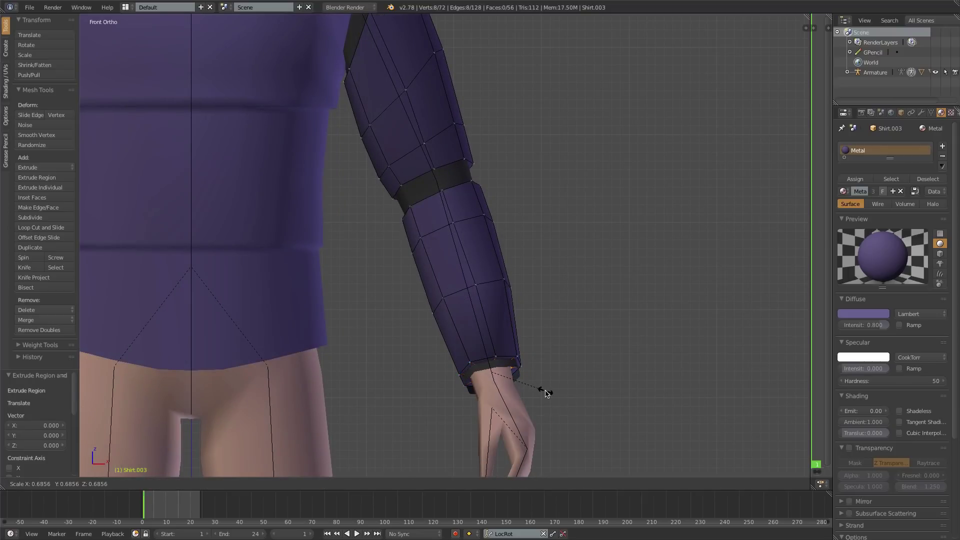
pyautogui.click(546, 390)
# Extrude the forearm sleeve's elbow rim in place and scale it inward
pyautogui.keyDown('alt'); pyautogui.rightClick(434, 197); pyautogui.keyUp('alt')
pyautogui.press('e')
pyautogui.click(463, 207)
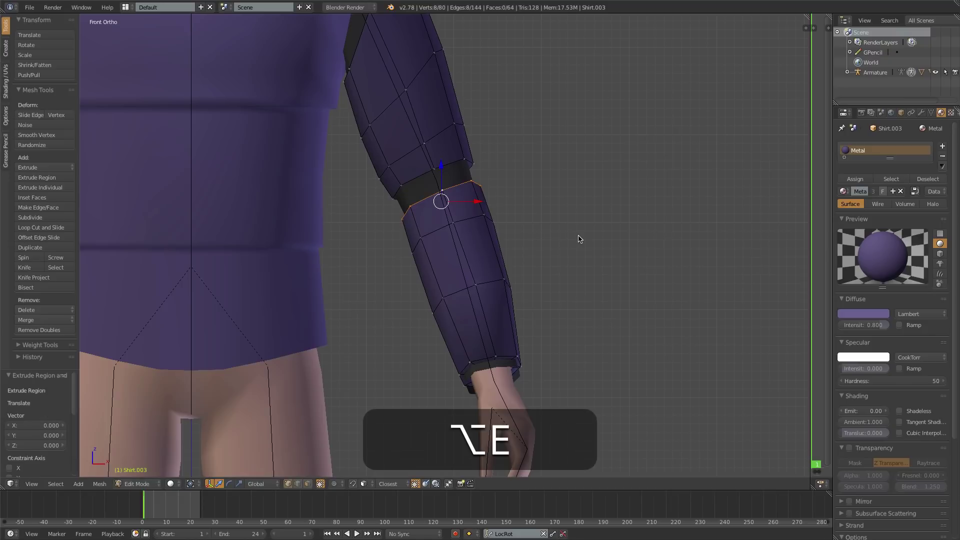
pyautogui.press('s')
pyautogui.click(542, 225)
# Extrude the upper sleeve's elbow rim in place and scale it inward to about 0.777
pyautogui.keyDown('alt'); pyautogui.rightClick(445, 164); pyautogui.keyUp('alt')
pyautogui.press('e')
pyautogui.rightClick(458, 184)
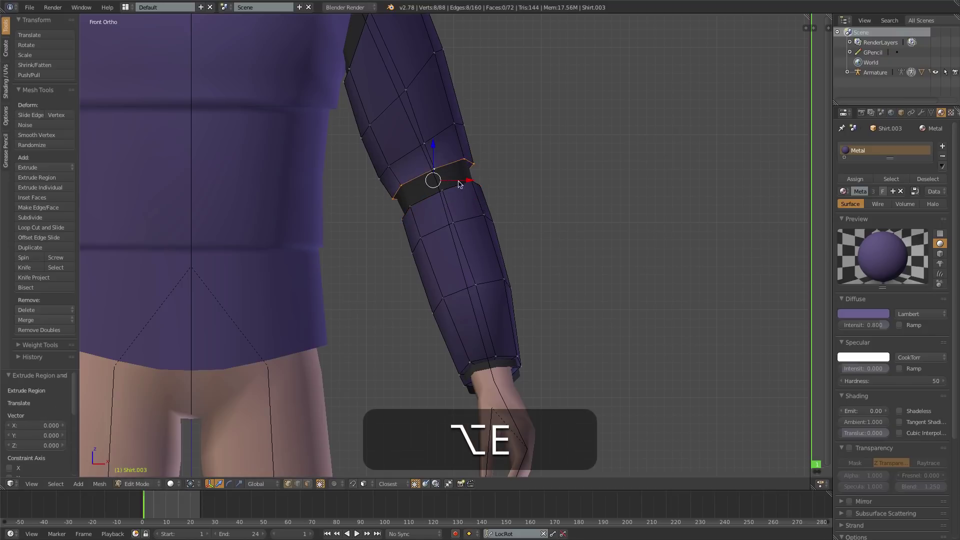
pyautogui.press('s')
pyautogui.click(496, 192)
# Extrude the sleeve's shoulder opening loop in place and scale it inward to about 0.68
pyautogui.keyDown('shift'); pyautogui.moveTo(416, 104); pyautogui.dragTo(463, 251, button='middle'); pyautogui.keyUp('shift')
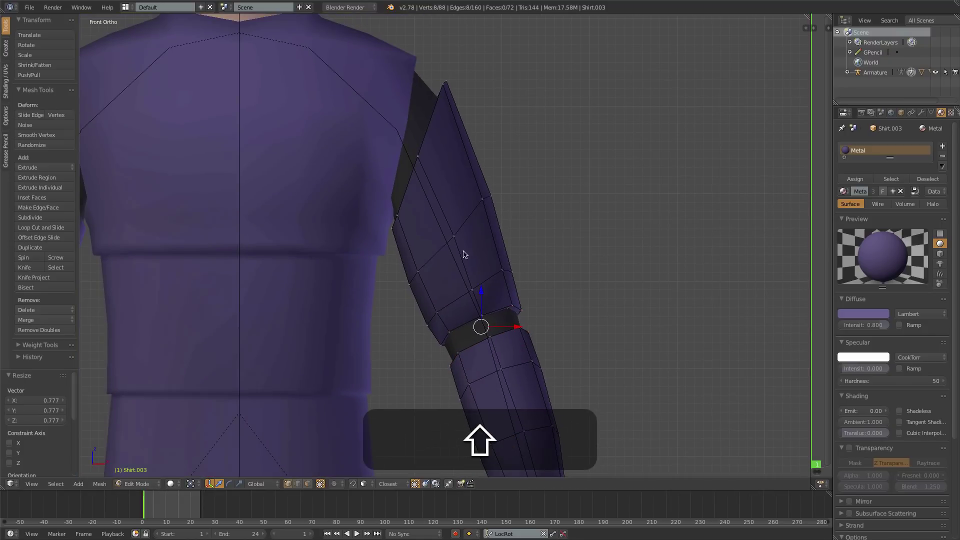
pyautogui.keyDown('alt'); pyautogui.rightClick(428, 137); pyautogui.keyUp('alt')
pyautogui.press('e')
pyautogui.rightClick(515, 171)
pyautogui.press('s')
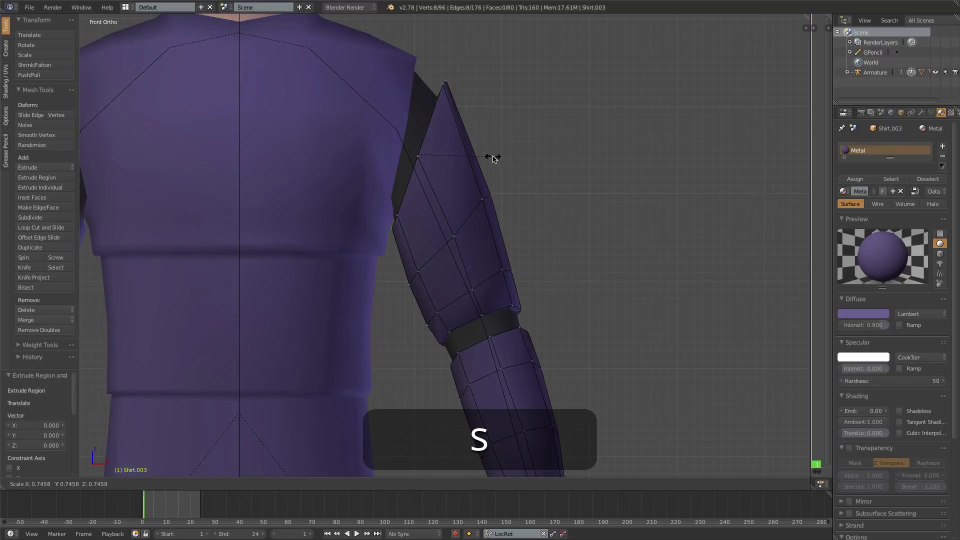
pyautogui.click(486, 155)
# Leave mesh editing and join the sleeves and the other shirt piece into the torso armor object
pyautogui.moveTo(472, 173)
pyautogui.mouseDown(button='middle')
pyautogui.moveTo(496, 186)
pyautogui.moveTo(460, 174)
pyautogui.mouseUp(button='middle')
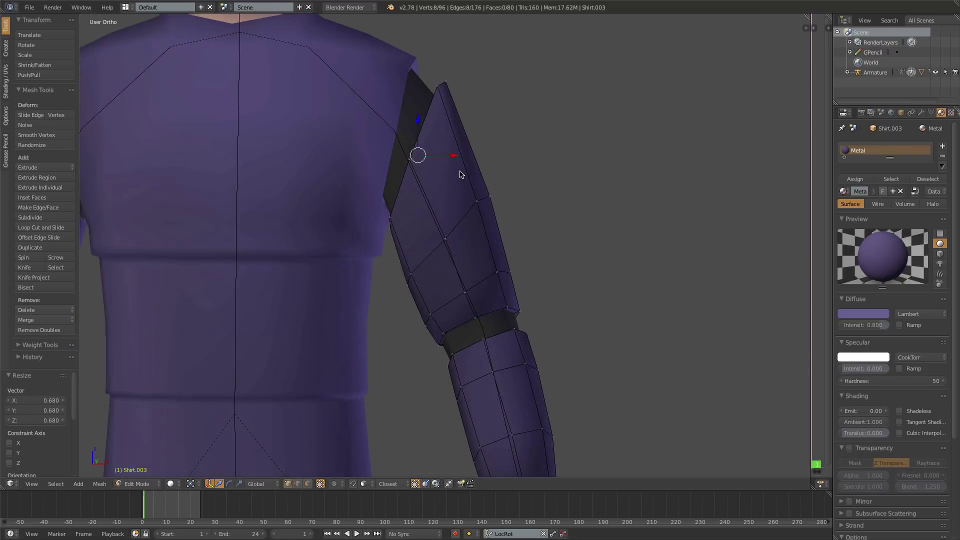
pyautogui.press('KP_1')
pyautogui.press('Tab')
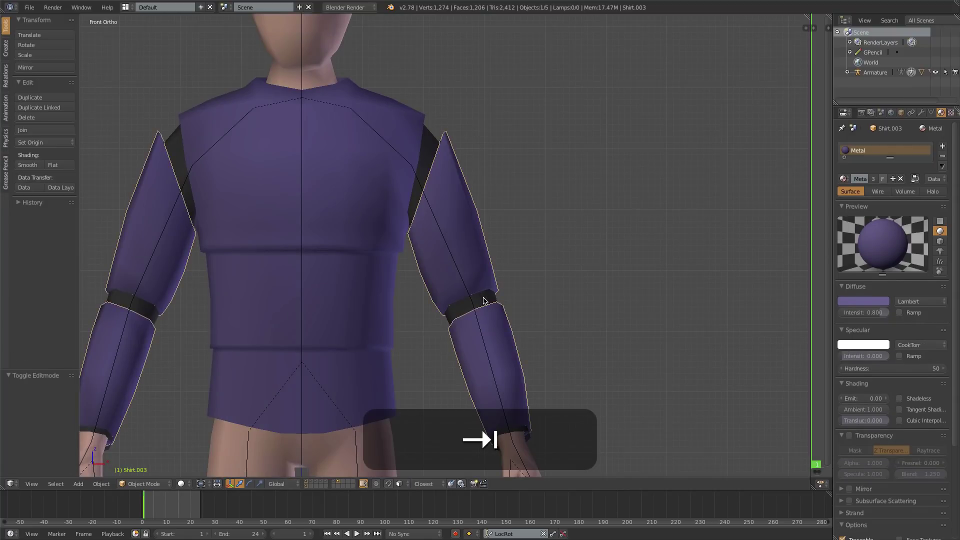
pyautogui.keyDown('shift'); pyautogui.rightClick(363, 180); pyautogui.keyUp('shift')
pyautogui.keyDown('shift'); pyautogui.rightClick(405, 161); pyautogui.keyUp('shift')
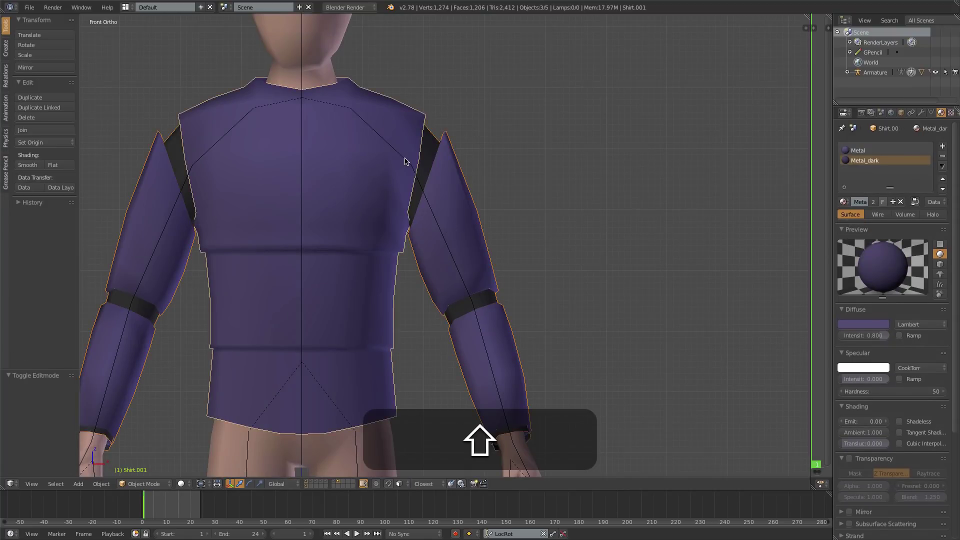
pyautogui.hotkey('ctrl', 'j')
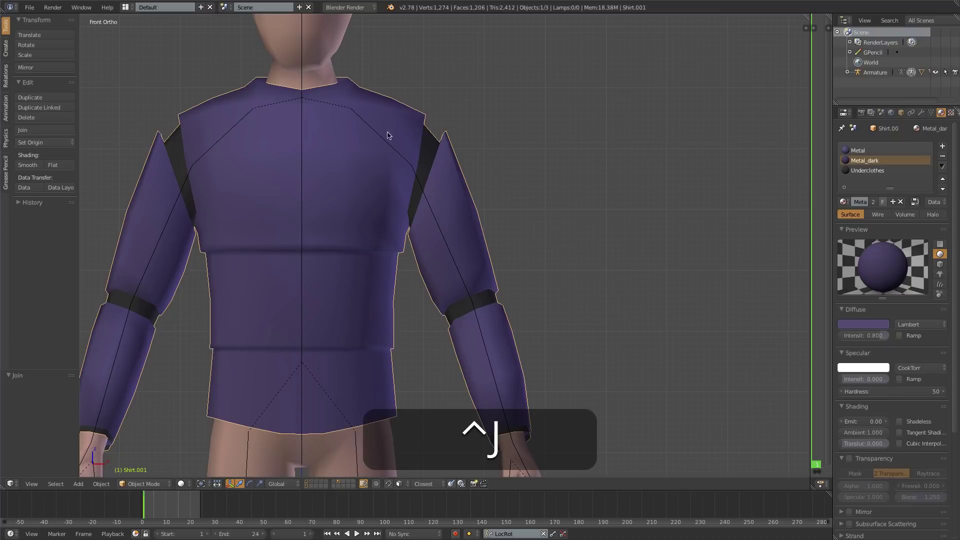
# Bridge the inner and outer edge loops around the torso's armhole in the joined mesh
pyautogui.press('Tab')
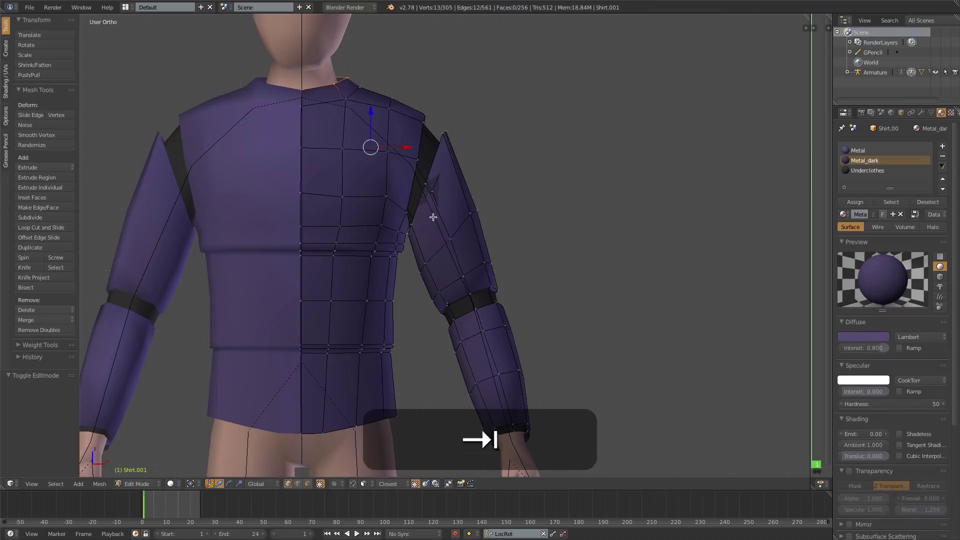
pyautogui.moveTo(433, 214); pyautogui.dragTo(356, 217, button='middle')
pyautogui.scroll(4, 373, 165)
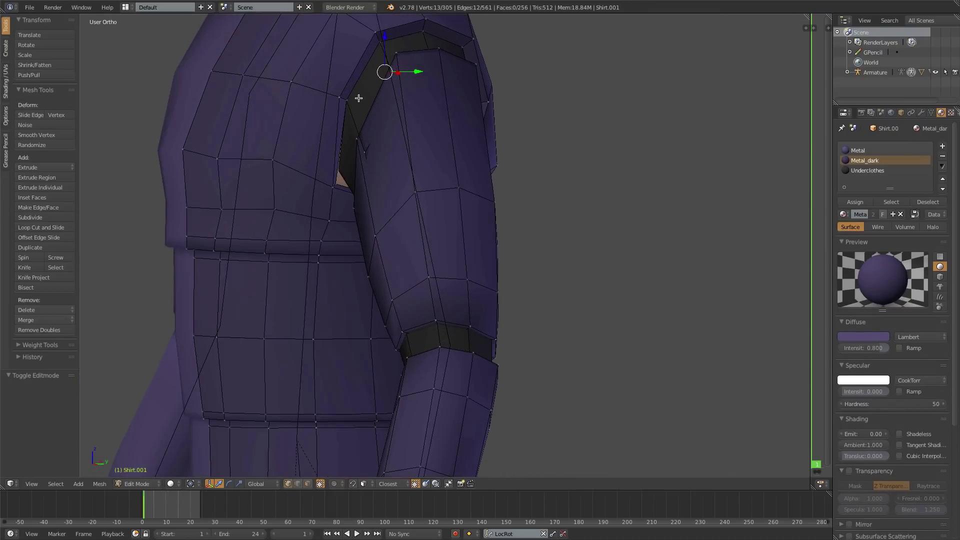
pyautogui.keyDown('alt'); pyautogui.rightClick(344, 152); pyautogui.keyUp('alt')
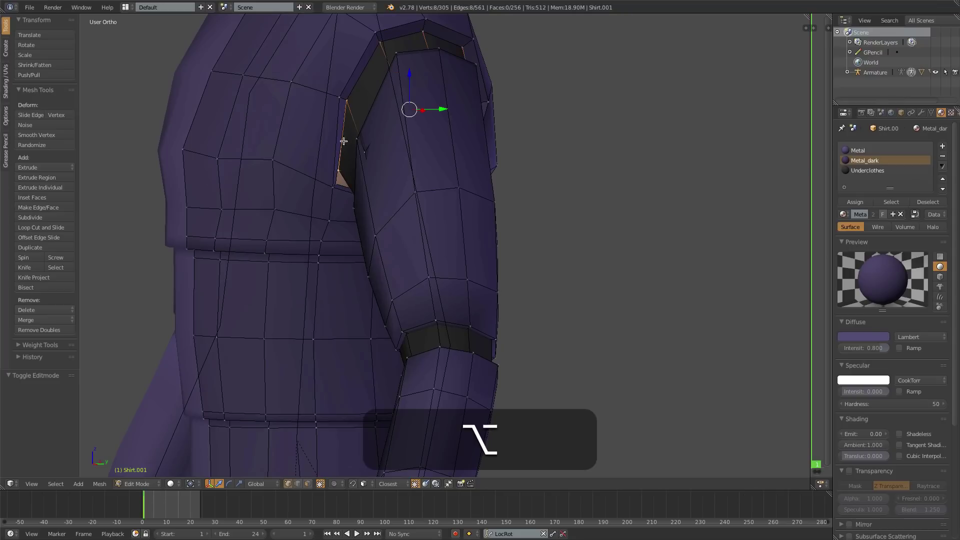
pyautogui.keyDown('alt'); pyautogui.keyDown('shift'); pyautogui.rightClick(337, 179); pyautogui.keyUp('shift'); pyautogui.keyUp('alt')
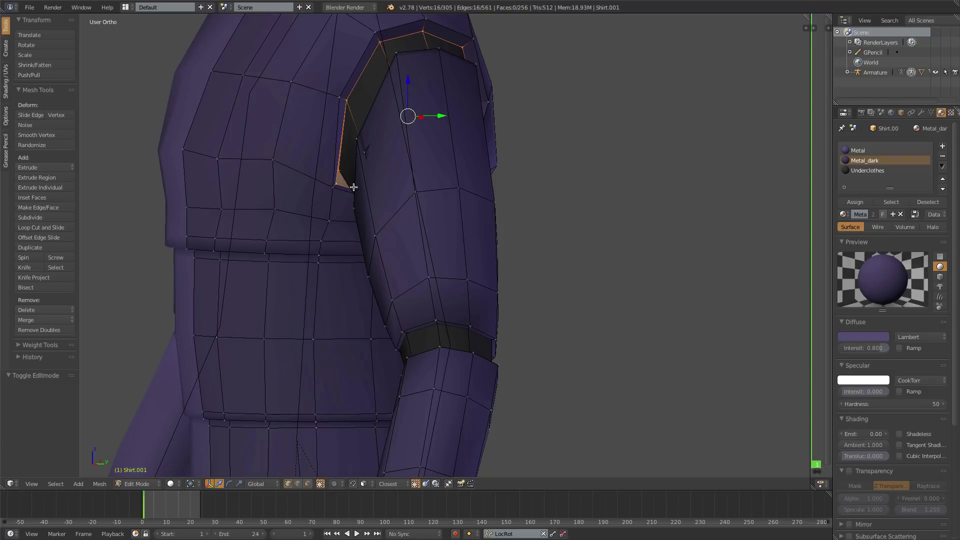
pyautogui.hotkey('ctrl', 'e')
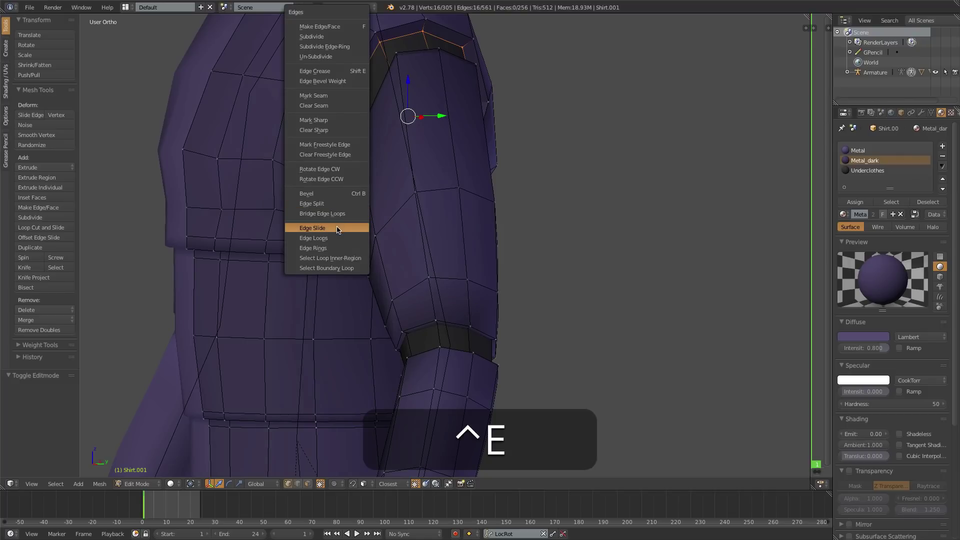
pyautogui.click(324, 213)
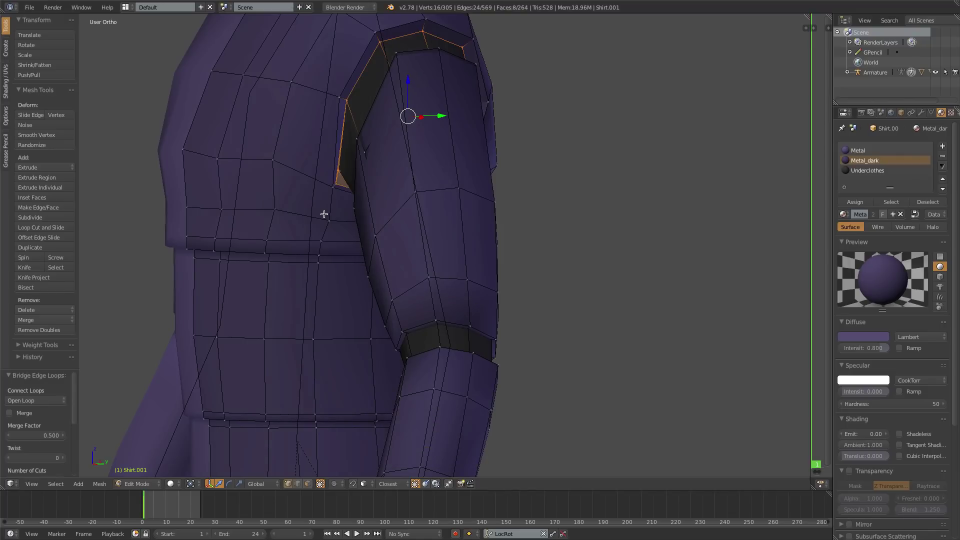
# Delete the extra edge loop around the torso's armhole and leave mesh editing
pyautogui.hotkey('alt', 'a')
pyautogui.keyDown('alt'); pyautogui.rightClick(341, 185); pyautogui.keyUp('alt')
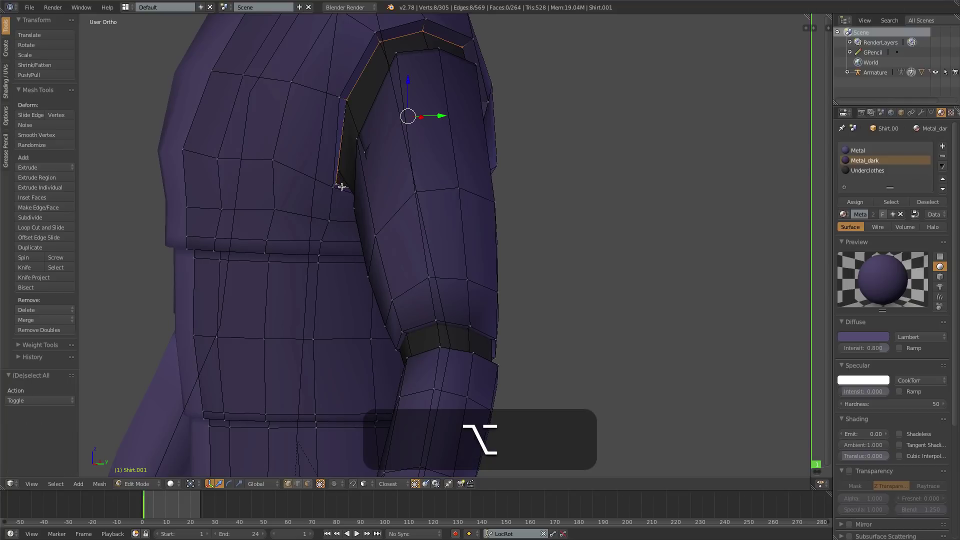
pyautogui.press('x')
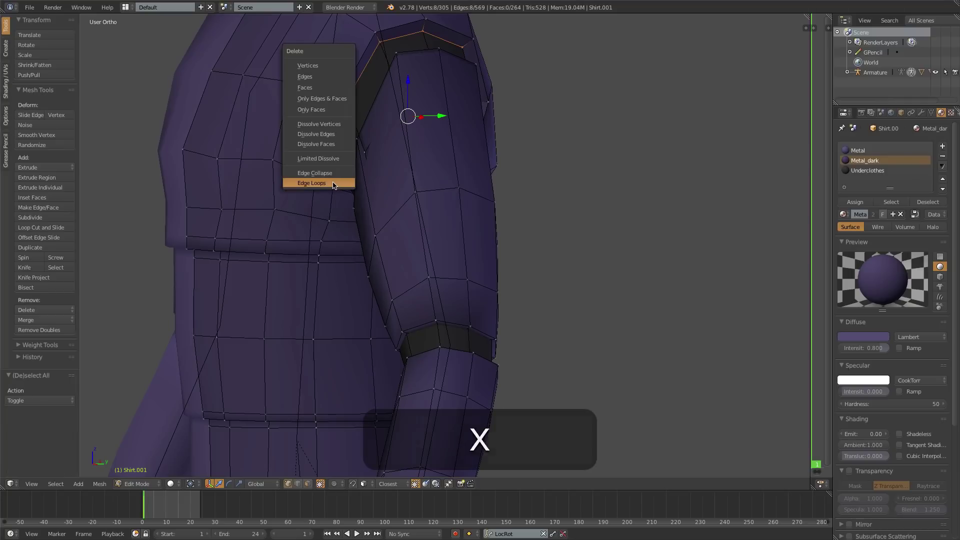
pyautogui.click(312, 183)
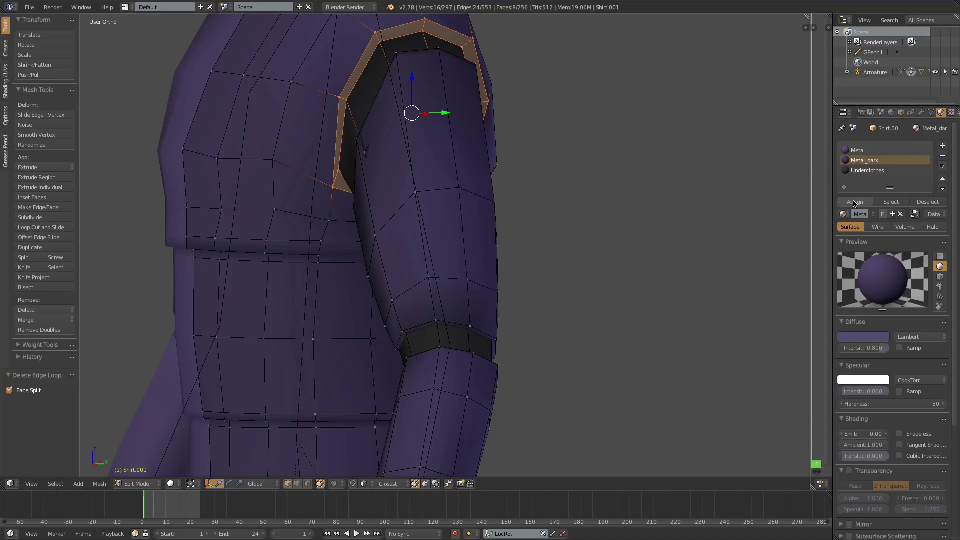
pyautogui.press('Tab')
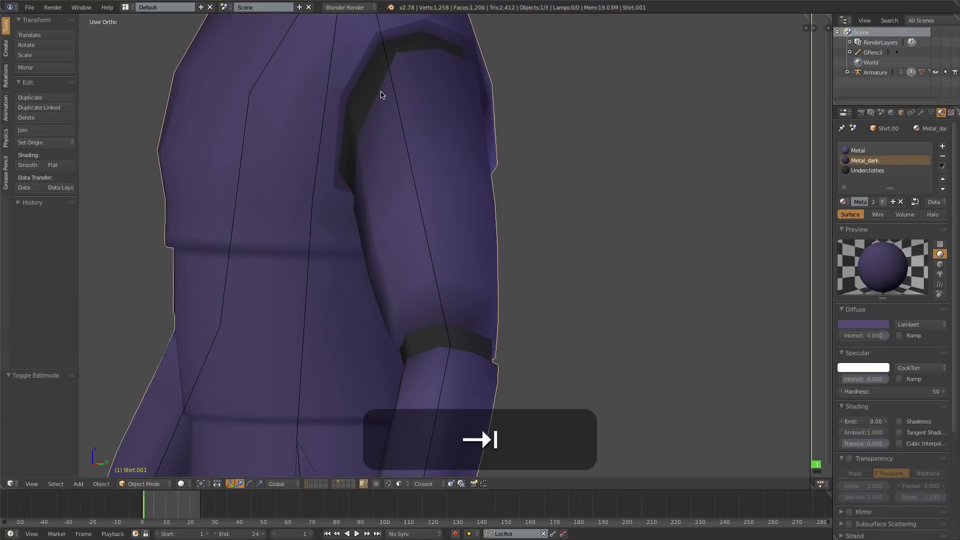
pyautogui.moveTo(385, 189); pyautogui.dragTo(422, 171, button='middle')
pyautogui.press('KP_1')
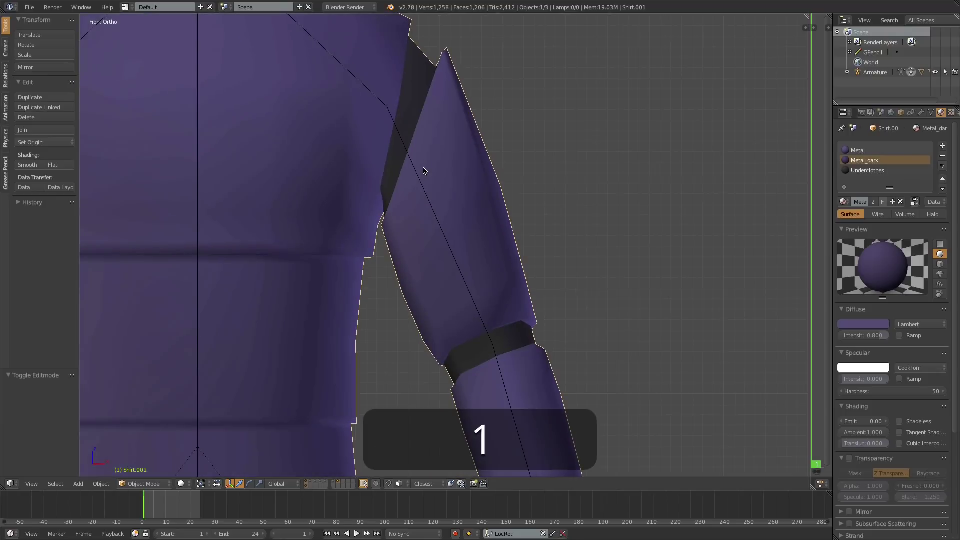
pyautogui.scroll(-1, 423, 171)
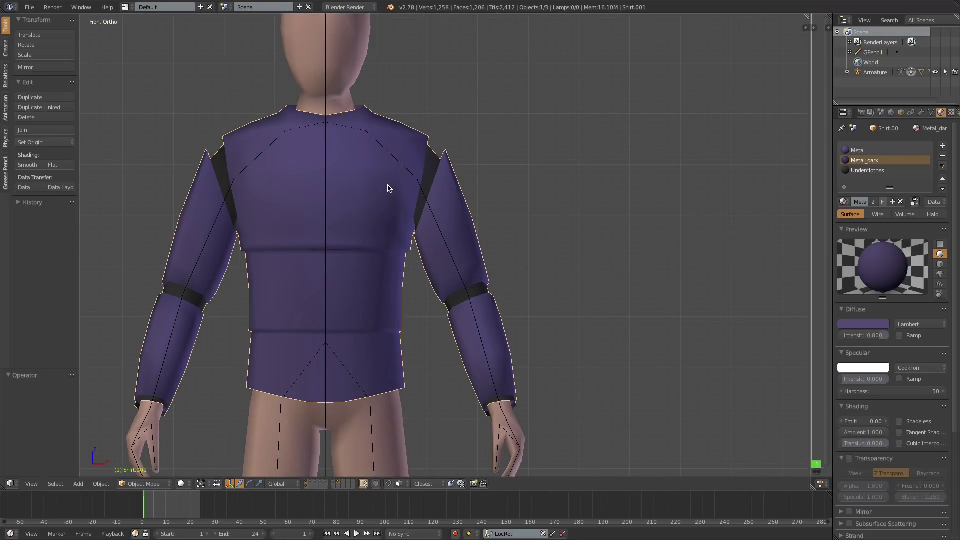
# Duplicate in place the eight torso faces that wrap over the shoulder from chest to back
pyautogui.press('Tab')
pyautogui.hotkey('ctrl', 'Tab')
pyautogui.click(380, 208)
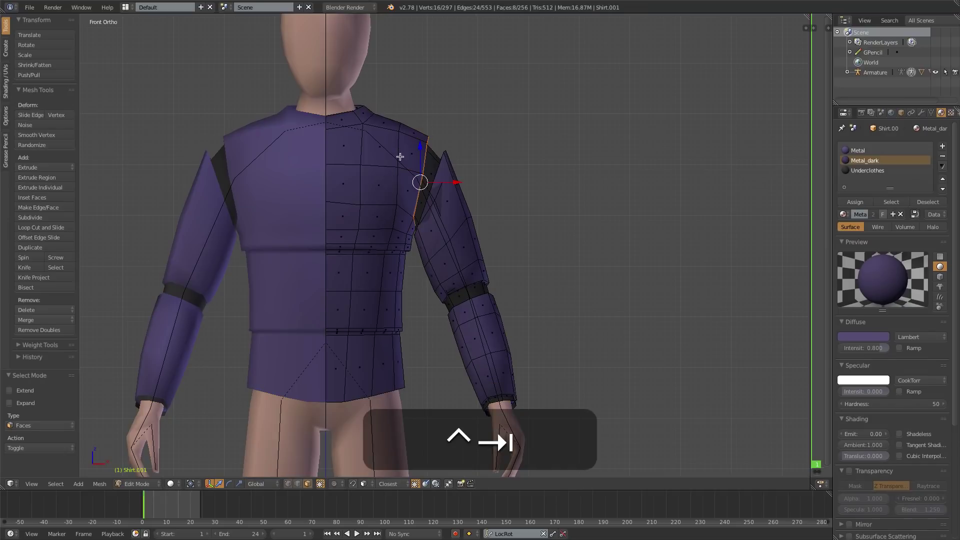
pyautogui.rightClick(383, 157)
pyautogui.keyDown('shift'); pyautogui.rightClick(415, 153); pyautogui.keyUp('shift')
pyautogui.moveTo(401, 185); pyautogui.dragTo(322, 223, button='middle')
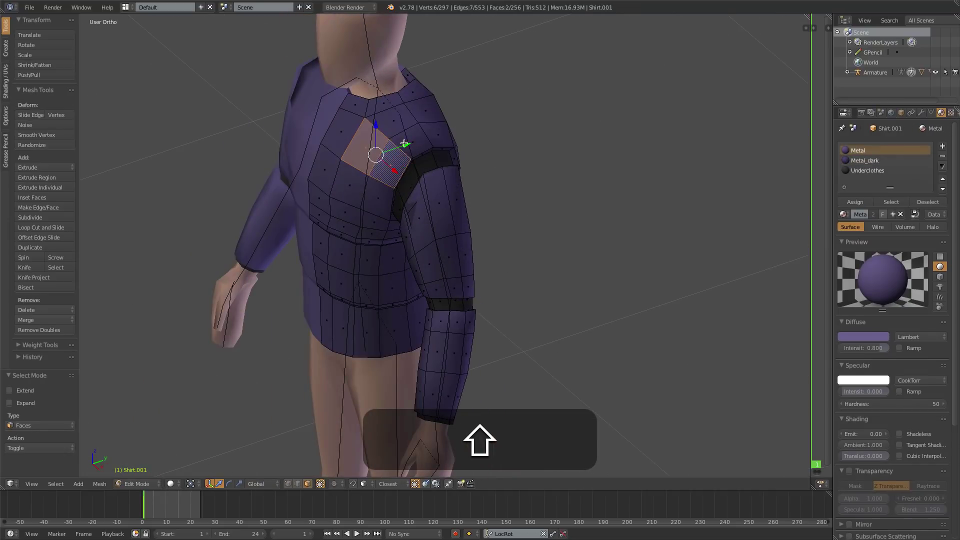
pyautogui.keyDown('shift'); pyautogui.rightClick(409, 145); pyautogui.keyUp('shift')
pyautogui.keyDown('shift'); pyautogui.rightClick(410, 120); pyautogui.keyUp('shift')
pyautogui.keyDown('shift'); pyautogui.rightClick(424, 114); pyautogui.keyUp('shift')
pyautogui.keyDown('shift'); pyautogui.rightClick(436, 131); pyautogui.keyUp('shift')
pyautogui.moveTo(436, 133); pyautogui.dragTo(344, 160, button='middle')
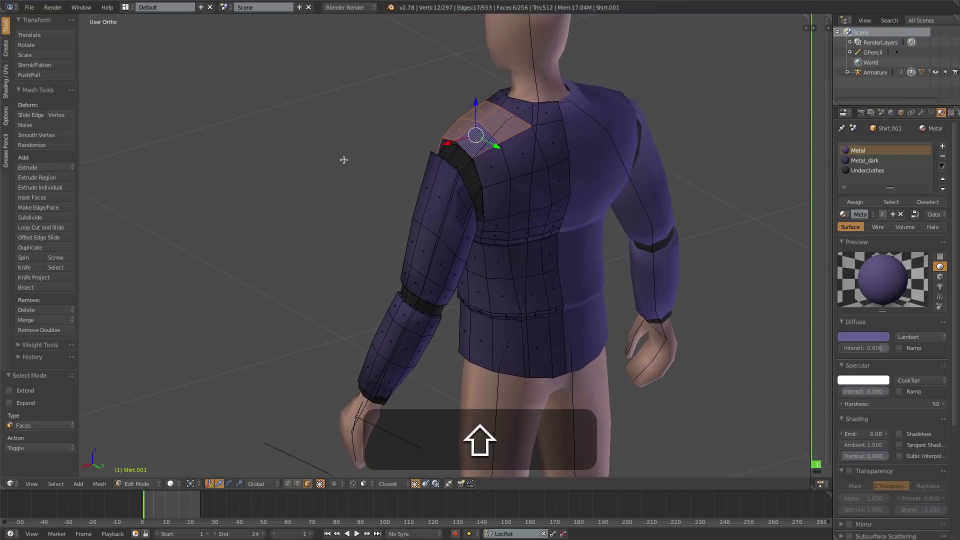
pyautogui.keyDown('shift'); pyautogui.rightClick(493, 168); pyautogui.keyUp('shift')
pyautogui.keyDown('shift'); pyautogui.rightClick(530, 150); pyautogui.keyUp('shift')
pyautogui.hotkey('shift', 'd')
pyautogui.rightClick(533, 145)
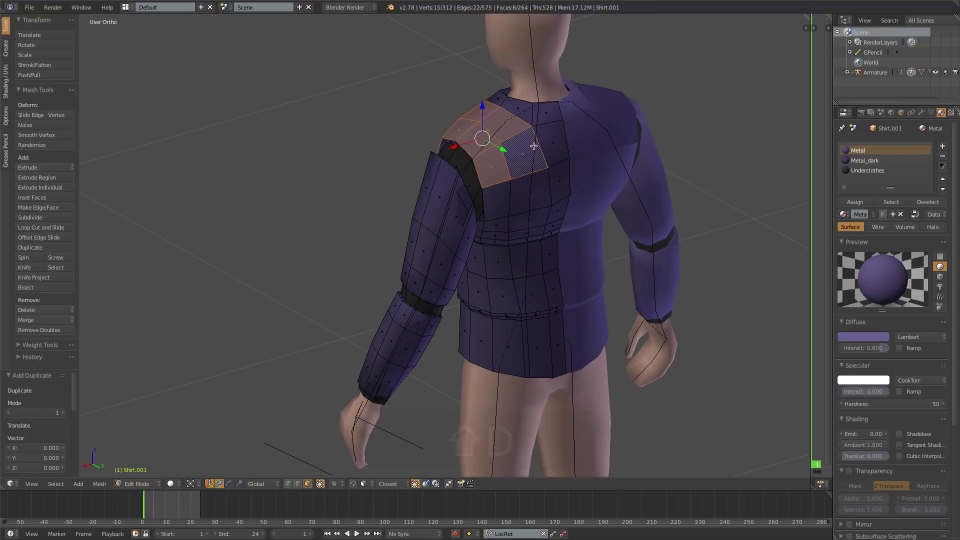
# Separate the duplicated shoulder faces into their own object and select that object
pyautogui.press('p')
pyautogui.click(534, 149)
pyautogui.press('Tab')
pyautogui.rightClick(510, 138)
# Fatten the whole shoulder pad mesh outward with a Shrink/Fatten offset of about -0.022
pyautogui.press('Tab')
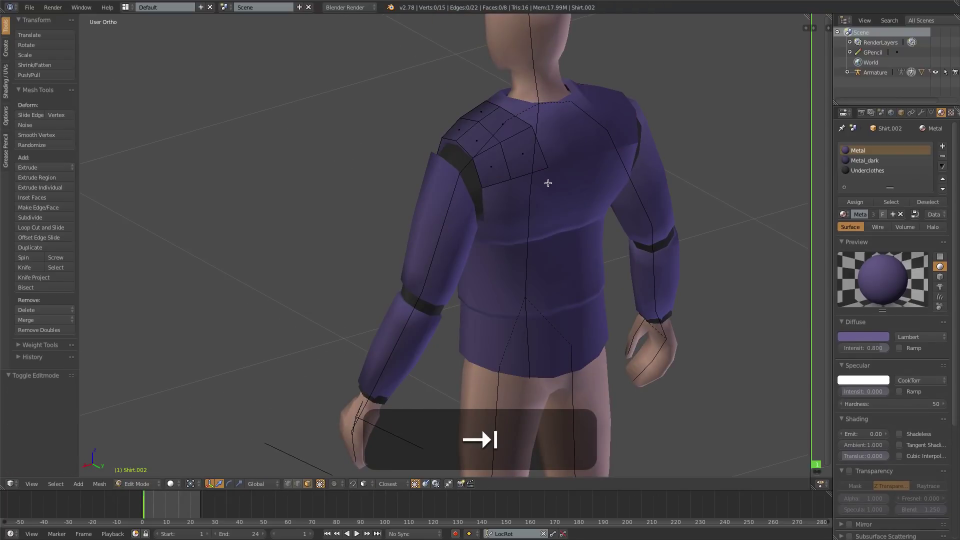
pyautogui.press('a')
pyautogui.hotkey('alt', 's')
pyautogui.click(574, 193)
# Reposition the three vertices along the shoulder pad's lower front edge to round its outline
pyautogui.press('1')
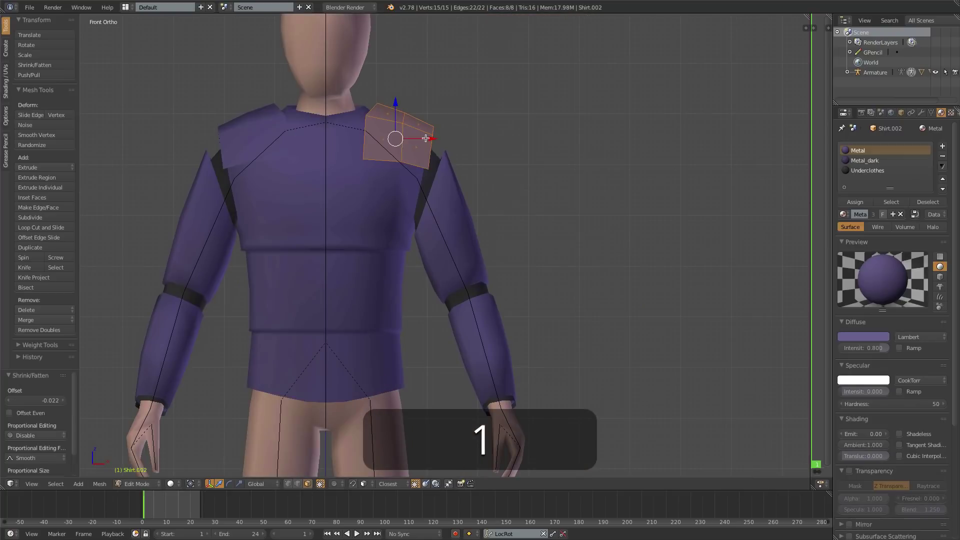
pyautogui.hotkey('ctrl', 'Tab')
pyautogui.click(409, 99)
pyautogui.rightClick(401, 166)
pyautogui.press('g')
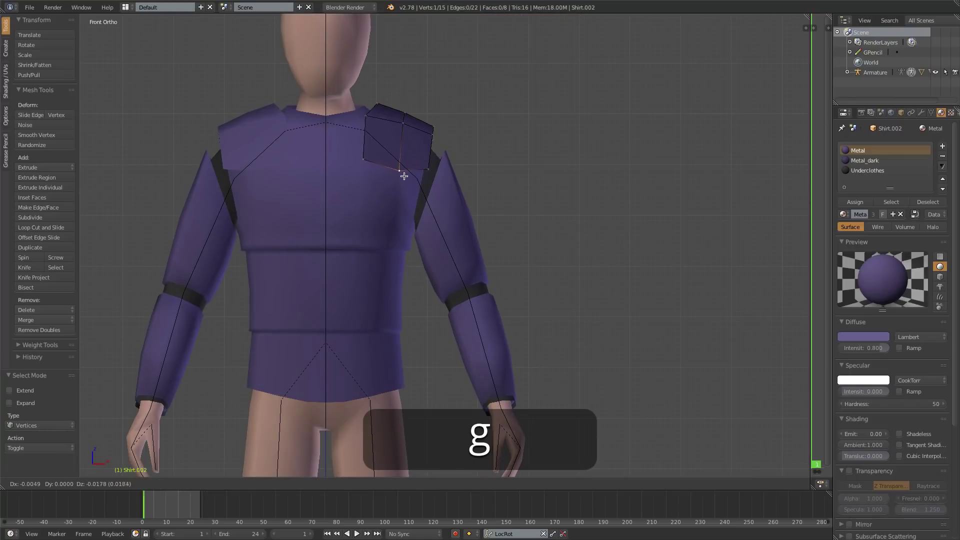
pyautogui.click(403, 175)
pyautogui.rightClick(428, 169)
pyautogui.press('g')
pyautogui.click(429, 168)
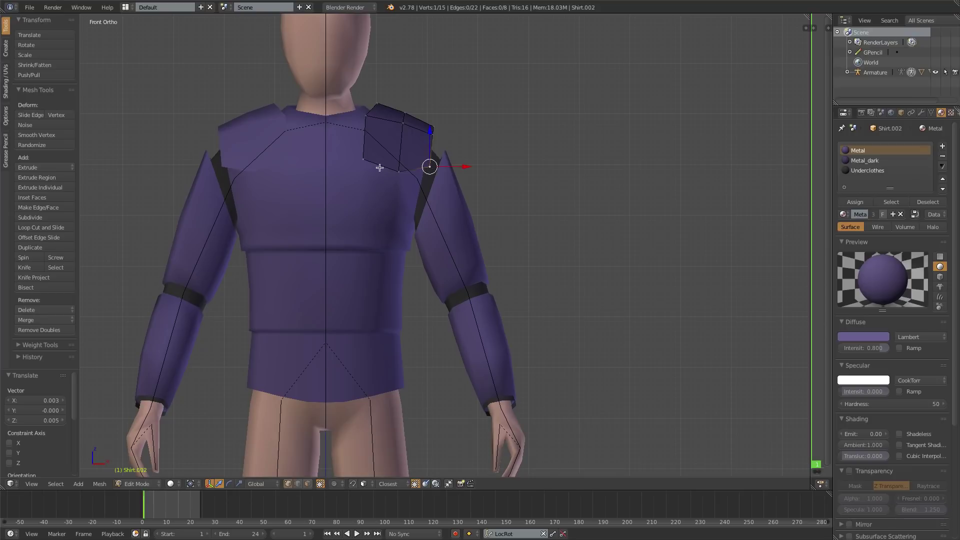
pyautogui.rightClick(365, 160)
pyautogui.press('g')
pyautogui.click(368, 162)
# Extrude the pad's arm-side edge outward by about 0.025, scale it to about 0.652 and nudge it inward
pyautogui.moveTo(370, 162); pyautogui.dragTo(418, 168, button='middle')
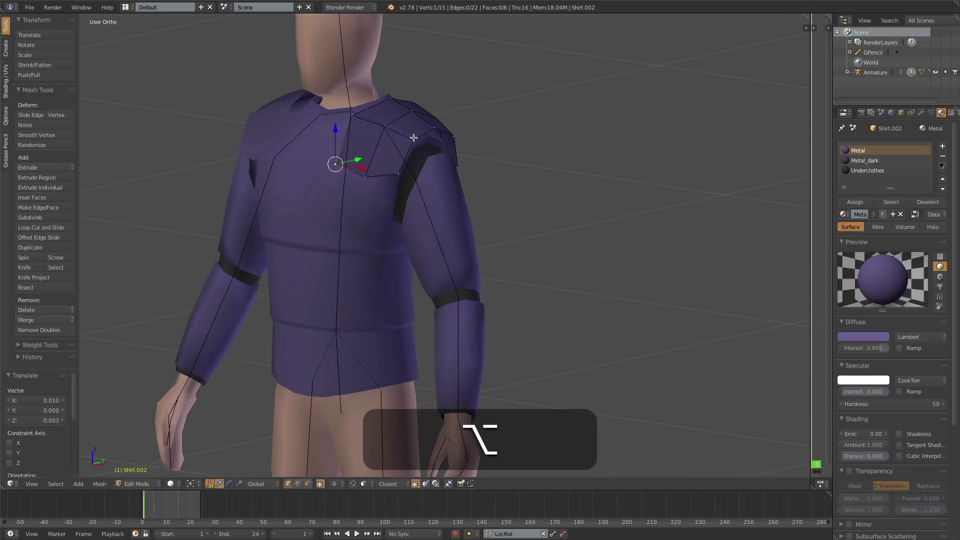
pyautogui.keyDown('alt'); pyautogui.rightClick(422, 137); pyautogui.keyUp('alt')
pyautogui.press('1')
pyautogui.press('1')
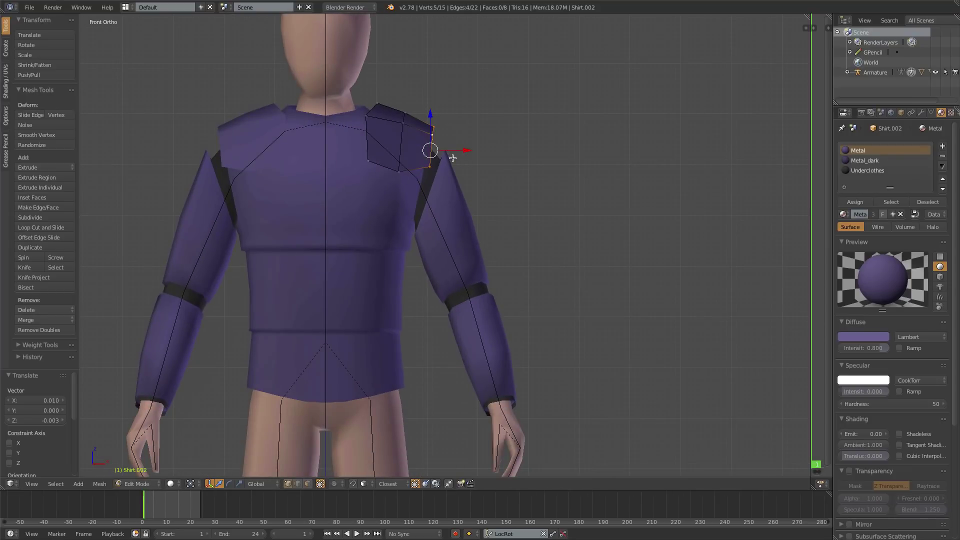
pyautogui.press('e')
pyautogui.click(476, 175)
pyautogui.press('s')
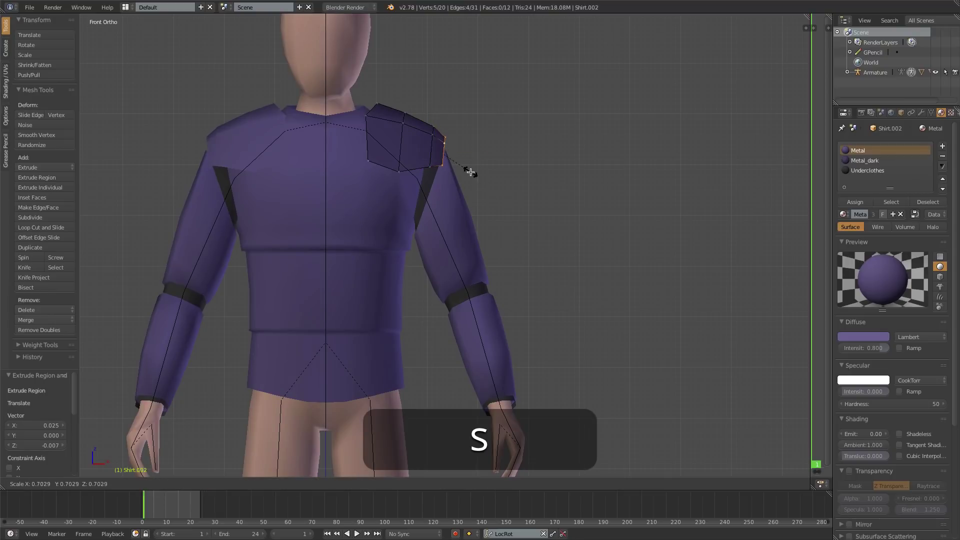
pyautogui.click(470, 169)
pyautogui.press('g')
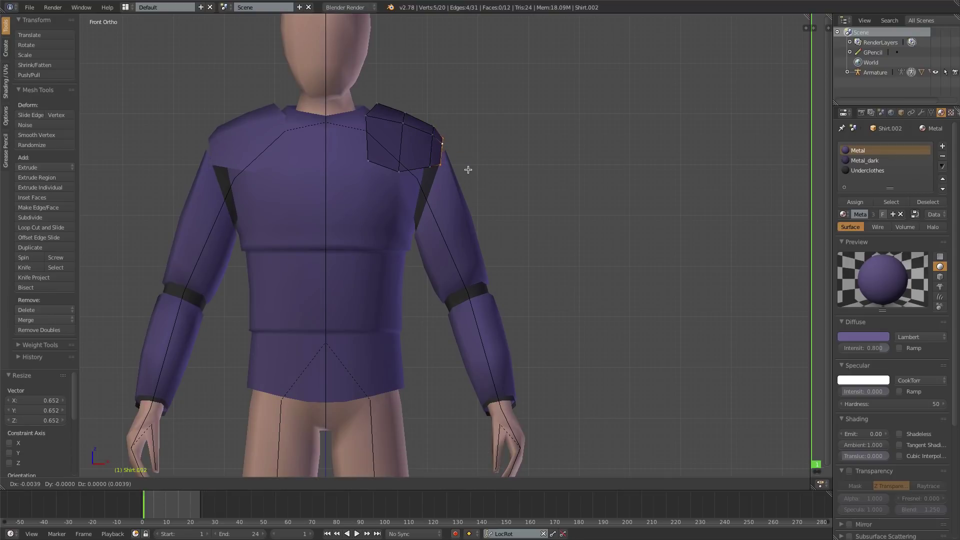
pyautogui.click(467, 168)
# Shift the pad's middle edge loop toward the neck and move the lower front arm-side vertex inward and down
pyautogui.keyDown('alt'); pyautogui.rightClick(401, 148); pyautogui.keyUp('alt')
pyautogui.press('g')
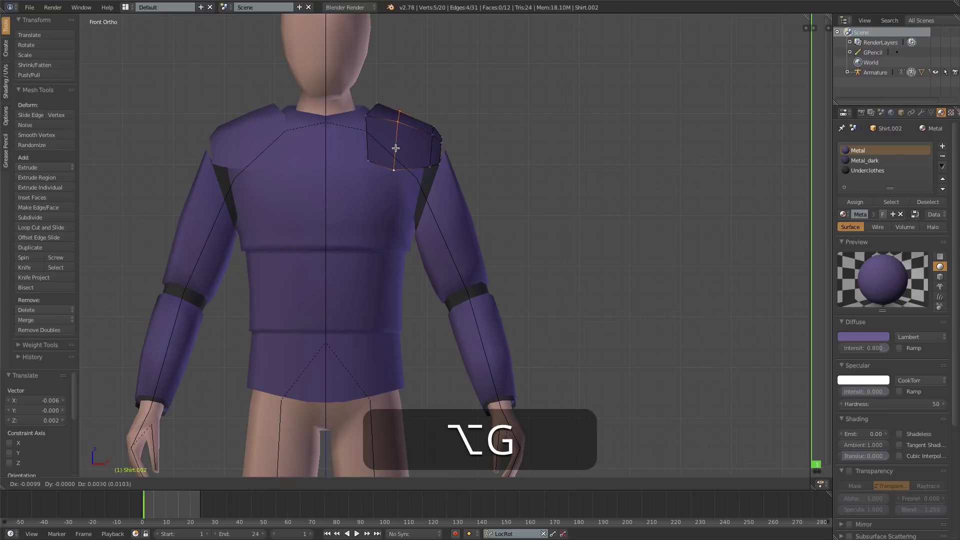
pyautogui.click(395, 147)
pyautogui.rightClick(437, 171)
pyautogui.rightClick(430, 168)
pyautogui.press('g')
pyautogui.click(425, 171)
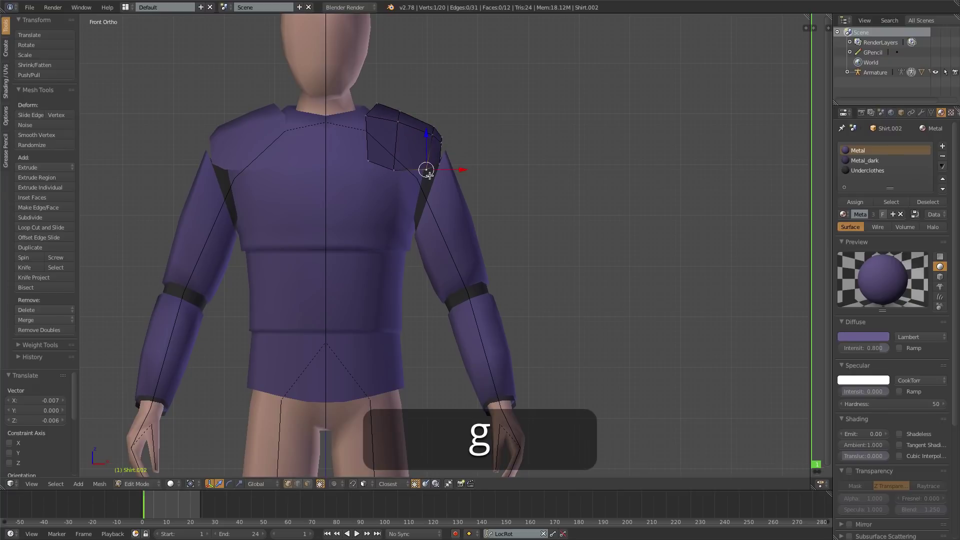
# Add a Solidify modifier to the shoulder pads with a thickness of 0.029
pyautogui.press('Tab')
pyautogui.moveTo(436, 200); pyautogui.dragTo(467, 215, button='middle')
pyautogui.click(921, 113)
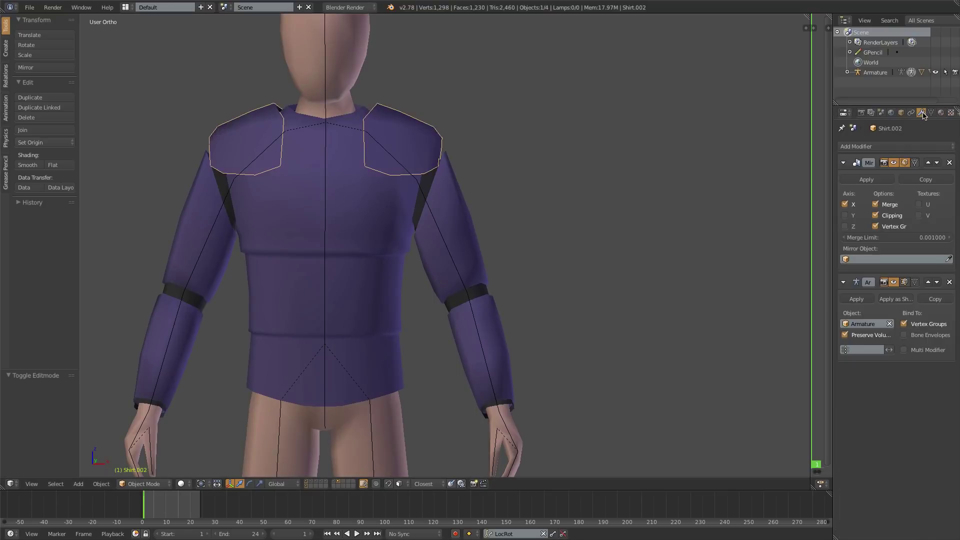
pyautogui.click(868, 147)
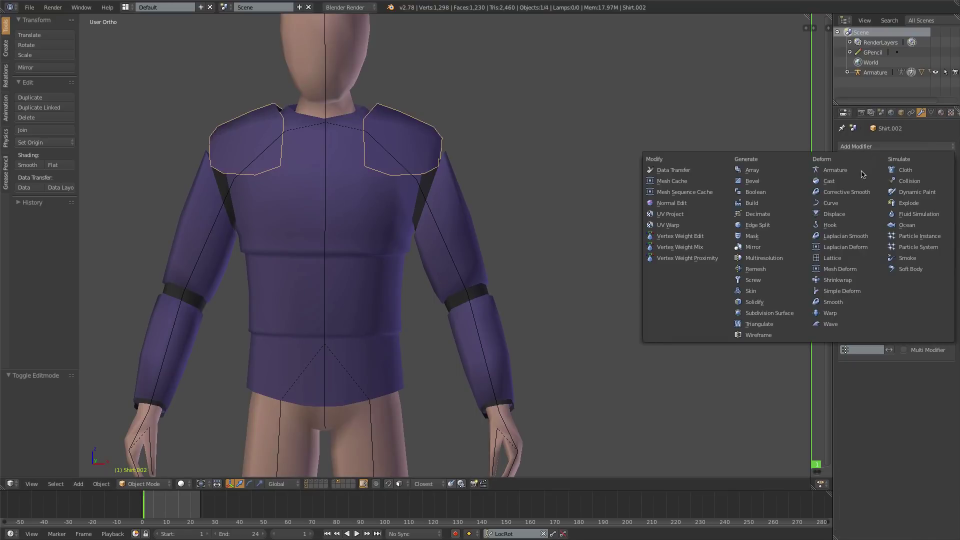
pyautogui.click(755, 302)
pyautogui.moveTo(871, 403); pyautogui.dragTo(902, 403)
pyautogui.press('a')
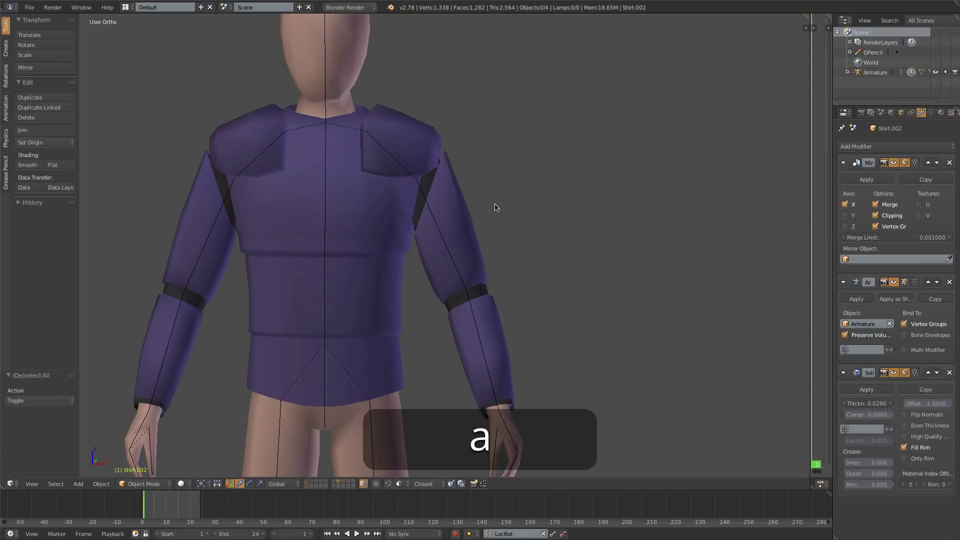
# Reposition the three vertices along the shoulder pad's lower back edge to round its outline
pyautogui.moveTo(495, 208); pyautogui.dragTo(310, 201, button='middle')
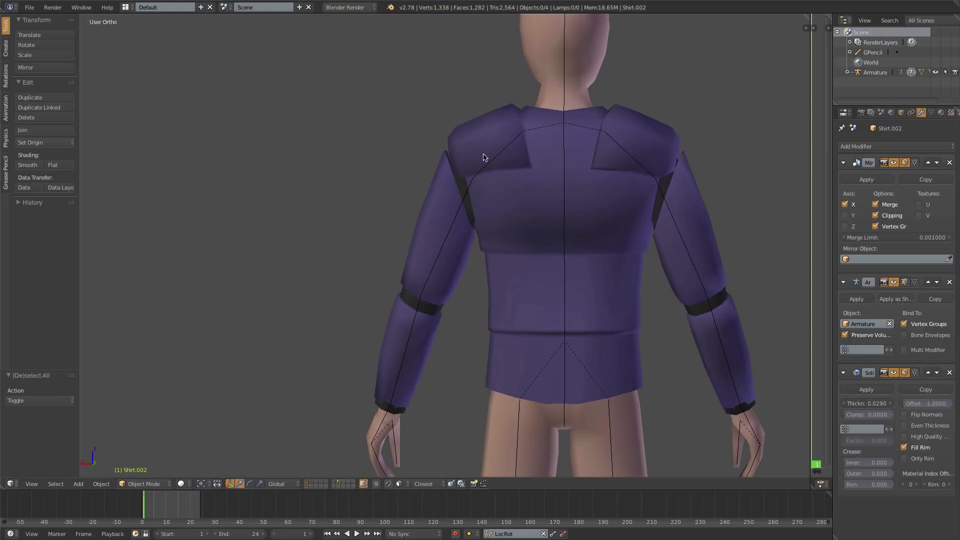
pyautogui.rightClick(485, 156)
pyautogui.press('Tab')
pyautogui.moveTo(493, 158); pyautogui.dragTo(507, 184, button='middle')
pyautogui.rightClick(507, 185)
pyautogui.press('g')
pyautogui.click(509, 192)
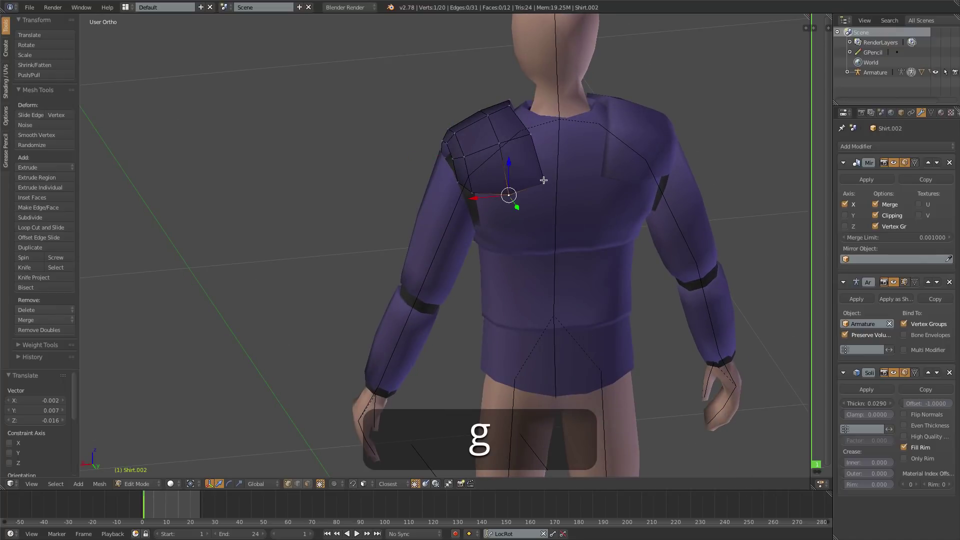
pyautogui.rightClick(544, 180)
pyautogui.press('g')
pyautogui.click(534, 169)
pyautogui.rightClick(474, 191)
pyautogui.press('g')
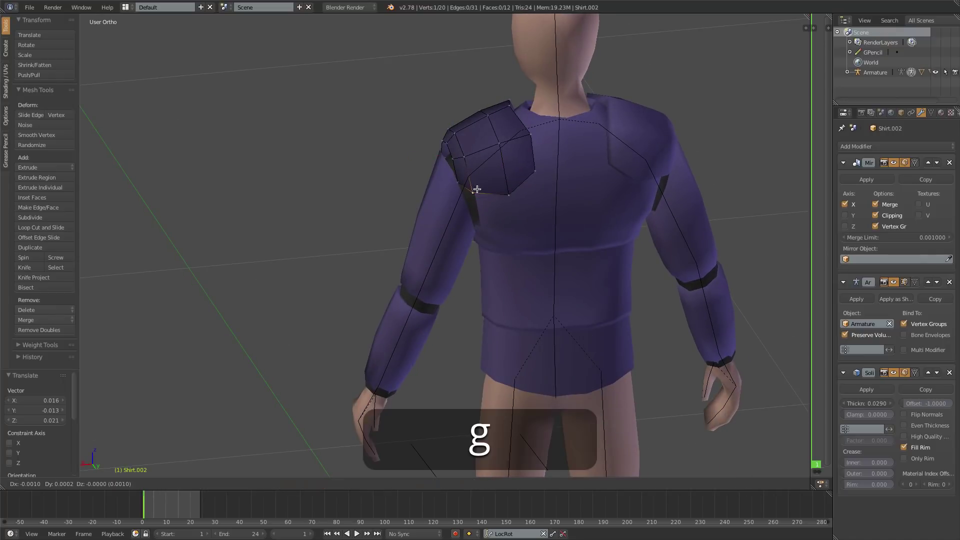
pyautogui.click(479, 190)
# Move the pad's neck-side top vertex by about -0.012 in X and 0.003 in Y, and leave mesh editing
pyautogui.rightClick(509, 105)
pyautogui.press('g')
pyautogui.click(517, 113)
pyautogui.moveTo(517, 113); pyautogui.dragTo(604, 178, button='middle')
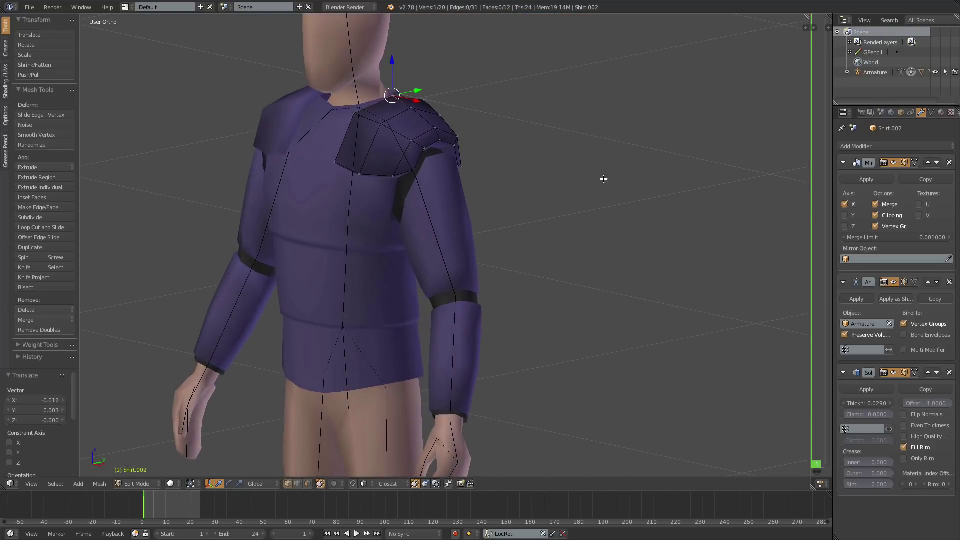
pyautogui.press('Tab')
pyautogui.press('3')
pyautogui.press('a')
pyautogui.moveTo(386, 230); pyautogui.dragTo(497, 234, button='middle')
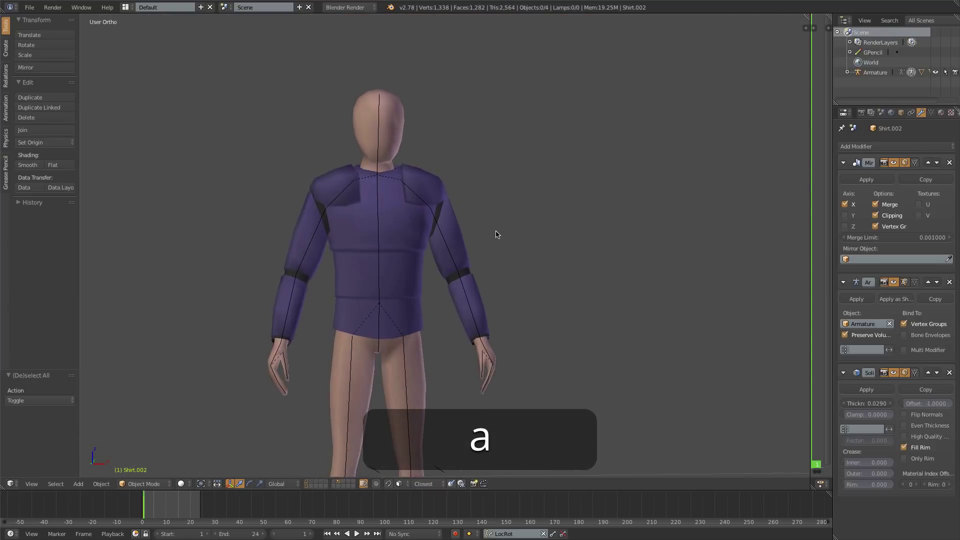
# Reopen the shoulder pad mesh and lower its inner front corner vertex by about 0.009
pyautogui.scroll(4, 423, 197)
pyautogui.press('1')
pyautogui.press('Tab')
pyautogui.moveTo(377, 155); pyautogui.dragTo(313, 189, button='middle')
pyautogui.press('g')
pyautogui.click(373, 163)
# Add two loop cuts to the shoulder pad, one close to its lower edge and one close to its neck-side edge
pyautogui.hotkey('ctrl', 'r')
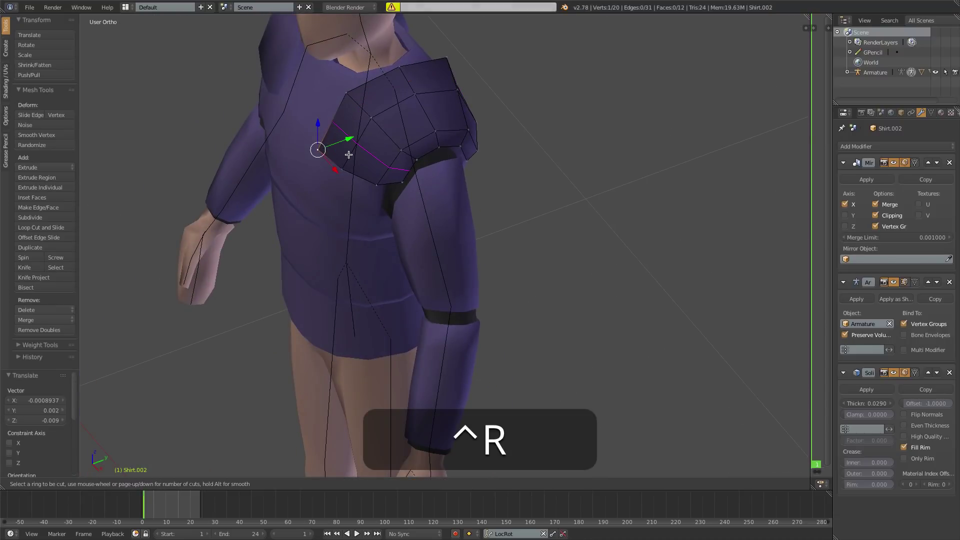
pyautogui.click(342, 164)
pyautogui.click(342, 164)
pyautogui.hotkey('ctrl', 'r')
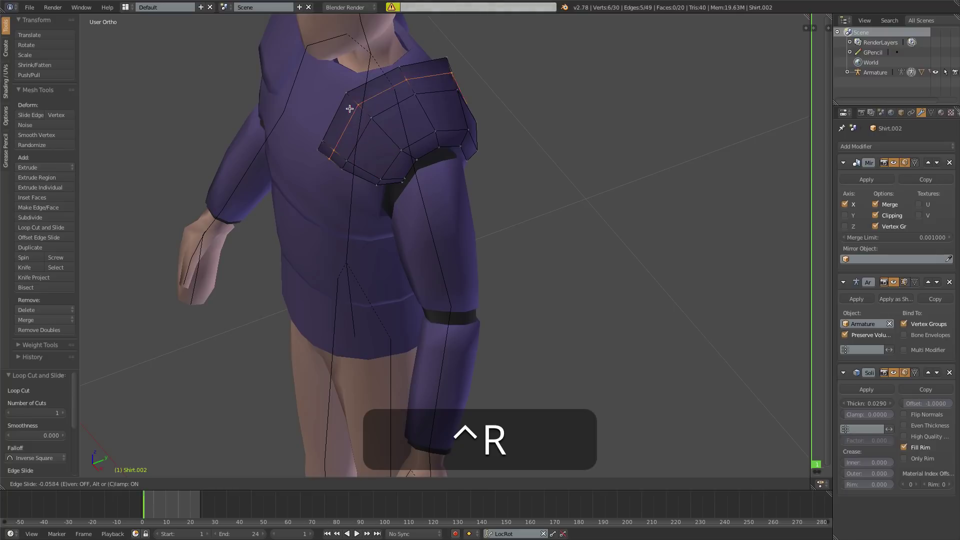
pyautogui.click(346, 106)
pyautogui.click(345, 105)
# Adjust the neck-side vertices on the back of the shoulder pad and leave mesh editing
pyautogui.moveTo(345, 105); pyautogui.dragTo(542, 127, button='middle')
pyautogui.rightClick(549, 121)
pyautogui.press('g')
pyautogui.click(551, 130)
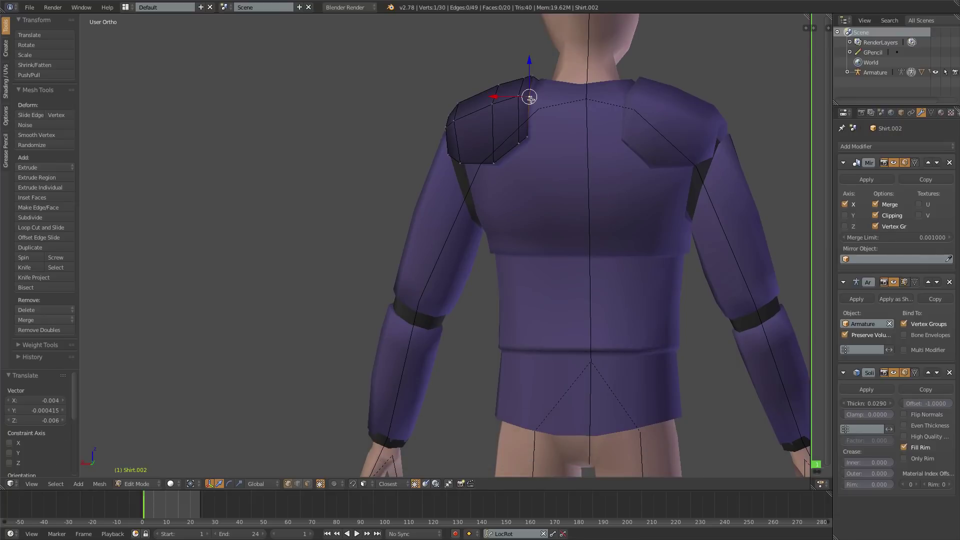
pyautogui.press('g')
pyautogui.click(537, 84)
pyautogui.press('Tab')
pyautogui.moveTo(421, 175); pyautogui.dragTo(564, 176, button='middle')
pyautogui.press('KP_1')
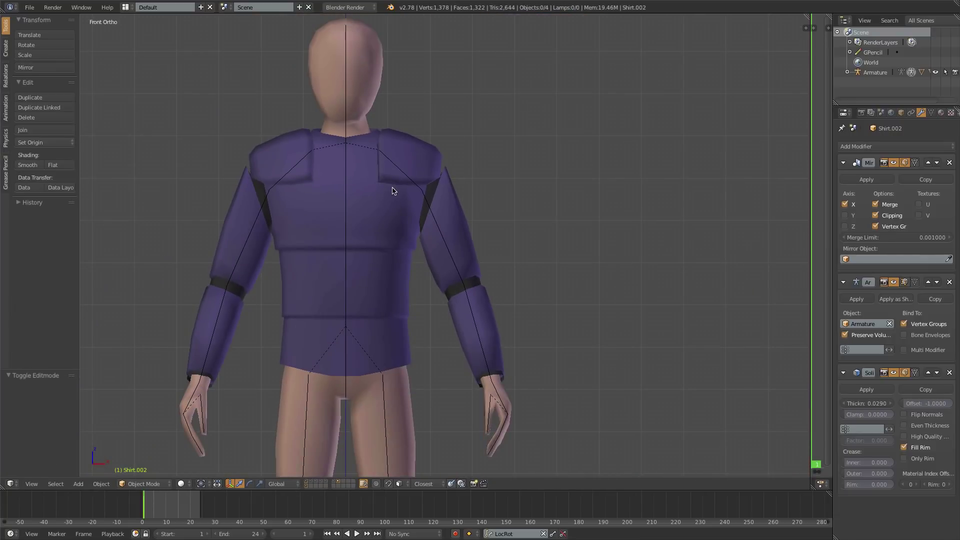
# Assign the Metal_dark material to the whole shoulder pad mesh and leave mesh editing
pyautogui.scroll(3, 392, 186)
pyautogui.press('Tab')
pyautogui.press('a')
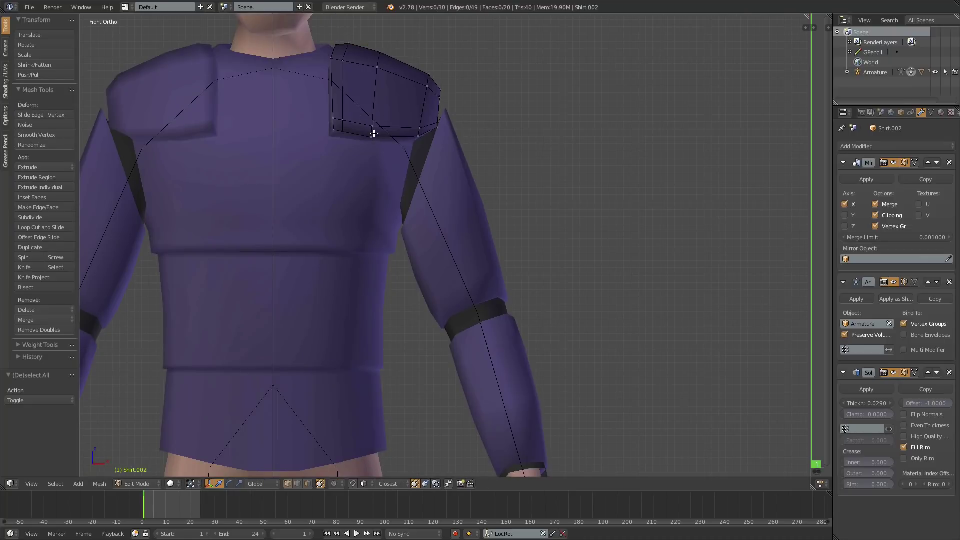
pyautogui.press('l')
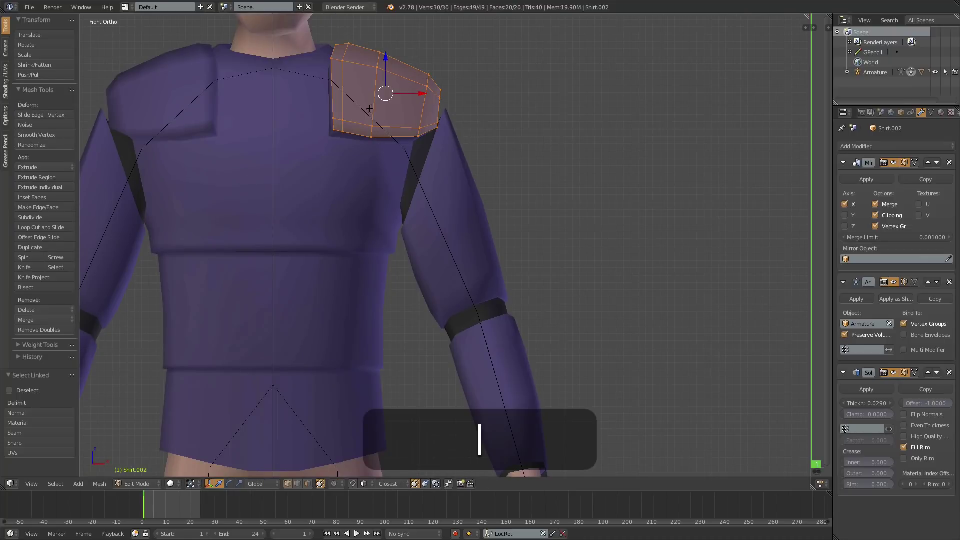
pyautogui.click(941, 113)
pyautogui.click(874, 161)
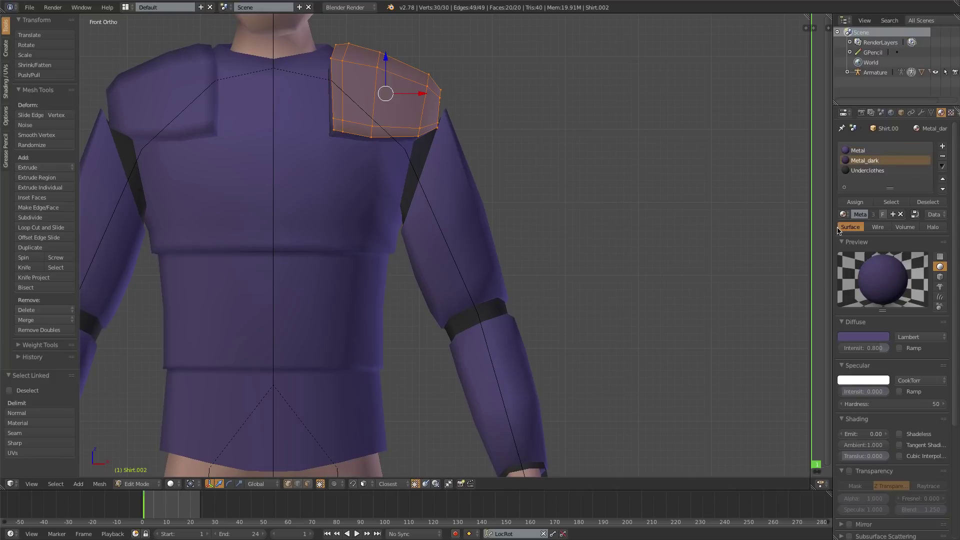
pyautogui.click(855, 202)
pyautogui.press('Tab')
# Move the three vertices on the pad's lower back edge by about 0.006 in Y and 0.005 in Z, then readjust them from another angle
pyautogui.scroll(-4, 463, 159)
pyautogui.moveTo(510, 246); pyautogui.dragTo(432, 258, button='middle')
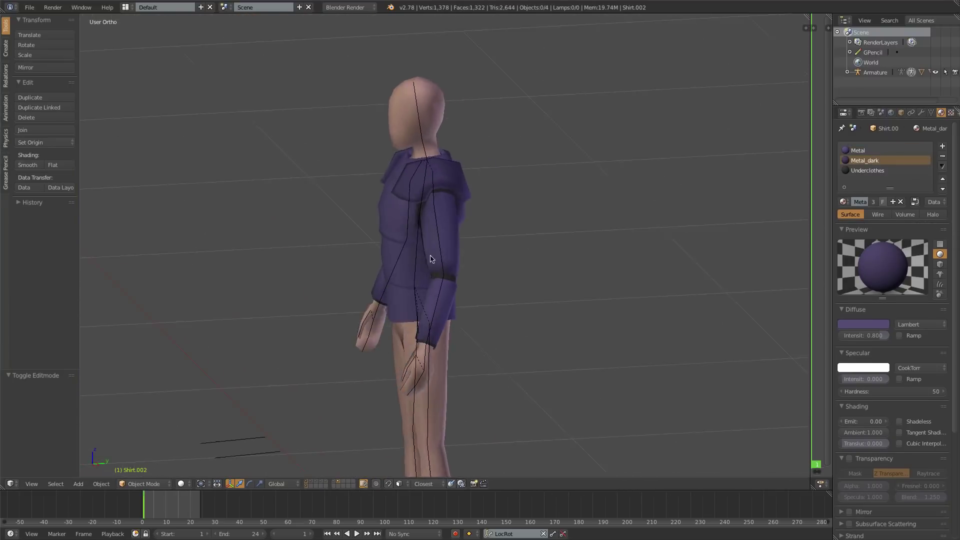
pyautogui.press('KP_3')
pyautogui.press('Tab')
pyautogui.rightClick(489, 108)
pyautogui.keyDown('shift'); pyautogui.rightClick(518, 122); pyautogui.keyUp('shift')
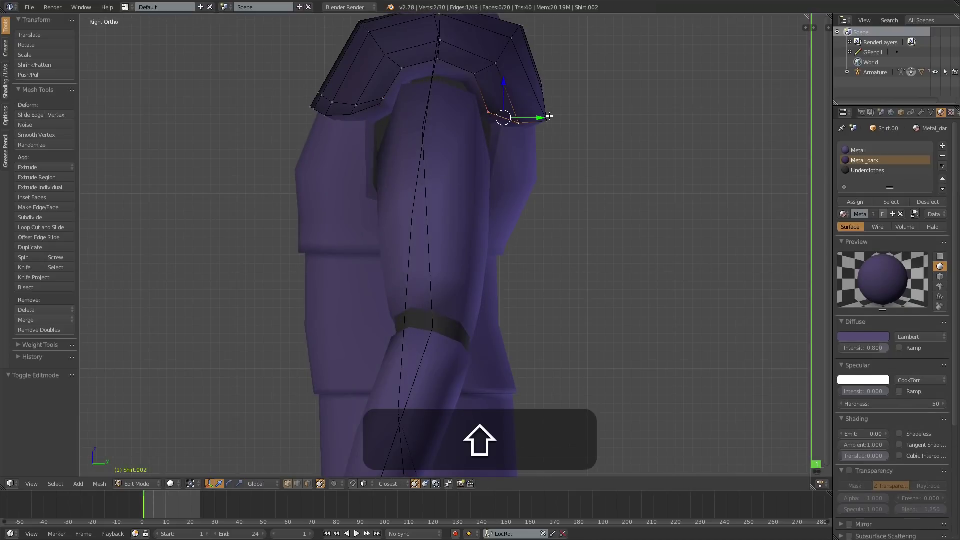
pyautogui.press('g')
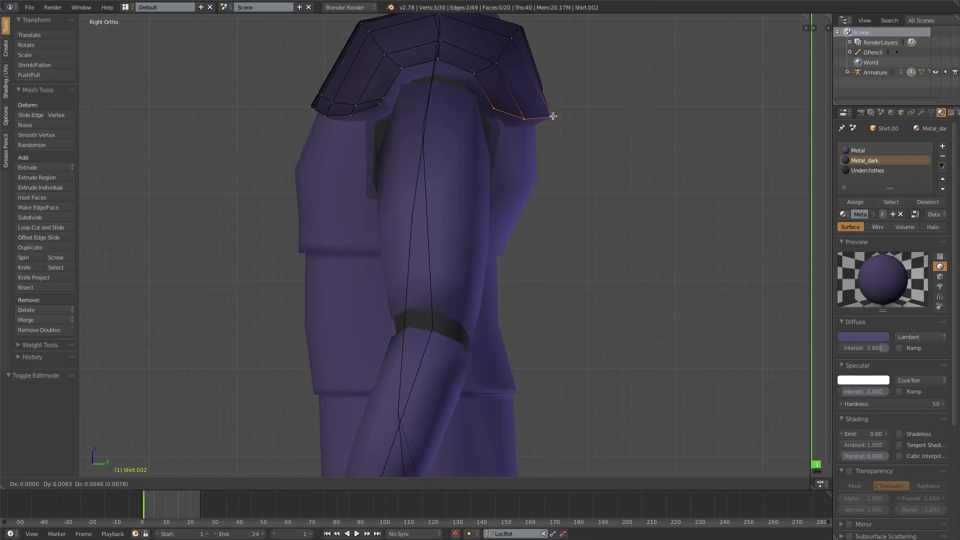
pyautogui.click(553, 114)
pyautogui.moveTo(553, 114); pyautogui.dragTo(336, 141, button='middle')
pyautogui.press('g')
pyautogui.click(477, 153)
pyautogui.press('Tab')
# Reopen the pad mesh in wireframe from the front and reposition the vertices along its upper slope
pyautogui.press('KP_1')
pyautogui.scroll(-6, 478, 143)
pyautogui.scroll(-3, 475, 143)
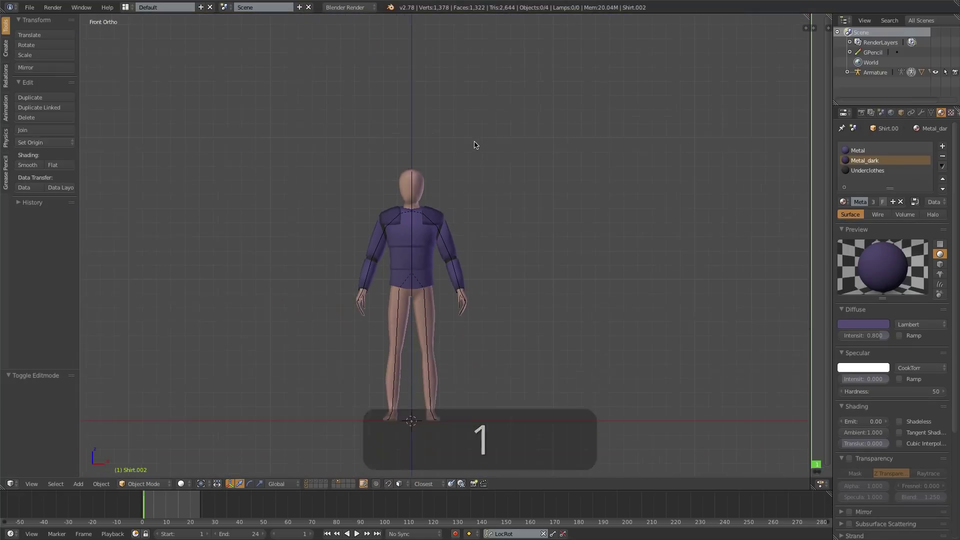
pyautogui.scroll(7, 476, 143)
pyautogui.press('Tab')
pyautogui.press('z')
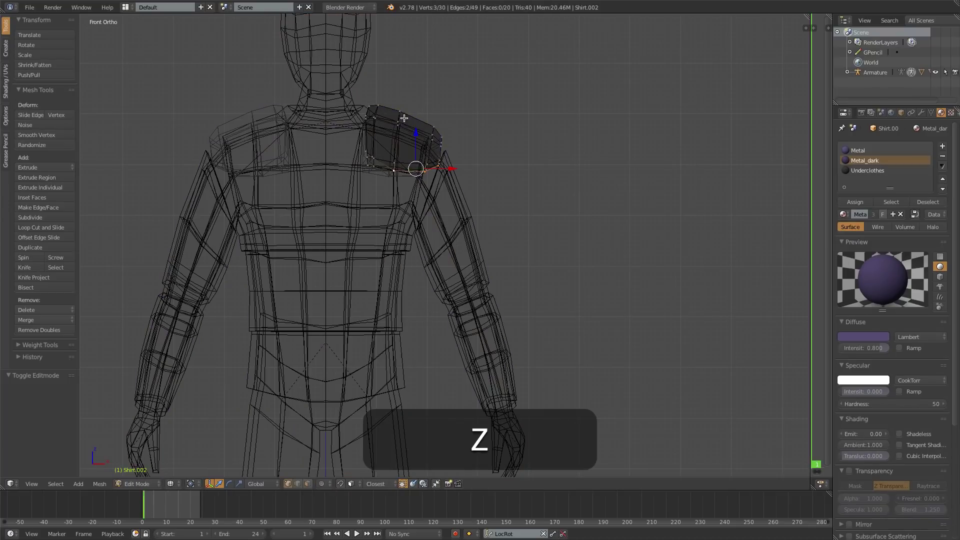
pyautogui.press('b')
pyautogui.press('g')
pyautogui.moveTo(390, 105); pyautogui.dragTo(436, 144)
pyautogui.click(421, 126)
# Raise the pad's outer top vertices by about 0.010 in Z and return to solid display outside mesh editing
pyautogui.press('a')
pyautogui.press('b')
pyautogui.press('g')
pyautogui.click(436, 139)
pyautogui.press('z')
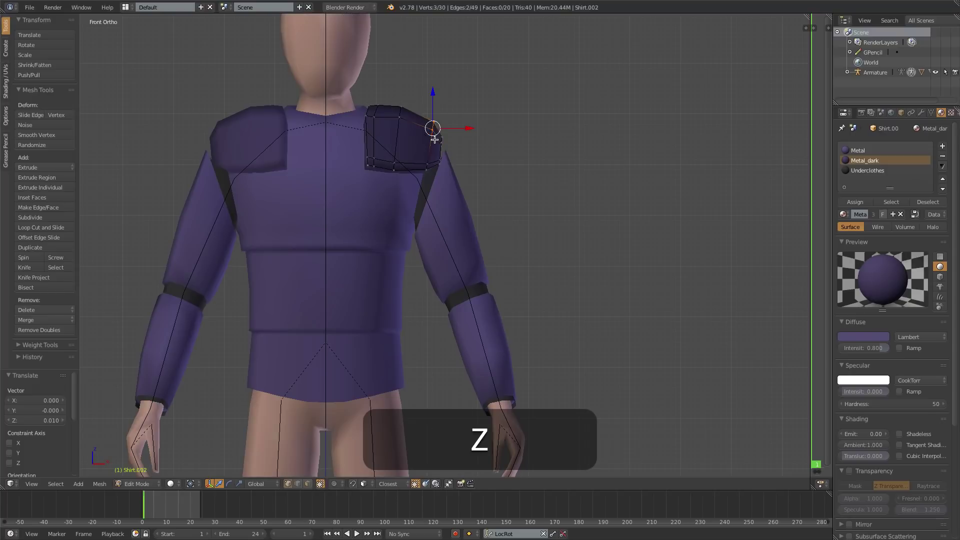
pyautogui.press('Tab')
# Enable Only Rim on the shoulder pad's Solidify modifier and apply the modifier
pyautogui.scroll(-3, 435, 142)
pyautogui.moveTo(435, 142)
pyautogui.mouseDown(button='middle')
pyautogui.moveTo(498, 188)
pyautogui.moveTo(604, 182)
pyautogui.moveTo(383, 168)
pyautogui.mouseUp(button='middle')
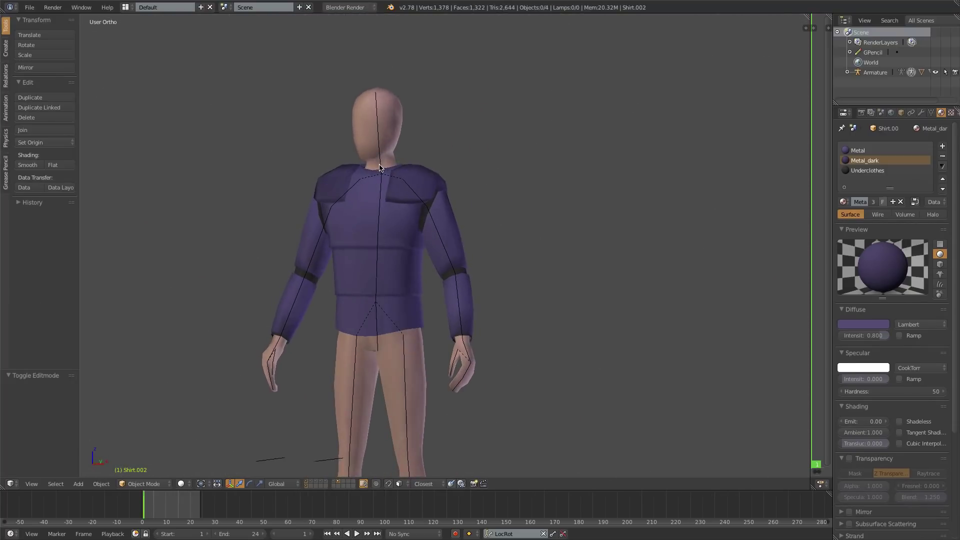
pyautogui.press('1')
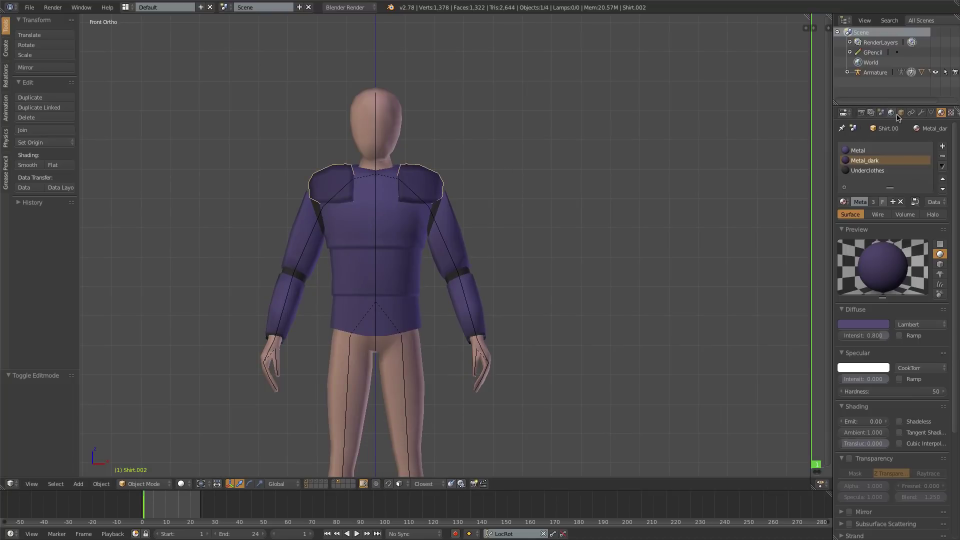
pyautogui.click(922, 113)
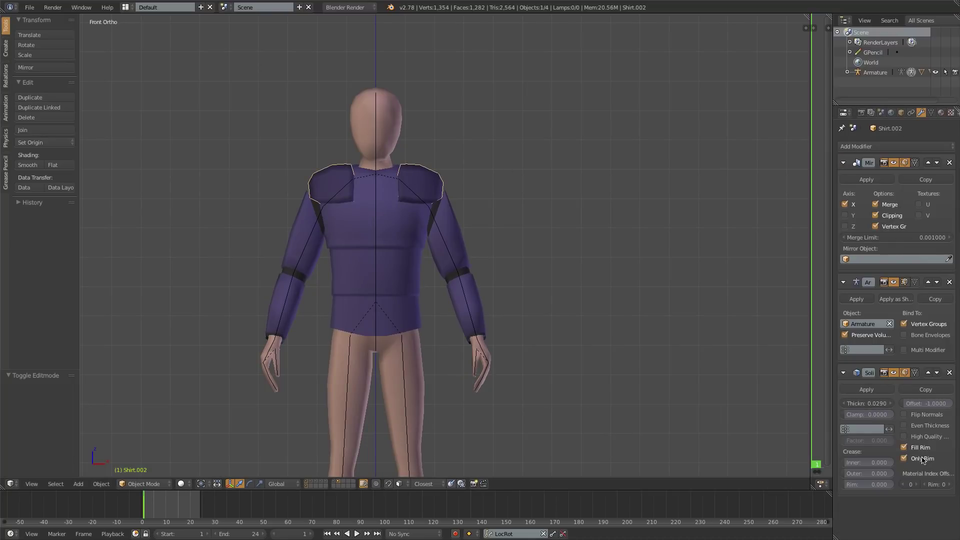
pyautogui.click(867, 390)
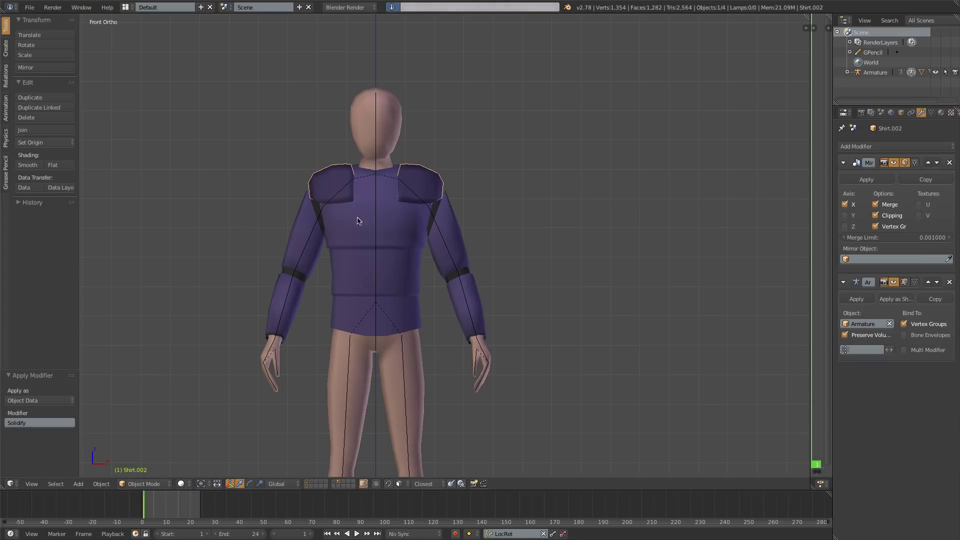
# Join the shoulder pads into the armor object with the torso and sleeves
pyautogui.scroll(2, 450, 198)
pyautogui.keyDown('shift'); pyautogui.rightClick(453, 210); pyautogui.keyUp('shift')
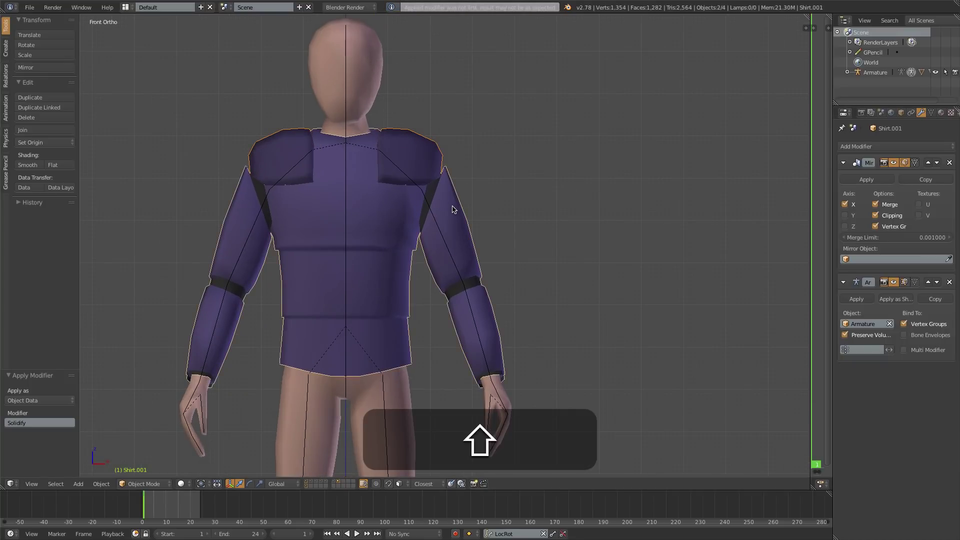
pyautogui.hotkey('ctrl', 'j')
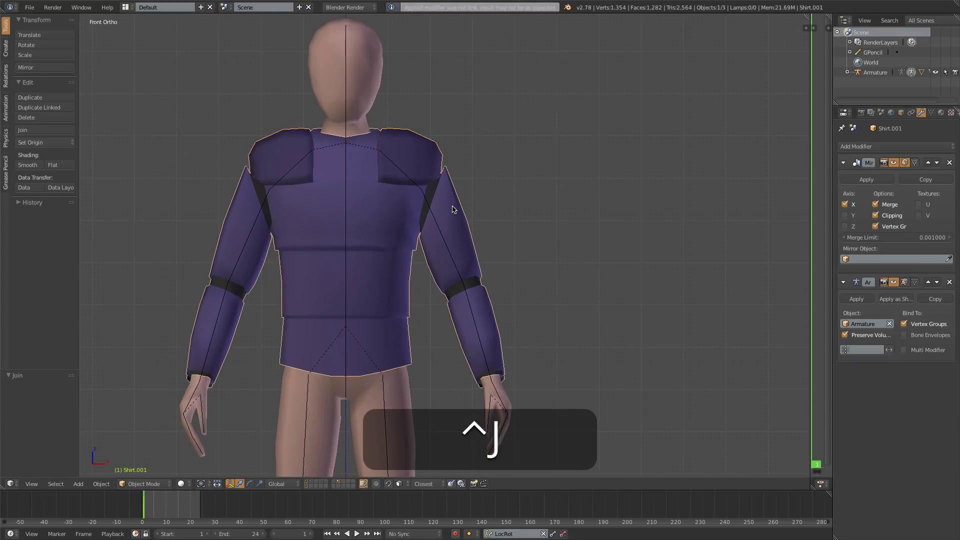
# Select the joined armor on its own and hide all unselected objects
pyautogui.press('a')
pyautogui.rightClick(411, 157)
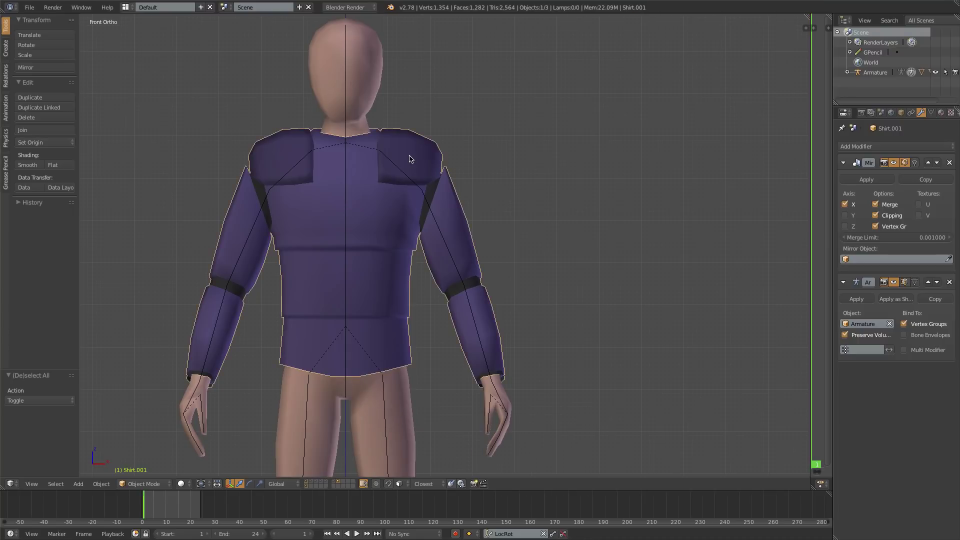
pyautogui.hotkey('shift', 'h')
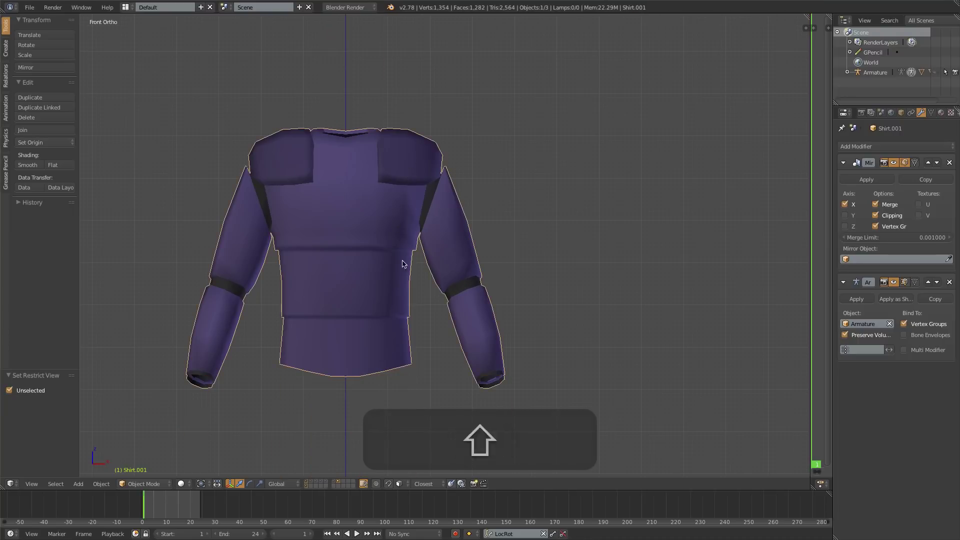
# Extrude the torso's bottom edge loop inward at a scale of about 0.777 and close it with a face
pyautogui.moveTo(404, 249); pyautogui.dragTo(334, 202, button='middle')
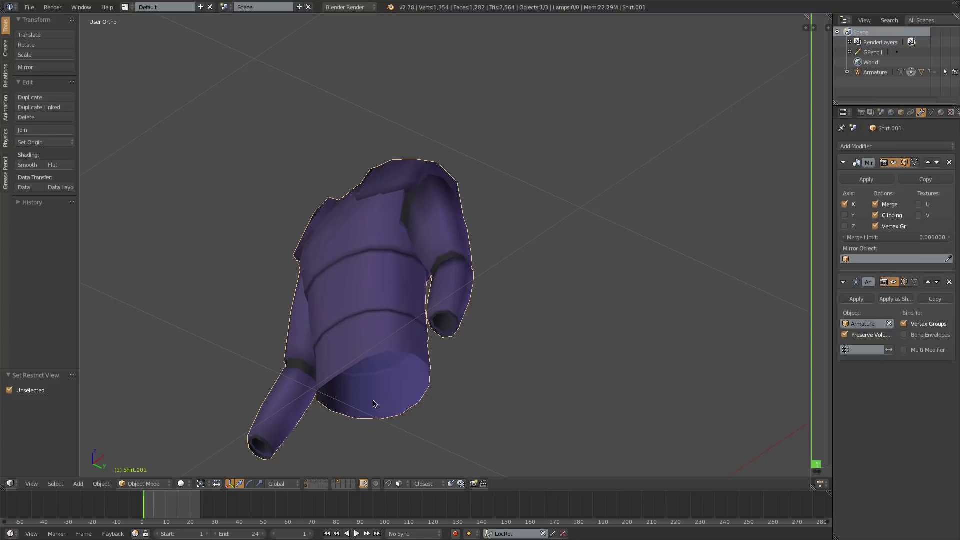
pyautogui.press('Tab')
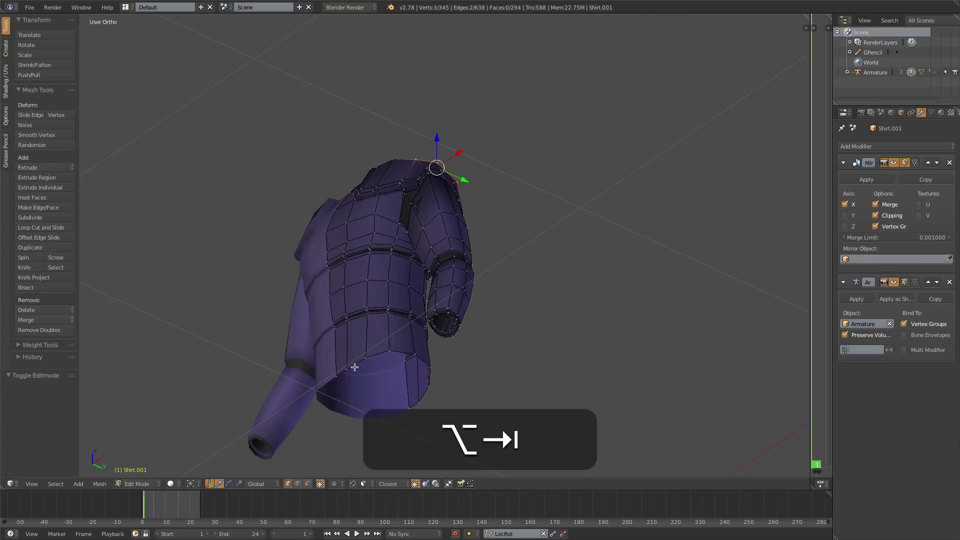
pyautogui.keyDown('alt'); pyautogui.click(354, 364); pyautogui.keyUp('alt')
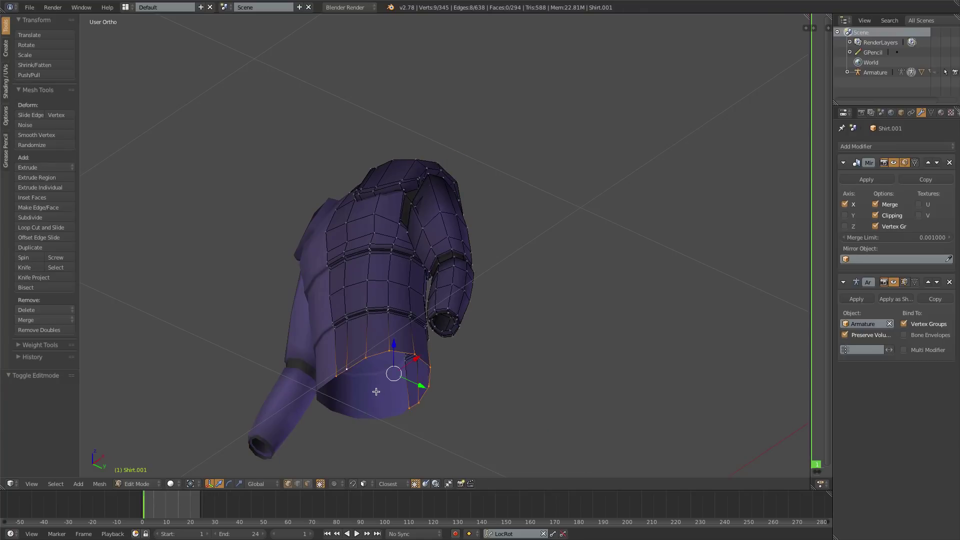
pyautogui.press('e')
pyautogui.press('s')
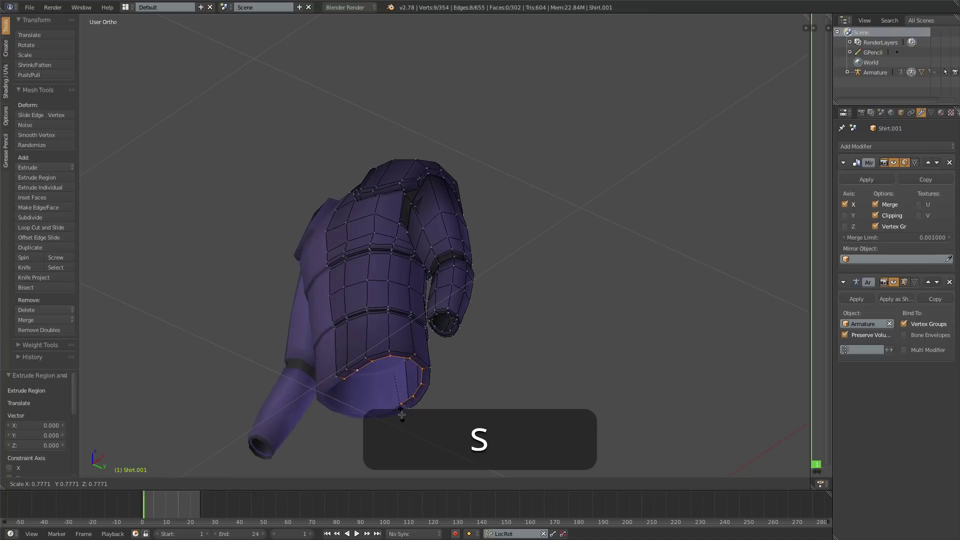
pyautogui.click(401, 415)
pyautogui.press('f')
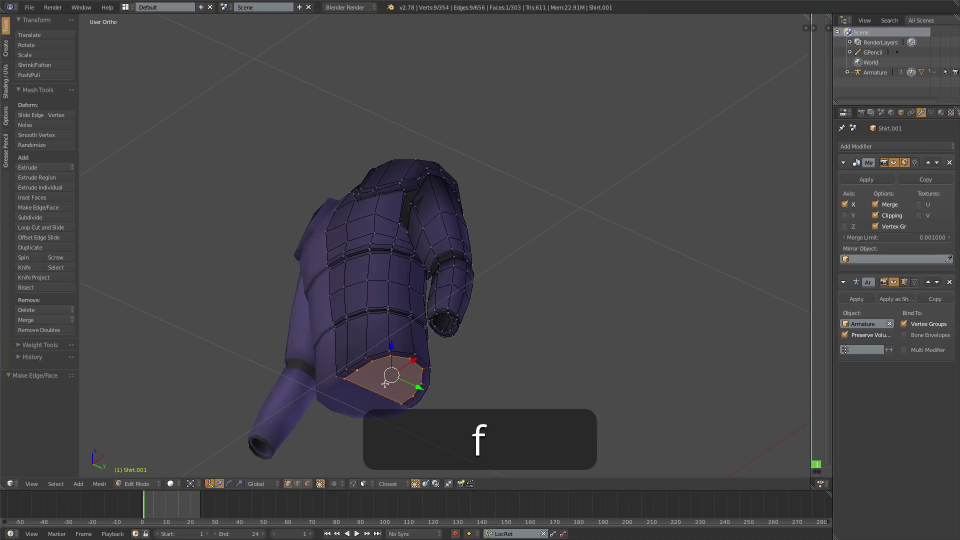
# Add a material slot with the existing Black material and assign it to the torso's bottom face
pyautogui.click(941, 113)
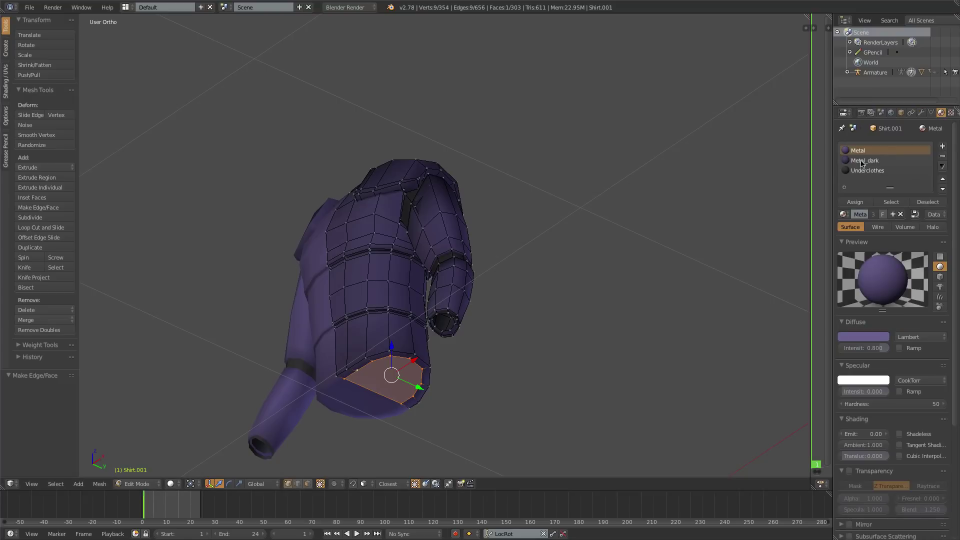
pyautogui.click(942, 147)
pyautogui.click(849, 216)
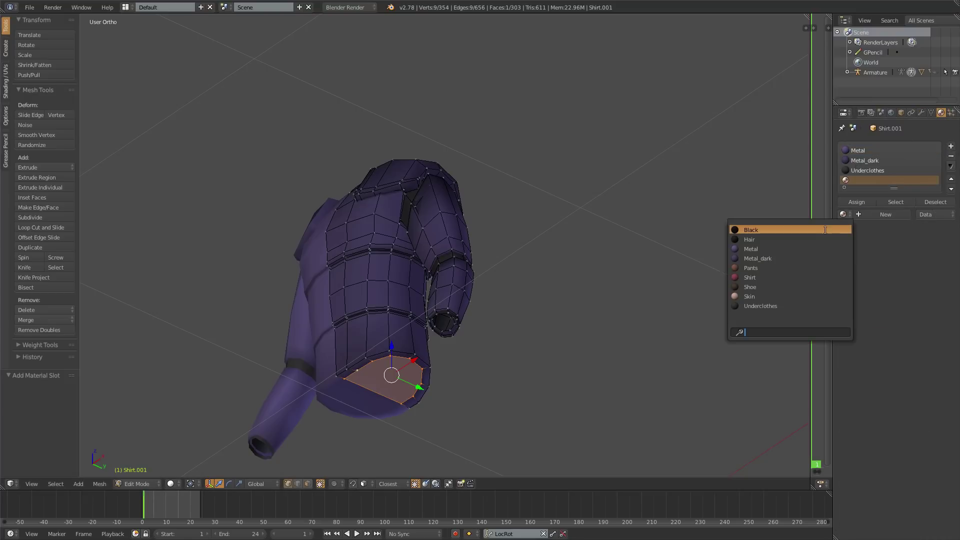
pyautogui.click(750, 231)
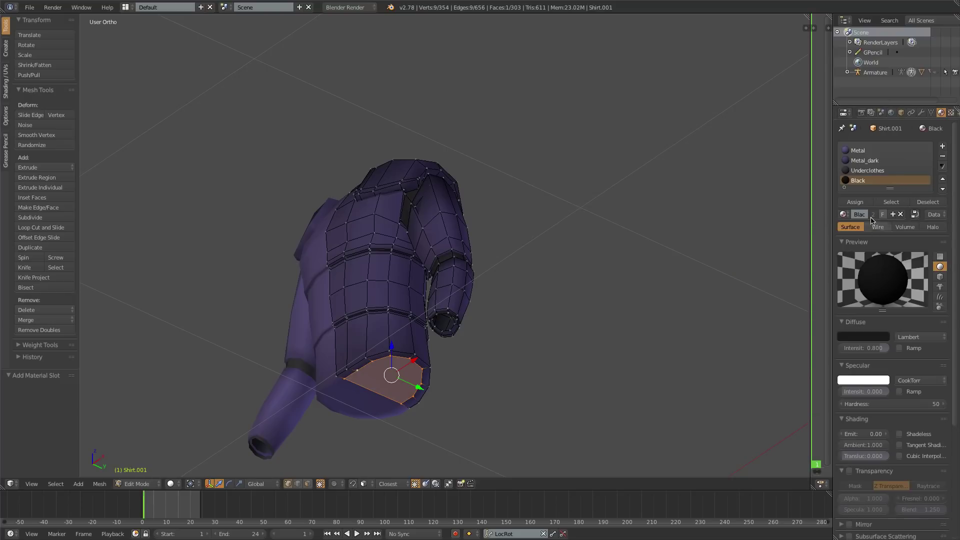
pyautogui.click(855, 202)
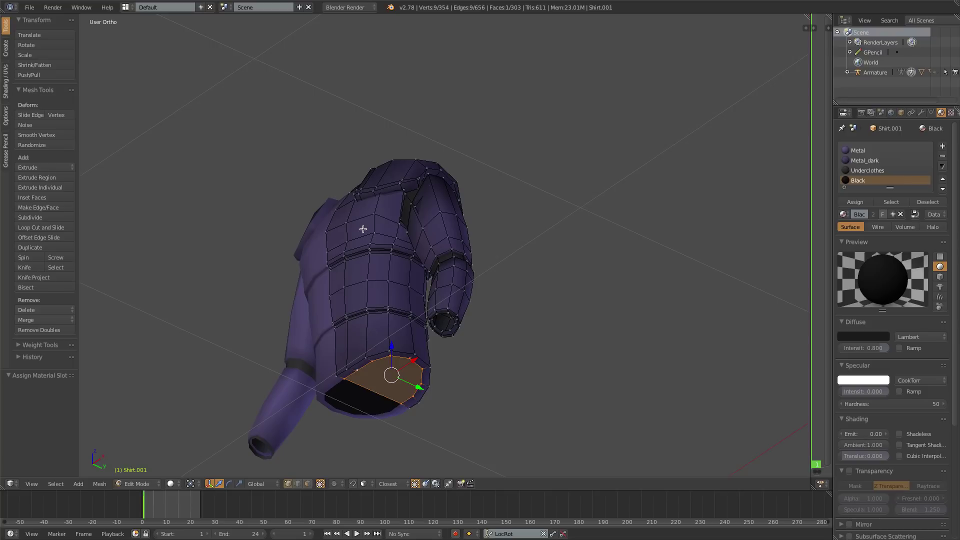
# Scale down the inner loop of the neck opening and close it with a face in the Black material
pyautogui.moveTo(363, 229); pyautogui.dragTo(376, 242, button='middle')
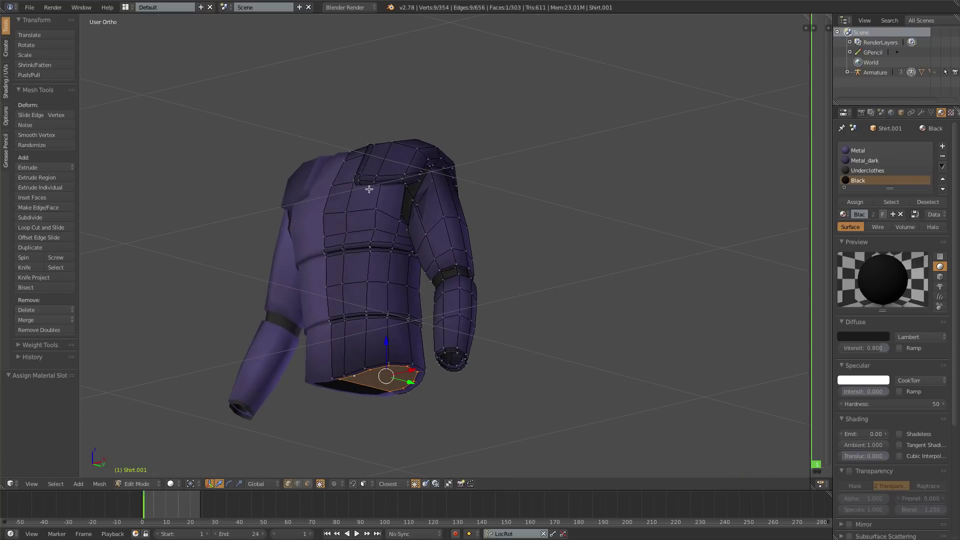
pyautogui.moveTo(369, 189); pyautogui.dragTo(383, 245, button='middle')
pyautogui.moveTo(371, 135); pyautogui.dragTo(422, 180, button='middle')
pyautogui.press('s')
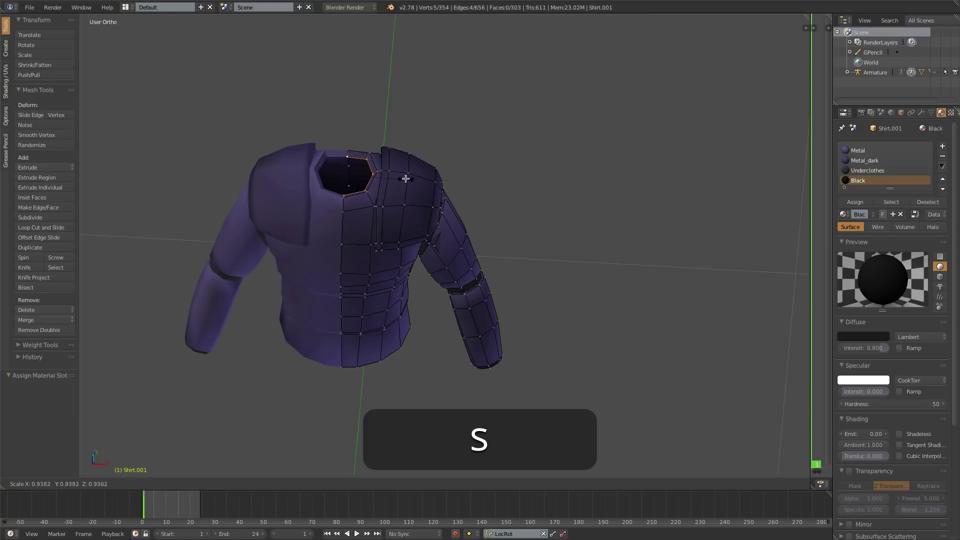
pyautogui.click(391, 171)
pyautogui.press('f')
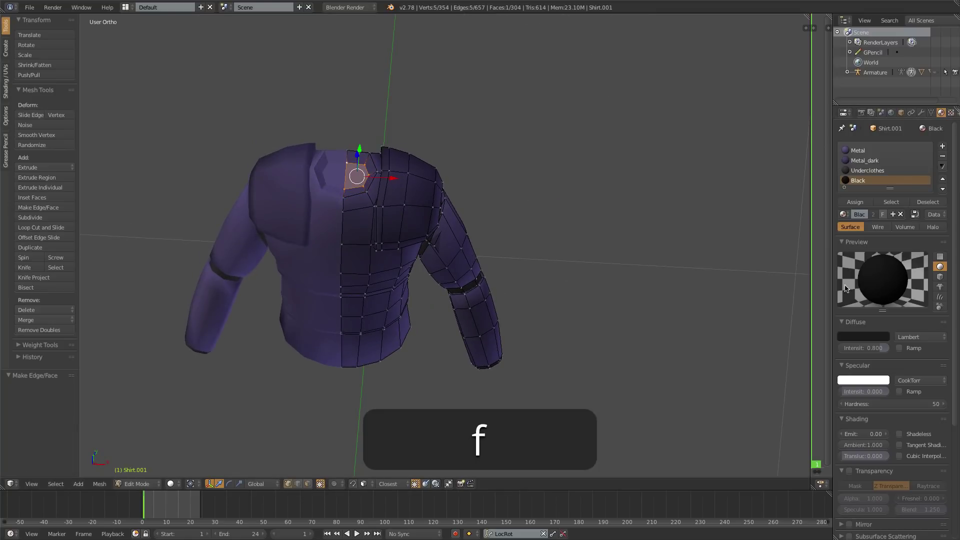
pyautogui.click(859, 203)
pyautogui.press('Tab')
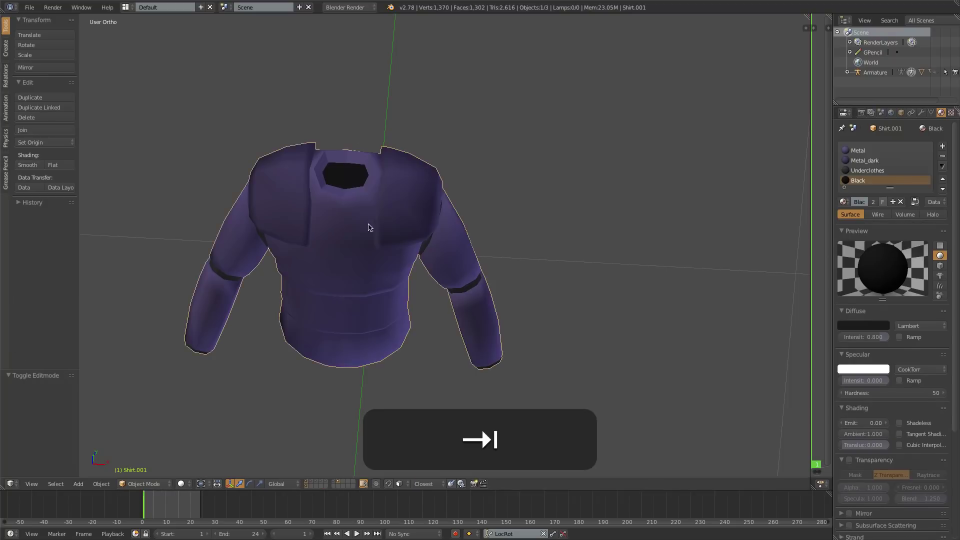
# Close the sleeve's wrist opening with a face and assign the Black material to it
pyautogui.scroll(-2, 408, 286)
pyautogui.moveTo(408, 286); pyautogui.dragTo(400, 250, button='middle')
pyautogui.press('Tab')
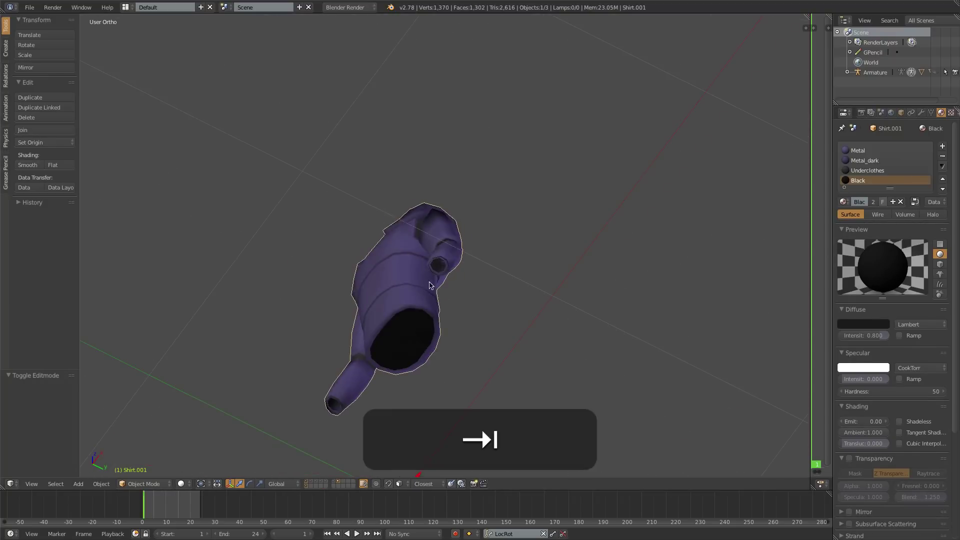
pyautogui.scroll(3, 426, 275)
pyautogui.keyDown('alt'); pyautogui.moveTo(426, 275); pyautogui.dragTo(475, 336); pyautogui.keyUp('alt')
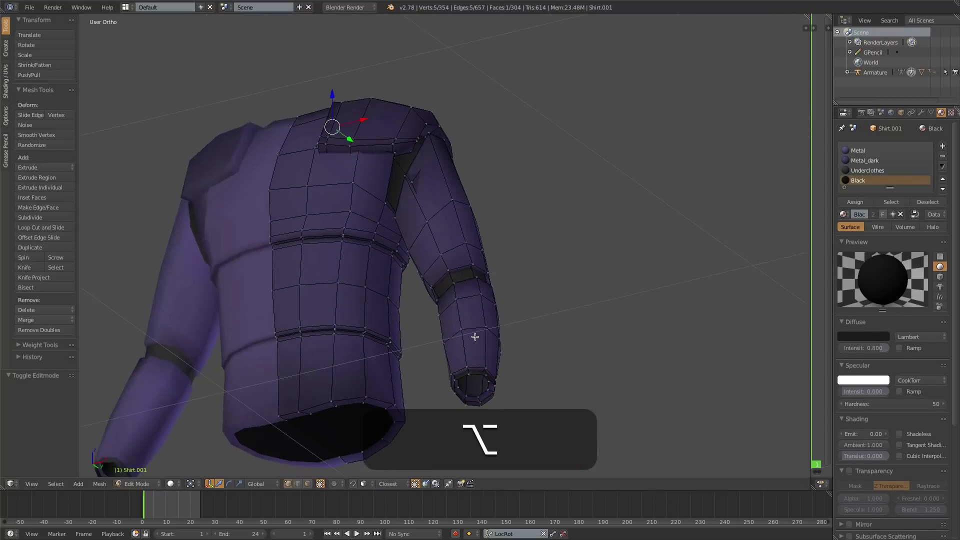
pyautogui.keyDown('alt'); pyautogui.rightClick(474, 375); pyautogui.keyUp('alt')
pyautogui.hotkey('alt', 'f')
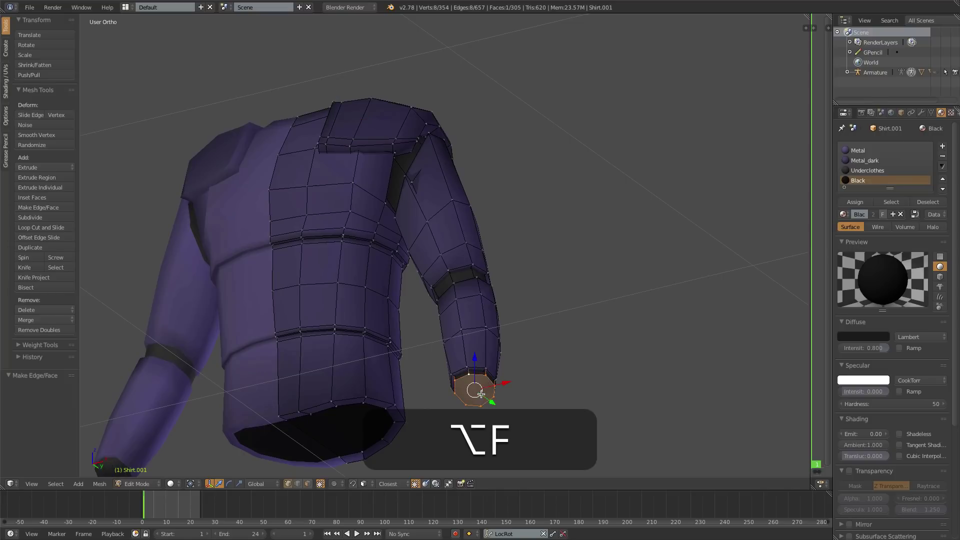
pyautogui.click(856, 202)
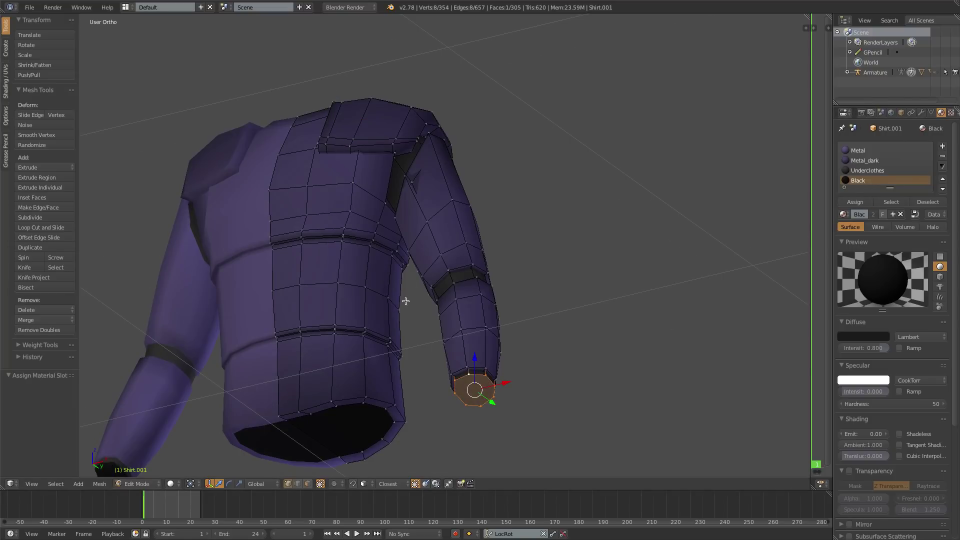
pyautogui.scroll(-2, 405, 300)
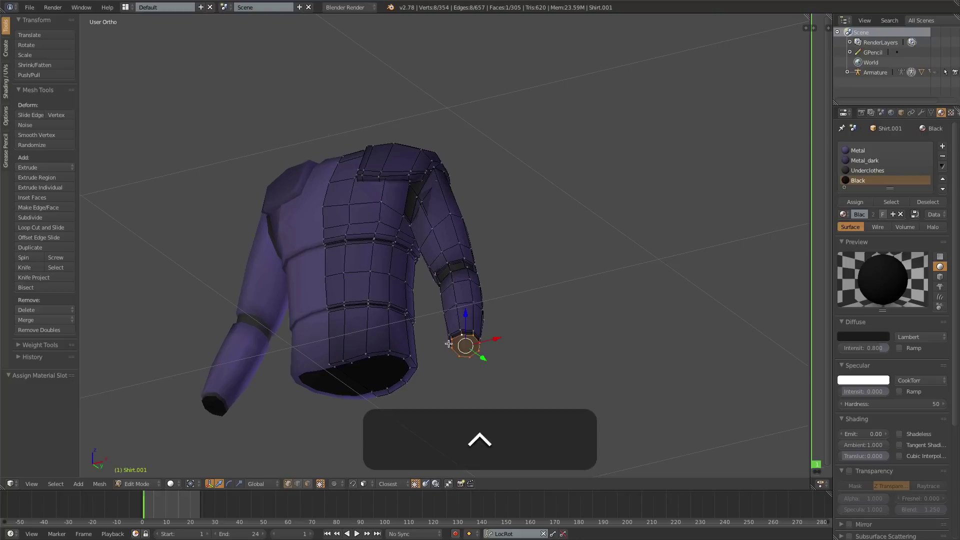
# Check the cap faces at the torso's waist and neck in face select mode, and reveal the hidden body and armature in Object Mode
pyautogui.hotkey('ctrl', 'Tab')
pyautogui.click(434, 364)
pyautogui.rightClick(374, 389)
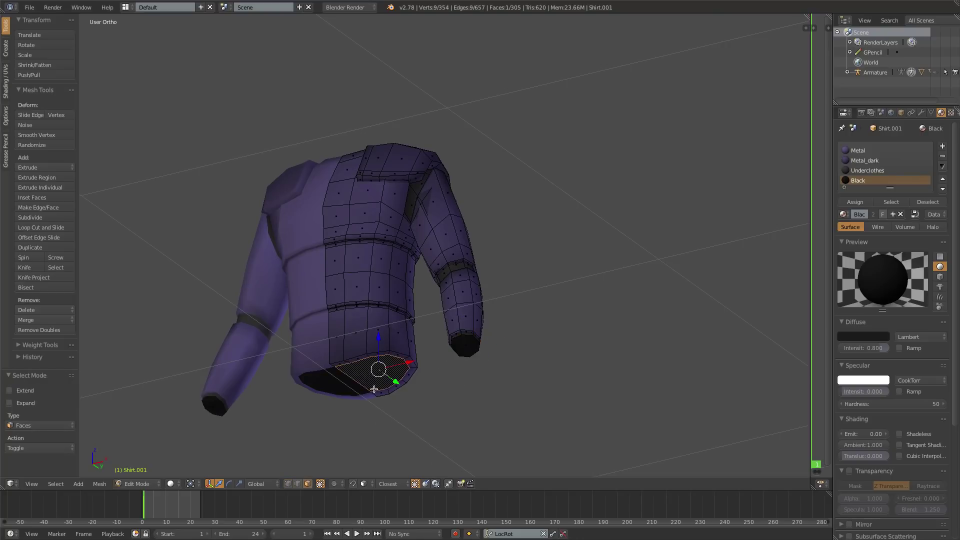
pyautogui.moveTo(381, 282); pyautogui.dragTo(384, 387, button='middle')
pyautogui.rightClick(358, 153)
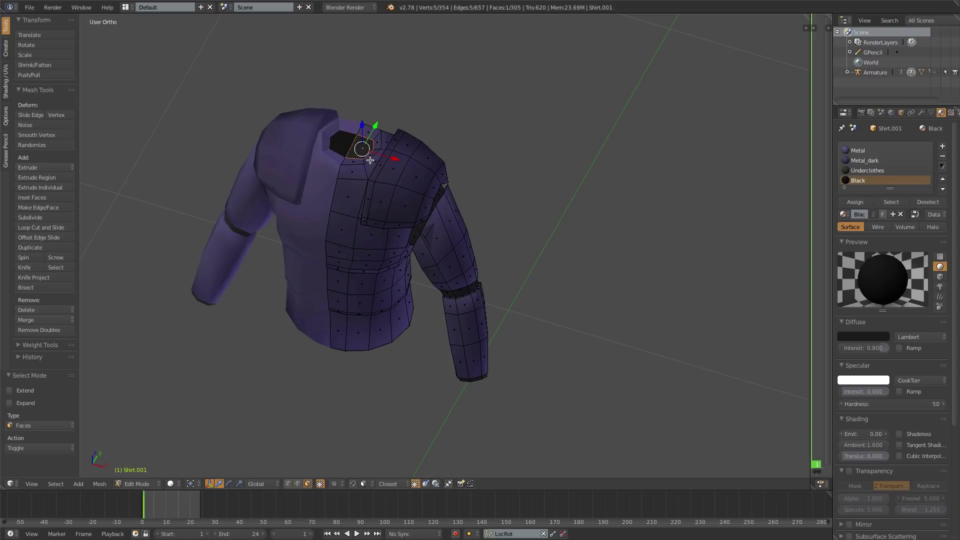
pyautogui.press('Tab')
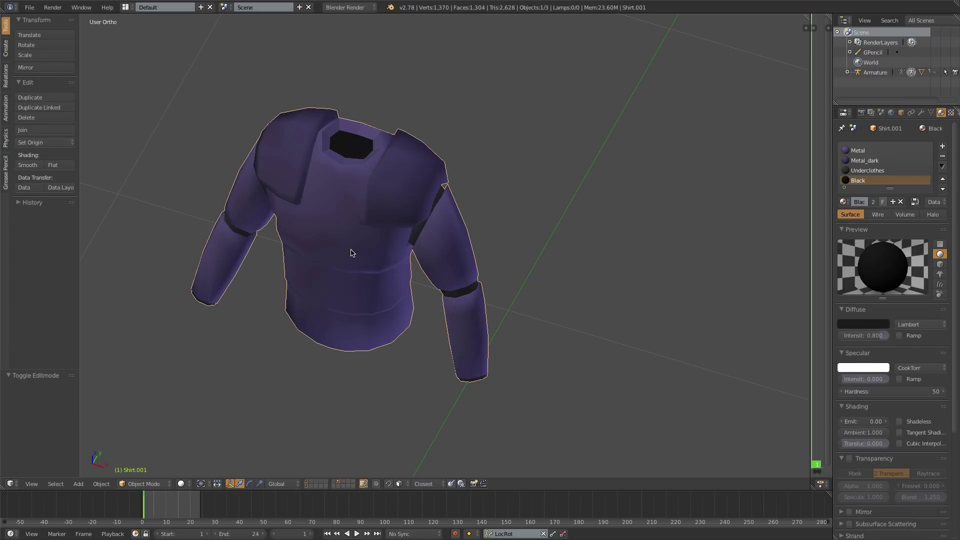
pyautogui.hotkey('alt', 'h')
pyautogui.press('a')
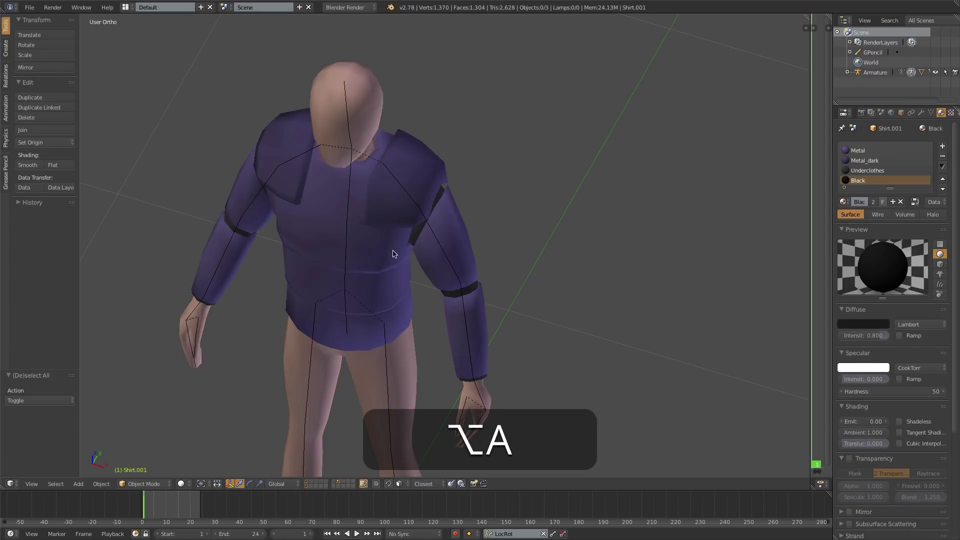
# Test a rotation of the Chest bone in side view to examine how the armor follows it
pyautogui.rightClick(353, 214)
pyautogui.press('3')
pyautogui.press('r')
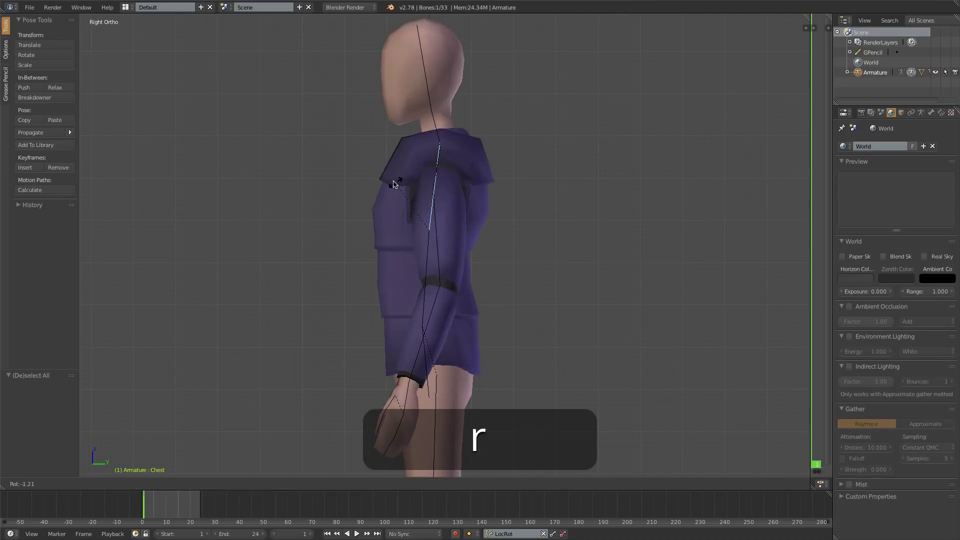
pyautogui.rightClick(359, 186)
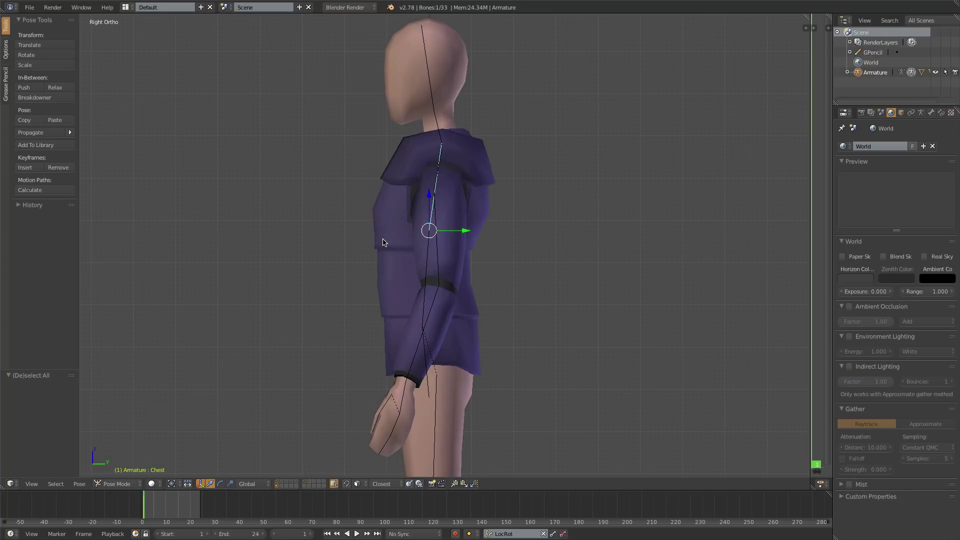
# Assign the shirt's weights automatically from all bones in Weight Paint mode
pyautogui.press('1')
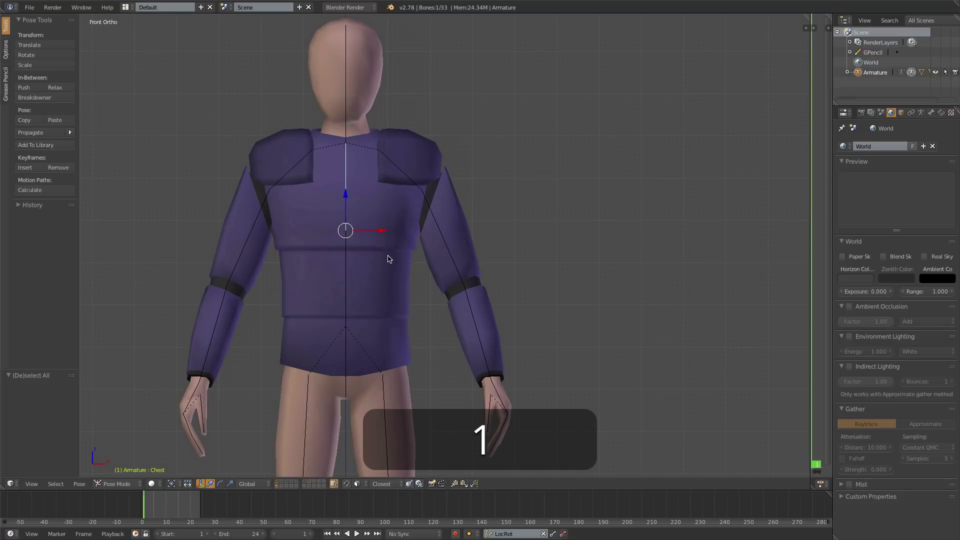
pyautogui.rightClick(395, 223)
pyautogui.hotkey('ctrl', 'Tab')
pyautogui.press('a')
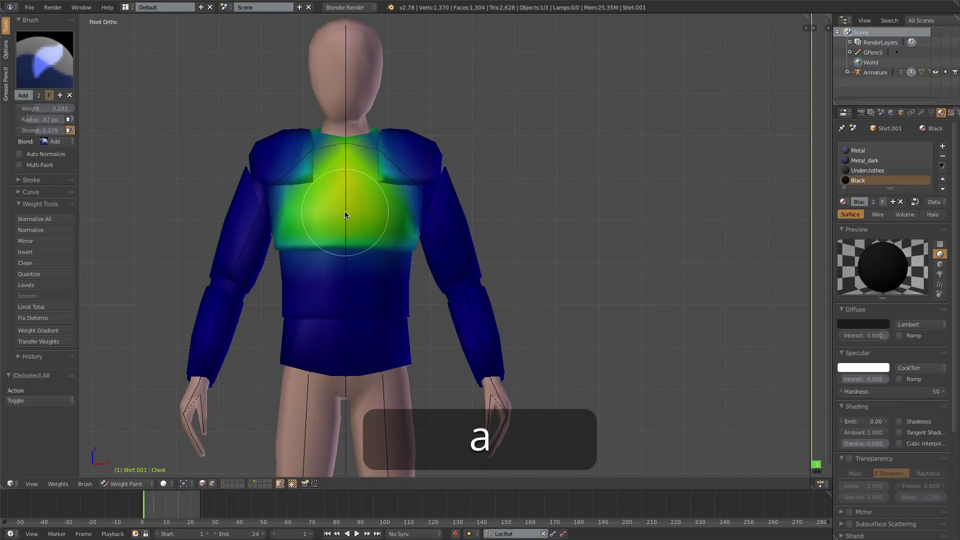
pyautogui.click(59, 483)
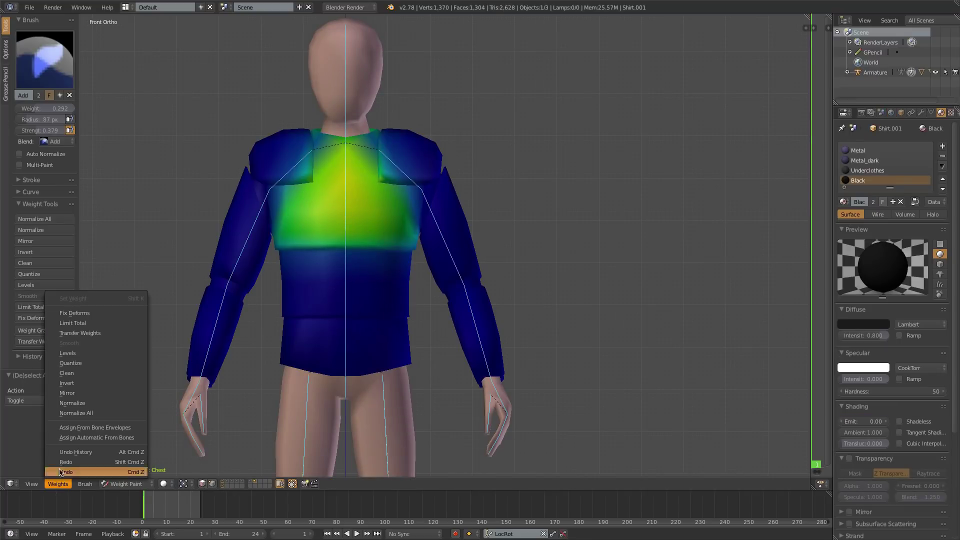
pyautogui.click(67, 440)
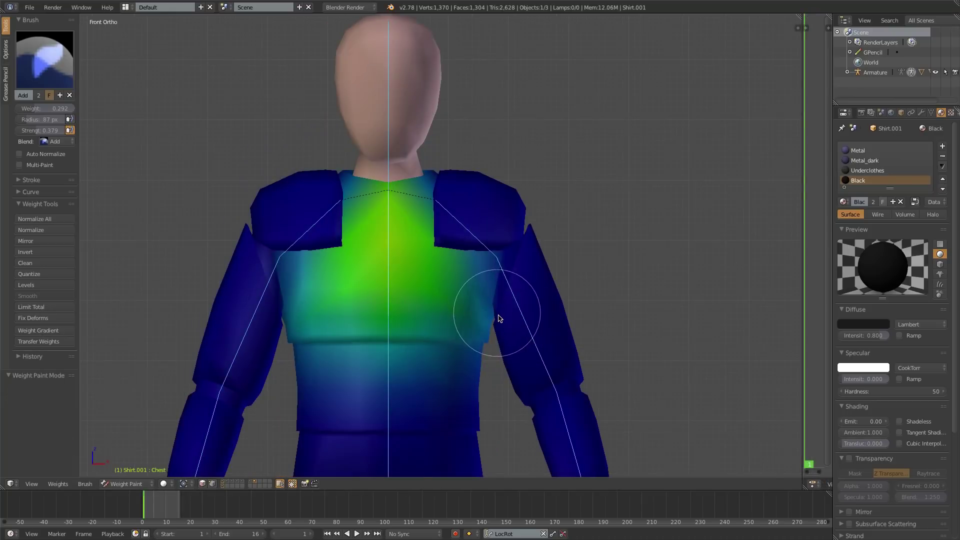
# Test the sleeve's deformation with a trackball rotation of the Lower Arm.L bone, and undo the rotation
pyautogui.keyDown('shift'); pyautogui.moveTo(459, 318); pyautogui.dragTo(363, 236, button='middle'); pyautogui.keyUp('shift')
pyautogui.rightClick(472, 351)
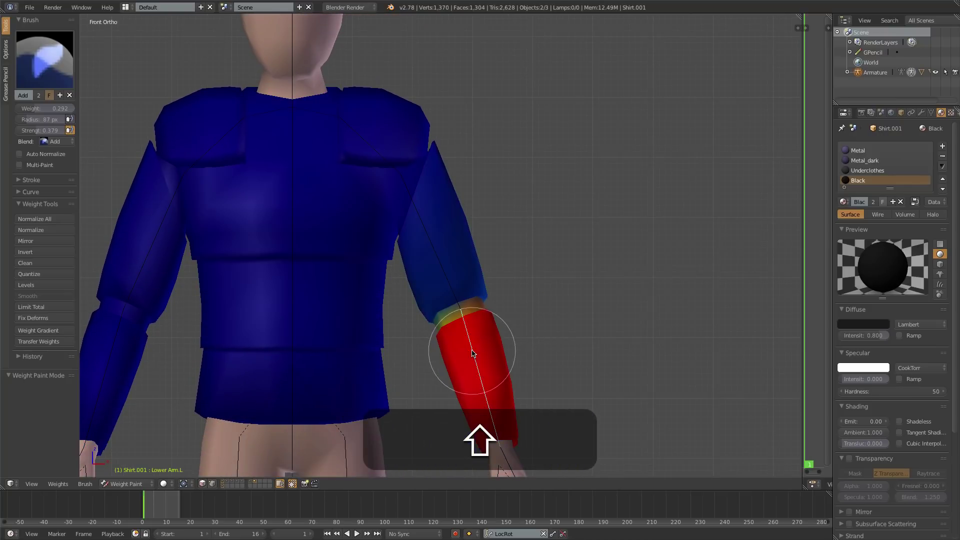
pyautogui.press('r')
pyautogui.press('r')
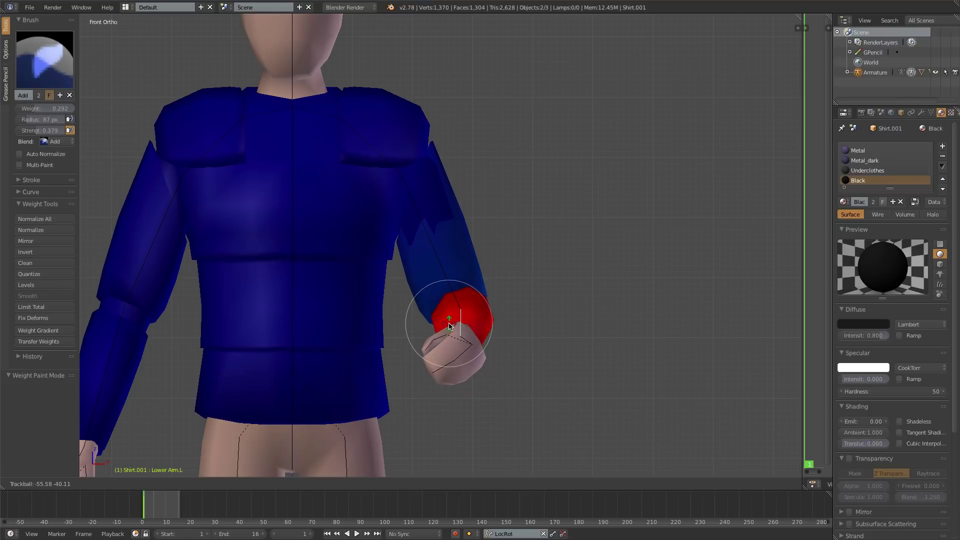
pyautogui.click(449, 326)
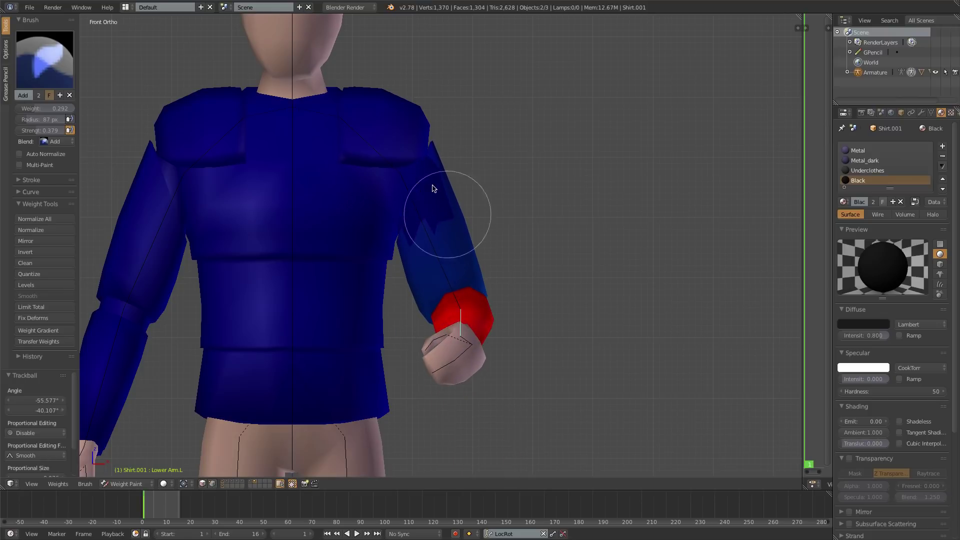
pyautogui.press('super+z')
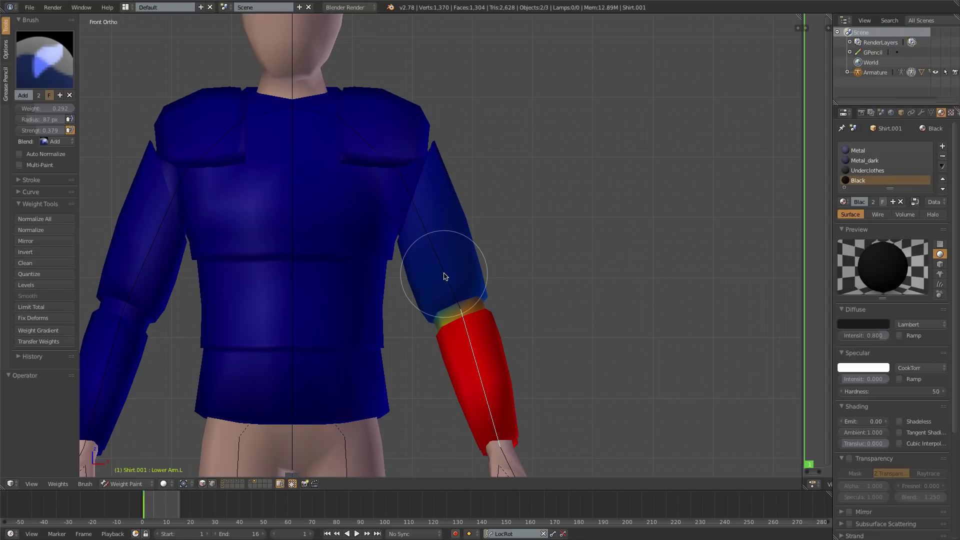
# Remove the linked left upper-arm sleeve piece from the Lower Arm.L vertex group and assign it to Upper Arm.L with weight 1.000
pyautogui.press('Tab')
pyautogui.press('a')
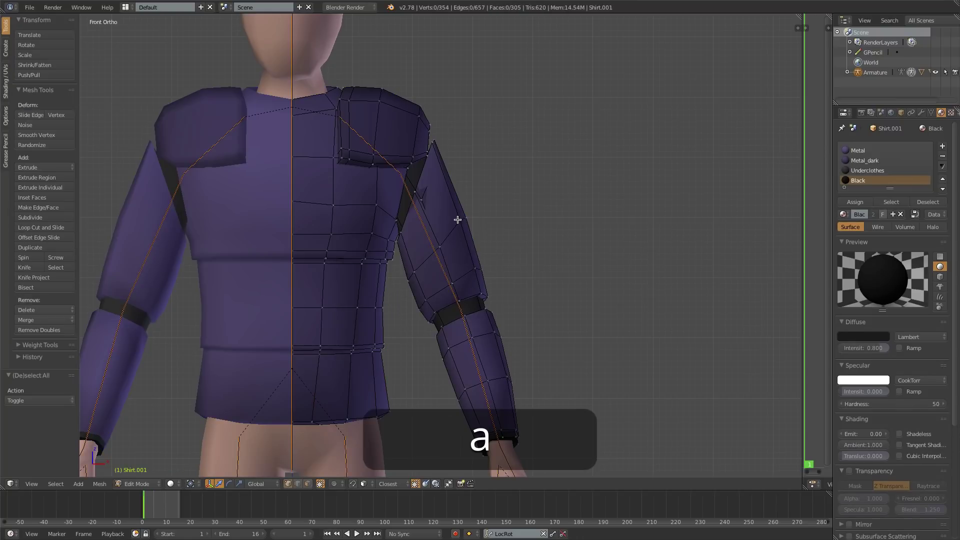
pyautogui.press('l')
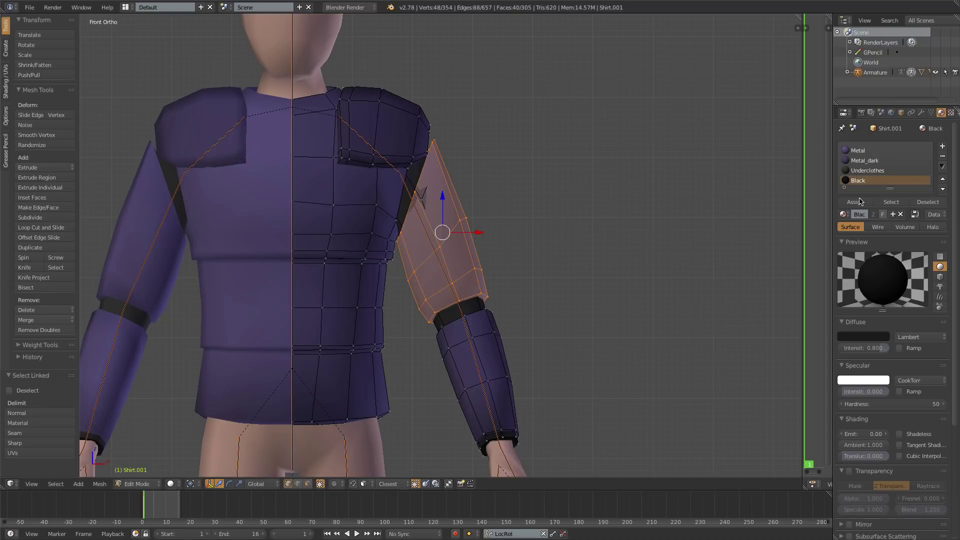
pyautogui.click(931, 113)
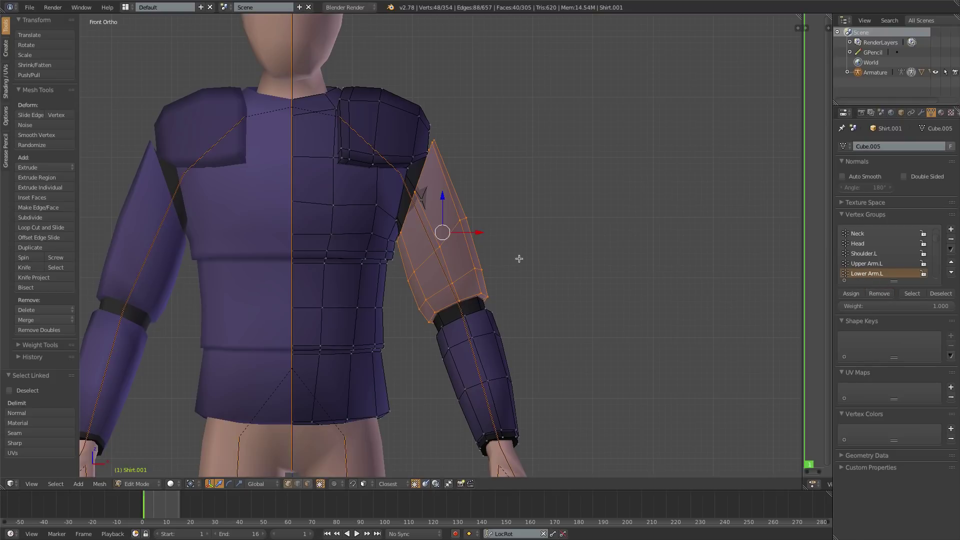
pyautogui.press('Tab')
pyautogui.keyDown('ctrl'); pyautogui.rightClick(430, 257); pyautogui.keyUp('ctrl')
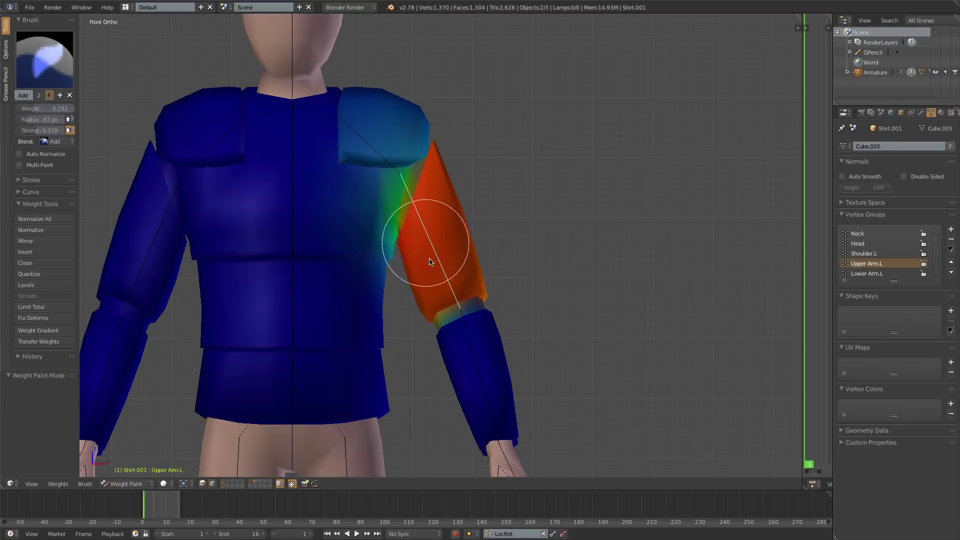
pyautogui.press('Tab')
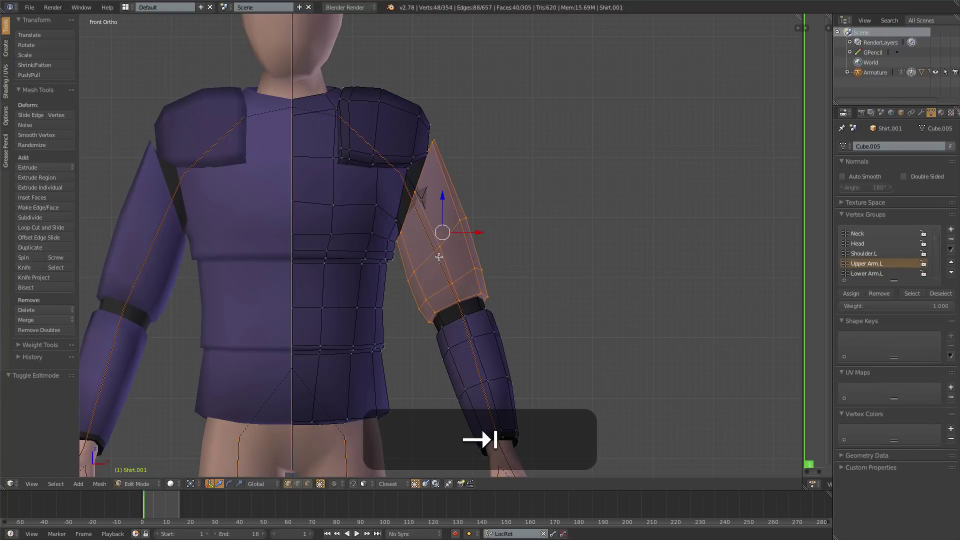
pyautogui.click(851, 294)
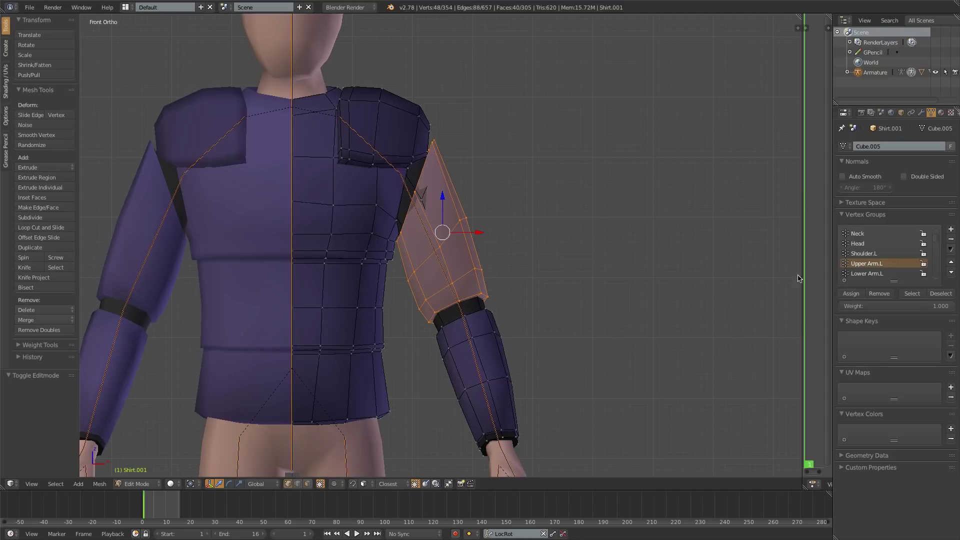
# Test a rotation of the Lower Arm.L bone to examine the corrected upper sleeve weights
pyautogui.press('Tab')
pyautogui.rightClick(471, 347)
pyautogui.press('r')
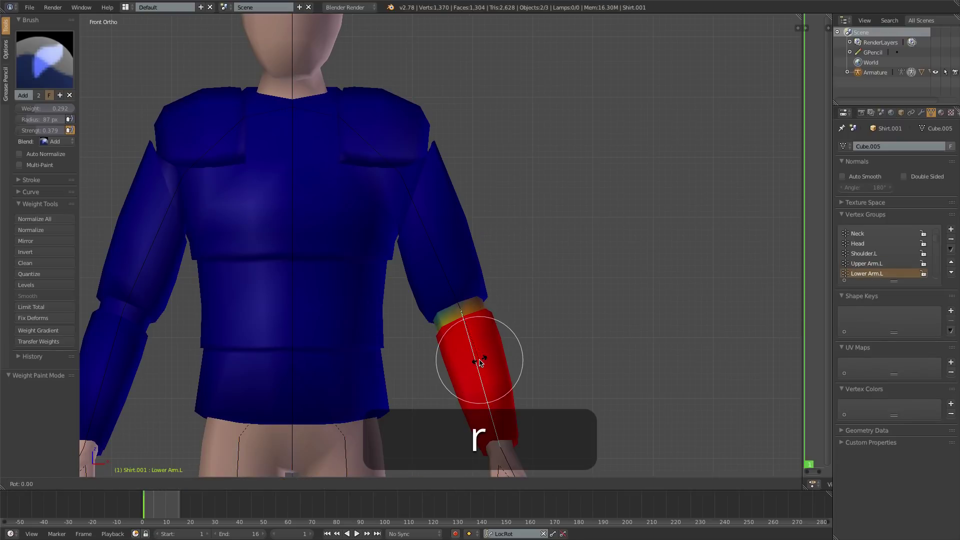
pyautogui.rightClick(452, 321)
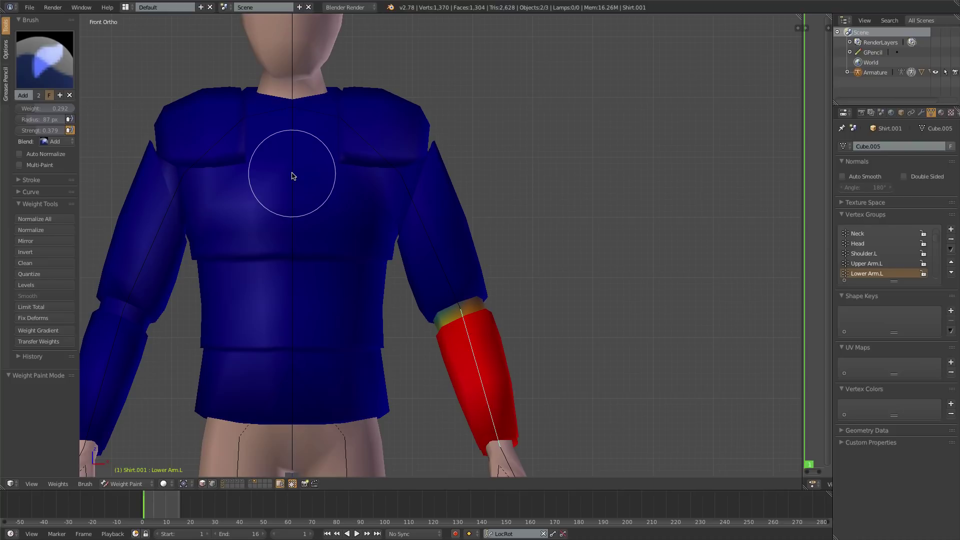
# Rename the shirt object as Platebody in Object Mode and hide it from view
pyautogui.hotkey('ctrl', 'Tab')
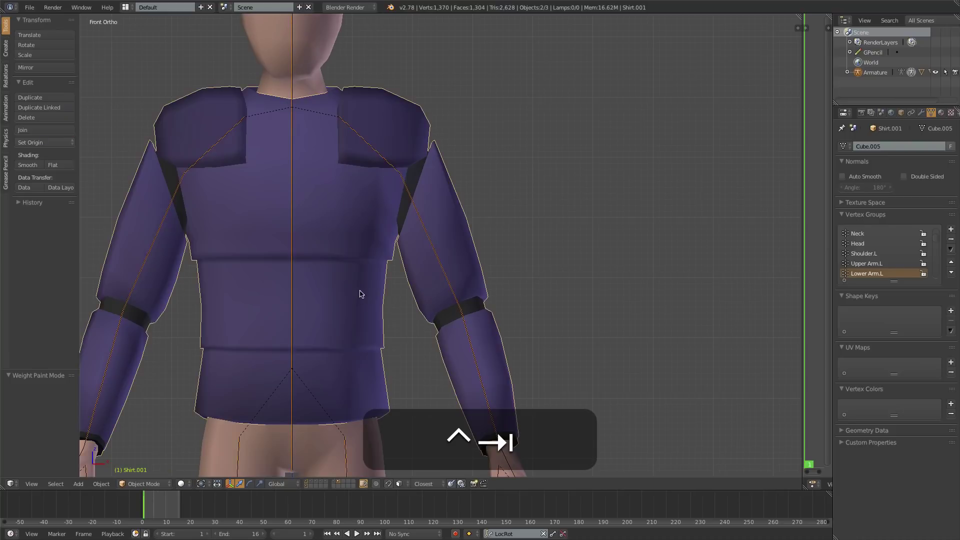
pyautogui.rightClick(369, 203)
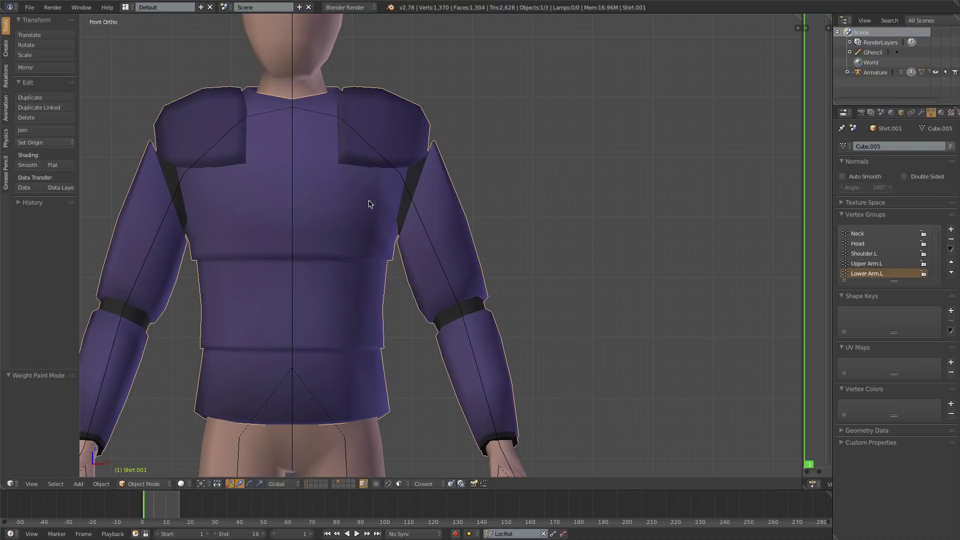
pyautogui.click(902, 113)
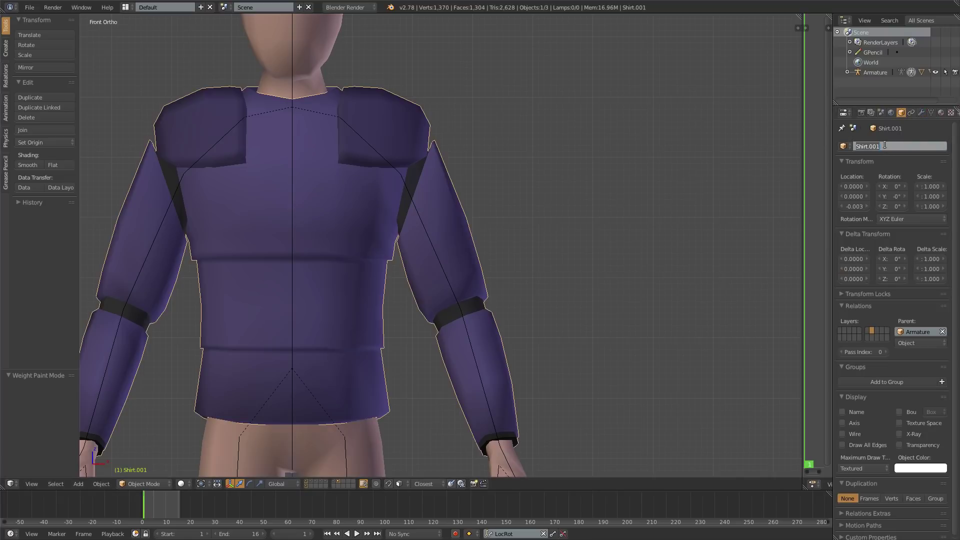
pyautogui.write('Platebody')
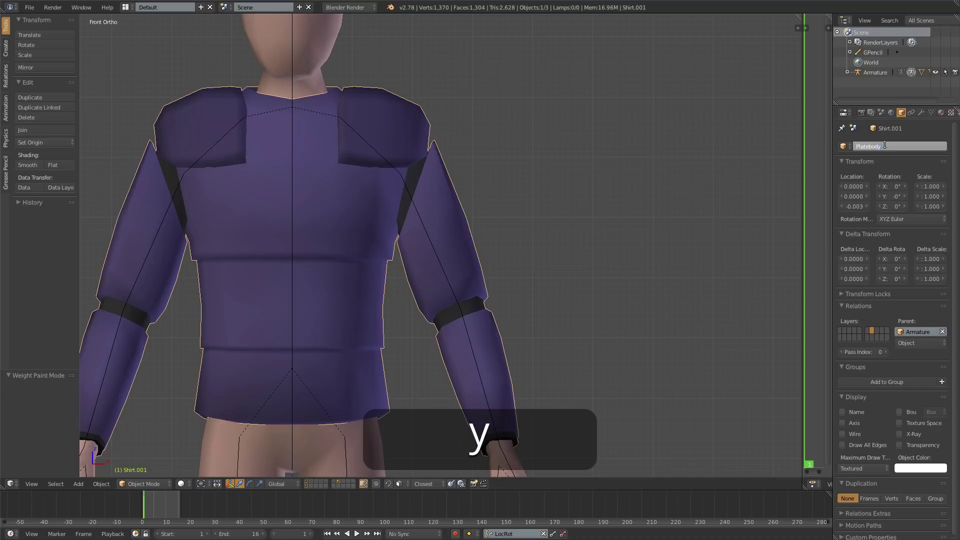
pyautogui.press('Return')
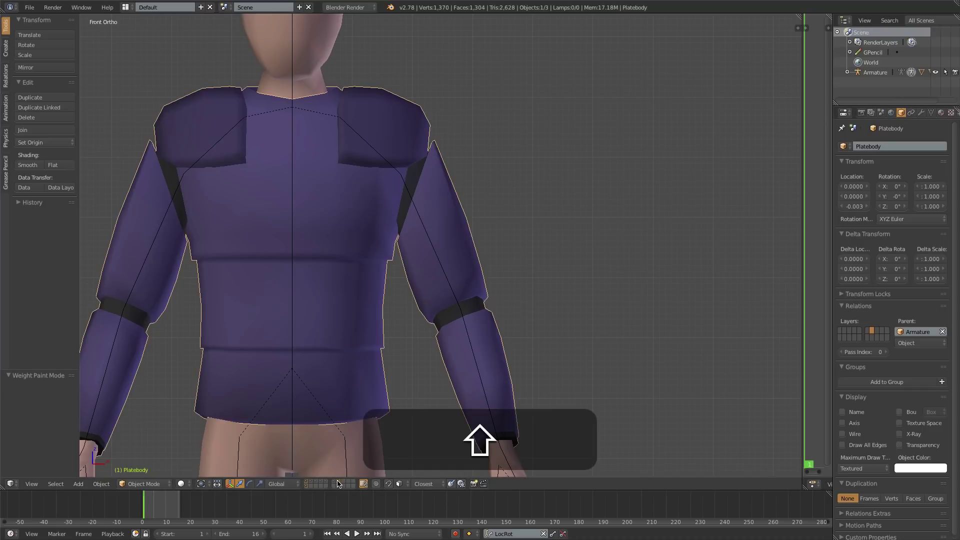
pyautogui.press('h')
pyautogui.scroll(-5, 337, 470)
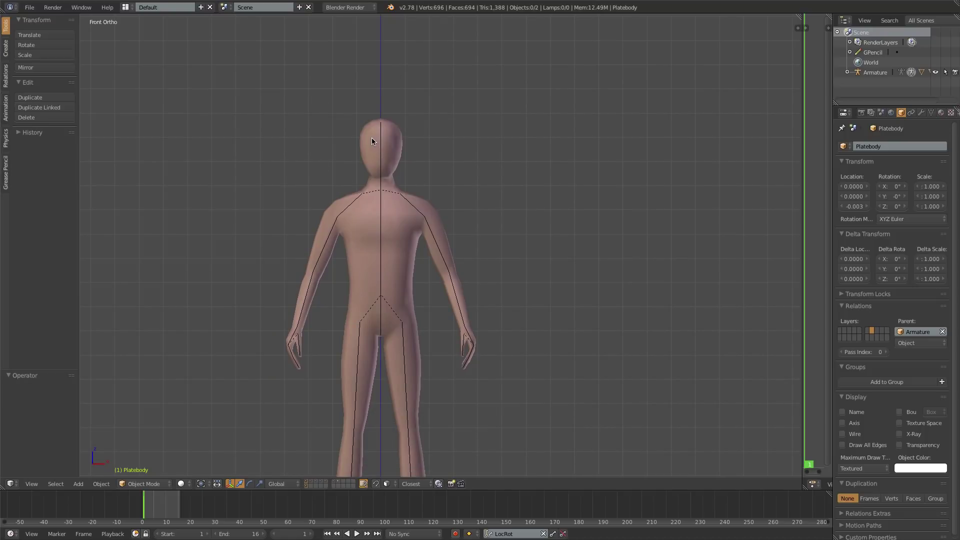
# Add a cube and subdivide it smoothly with 1 cut and a smoothness of 1.000
pyautogui.hotkey('shift', 'a')
pyautogui.moveTo(450, 143)
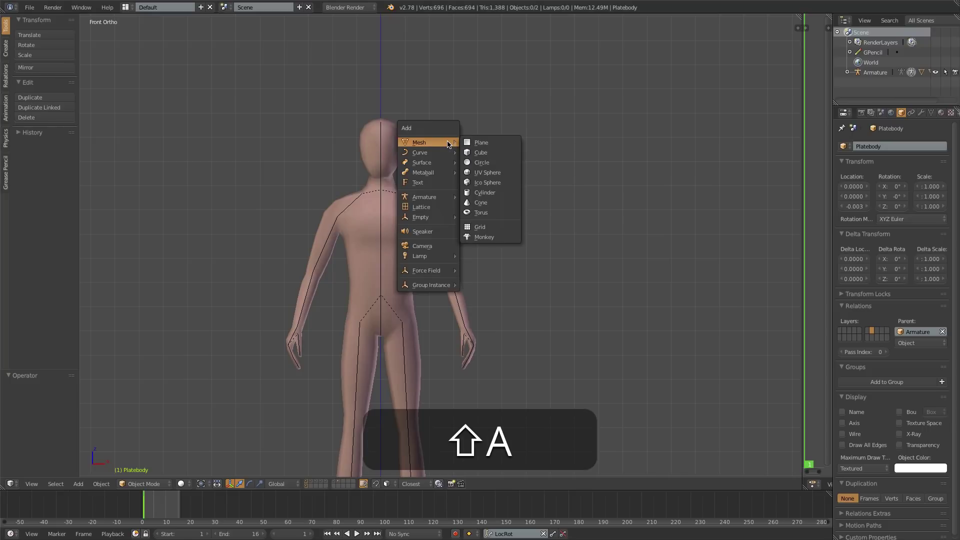
pyautogui.click(496, 157)
pyautogui.press('Tab')
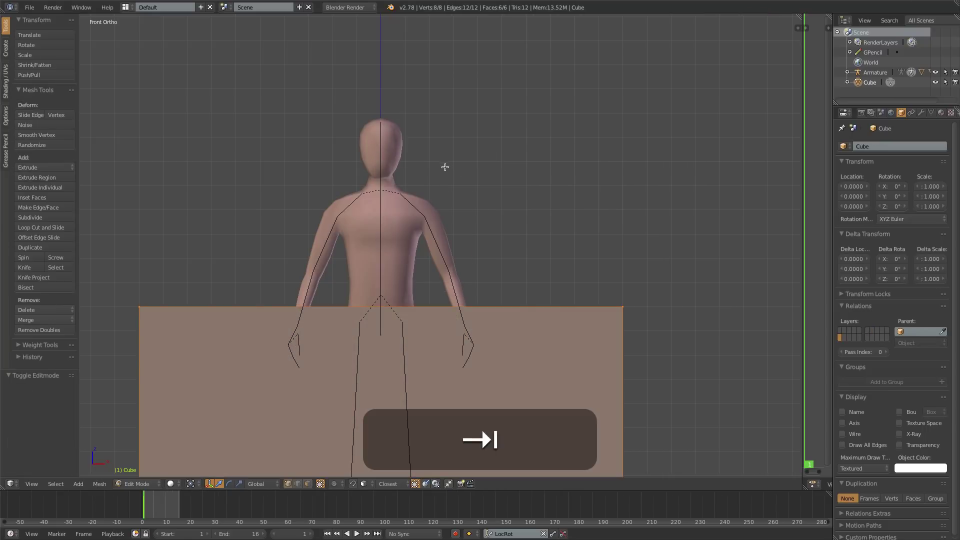
pyautogui.press('w')
pyautogui.click(444, 167)
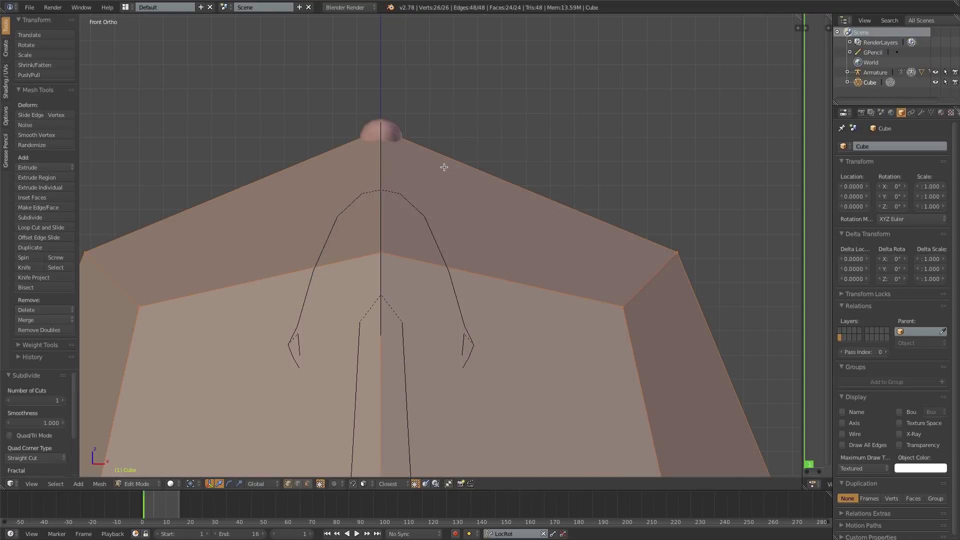
# Scale the subdivided cube by about 0.319 and raise it about 1.598 along Z to the head
pyautogui.press('s')
pyautogui.click(350, 415)
pyautogui.press('g')
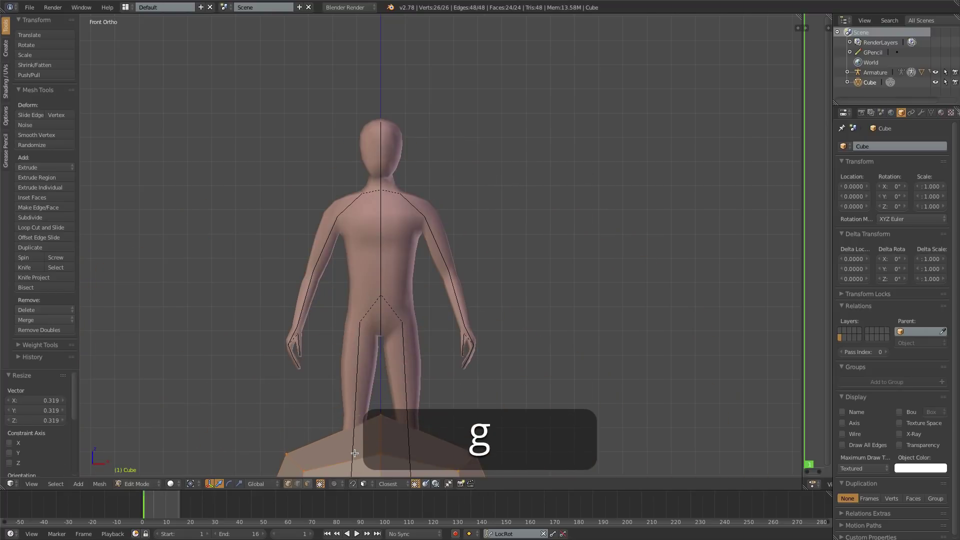
pyautogui.press('z')
pyautogui.click(344, 95)
# Shrink the mesh by about 0.225 to fit around the head in wireframe and raise it about 0.054 along Z
pyautogui.press('s')
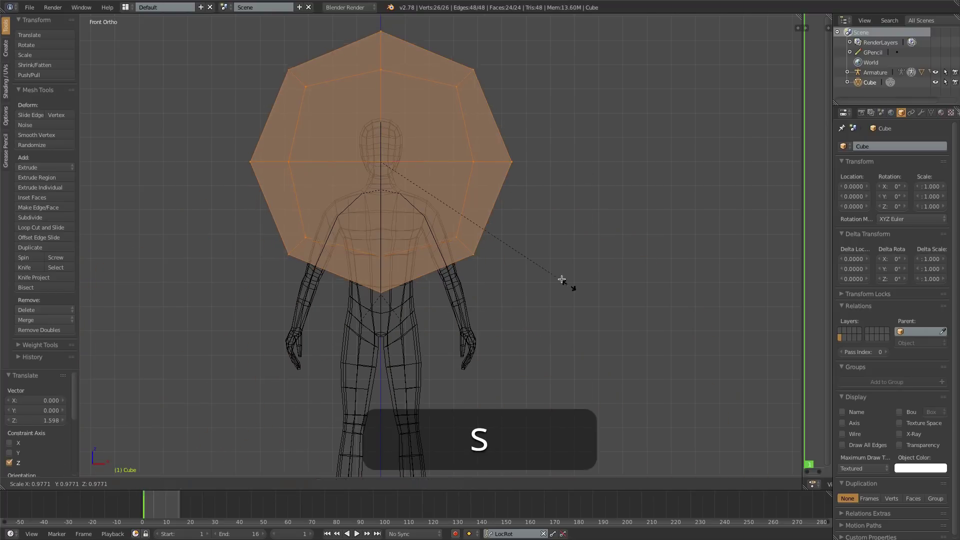
pyautogui.click(407, 199)
pyautogui.press('g')
pyautogui.press('z')
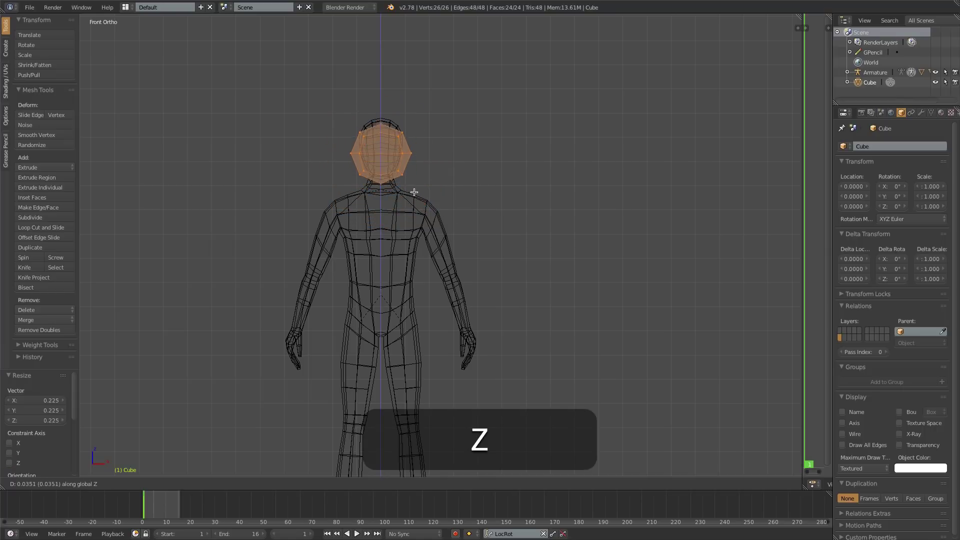
pyautogui.click(414, 188)
# Stretch the helmet mesh vertically by scaling it about 1.190 along Z
pyautogui.scroll(4, 414, 188)
pyautogui.keyDown('shift'); pyautogui.moveTo(365, 112); pyautogui.dragTo(480, 343, button='middle'); pyautogui.keyUp('shift')
pyautogui.press('s')
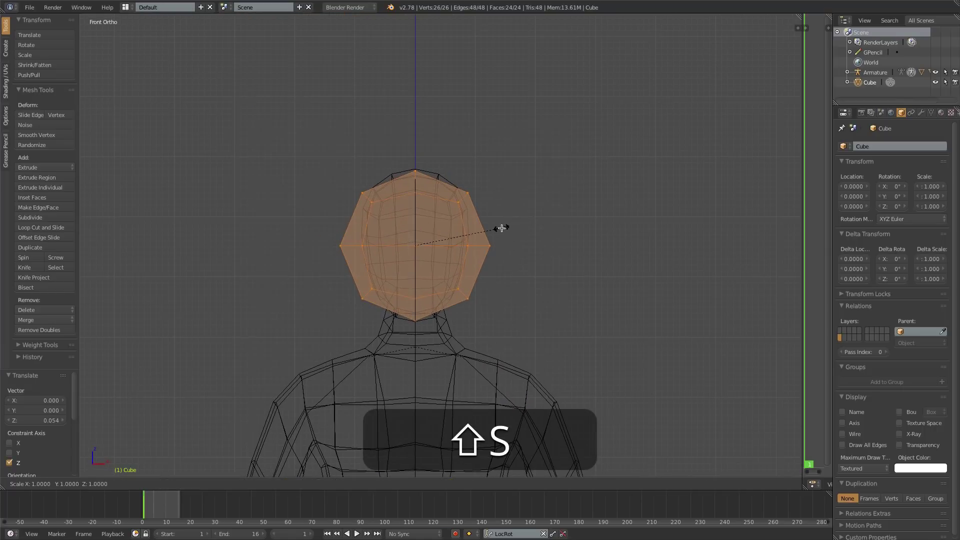
pyautogui.press('z')
pyautogui.click(518, 230)
# Scale the helmet mesh uniformly by about 1.068 and shift it about -0.015 along Y in side view
pyautogui.press('KP_3')
pyautogui.press('s')
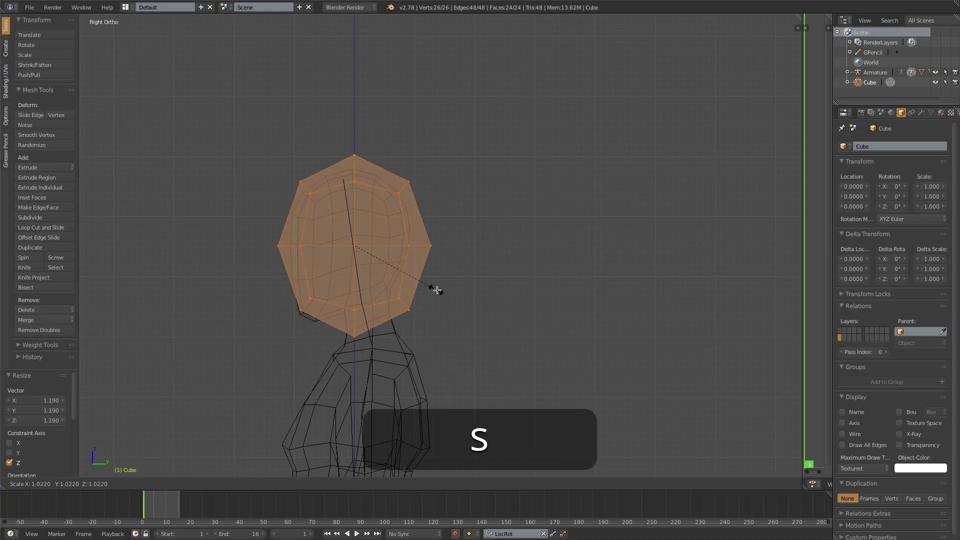
pyautogui.click(440, 291)
pyautogui.press('g')
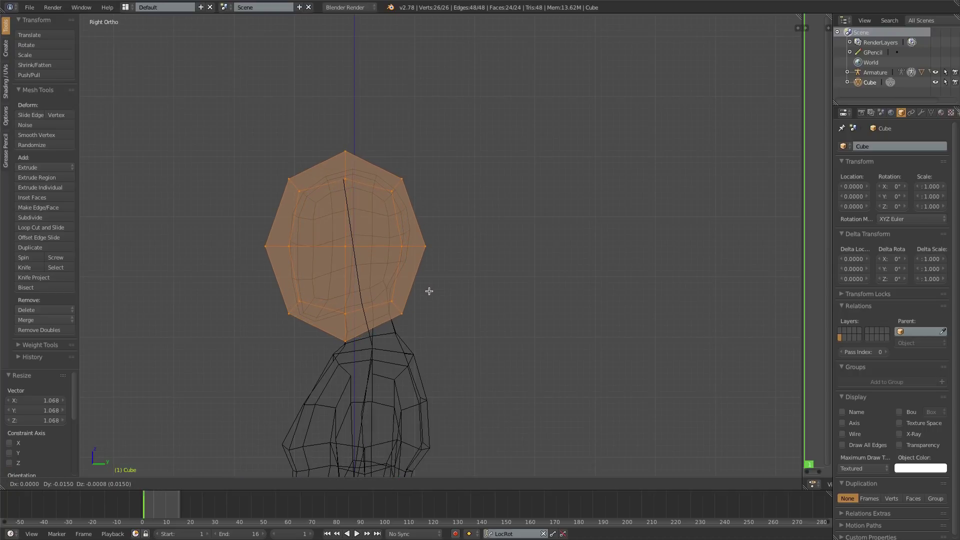
pyautogui.click(429, 291)
# Delete the faces that close the helmet's underside at the neck
pyautogui.press('KP_1')
pyautogui.press('z')
pyautogui.press('z')
pyautogui.press('KP_3')
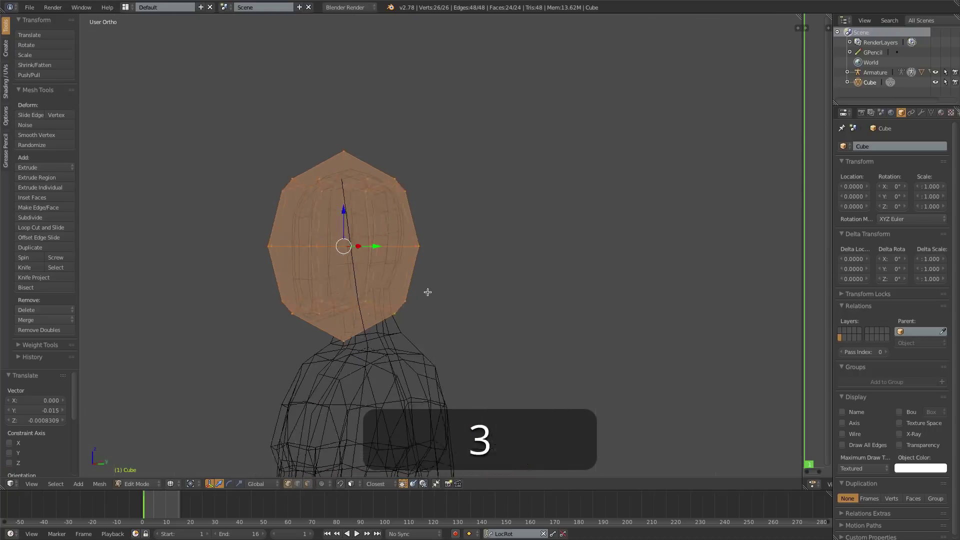
pyautogui.press('a')
pyautogui.press('b')
pyautogui.moveTo(253, 285); pyautogui.dragTo(445, 364)
pyautogui.press('x')
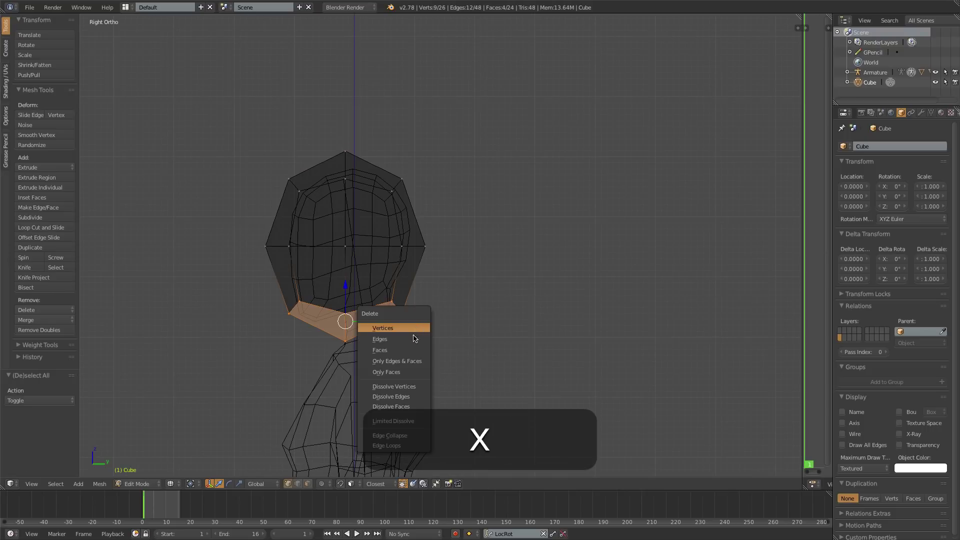
pyautogui.click(417, 350)
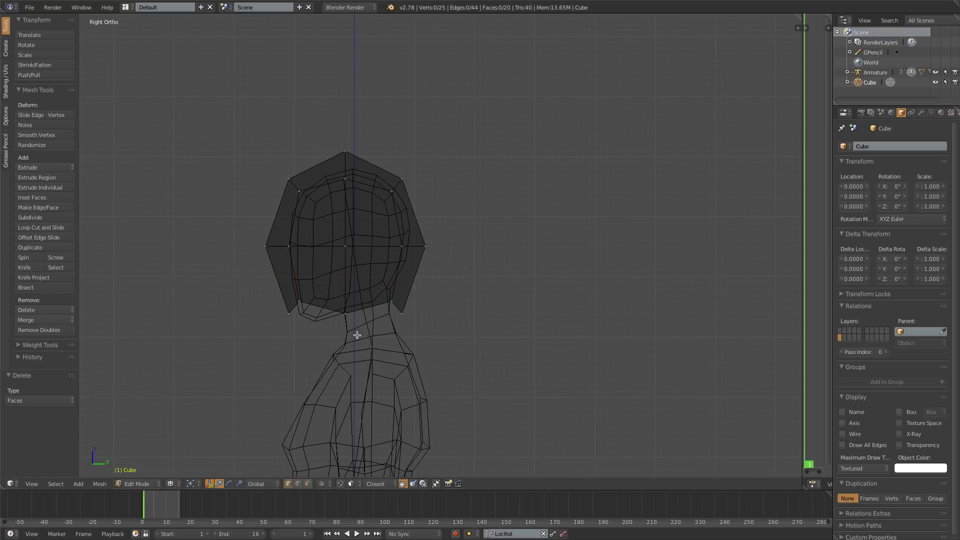
# Flatten the helmet's open bottom rim by scaling its vertices to 0 along Z
pyautogui.press('b')
pyautogui.moveTo(229, 274); pyautogui.dragTo(447, 339)
pyautogui.press('s')
pyautogui.press('z')
pyautogui.press('0')
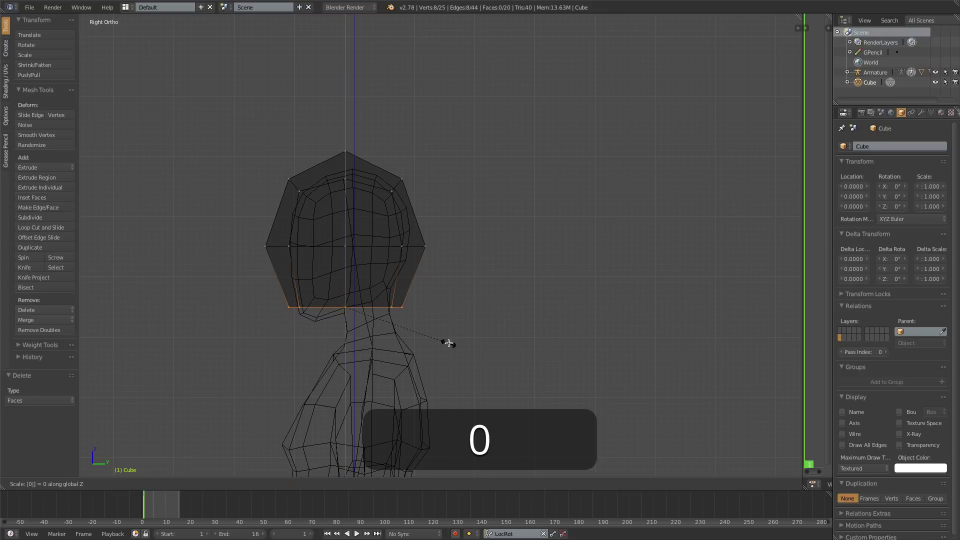
pyautogui.press('Return')
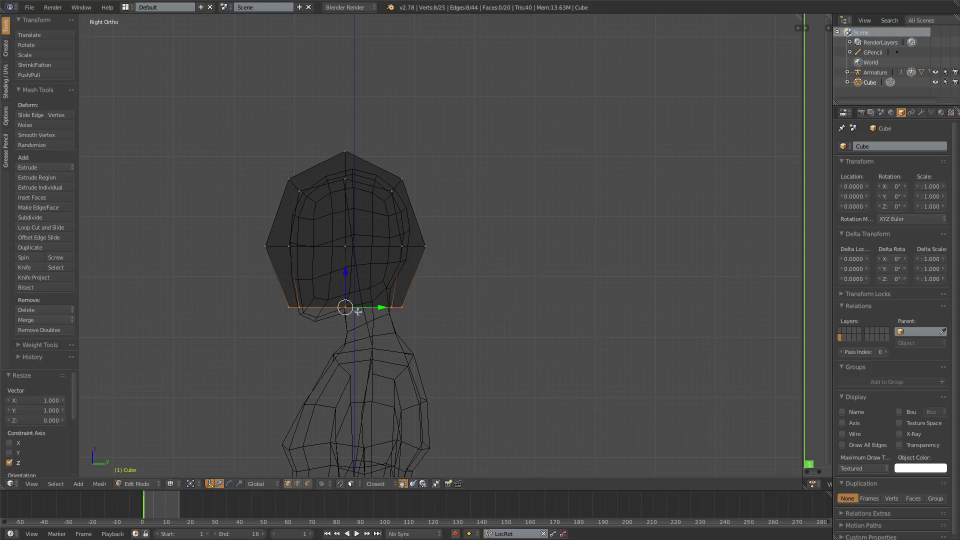
# Lower the bottom rim about 0.029 along Z and tilt it slightly down toward the face, shifting it about 0.007 along Y
pyautogui.press('g')
pyautogui.press('z')
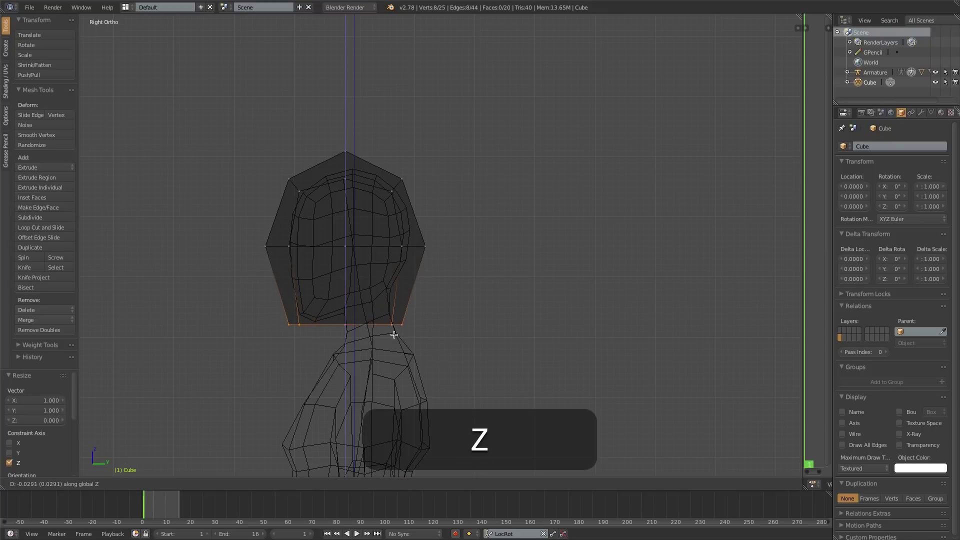
pyautogui.click(394, 334)
pyautogui.press('r')
pyautogui.press('g')
pyautogui.click(434, 327)
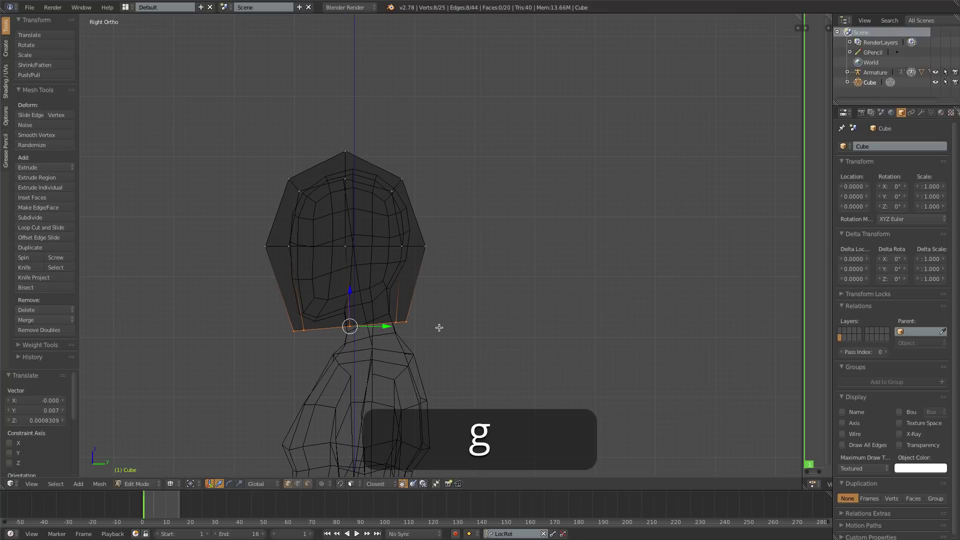
# Subdivide the whole helmet mesh smoothly with 1 cut and a smoothness of 1.000
pyautogui.press('a')
pyautogui.press('a')
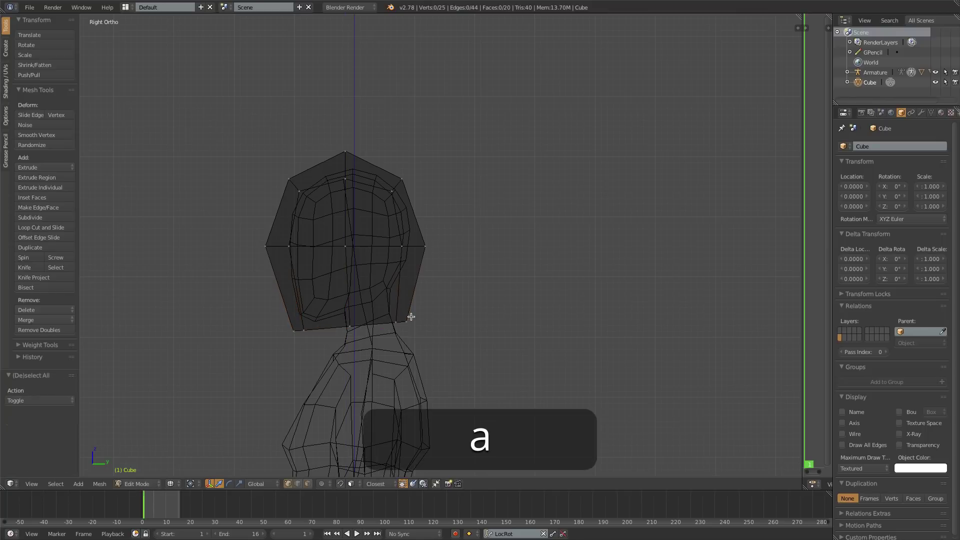
pyautogui.press('w')
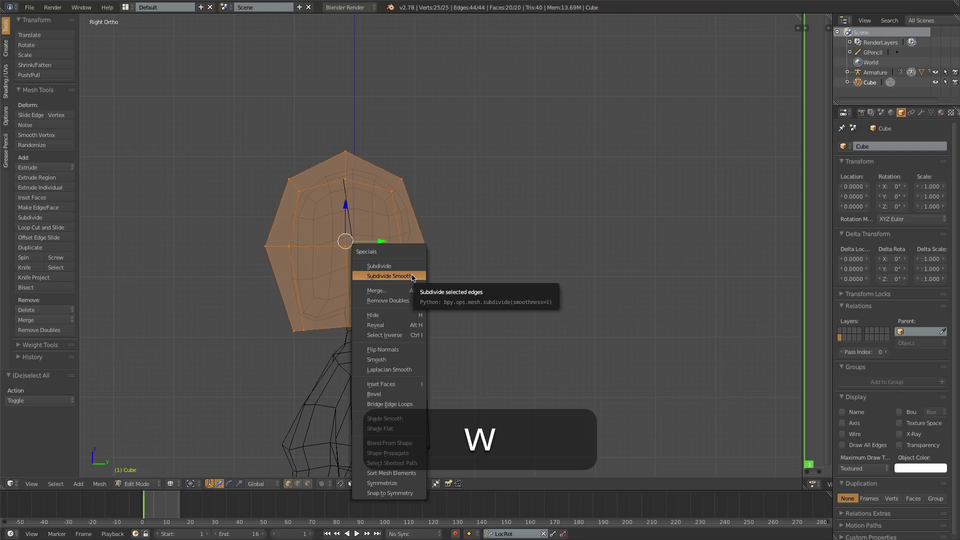
pyautogui.click(415, 282)
# Shade the helmet smooth in solid view and give it the existing Metal material
pyautogui.press('z')
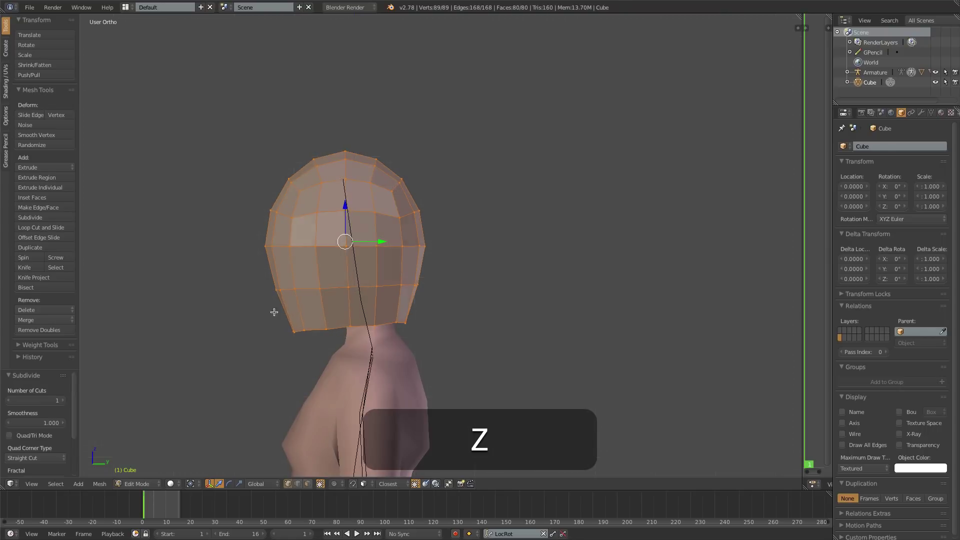
pyautogui.press('KP_1')
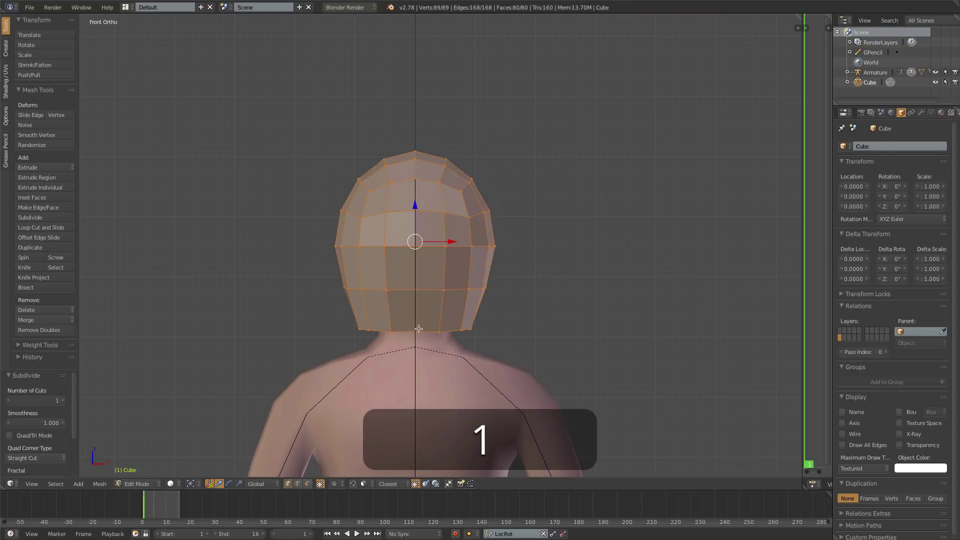
pyautogui.press('w')
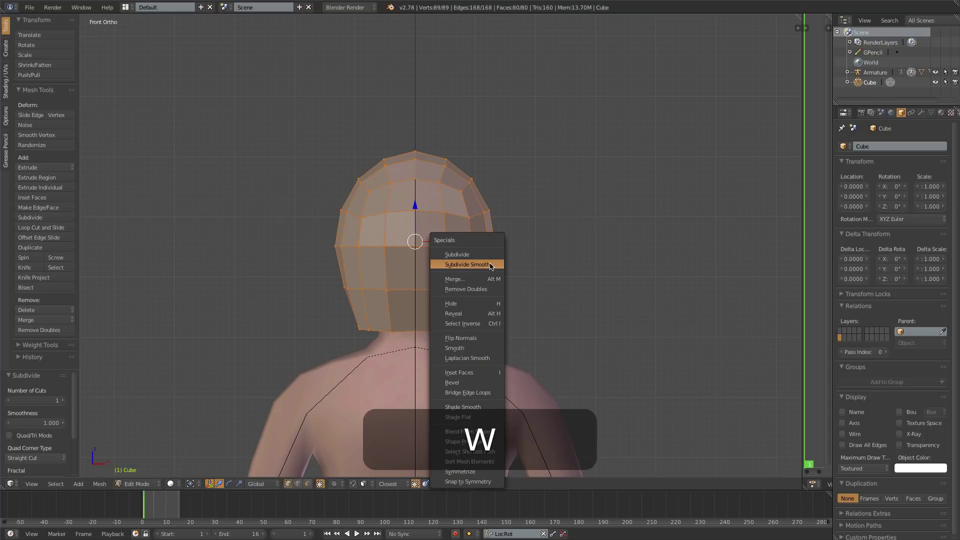
pyautogui.click(470, 407)
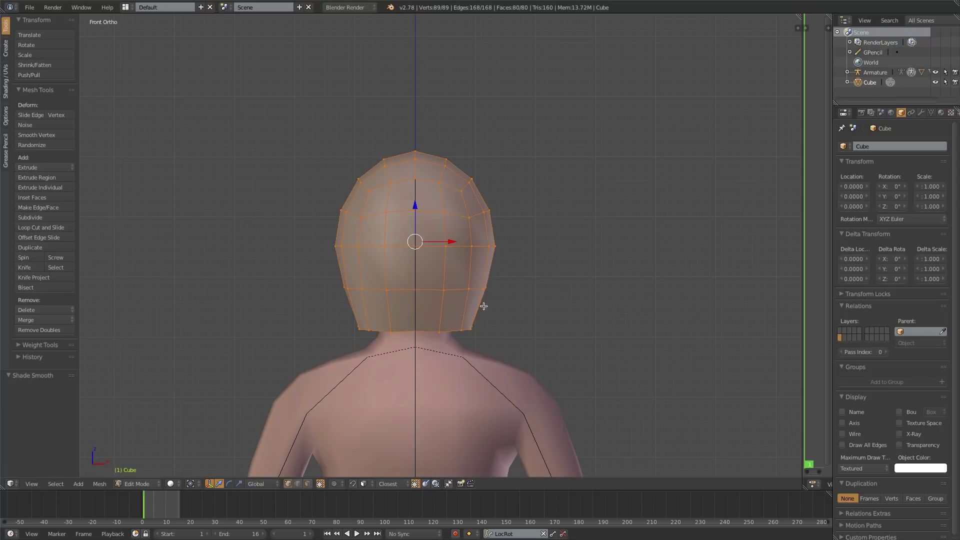
pyautogui.click(941, 112)
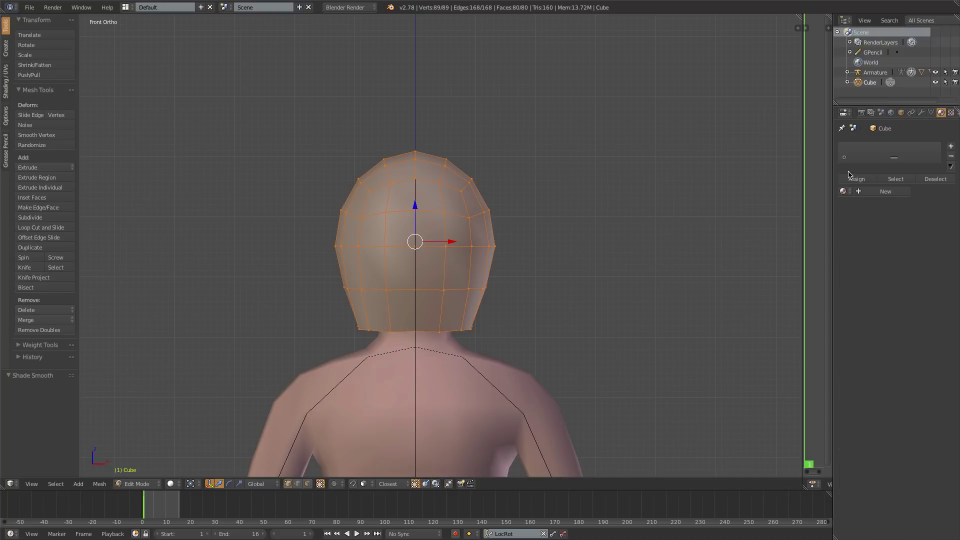
pyautogui.click(844, 191)
pyautogui.click(774, 228)
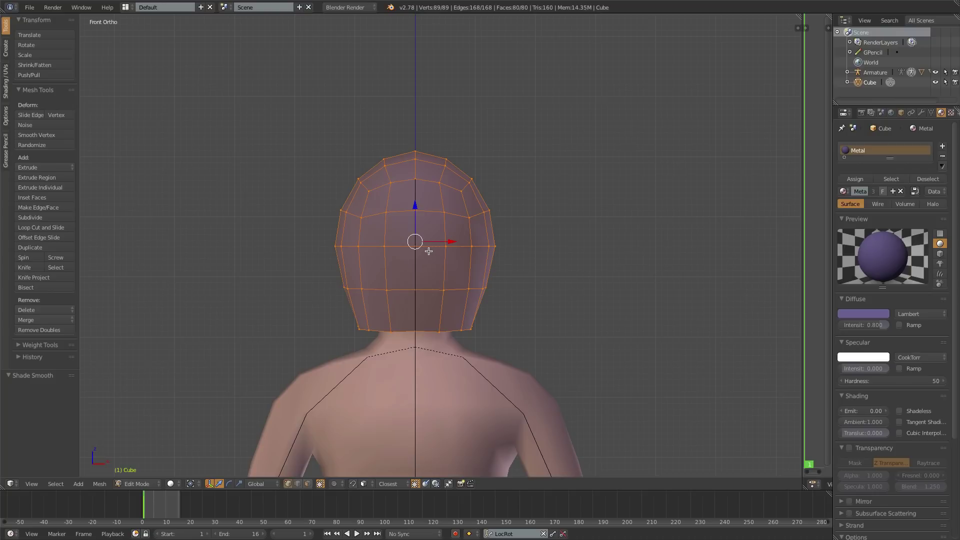
# Delete the vertices of the helmet's negative X half in wireframe front view
pyautogui.press('z')
pyautogui.press('a')
pyautogui.press('b')
pyautogui.moveTo(310, 139); pyautogui.dragTo(392, 344)
pyautogui.press('x')
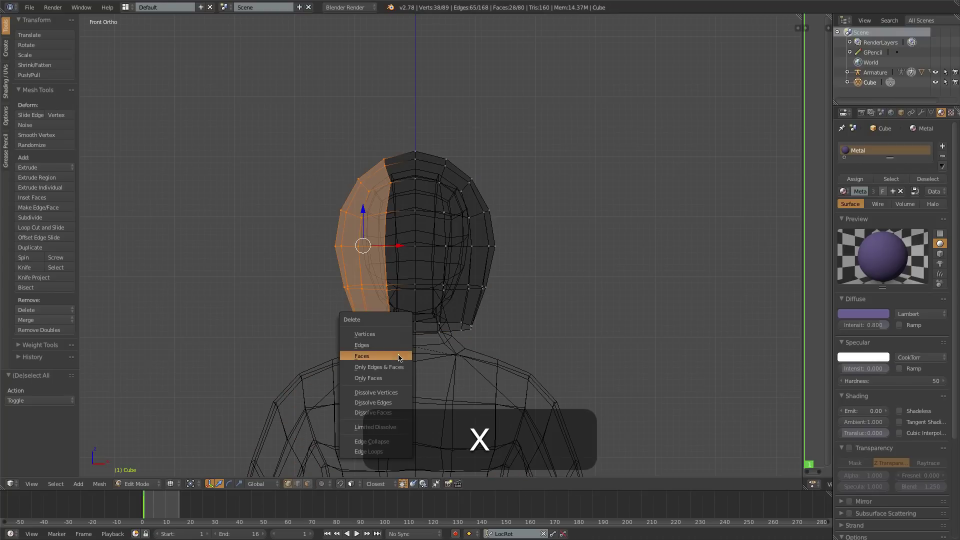
pyautogui.click(387, 335)
# Add a Mirror modifier to the helmet on the X axis with Clipping enabled
pyautogui.click(921, 112)
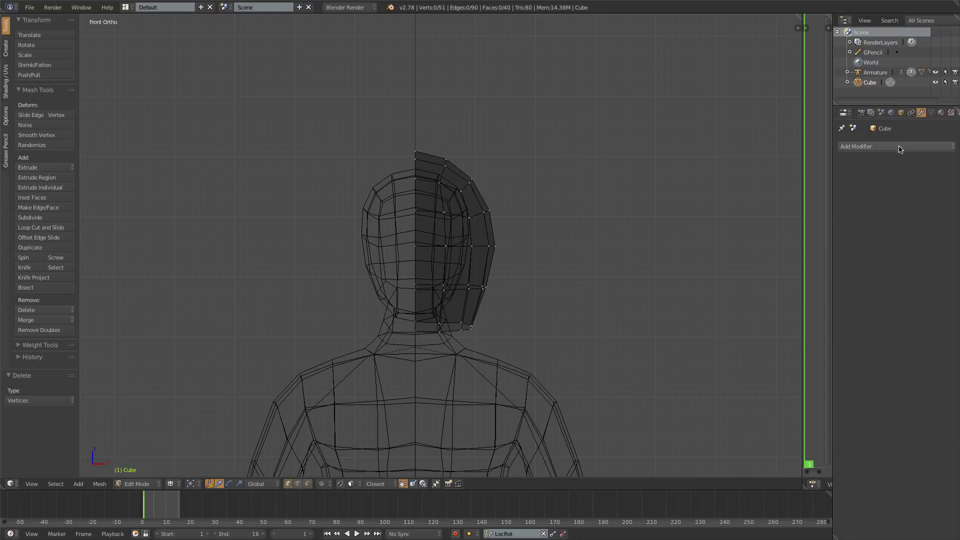
pyautogui.click(895, 146)
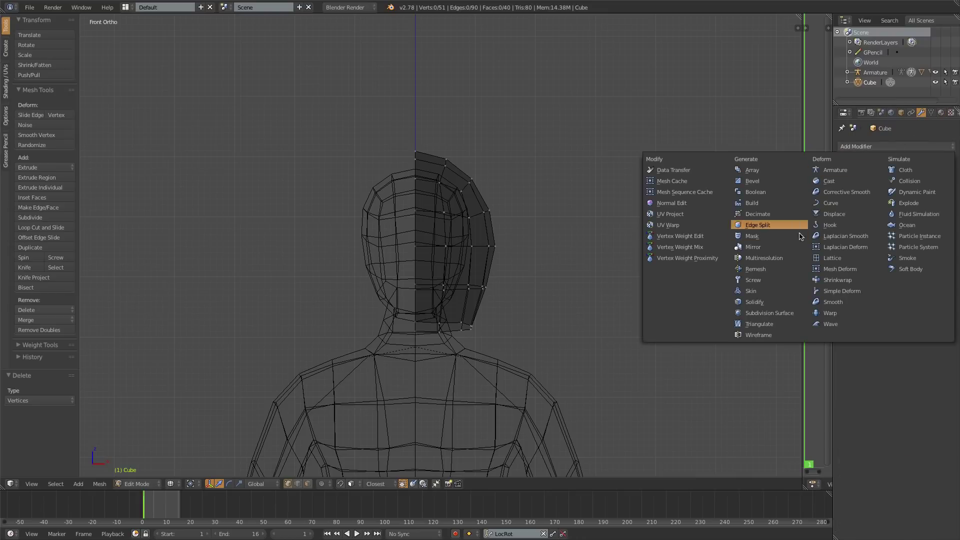
pyautogui.click(751, 247)
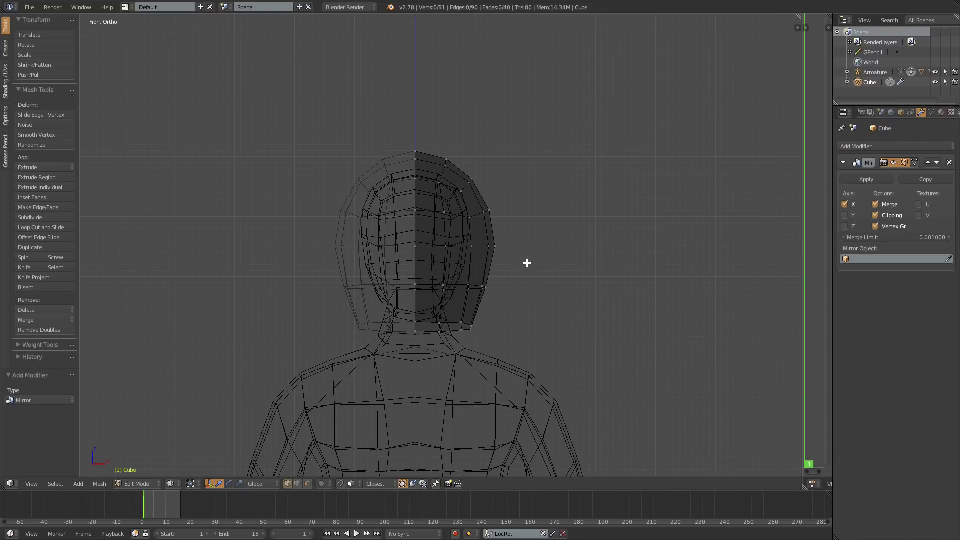
# Level the mirrored helmet's bottom rim in side view by scaling its vertices to 0 along Z
pyautogui.press('z')
pyautogui.press('3')
pyautogui.press('z')
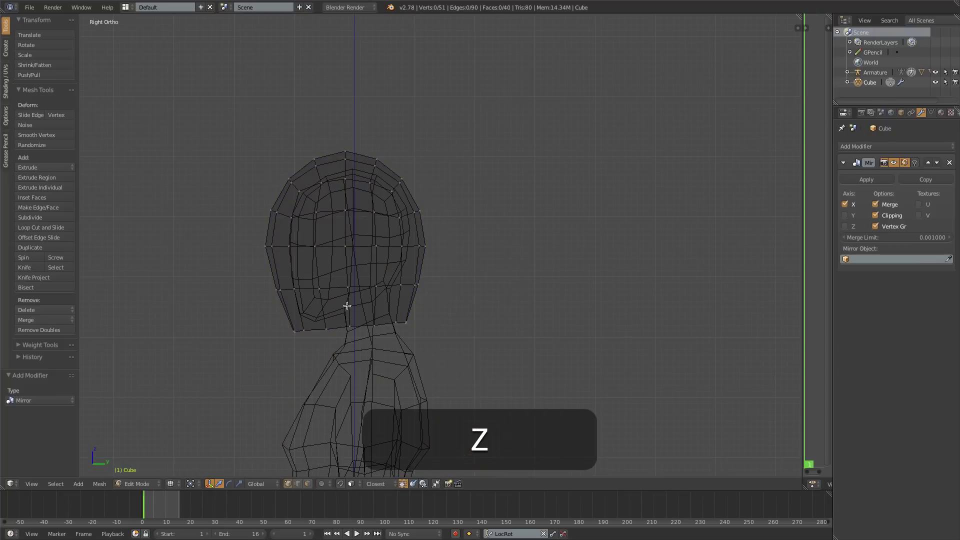
pyautogui.press('a')
pyautogui.press('a')
pyautogui.press('b')
pyautogui.moveTo(253, 302); pyautogui.dragTo(452, 381)
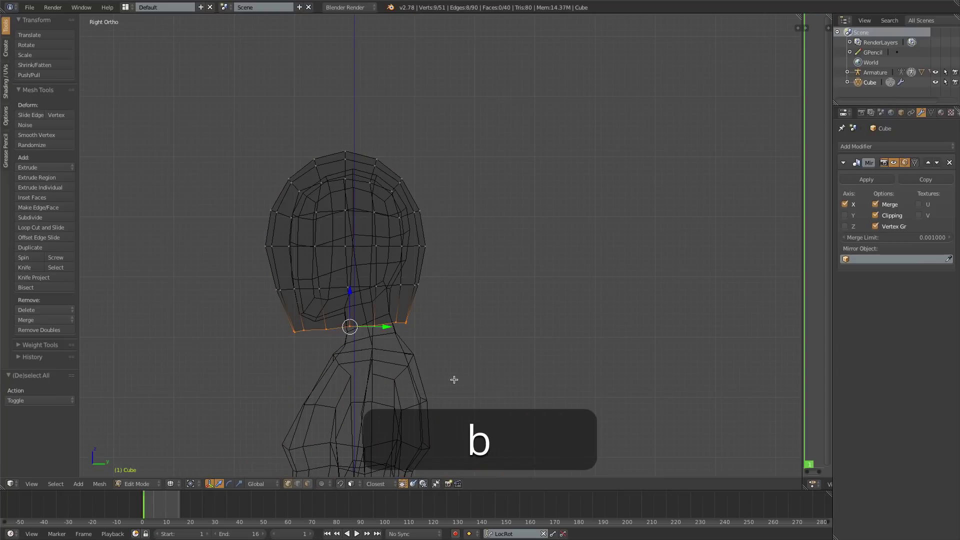
pyautogui.press('s')
pyautogui.press('z')
pyautogui.press('0')
pyautogui.press('Return')
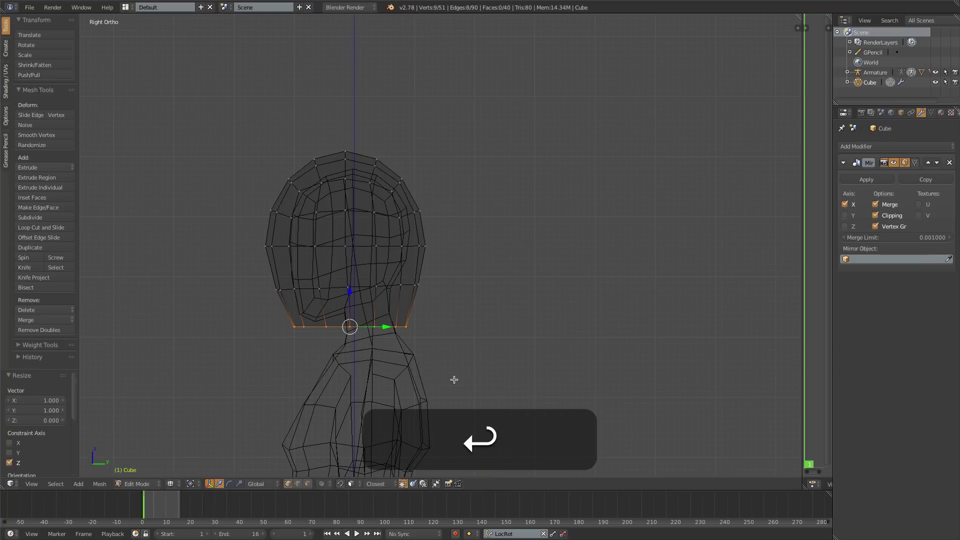
# Level the edge loop just above the rim and the one at forehead height by scaling each to 0 along Z
pyautogui.keyDown('alt'); pyautogui.click(361, 287); pyautogui.keyUp('alt')
pyautogui.press('s')
pyautogui.press('z')
pyautogui.press('0')
pyautogui.press('Return')
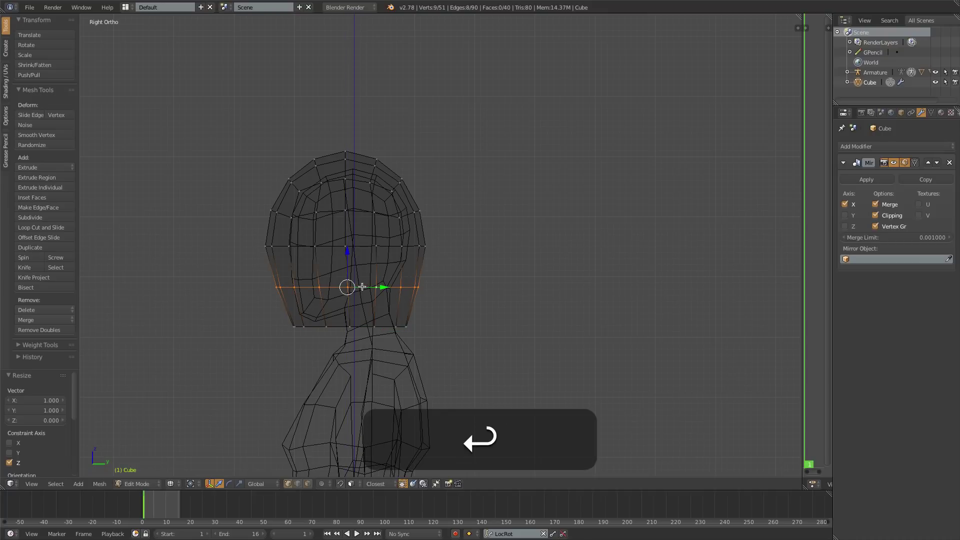
pyautogui.keyDown('alt'); pyautogui.click(370, 212); pyautogui.keyUp('alt')
pyautogui.press('s')
pyautogui.press('z')
pyautogui.press('0')
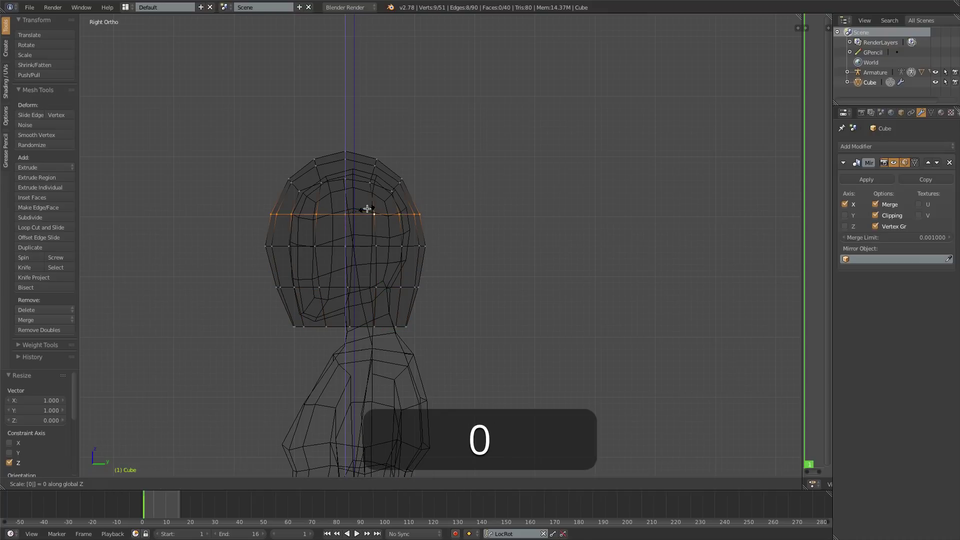
pyautogui.press('Return')
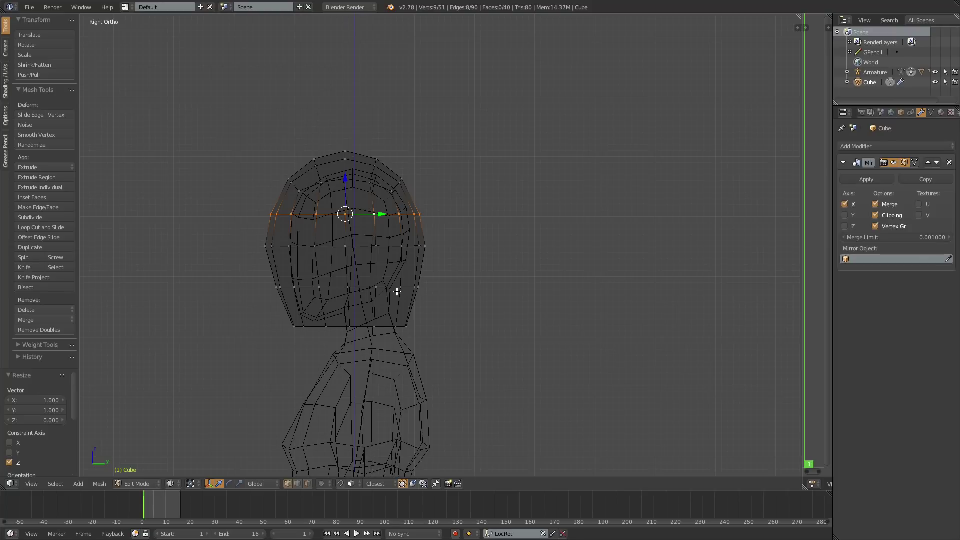
# Move the helmet's three front vertex rows toward the face along Y, from lowest to highest by about 0.012, 0.020 and 0.013
pyautogui.press('a')
pyautogui.moveTo(265, 280); pyautogui.dragTo(305, 297)
pyautogui.press('g')
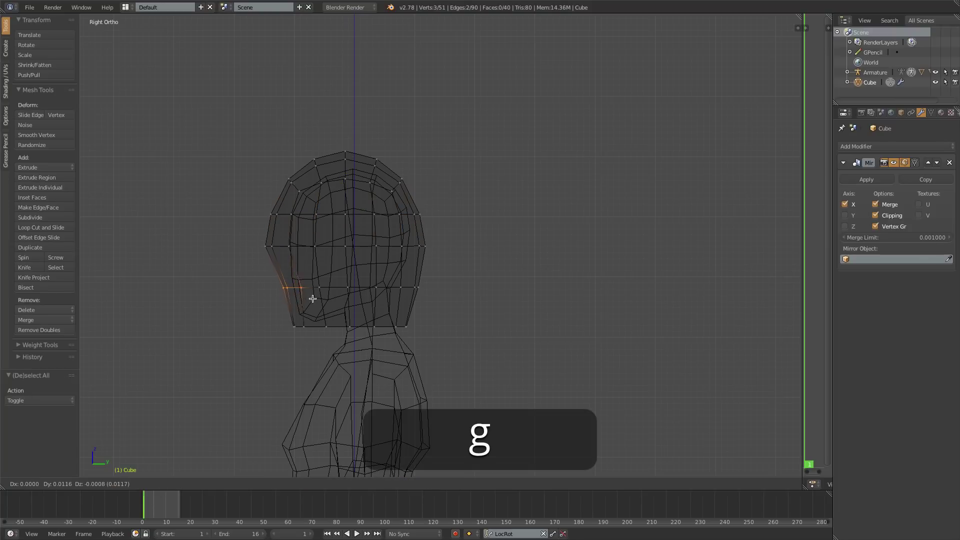
pyautogui.click(313, 299)
pyautogui.press('a')
pyautogui.press('b')
pyautogui.moveTo(253, 236); pyautogui.dragTo(305, 259)
pyautogui.press('g')
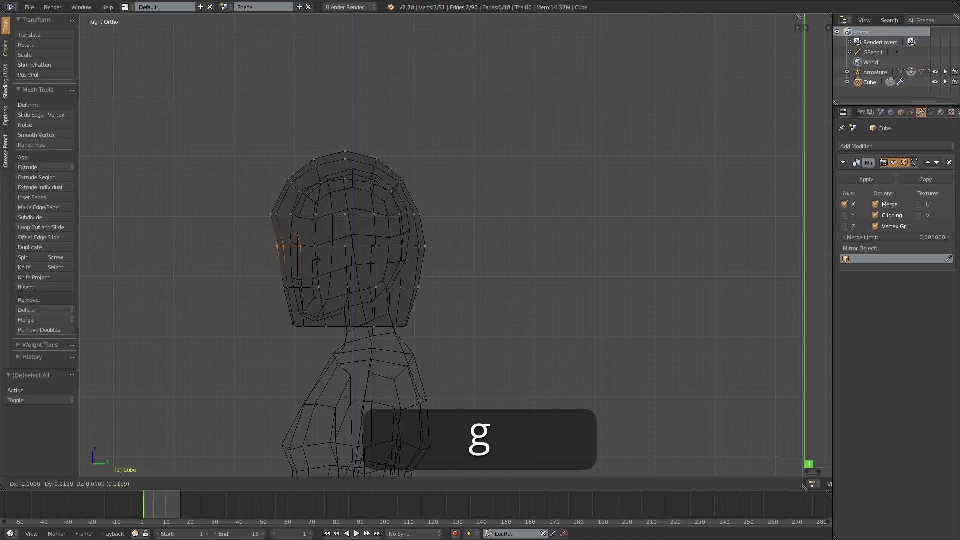
pyautogui.click(317, 259)
pyautogui.press('a')
pyautogui.press('b')
pyautogui.moveTo(256, 202); pyautogui.dragTo(311, 225)
pyautogui.press('g')
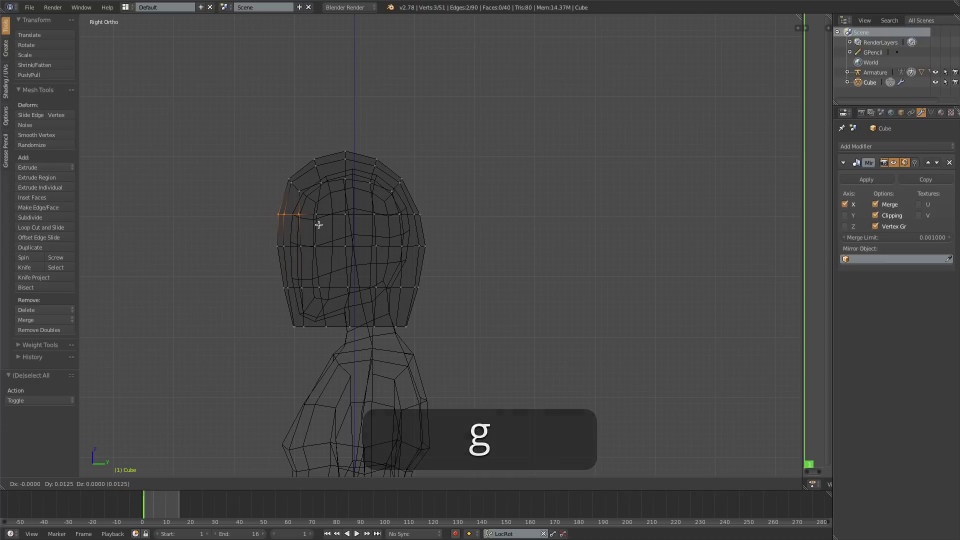
pyautogui.click(319, 224)
# Pull the lower rear vertex row inward about -0.008 along Y, and its three rearmost vertices a further -0.013
pyautogui.press('a')
pyautogui.press('b')
pyautogui.moveTo(372, 277); pyautogui.dragTo(439, 298)
pyautogui.press('g')
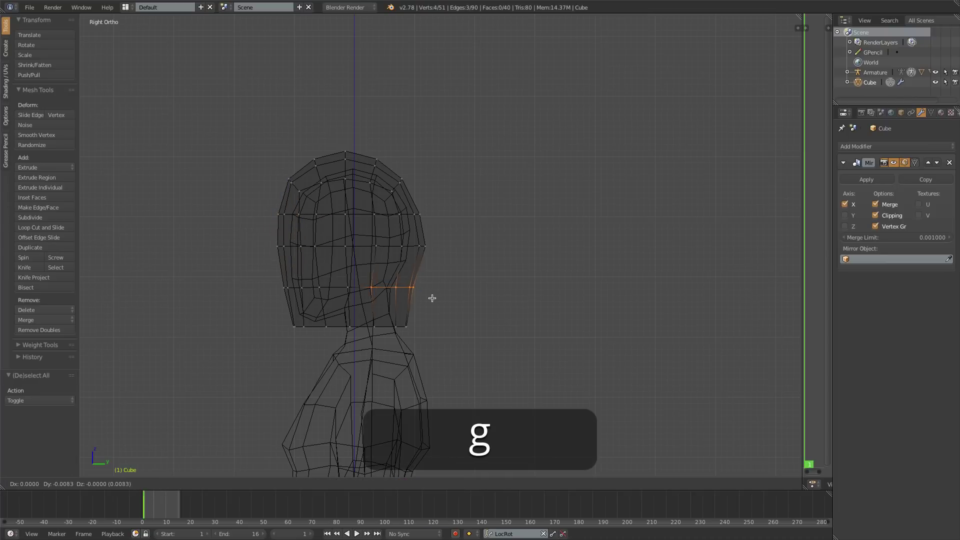
pyautogui.click(430, 299)
pyautogui.press('a')
pyautogui.press('b')
pyautogui.moveTo(381, 281); pyautogui.dragTo(425, 298)
pyautogui.press('g')
pyautogui.click(420, 299)
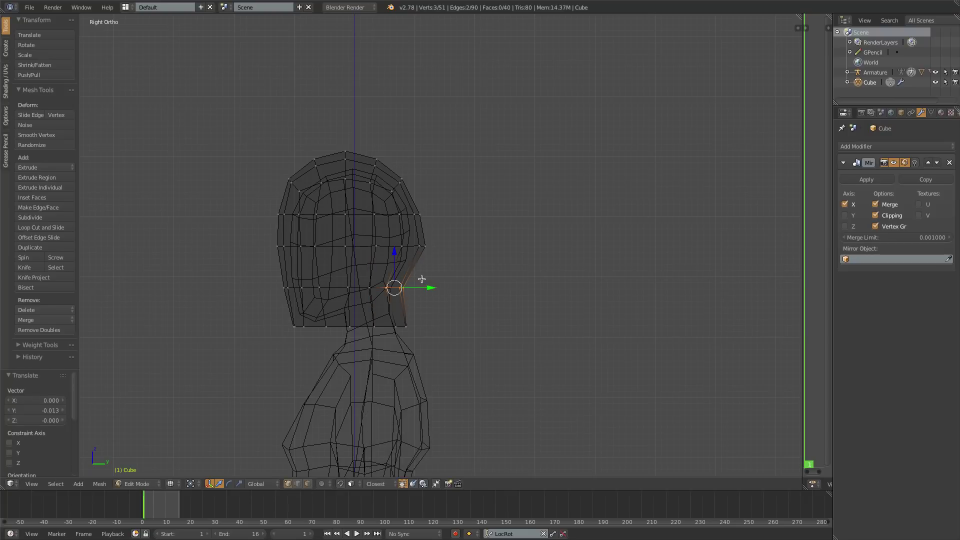
# Pull the rear vertices of the middle row inward about -0.010 along Y and those of the row above about -0.005
pyautogui.press('a')
pyautogui.press('b')
pyautogui.moveTo(390, 235); pyautogui.dragTo(430, 251)
pyautogui.press('g')
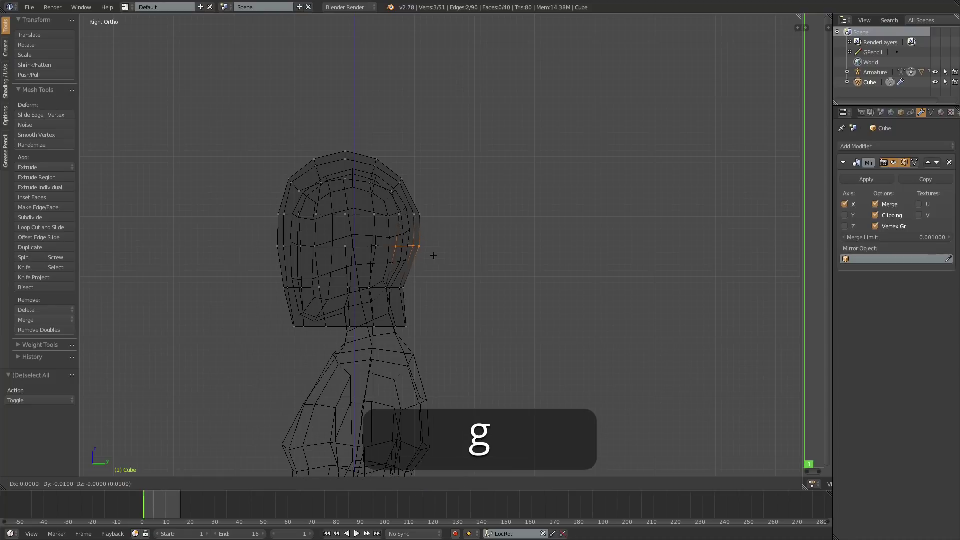
pyautogui.click(433, 255)
pyautogui.press('a')
pyautogui.press('b')
pyautogui.moveTo(387, 206); pyautogui.dragTo(431, 224)
pyautogui.press('g')
pyautogui.click(428, 224)
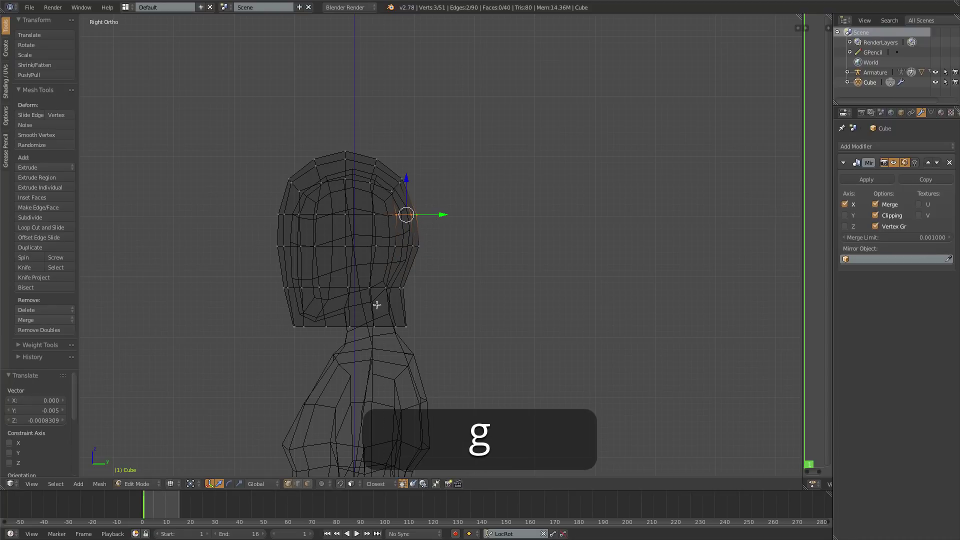
# Add a horizontal edge loop to the helmet just above its lower rim
pyautogui.hotkey('ctrl', 'r')
pyautogui.click(403, 317)
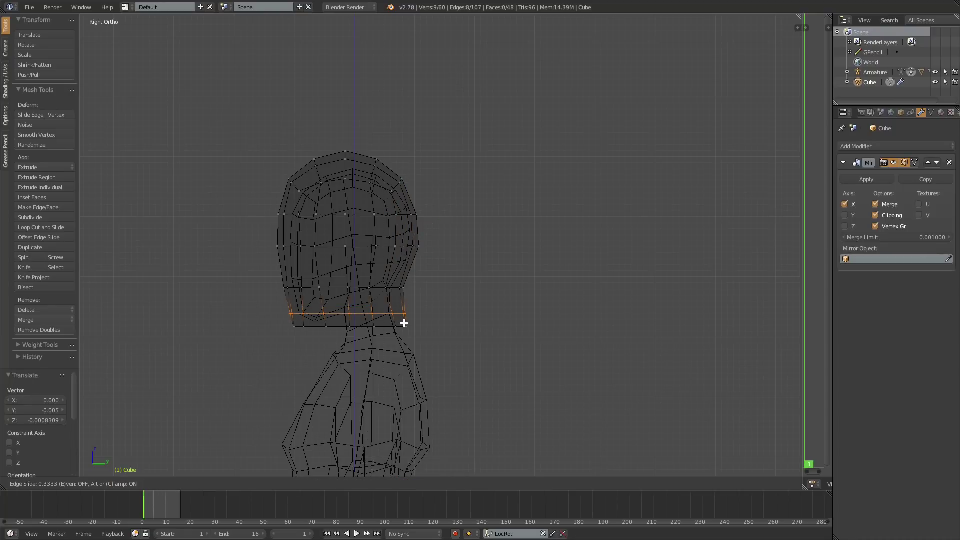
pyautogui.click(404, 324)
# Flare the helmet's rim by scaling its lowest vertex row to about 1.103
pyautogui.press('a')
pyautogui.press('b')
pyautogui.moveTo(278, 317); pyautogui.dragTo(441, 343)
pyautogui.press('s')
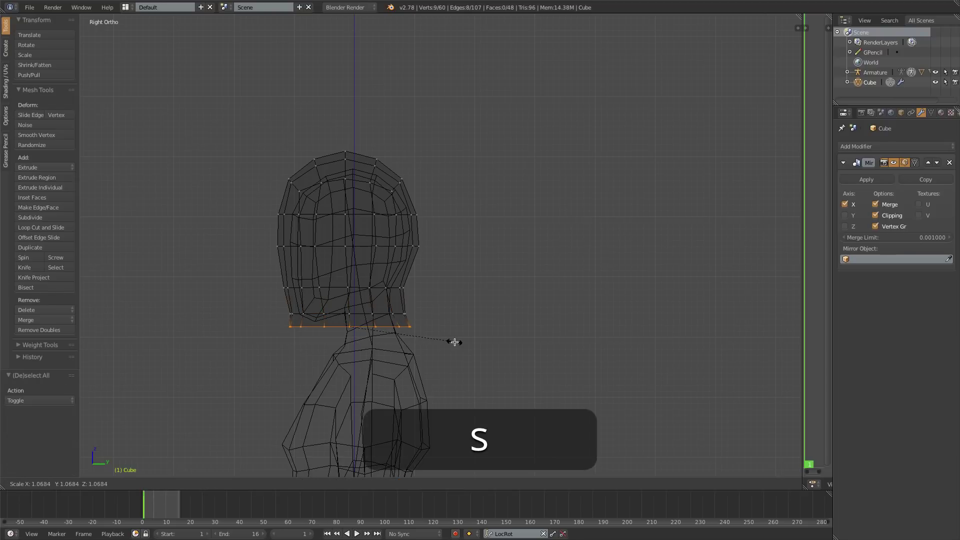
pyautogui.click(458, 342)
pyautogui.press('z')
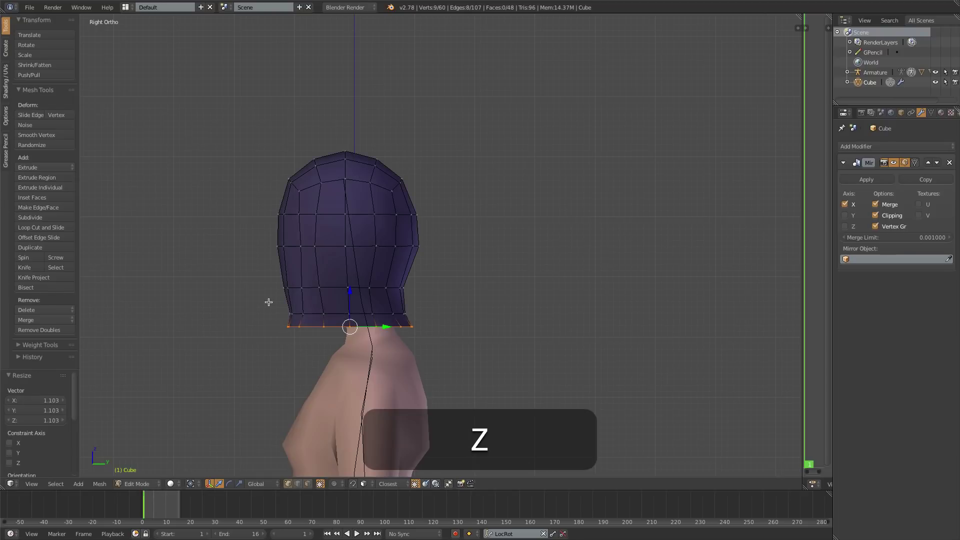
# From the front in wireframe, pull the helmet's upper side vertices slightly inward toward the crown
pyautogui.press('Tab')
pyautogui.moveTo(264, 306); pyautogui.dragTo(350, 305, button='middle')
pyautogui.press('KP_1')
pyautogui.press('Tab')
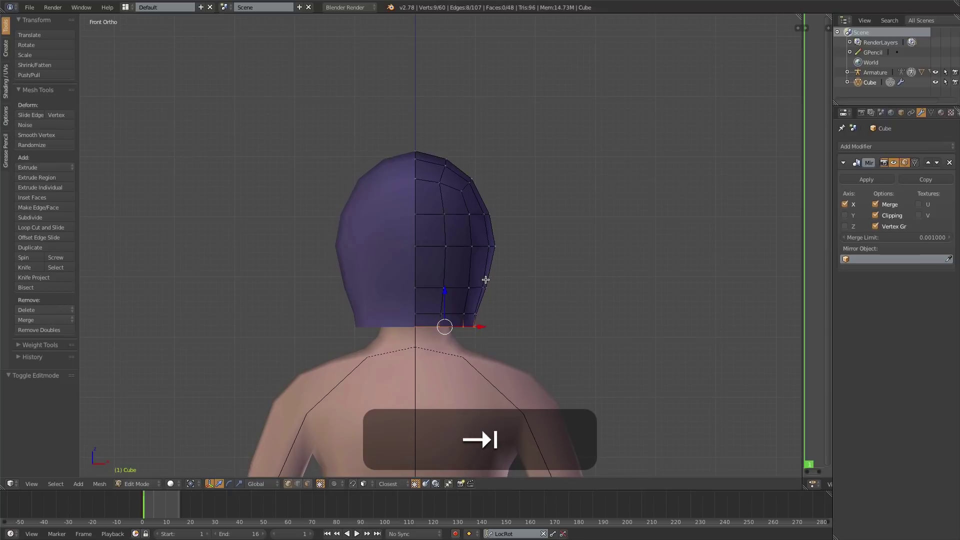
pyautogui.press('z')
pyautogui.keyDown('shift'); pyautogui.moveTo(497, 307); pyautogui.dragTo(466, 230, button='middle'); pyautogui.keyUp('shift')
pyautogui.scroll(3, 449, 240)
pyautogui.press('a')
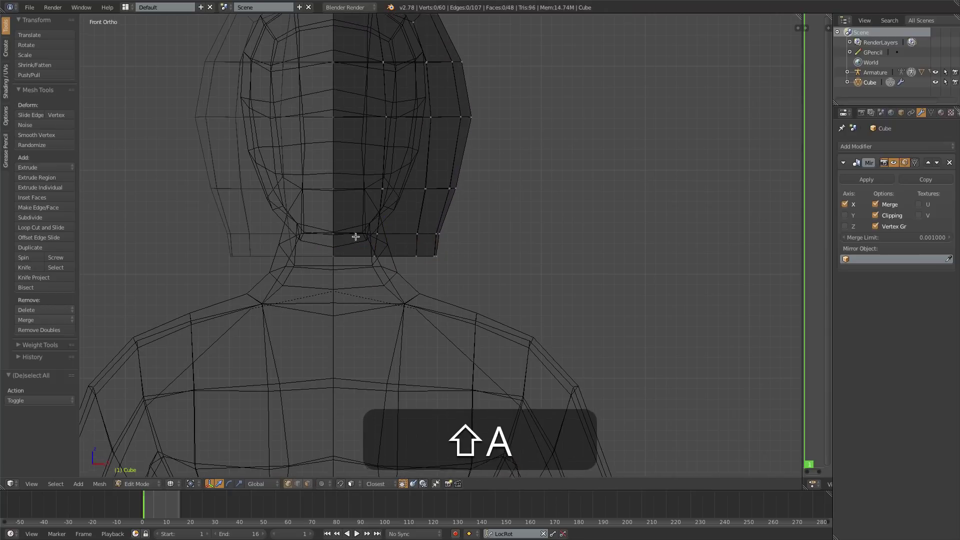
pyautogui.keyDown('shift'); pyautogui.moveTo(355, 235); pyautogui.dragTo(385, 332, button='middle'); pyautogui.keyUp('shift')
pyautogui.press('b')
pyautogui.press('b')
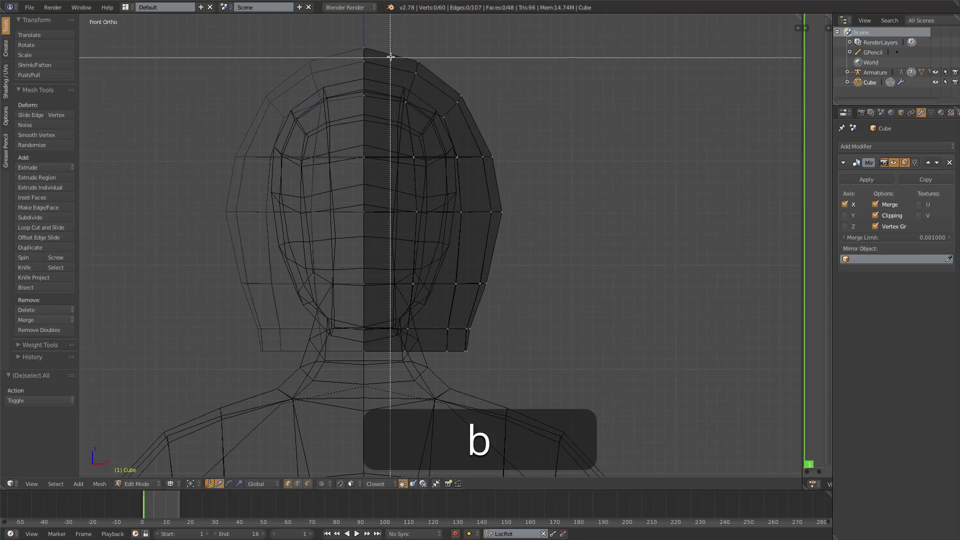
pyautogui.moveTo(390, 55); pyautogui.dragTo(475, 116)
pyautogui.press('g')
pyautogui.click(482, 129)
pyautogui.press('a')
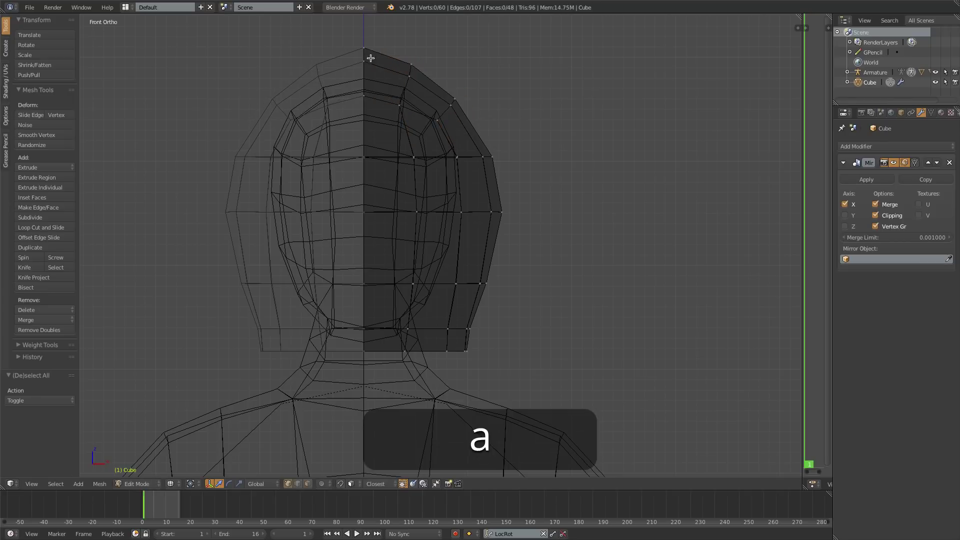
# Lower the crown vertices on the helmet's centre line slightly
pyautogui.press('b')
pyautogui.moveTo(344, 32); pyautogui.dragTo(386, 114)
pyautogui.press('g')
pyautogui.click(392, 118)
pyautogui.press('a')
# Adjust the helmet's upper side corner vertices and pull the forehead row's side vertices inward toward the head
pyautogui.press('b')
pyautogui.moveTo(416, 82); pyautogui.dragTo(504, 170)
pyautogui.press('g')
pyautogui.click(488, 130)
pyautogui.press('a')
pyautogui.press('b')
pyautogui.press('g')
pyautogui.click(490, 171)
pyautogui.press('a')
# Pull the side vertices of the helmet's widest row inward, roughly in line with the forehead row
pyautogui.press('b')
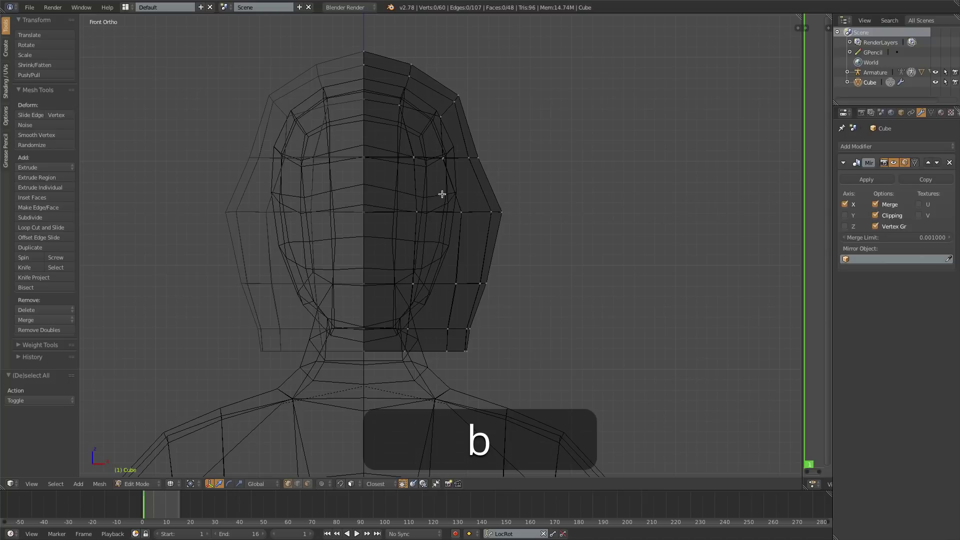
pyautogui.moveTo(432, 187); pyautogui.dragTo(505, 236)
pyautogui.press('g')
pyautogui.click(491, 242)
pyautogui.press('a')
# Pull the side vertices of the helmet's jaw-height row inward toward the face
pyautogui.press('b')
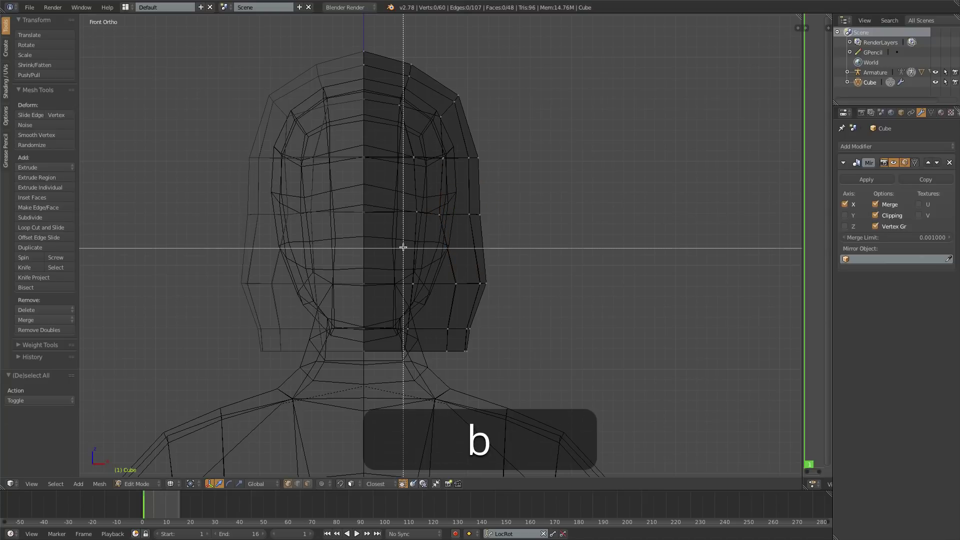
pyautogui.moveTo(403, 246); pyautogui.dragTo(549, 313)
pyautogui.press('g')
pyautogui.press('b')
pyautogui.moveTo(413, 272); pyautogui.dragTo(509, 302)
pyautogui.press('g')
pyautogui.click(496, 302)
# Move the side vertices of the row just above the rim about -0.015 along X and 0.002 along Z
pyautogui.press('a')
pyautogui.press('b')
pyautogui.moveTo(428, 315); pyautogui.dragTo(500, 345)
pyautogui.press('g')
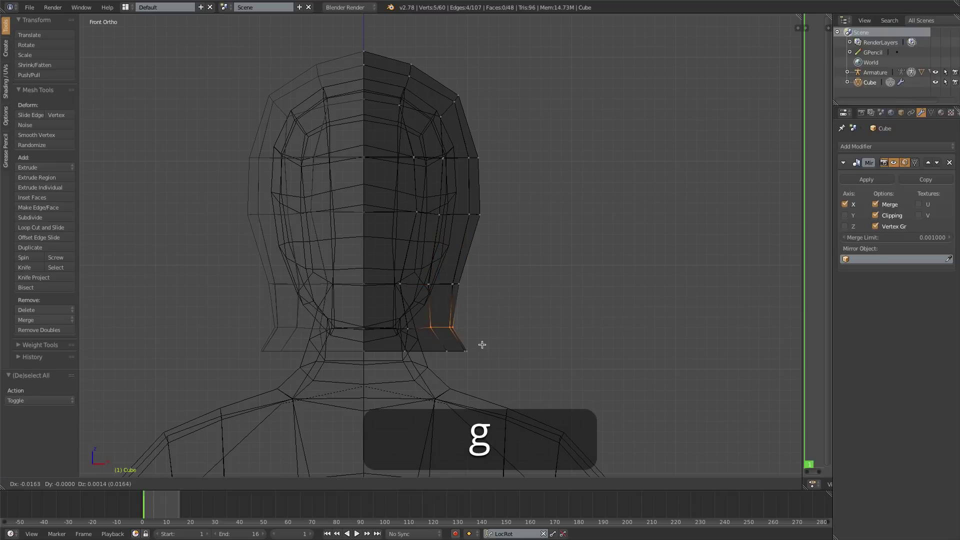
pyautogui.click(479, 342)
pyautogui.press('z')
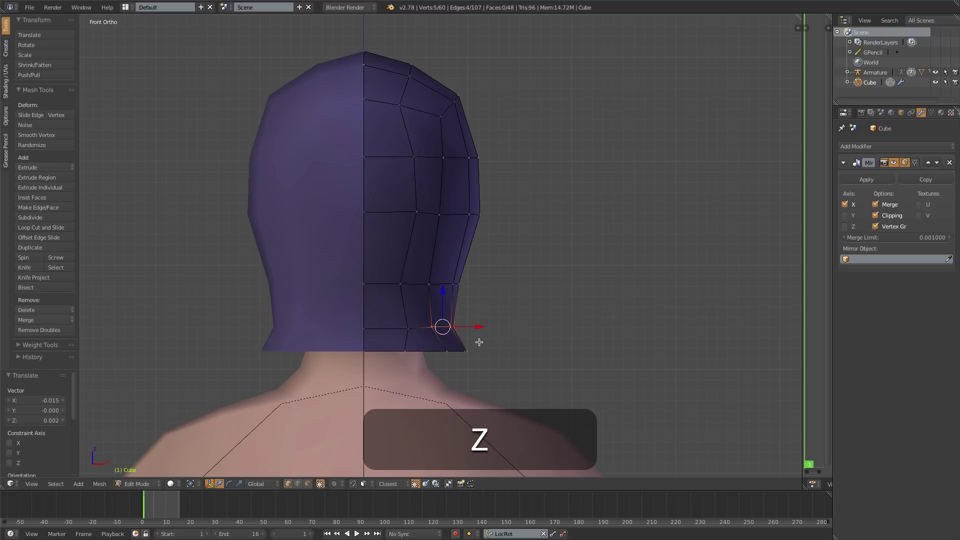
# Nudge the jaw-height vertex nearest the centre line 0.004 along X and straighten its vertical edge loop by scaling to 0 along X
pyautogui.rightClick(403, 285)
pyautogui.press('g')
pyautogui.click(407, 284)
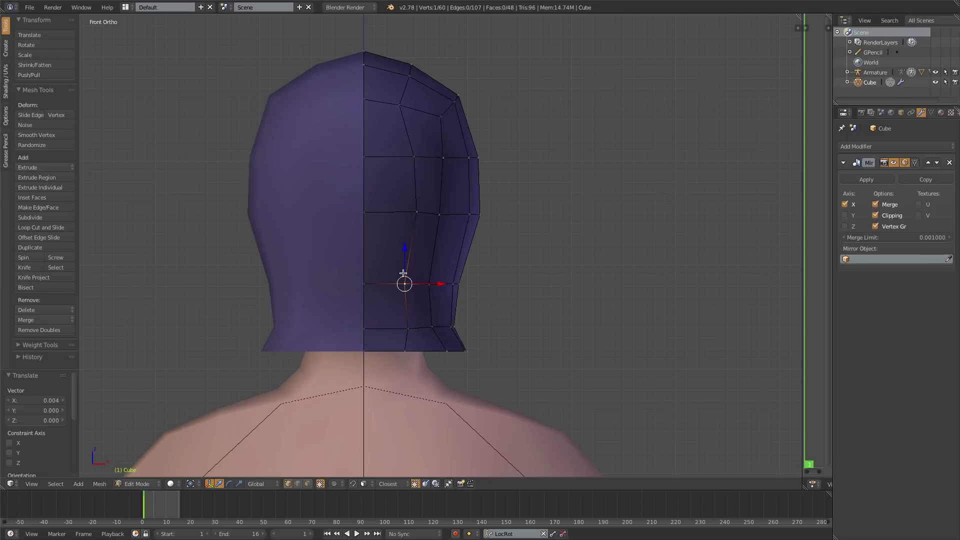
pyautogui.keyDown('alt'); pyautogui.rightClick(410, 253); pyautogui.keyUp('alt')
pyautogui.press('s')
pyautogui.press('x')
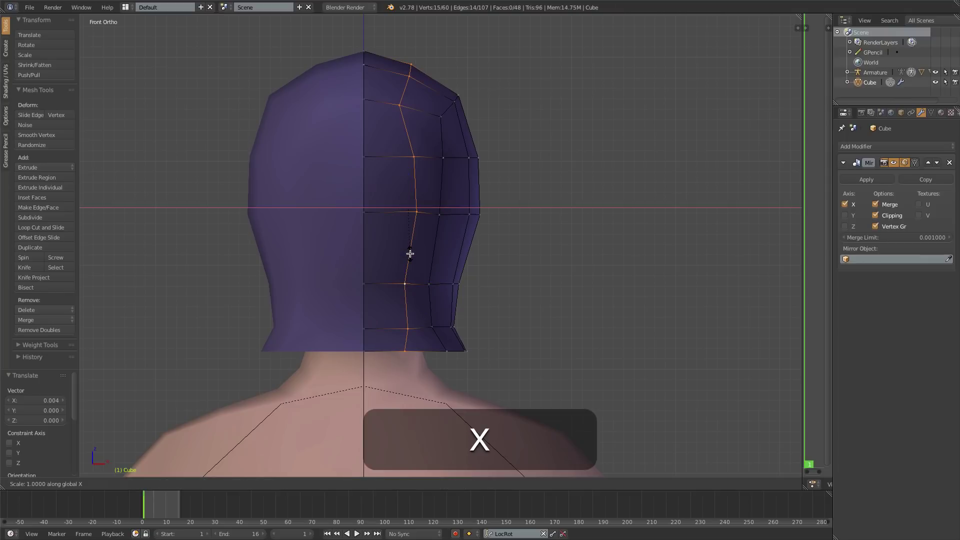
pyautogui.press('0')
pyautogui.press('Return')
# Straighten the next vertical edge loop outward on the helmet's front by scaling it to 0 along X
pyautogui.keyDown('alt'); pyautogui.rightClick(438, 251); pyautogui.keyUp('alt')
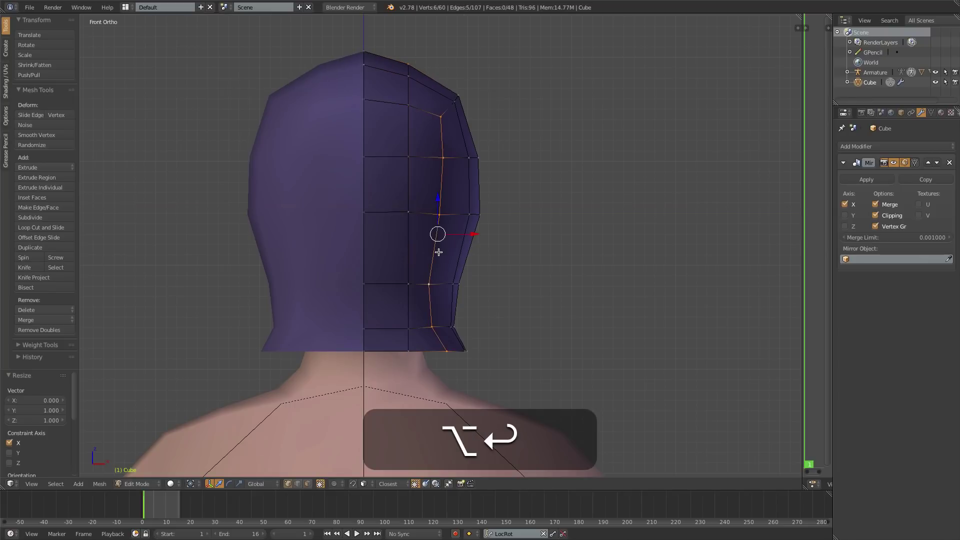
pyautogui.press('s')
pyautogui.press('x')
pyautogui.press('0')
pyautogui.press('Return')
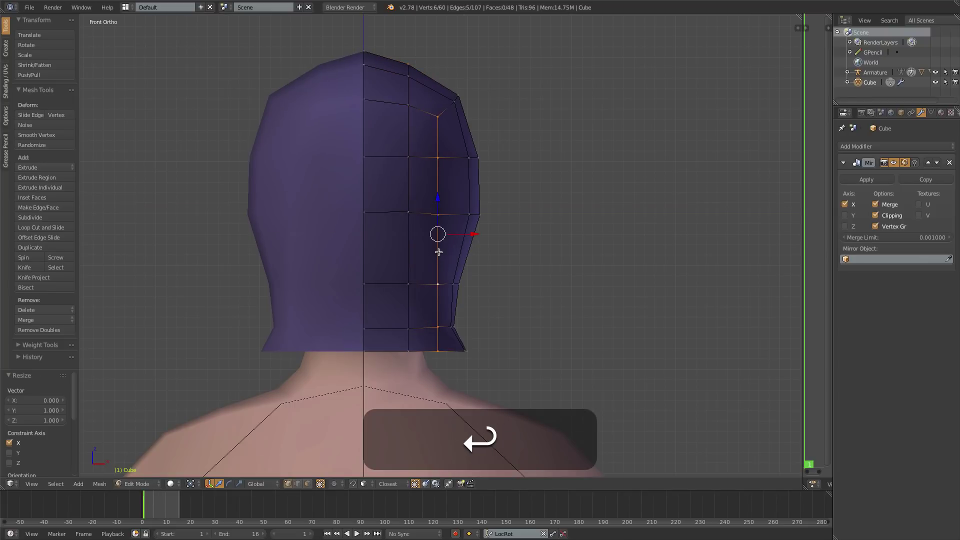
pyautogui.press('Tab')
pyautogui.moveTo(454, 315); pyautogui.dragTo(393, 324, button='middle')
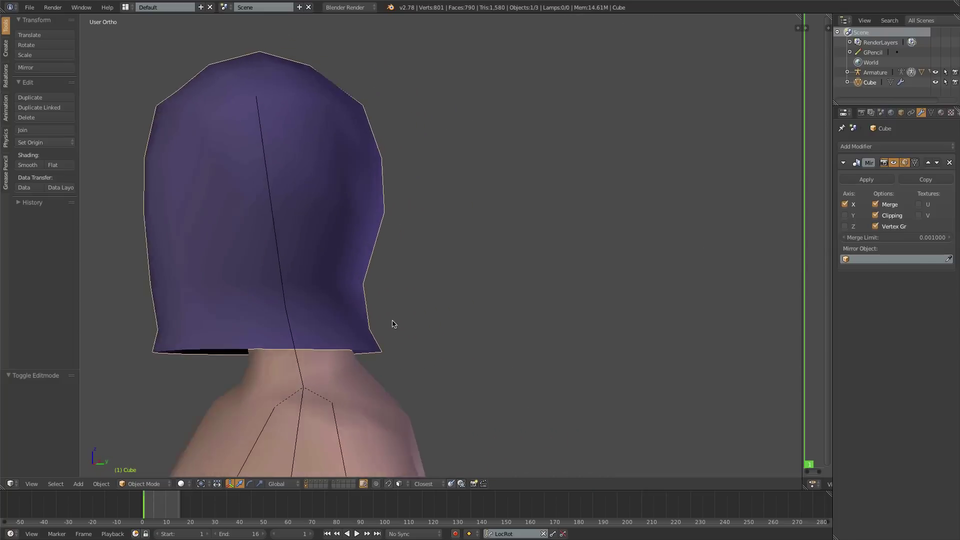
# Inset the four front faces beside the centre line and the adjoining eye-level face with a thickness of 0.0095
pyautogui.press('KP_1')
pyautogui.press('Tab')
pyautogui.hotkey('ctrl', 'Tab')
pyautogui.click(439, 281)
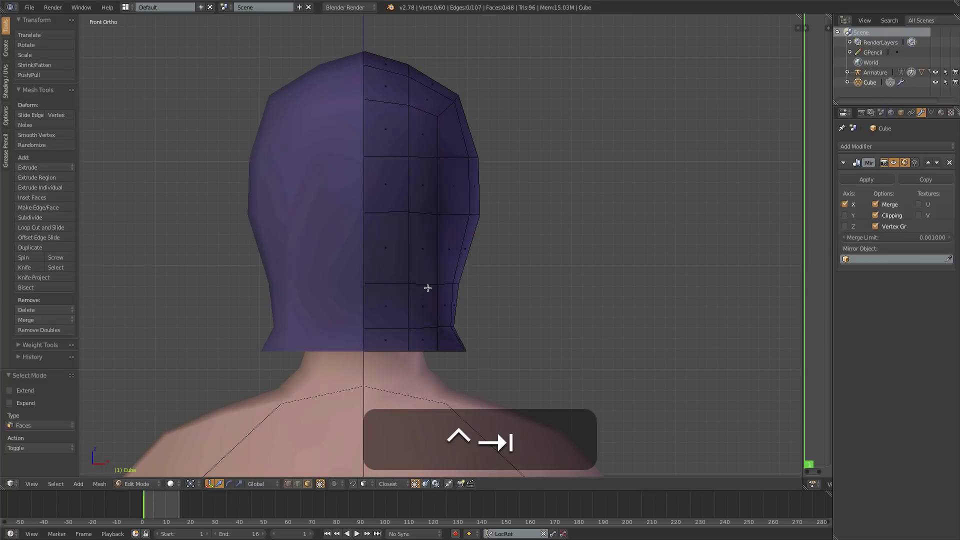
pyautogui.rightClick(390, 337)
pyautogui.keyDown('shift'); pyautogui.rightClick(389, 307); pyautogui.keyUp('shift')
pyautogui.keyDown('shift'); pyautogui.rightClick(381, 271); pyautogui.keyUp('shift')
pyautogui.keyDown('shift'); pyautogui.rightClick(381, 185); pyautogui.keyUp('shift')
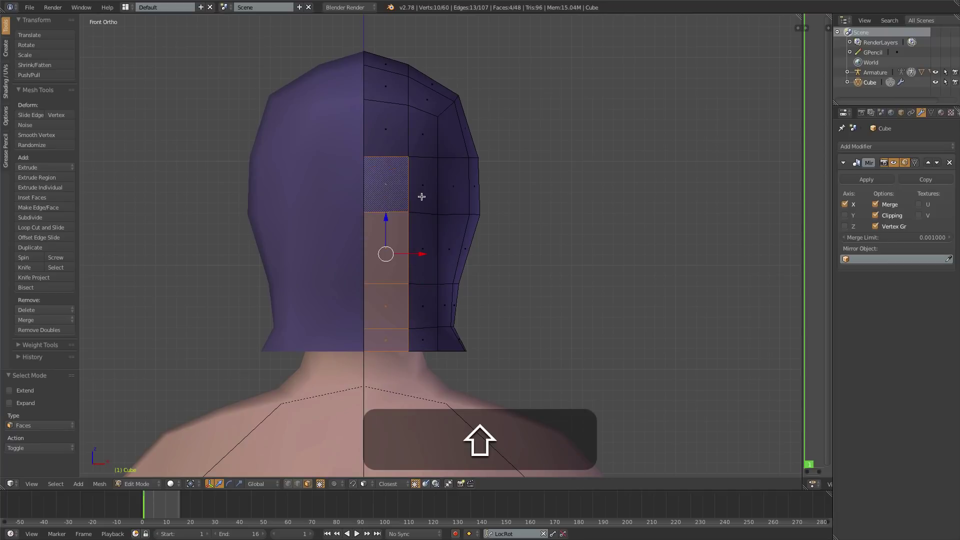
pyautogui.keyDown('shift'); pyautogui.rightClick(422, 196); pyautogui.keyUp('shift')
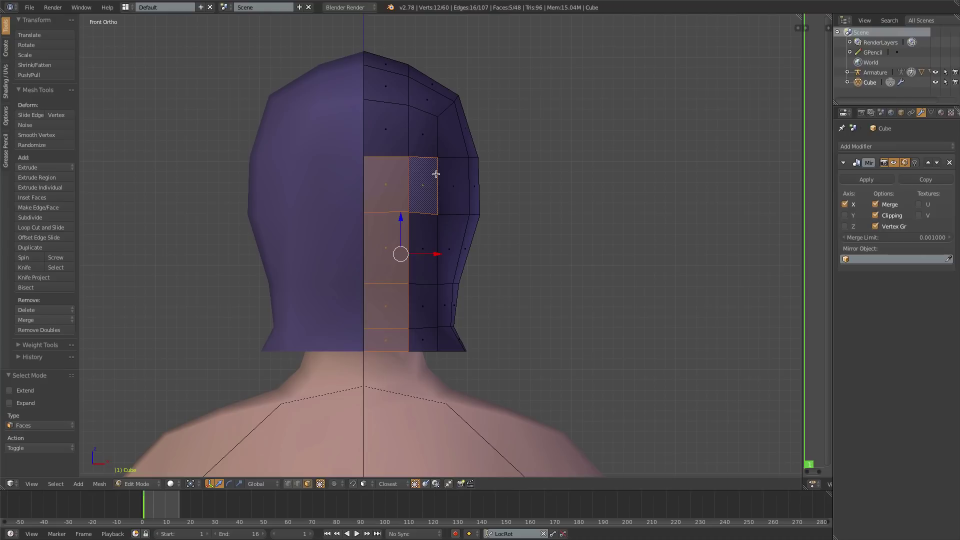
pyautogui.press('space')
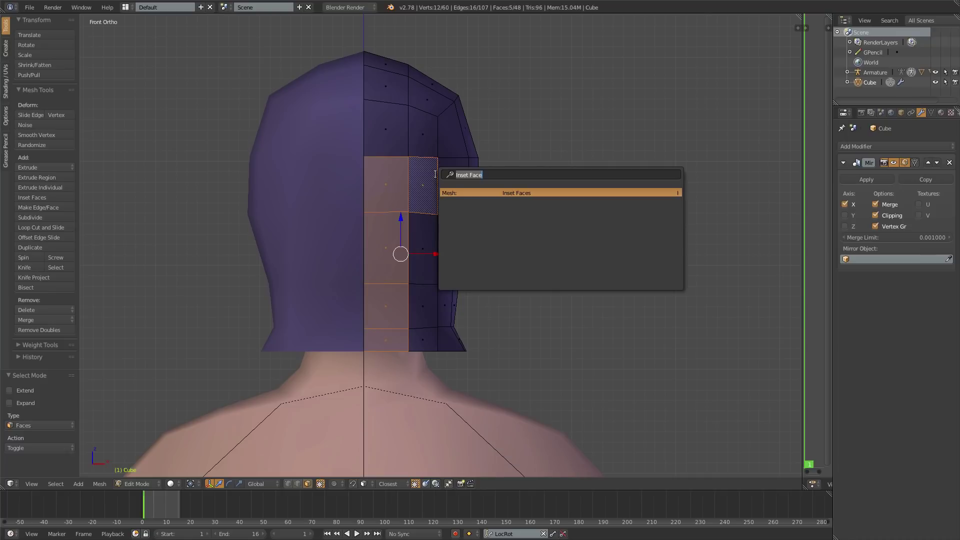
pyautogui.press('Return')
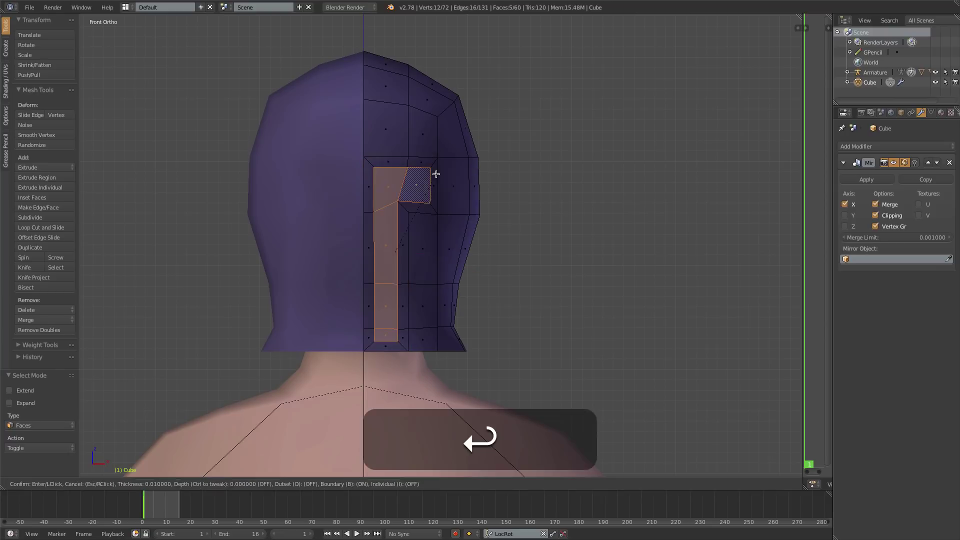
pyautogui.press('Return')
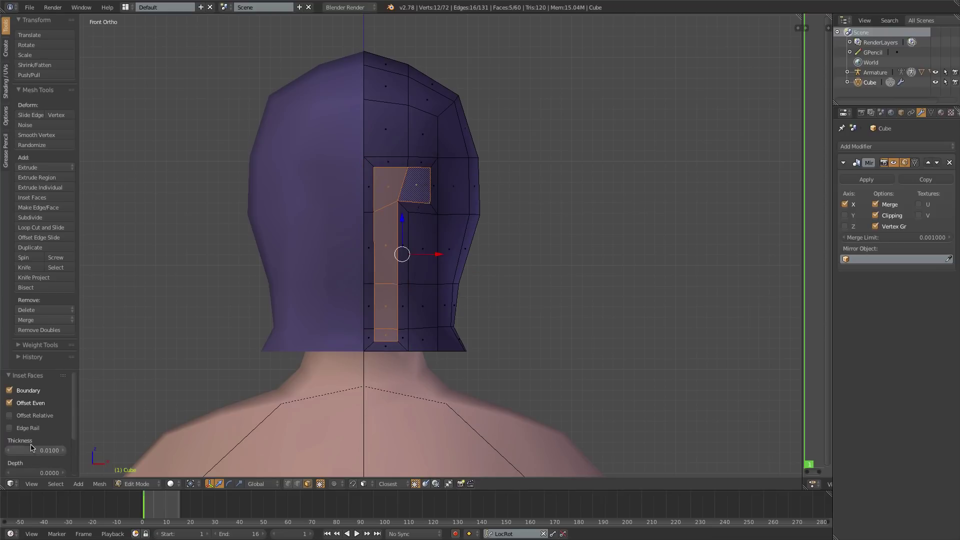
pyautogui.moveTo(28, 450); pyautogui.dragTo(22, 450)
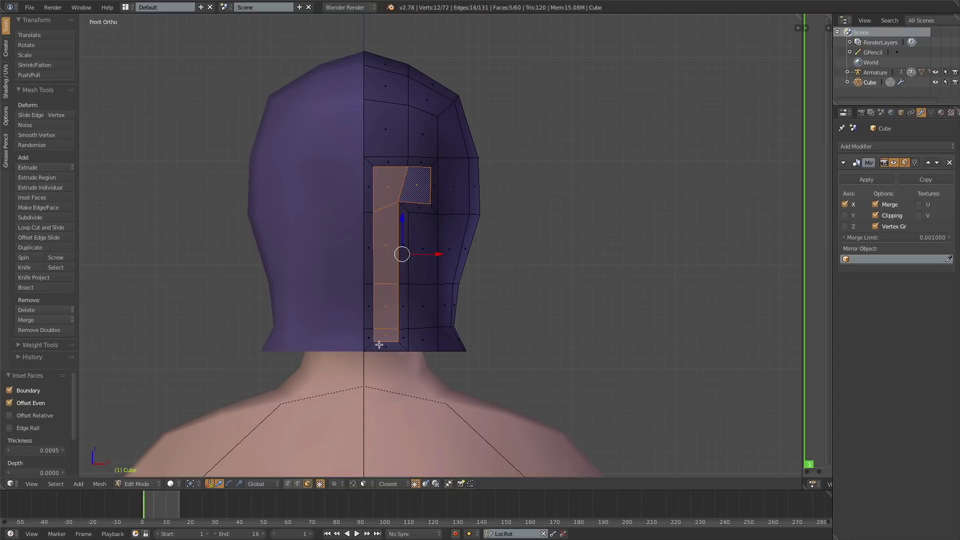
# Delete the inset faces together with the border faces along the centre line and rim to open a T-shaped visor
pyautogui.keyDown('shift'); pyautogui.click(379, 346); pyautogui.keyUp('shift')
pyautogui.keyDown('shift'); pyautogui.click(370, 305); pyautogui.keyUp('shift')
pyautogui.keyDown('shift'); pyautogui.click(368, 235); pyautogui.keyUp('shift')
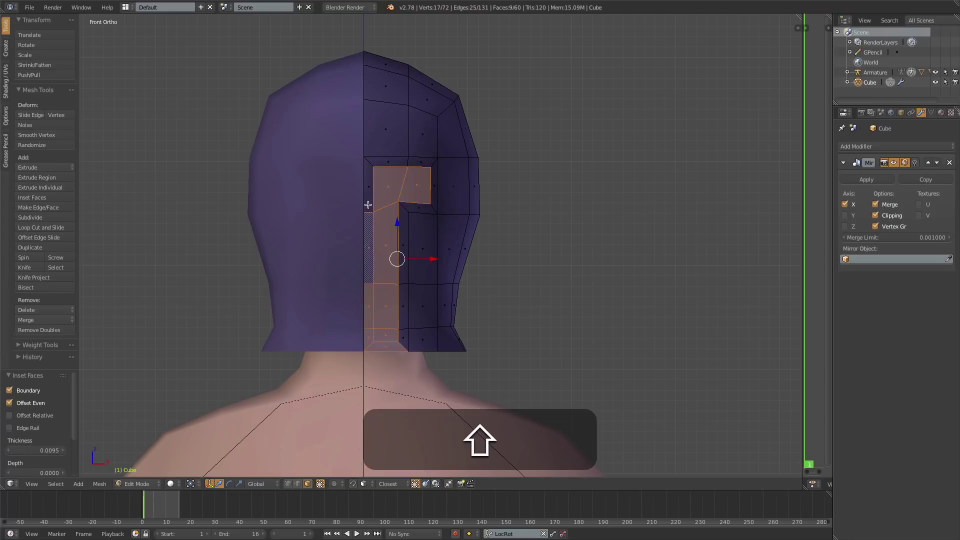
pyautogui.keyDown('shift'); pyautogui.click(368, 205); pyautogui.keyUp('shift')
pyautogui.keyDown('shift'); pyautogui.click(412, 165); pyautogui.keyUp('shift')
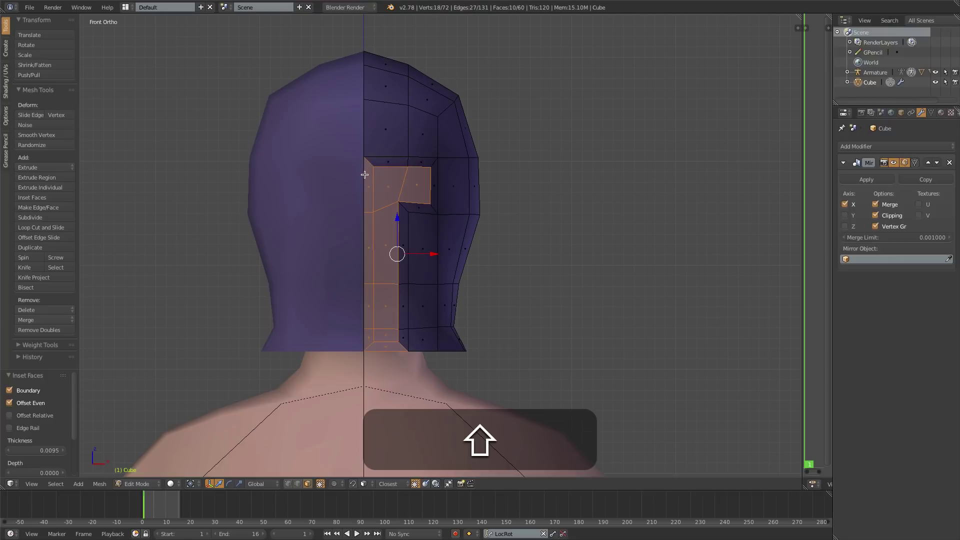
pyautogui.press('x')
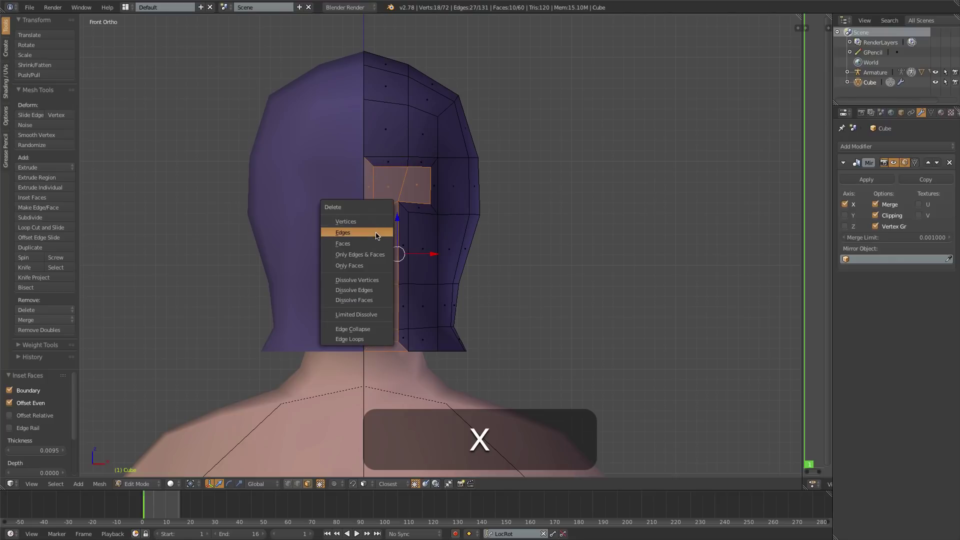
pyautogui.click(377, 243)
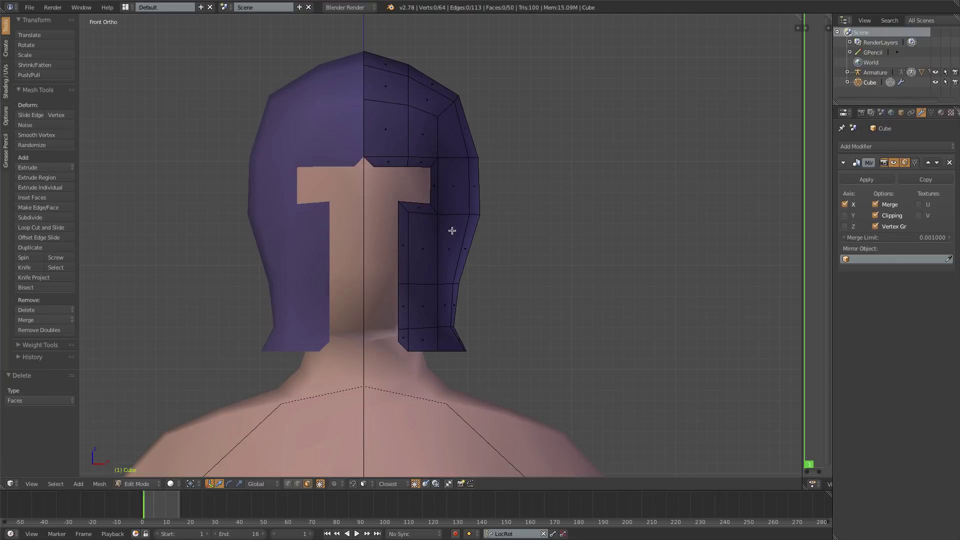
# Move the visor's top inner vertex about -0.015 along X onto the centre line and lower the slit's bottom corner vertex to the rim
pyautogui.hotkey('ctrl', 'Tab')
pyautogui.click(359, 173)
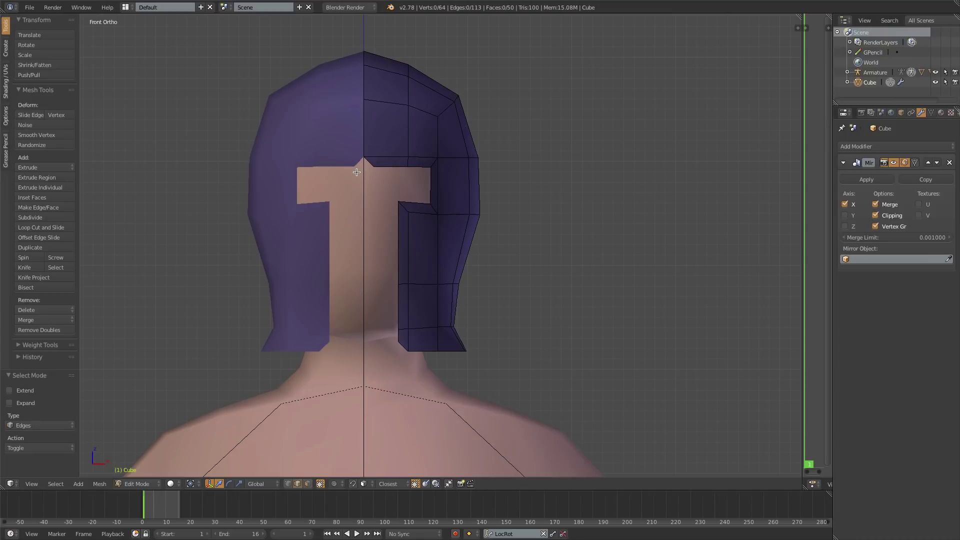
pyautogui.hotkey('ctrl', 'Tab')
pyautogui.click(348, 162)
pyautogui.rightClick(365, 167)
pyautogui.press('g')
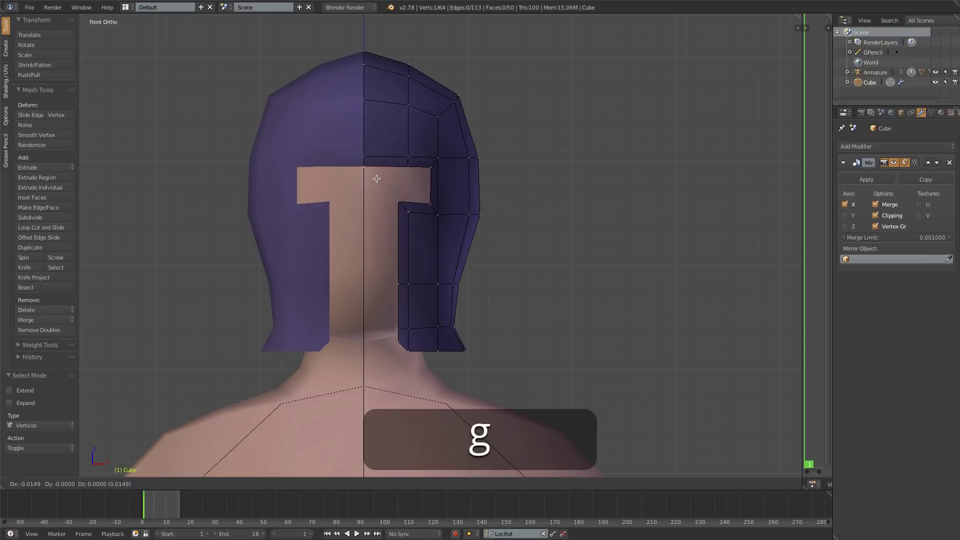
pyautogui.click(376, 178)
pyautogui.rightClick(397, 345)
pyautogui.press('g')
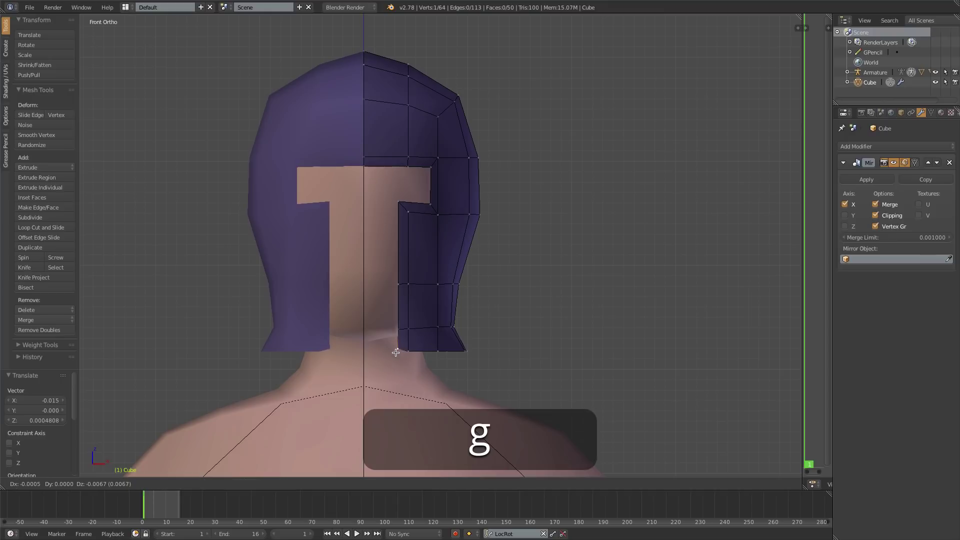
pyautogui.click(396, 352)
# Narrow the visor's vertical slit by moving the vertices along its side toward the centre line
pyautogui.press('a')
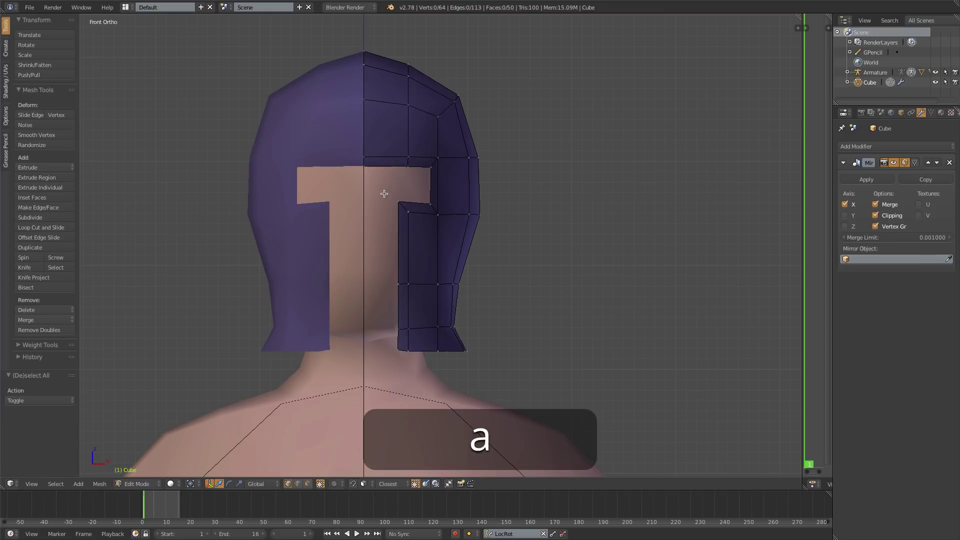
pyautogui.press('b')
pyautogui.moveTo(383, 190); pyautogui.dragTo(426, 380)
pyautogui.press('g')
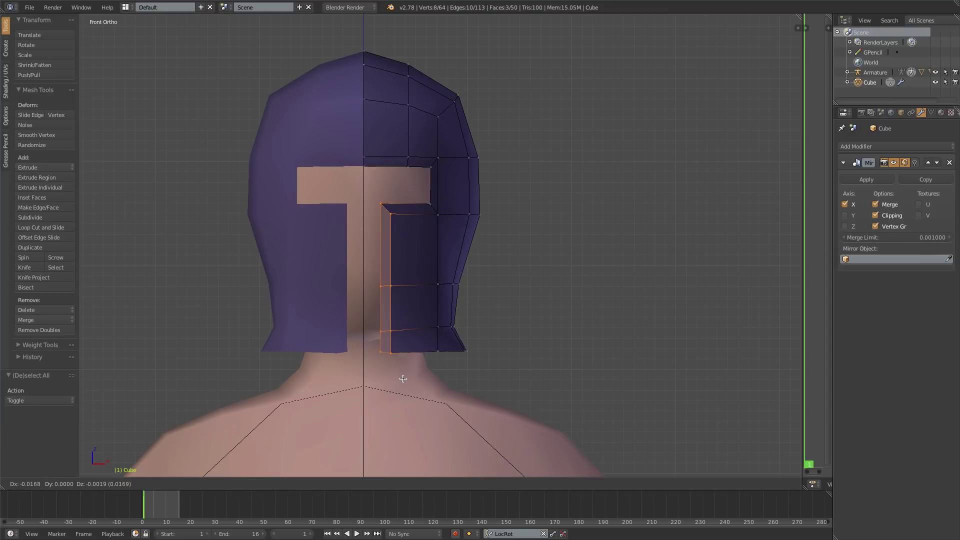
pyautogui.click(418, 218)
# Move the eye opening's lower outer corner vertices up and inward, and its upper outer corner vertices slightly down and inward
pyautogui.press('a')
pyautogui.press('b')
pyautogui.moveTo(414, 196); pyautogui.dragTo(450, 231)
pyautogui.press('g')
pyautogui.click(444, 225)
pyautogui.press('a')
pyautogui.press('b')
pyautogui.moveTo(416, 143); pyautogui.dragTo(446, 177)
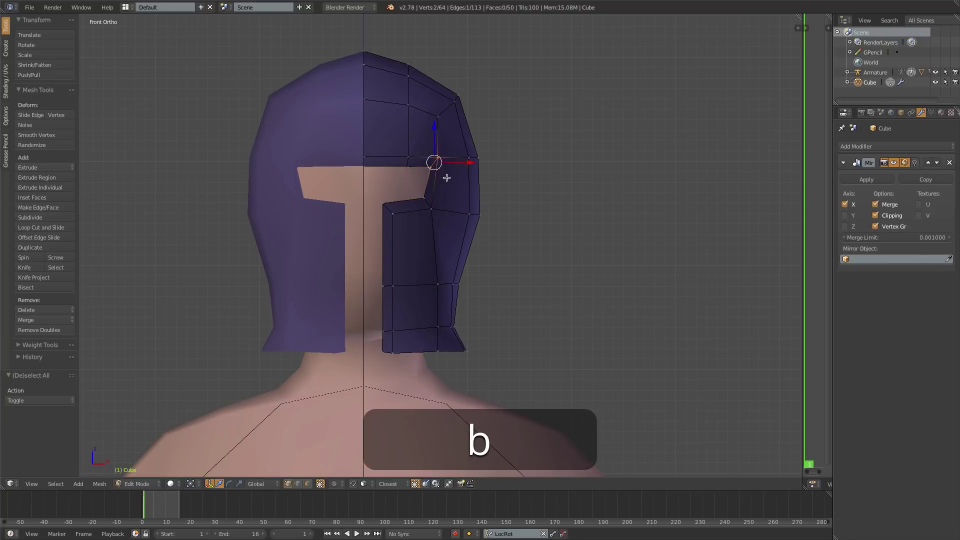
pyautogui.press('g')
pyautogui.click(443, 180)
# Shift the two mid-brow vertices above the eye opening slightly inward and down
pyautogui.press('a')
pyautogui.press('b')
pyautogui.moveTo(393, 149); pyautogui.dragTo(416, 173)
pyautogui.press('g')
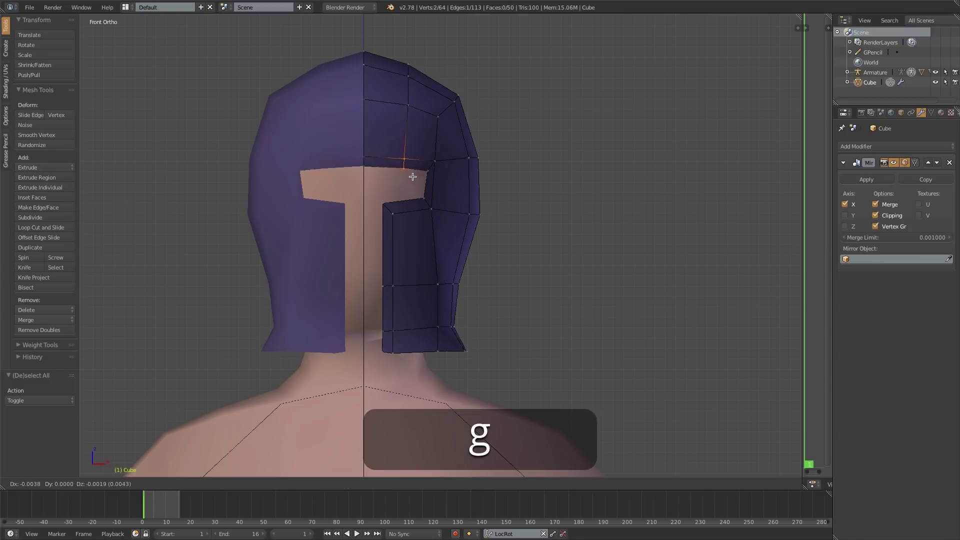
pyautogui.click(383, 174)
# Lower the brow vertices on the centre line about 0.001 along Z
pyautogui.press('a')
pyautogui.press('b')
pyautogui.moveTo(360, 146); pyautogui.dragTo(380, 172)
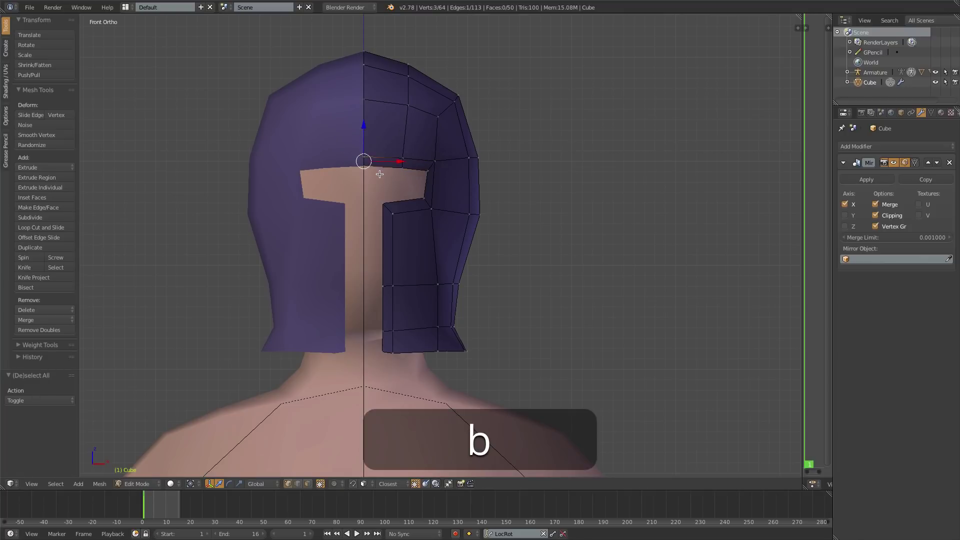
pyautogui.press('g')
pyautogui.click(379, 175)
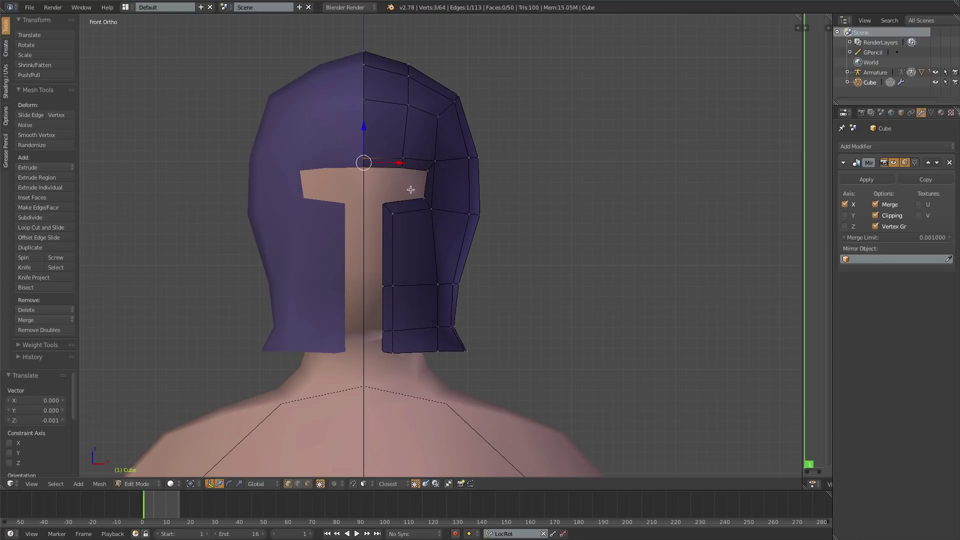
# Add a vertical loop cut close to the helmet's centre line, from the brow over the crown
pyautogui.hotkey('ctrl', 'r')
pyautogui.click(376, 54)
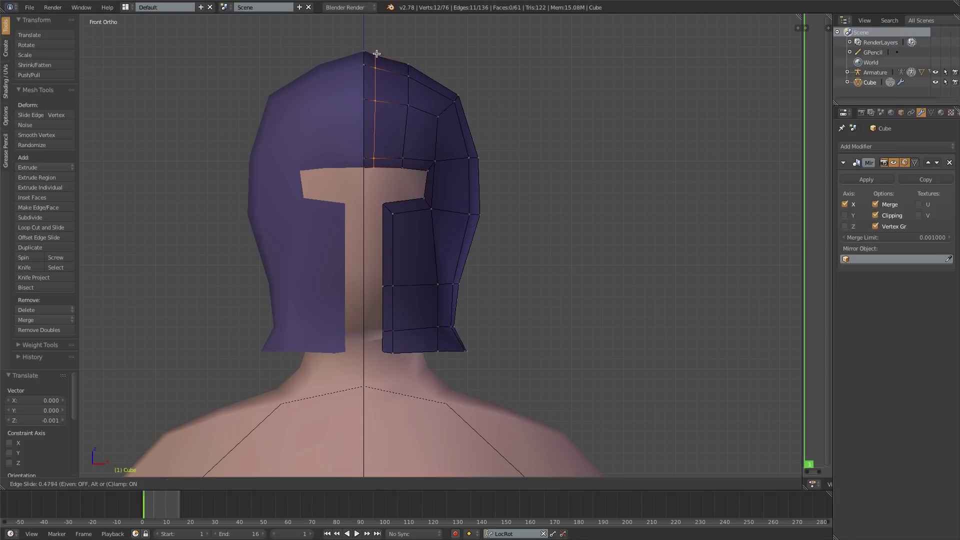
pyautogui.click(376, 54)
# Scale the centre-line edge loop to about 1.04 to raise a crest, and lower its brow vertex about 0.001 along Z
pyautogui.keyDown('alt'); pyautogui.click(366, 78); pyautogui.keyUp('alt')
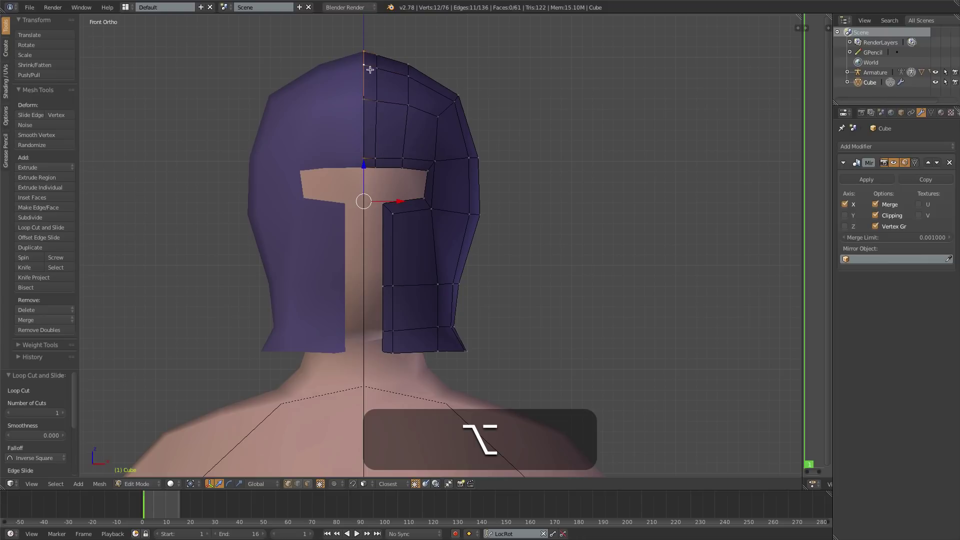
pyautogui.press('s')
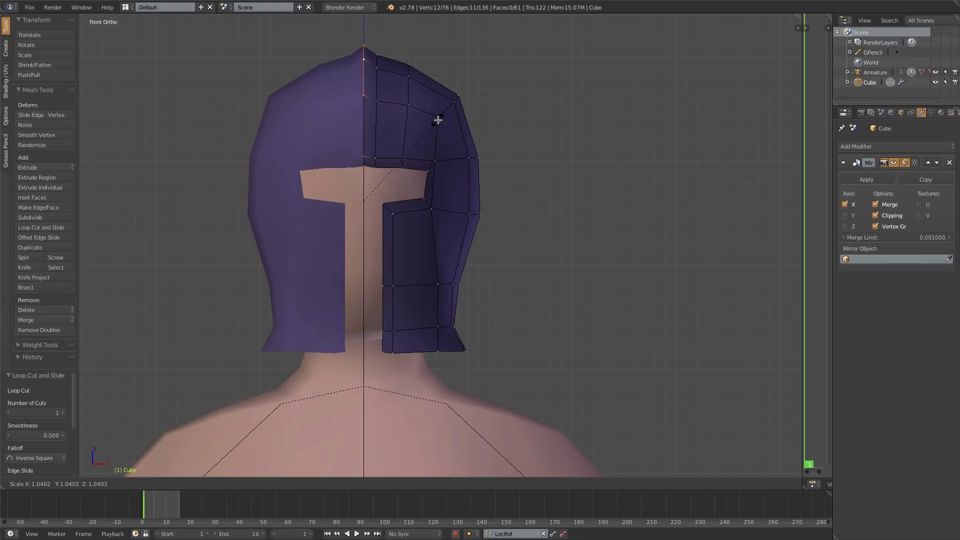
pyautogui.click(440, 120)
pyautogui.press('g')
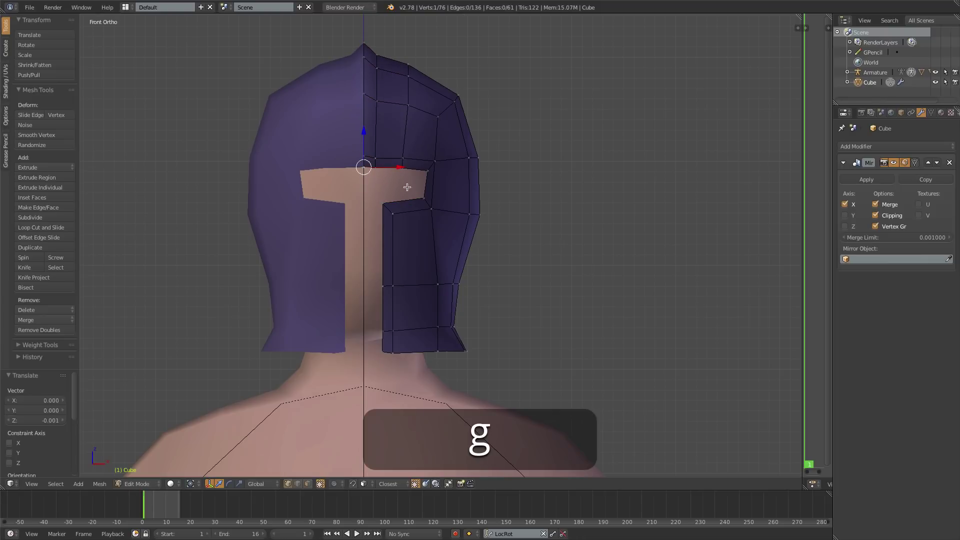
pyautogui.click(407, 186)
# Pull the lower centre-line vertices at the nape backward to extend the raised crest down to the rear rim
pyautogui.press('Tab')
pyautogui.moveTo(407, 186); pyautogui.dragTo(413, 364, button='middle')
pyautogui.press('Tab')
pyautogui.moveTo(490, 320); pyautogui.dragTo(504, 350, button='middle')
pyautogui.press('g')
pyautogui.click(505, 344)
pyautogui.press('g')
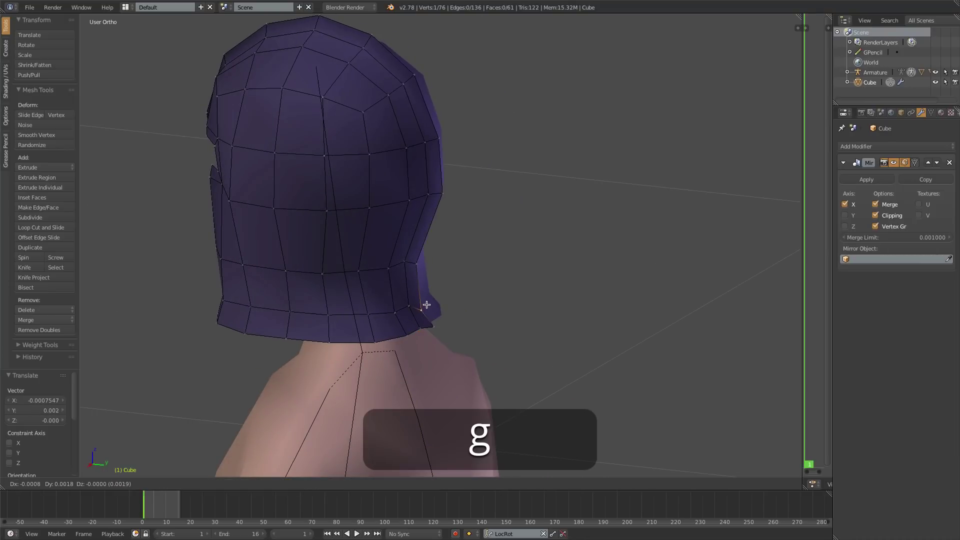
pyautogui.click(429, 303)
pyautogui.moveTo(429, 303); pyautogui.dragTo(452, 287, button='middle')
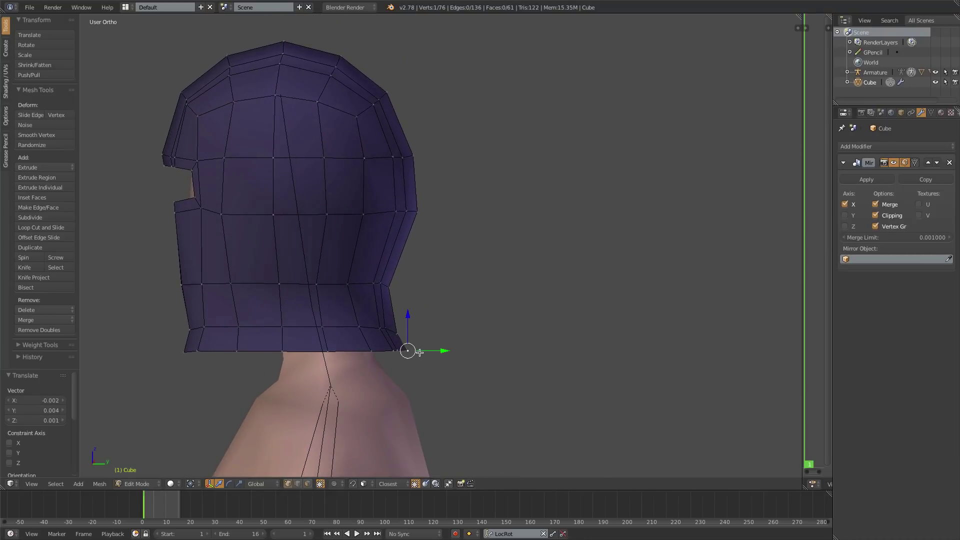
pyautogui.press('g')
pyautogui.click(423, 351)
pyautogui.moveTo(90, 285); pyautogui.dragTo(165, 290, button='middle')
# Level the two lowest horizontal edge loops above the rim by scaling each to 0 along Z
pyautogui.press('ctrl+KP_1')
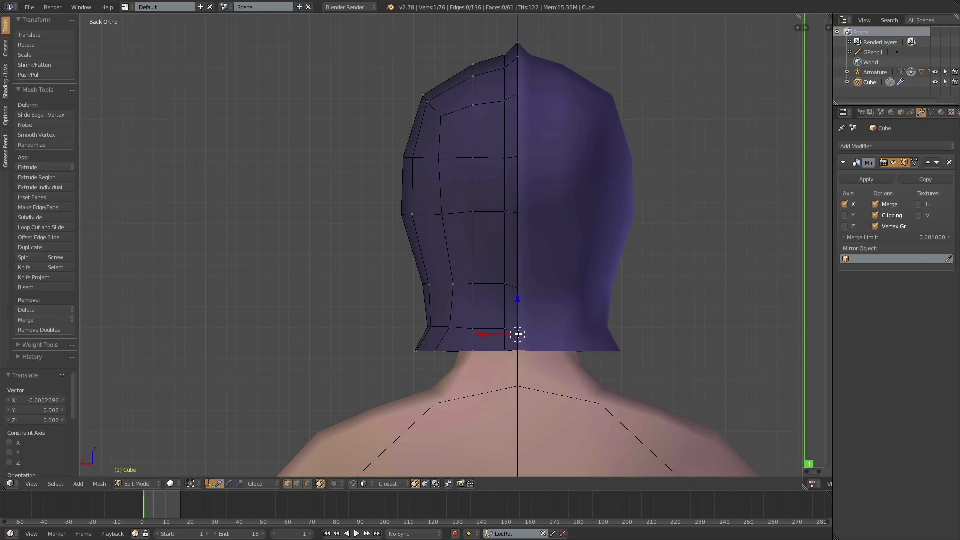
pyautogui.keyDown('alt'); pyautogui.click(522, 343); pyautogui.keyUp('alt')
pyautogui.press('s')
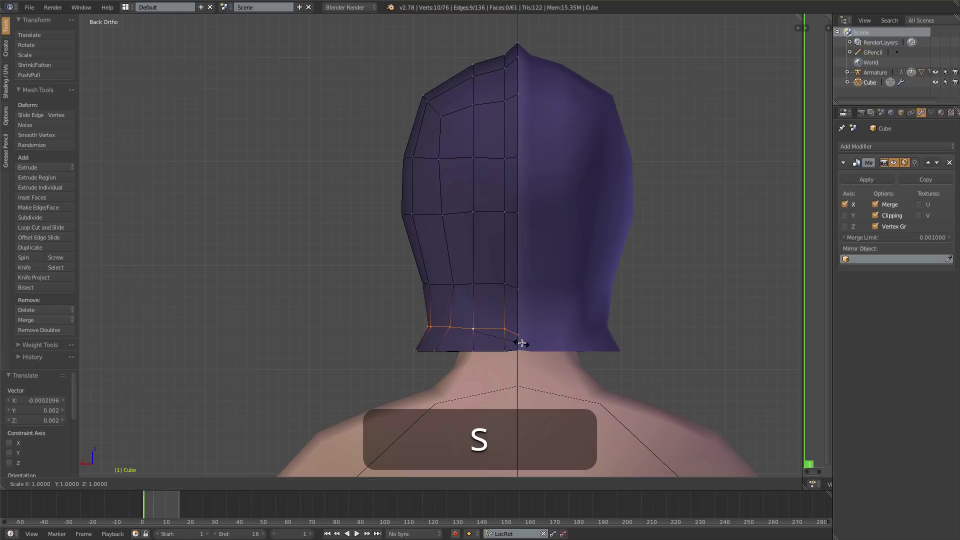
pyautogui.press('z')
pyautogui.press('0')
pyautogui.press('Return')
pyautogui.keyDown('alt'); pyautogui.click(479, 284); pyautogui.keyUp('alt')
pyautogui.press('s')
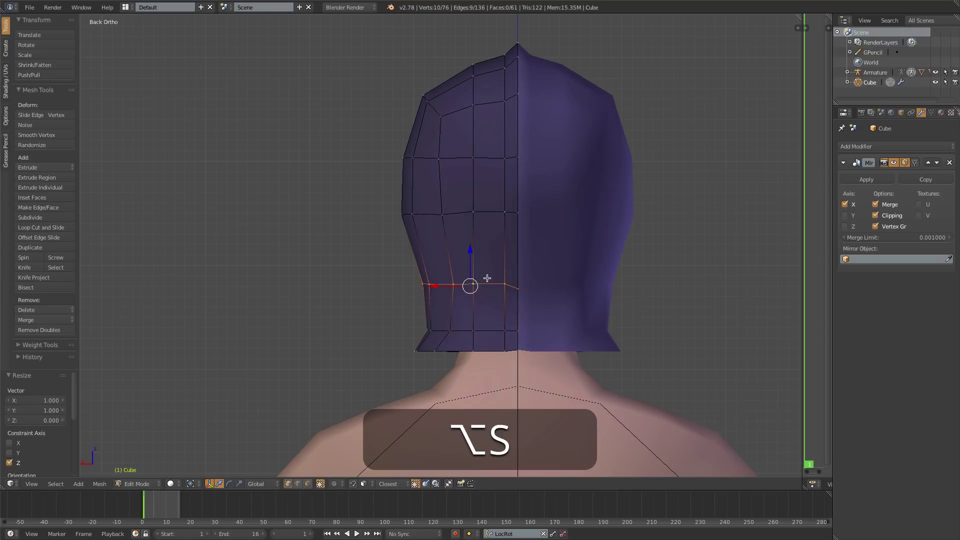
pyautogui.press('z')
pyautogui.press('0')
pyautogui.press('Return')
# Level the two horizontal edge loops at the visor's height by scaling each to 0 along Z
pyautogui.keyDown('alt'); pyautogui.click(464, 215); pyautogui.keyUp('alt')
pyautogui.press('s')
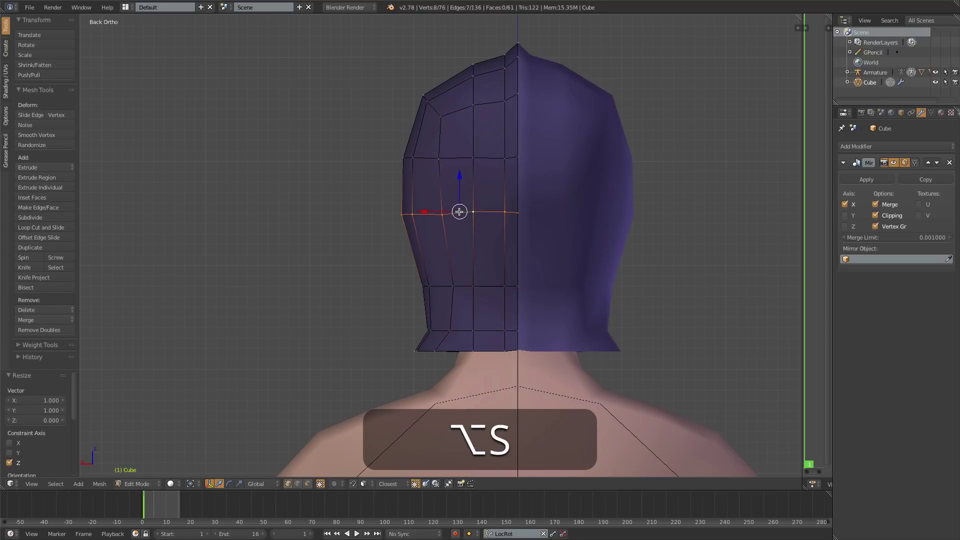
pyautogui.press('z')
pyautogui.press('0')
pyautogui.press('Return')
pyautogui.keyDown('alt'); pyautogui.click(466, 156); pyautogui.keyUp('alt')
pyautogui.press('s')
pyautogui.press('z')
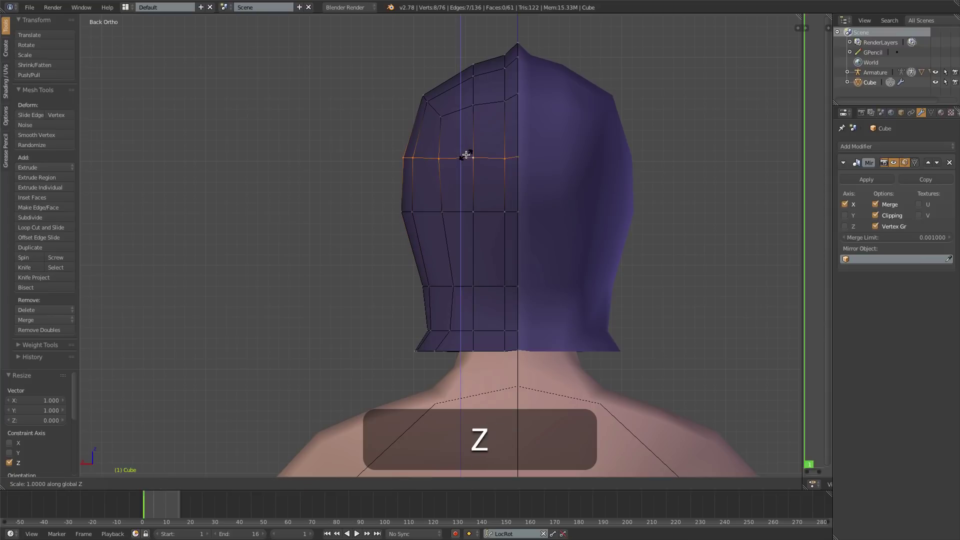
pyautogui.press('0')
pyautogui.press('Return')
# Level the helmet's bottom rim edge loop by scaling it to 0 along Z
pyautogui.press('KP_1')
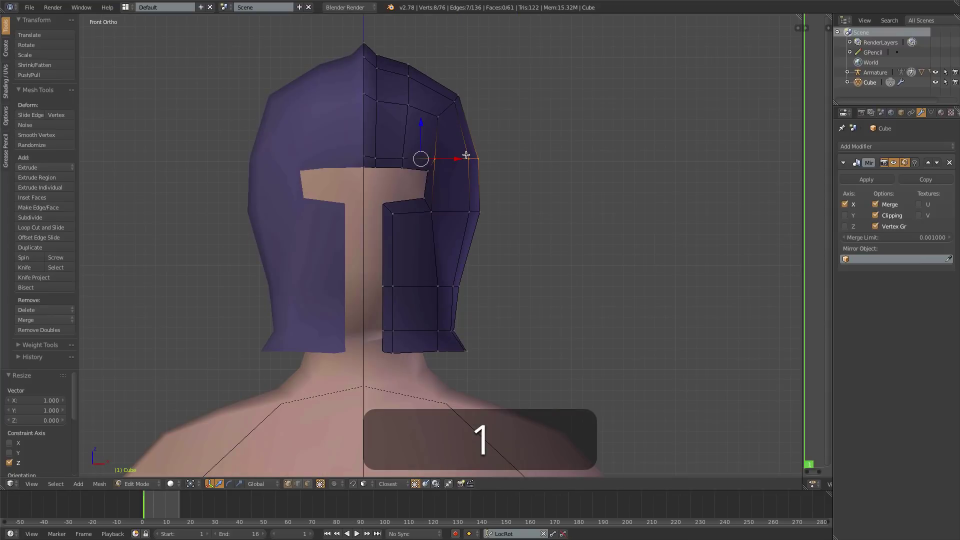
pyautogui.keyDown('alt'); pyautogui.click(420, 349); pyautogui.keyUp('alt')
pyautogui.press('s')
pyautogui.press('z')
pyautogui.press('0')
pyautogui.press('Return')
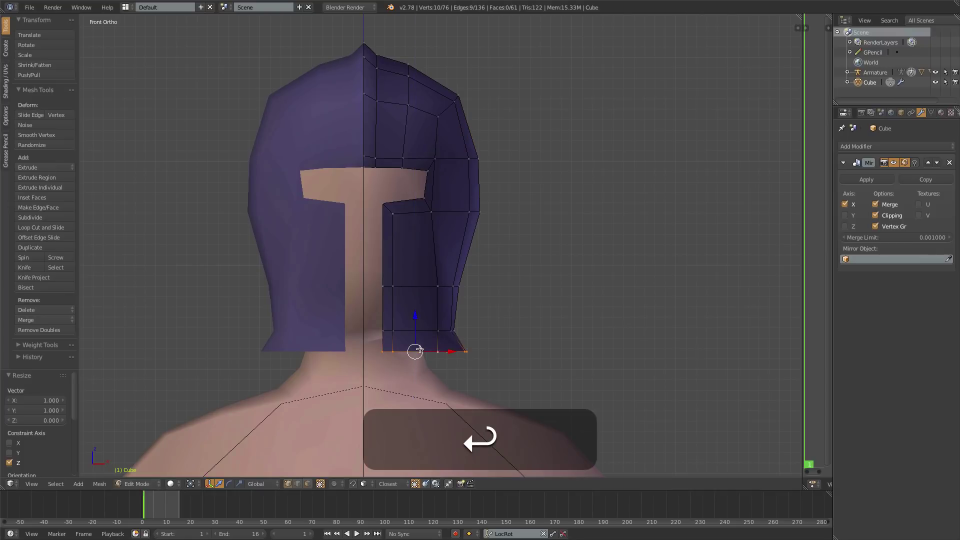
# Add a horizontal loop cut through the flared bottom band and scale it to about 0.933
pyautogui.hotkey('ctrl', 'r')
pyautogui.click(406, 339)
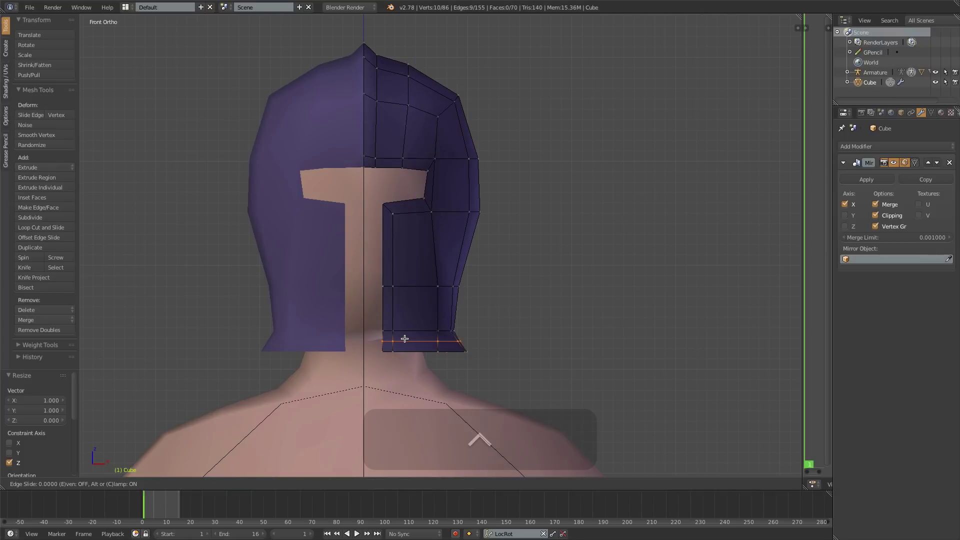
pyautogui.click(407, 339)
pyautogui.press('s')
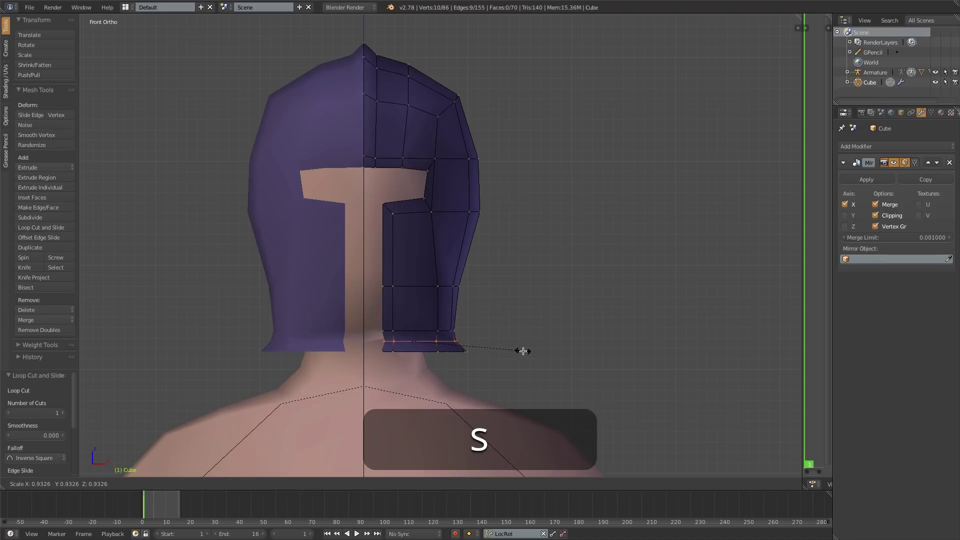
pyautogui.click(521, 351)
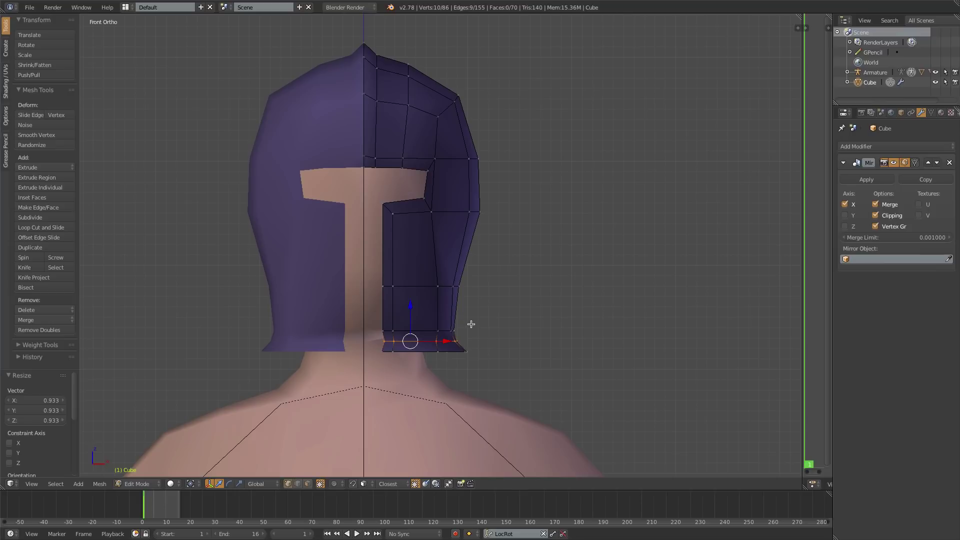
# Move the two lower cheek vertices inward to straighten the vertical edge line below the eye opening
pyautogui.rightClick(439, 290)
pyautogui.press('g')
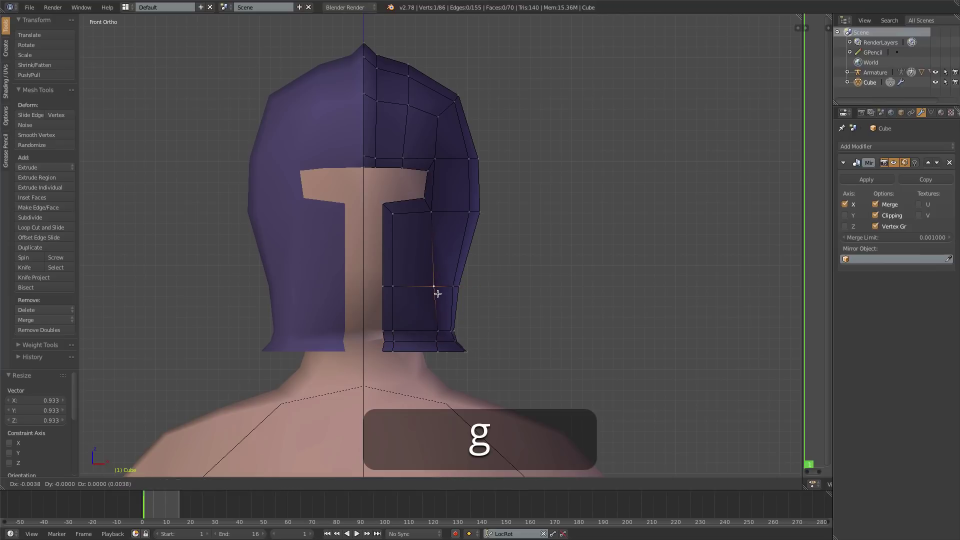
pyautogui.click(435, 294)
pyautogui.rightClick(438, 328)
pyautogui.press('g')
pyautogui.rightClick(432, 328)
# In face select mode, select the face loops around the visor opening, along the crest and around the bottom rim
pyautogui.hotkey('ctrl', 'Tab')
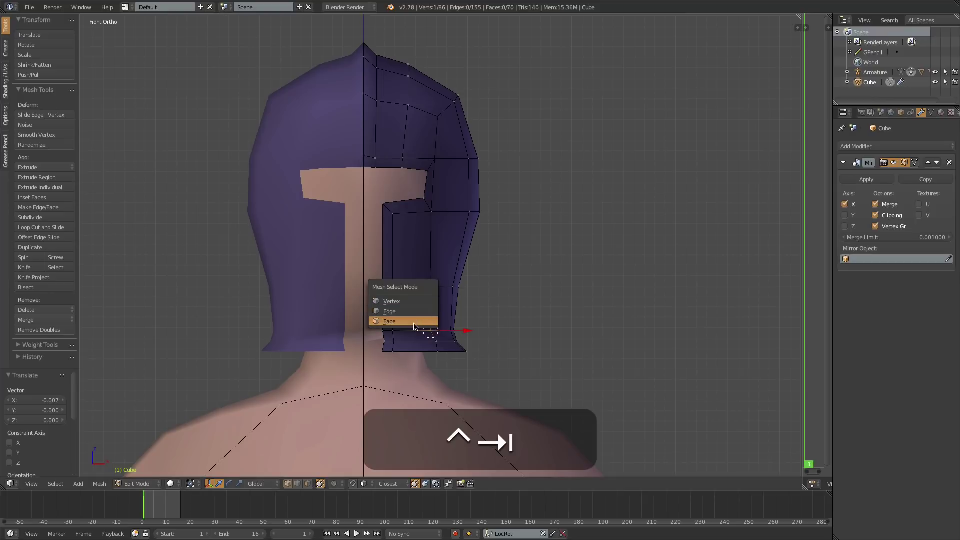
pyautogui.click(414, 322)
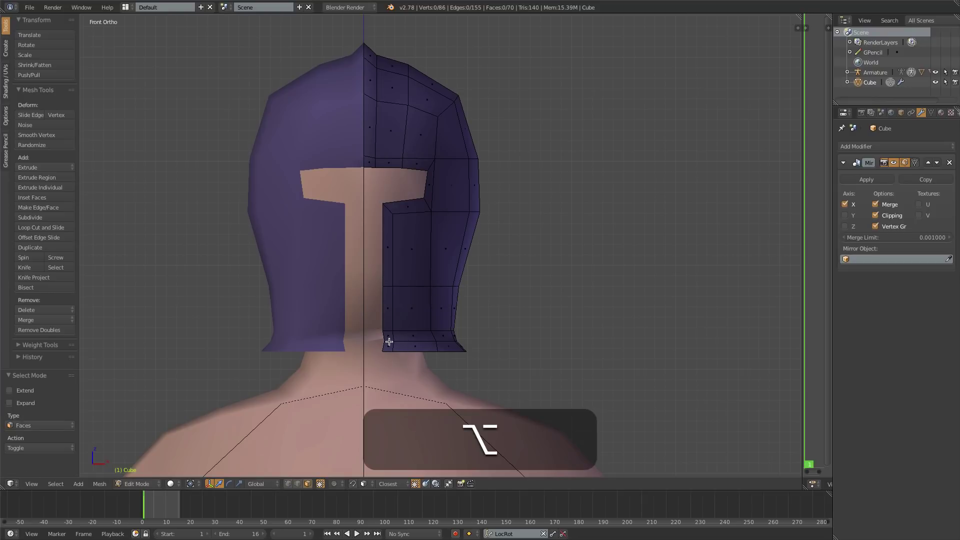
pyautogui.keyDown('alt'); pyautogui.rightClick(389, 341); pyautogui.keyUp('alt')
pyautogui.keyDown('alt'); pyautogui.keyDown('shift'); pyautogui.rightClick(370, 97); pyautogui.keyUp('shift'); pyautogui.keyUp('alt')
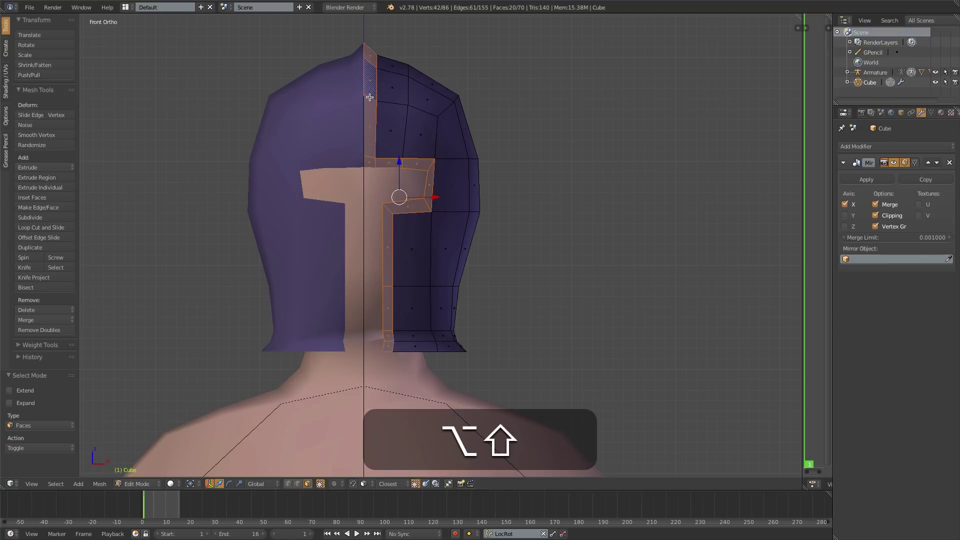
pyautogui.keyDown('alt'); pyautogui.keyDown('shift'); pyautogui.rightClick(438, 347); pyautogui.keyUp('shift'); pyautogui.keyUp('alt')
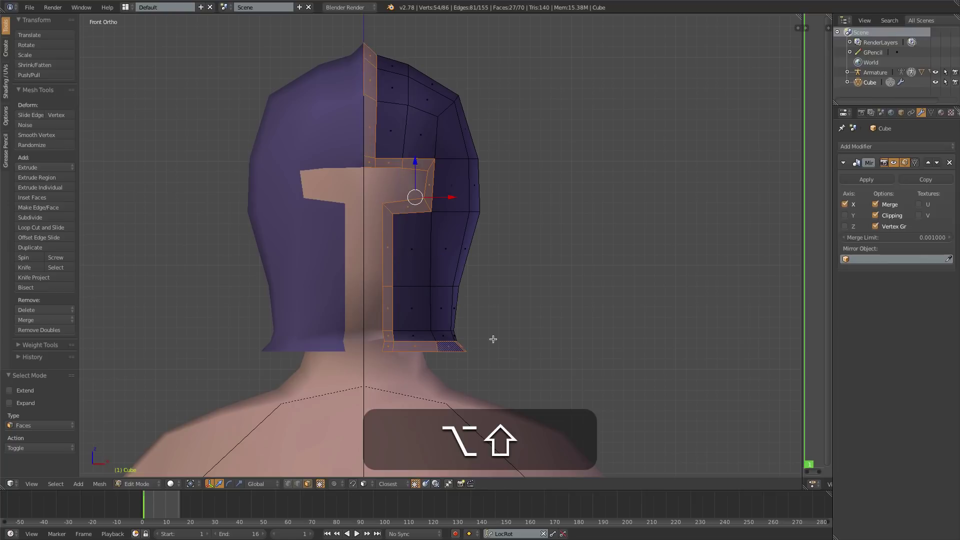
pyautogui.moveTo(501, 364); pyautogui.dragTo(570, 360, button='middle')
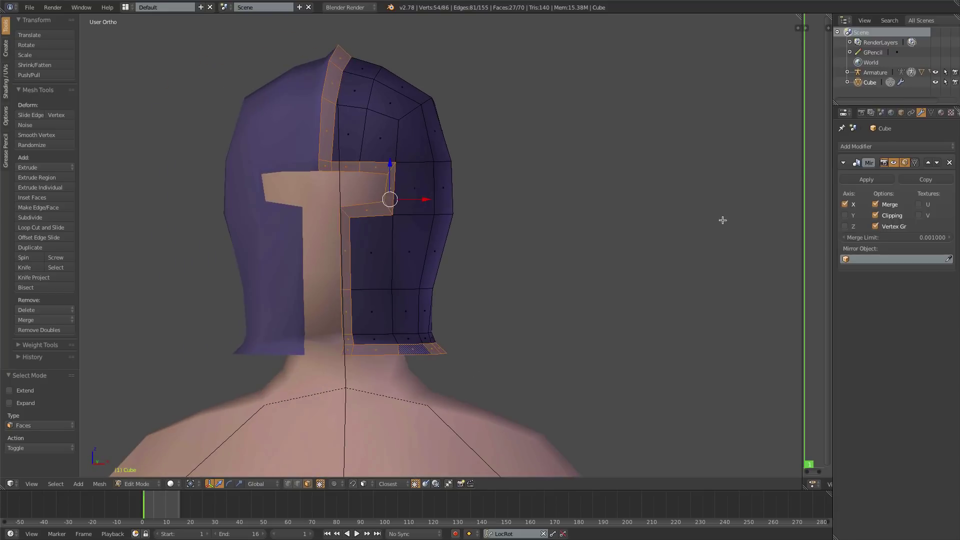
# Add a second material slot with the Metal_dark material and assign it to the selected trim faces
pyautogui.click(941, 112)
pyautogui.click(942, 148)
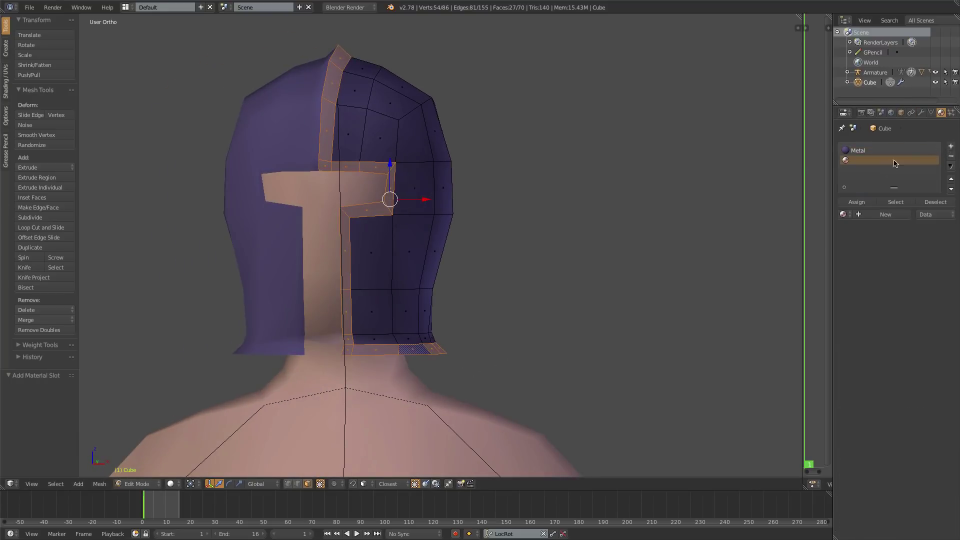
pyautogui.click(844, 214)
pyautogui.click(840, 257)
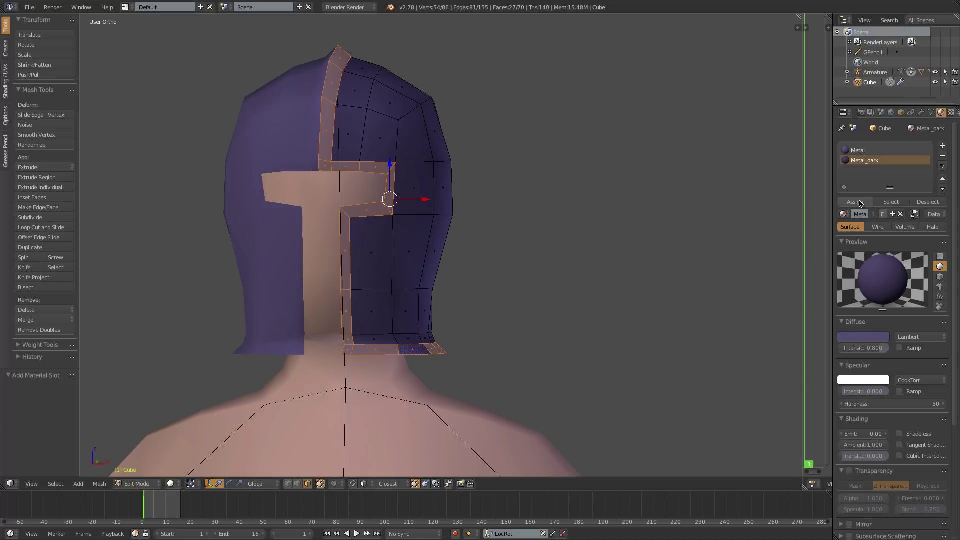
pyautogui.click(855, 202)
pyautogui.press('Tab')
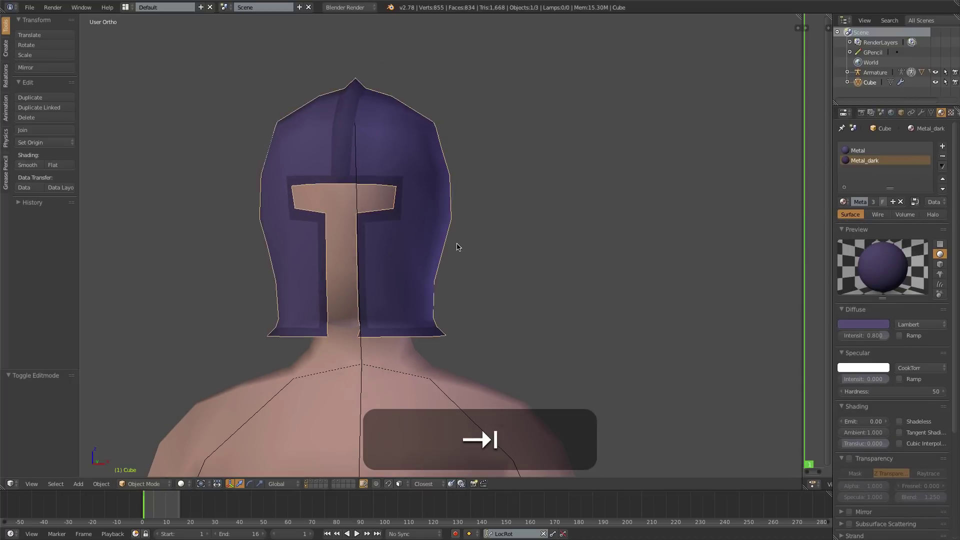
pyautogui.press('a')
# In vertex select mode, move the crest's bottom vertex at the nape about 0.006 inward and slightly up
pyautogui.moveTo(277, 251); pyautogui.dragTo(560, 297, button='middle')
pyautogui.press('Tab')
pyautogui.hotkey('ctrl', 'Tab')
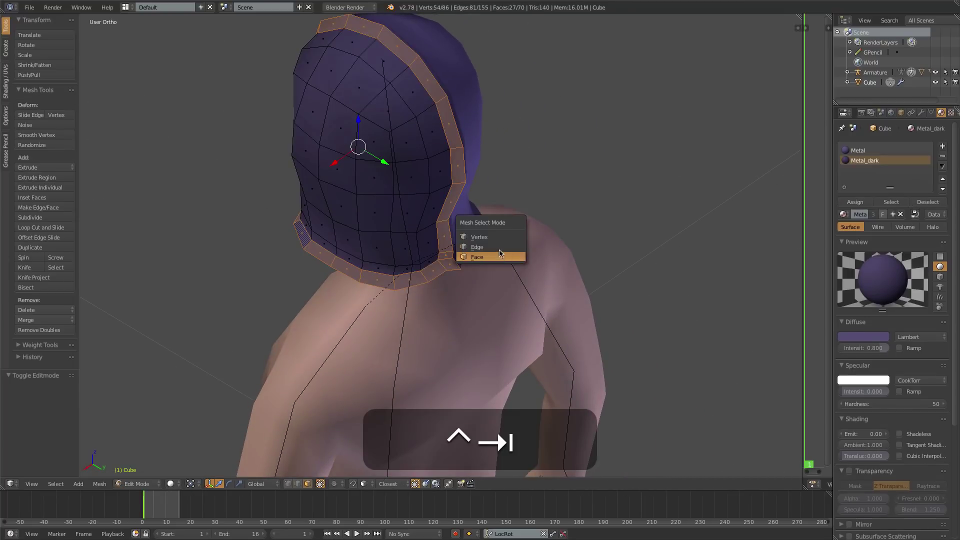
pyautogui.click(494, 236)
pyautogui.rightClick(466, 269)
pyautogui.press('g')
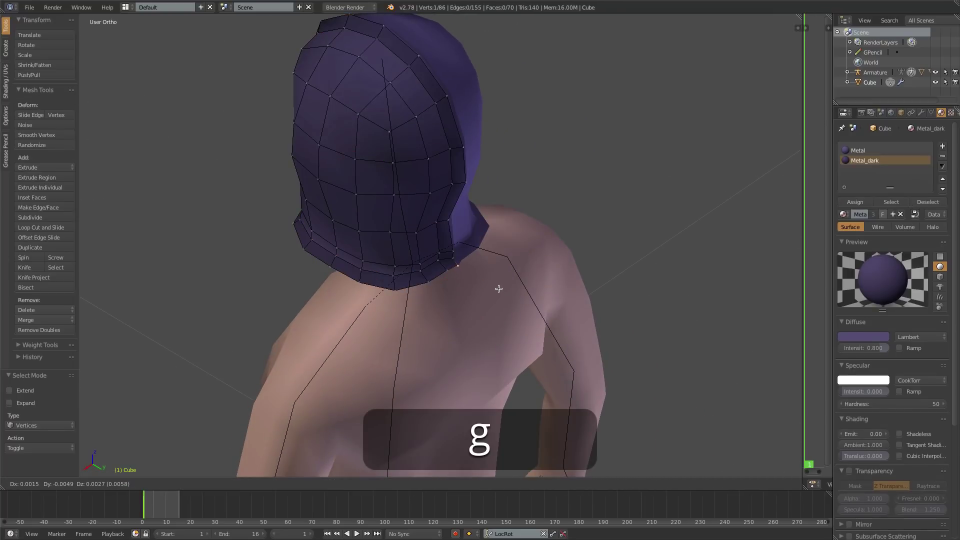
pyautogui.click(498, 288)
pyautogui.moveTo(284, 234); pyautogui.dragTo(391, 185, button='middle')
pyautogui.press('Tab')
# Add a Solidify modifier to the helmet
pyautogui.rightClick(396, 161)
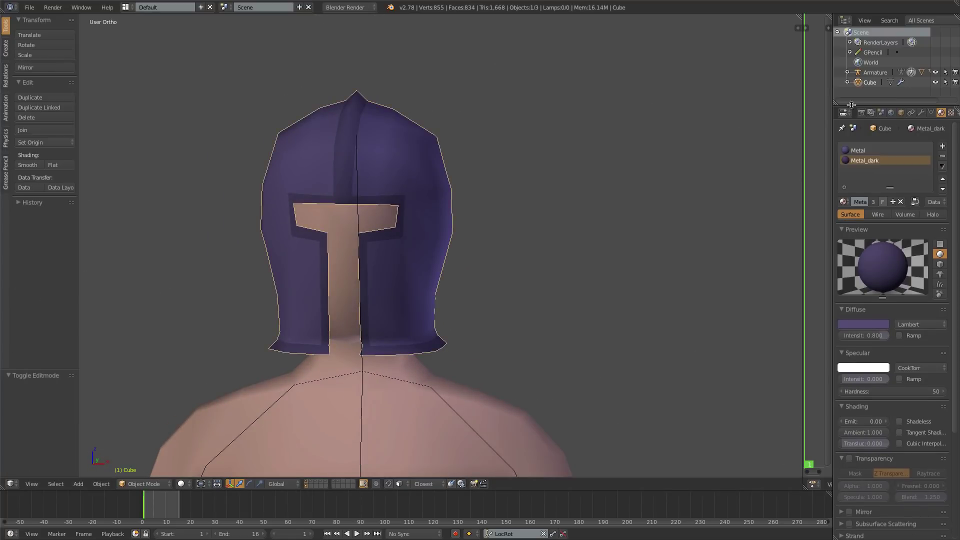
pyautogui.click(921, 112)
pyautogui.click(887, 148)
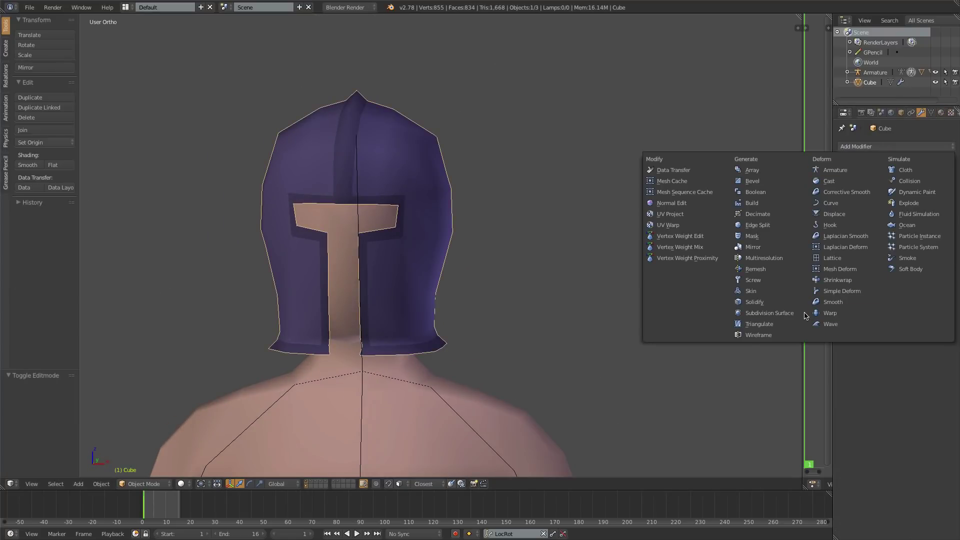
pyautogui.click(755, 302)
pyautogui.moveTo(572, 276)
pyautogui.mouseDown(button='middle')
pyautogui.moveTo(542, 266)
pyautogui.moveTo(525, 274)
pyautogui.moveTo(656, 285)
pyautogui.moveTo(561, 279)
pyautogui.mouseUp(button='middle')
# Move the trim's outer corner vertices beside the eye opening about 0.002 outward along X, lowering the upper one about 0.003
pyautogui.press('KP_1')
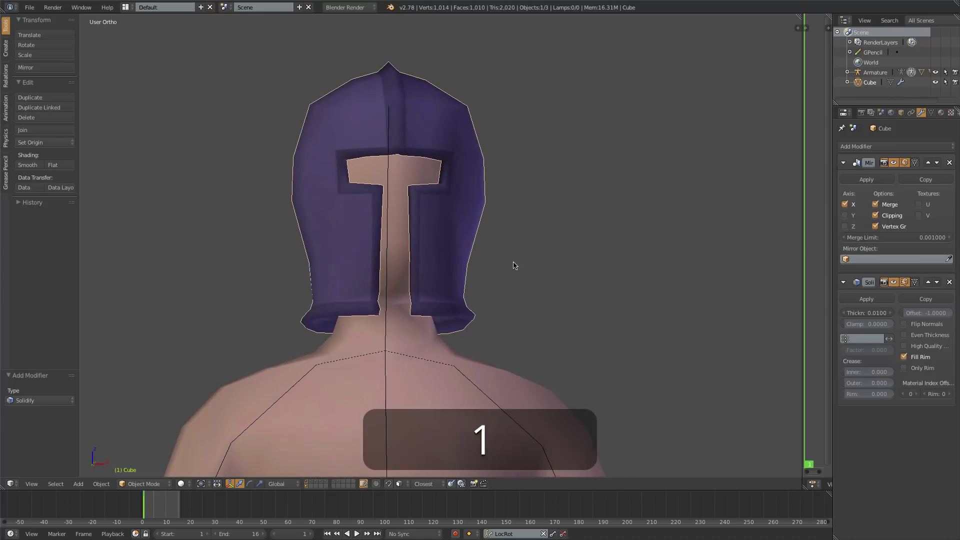
pyautogui.press('Tab')
pyautogui.press('g')
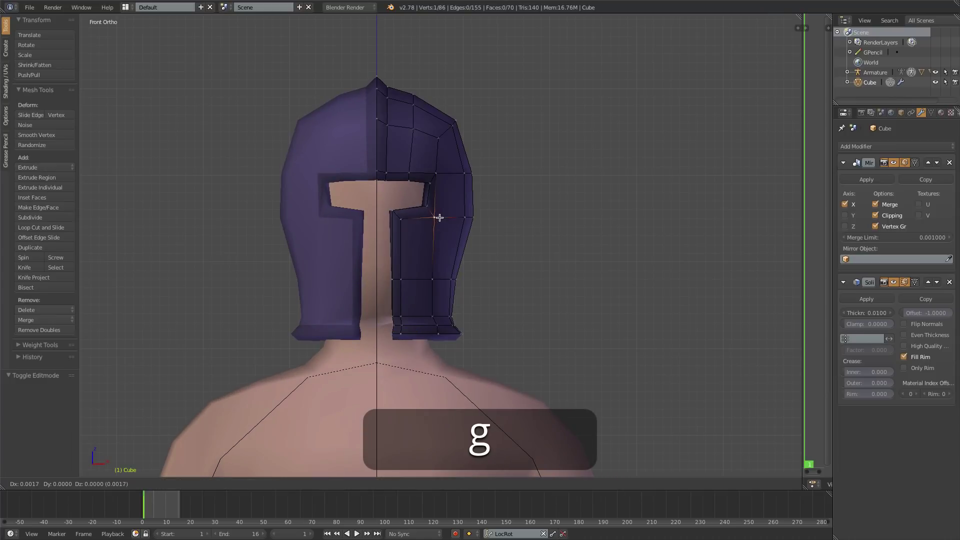
pyautogui.click(443, 173)
# Add a horizontal loop cut around the helmet at eye-opening height and fatten it outward by about 0.0035
pyautogui.hotkey('ctrl', 'r')
pyautogui.click(440, 194)
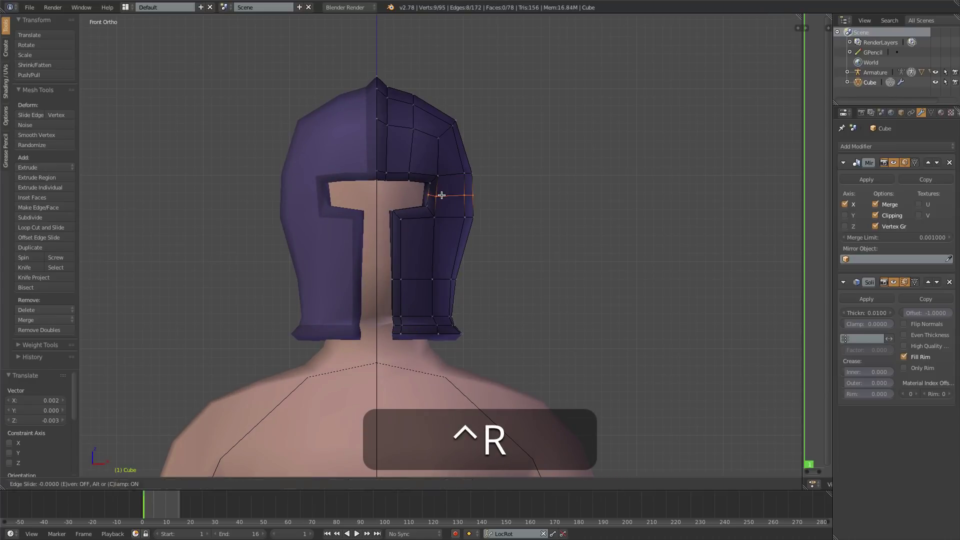
pyautogui.click(440, 195)
pyautogui.hotkey('alt', 's')
pyautogui.click(536, 212)
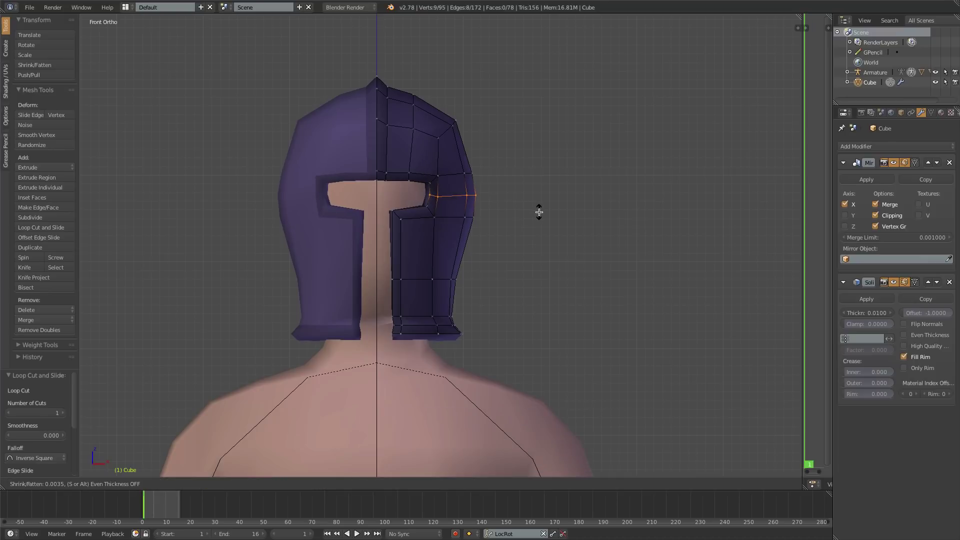
# In wireframe display, move the helmet's outer side vertices around eye-opening height slightly inward
pyautogui.press('z')
pyautogui.press('a')
pyautogui.press('b')
pyautogui.moveTo(489, 204); pyautogui.dragTo(502, 226)
pyautogui.press('g')
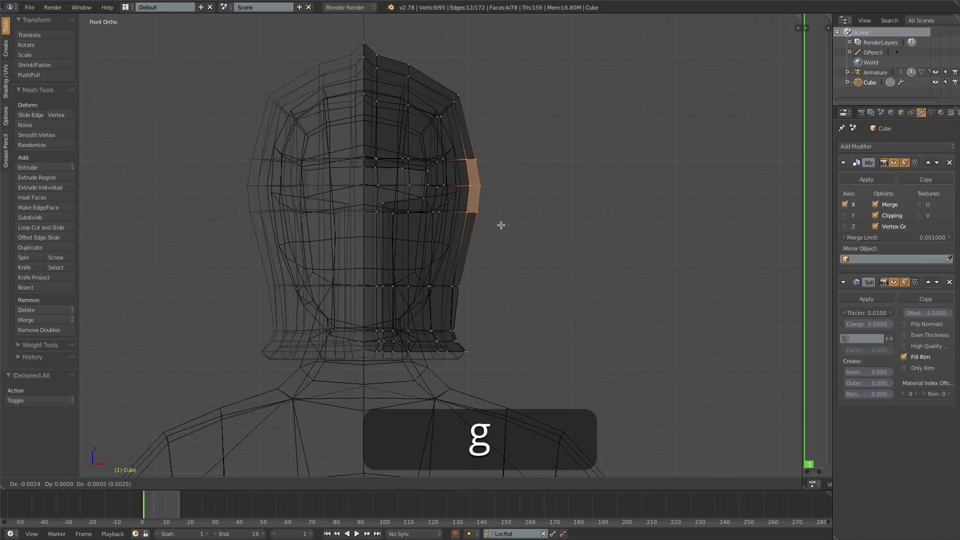
pyautogui.click(497, 227)
# Move all vertices of the helmet's lower side section, from the cheek down to the flared rim, slightly inward
pyautogui.press('a')
pyautogui.press('b')
pyautogui.moveTo(390, 258); pyautogui.dragTo(539, 371)
pyautogui.press('g')
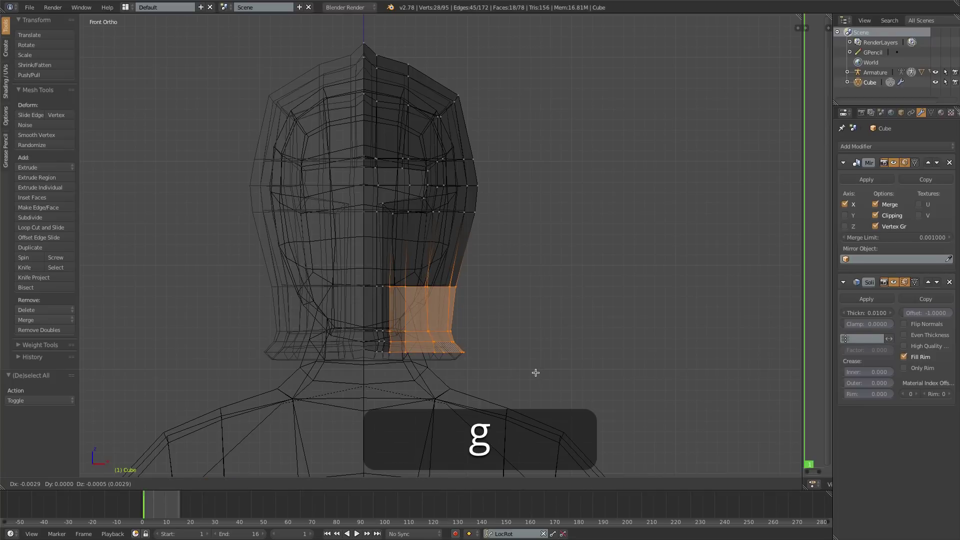
pyautogui.click(536, 373)
# Align the vertices along the visor slit's lower vertical edge by scaling X to 0, and move them about 0.006 outward
pyautogui.press('a')
pyautogui.press('b')
pyautogui.rightClick(353, 263)
pyautogui.press('z')
pyautogui.press('b')
pyautogui.moveTo(361, 275); pyautogui.dragTo(388, 362)
pyautogui.press('s')
pyautogui.press('x')
pyautogui.press('0')
pyautogui.press('Return')
pyautogui.press('g')
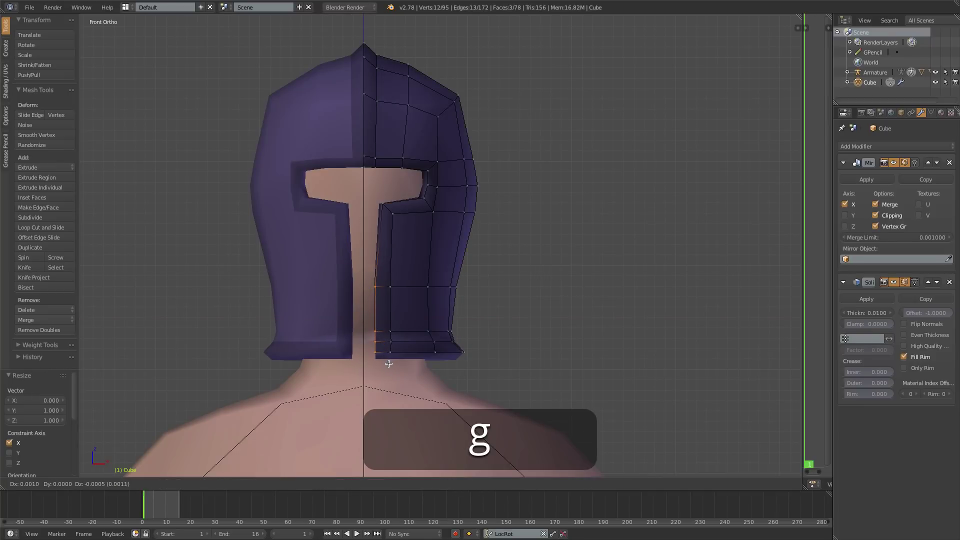
pyautogui.click(393, 364)
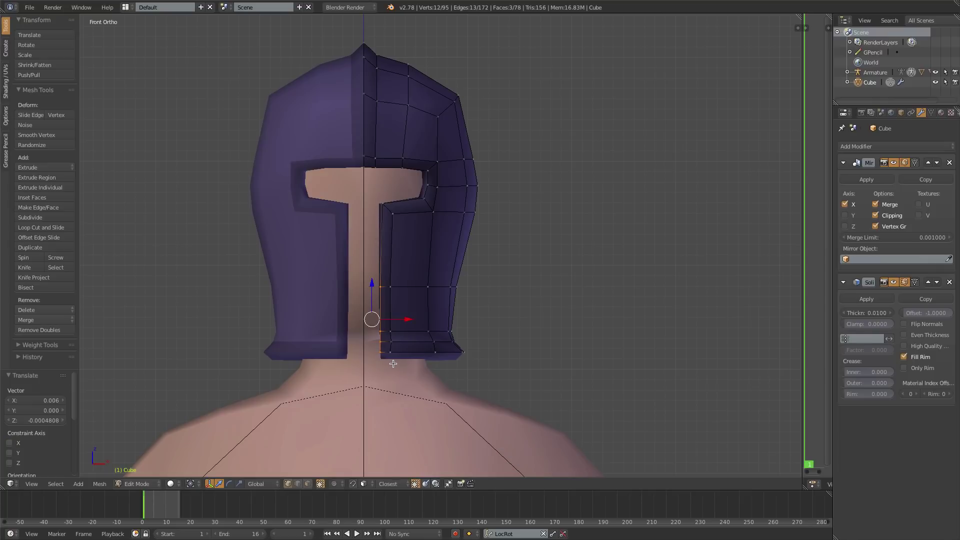
# Move the helmet's side vertices level with the eye opening's lower trim slightly inward
pyautogui.press('z')
pyautogui.press('b')
pyautogui.press('a')
pyautogui.press('b')
pyautogui.moveTo(455, 203); pyautogui.dragTo(487, 223)
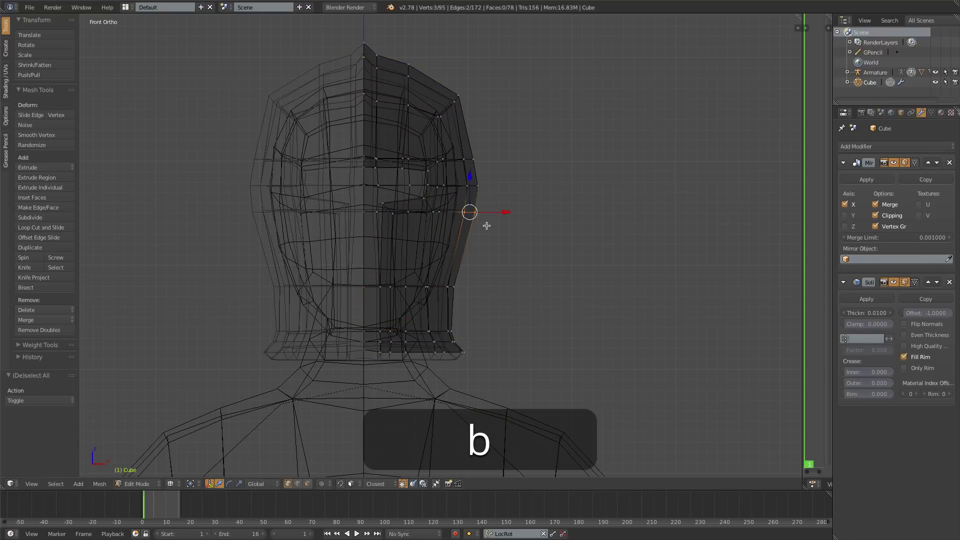
pyautogui.press('g')
pyautogui.click(483, 224)
# Move the side vertices of the loop at mid eye-opening height about 0.003 inward
pyautogui.press('a')
pyautogui.press('b')
pyautogui.moveTo(455, 175); pyautogui.dragTo(488, 196)
pyautogui.press('g')
pyautogui.click(484, 197)
pyautogui.press('z')
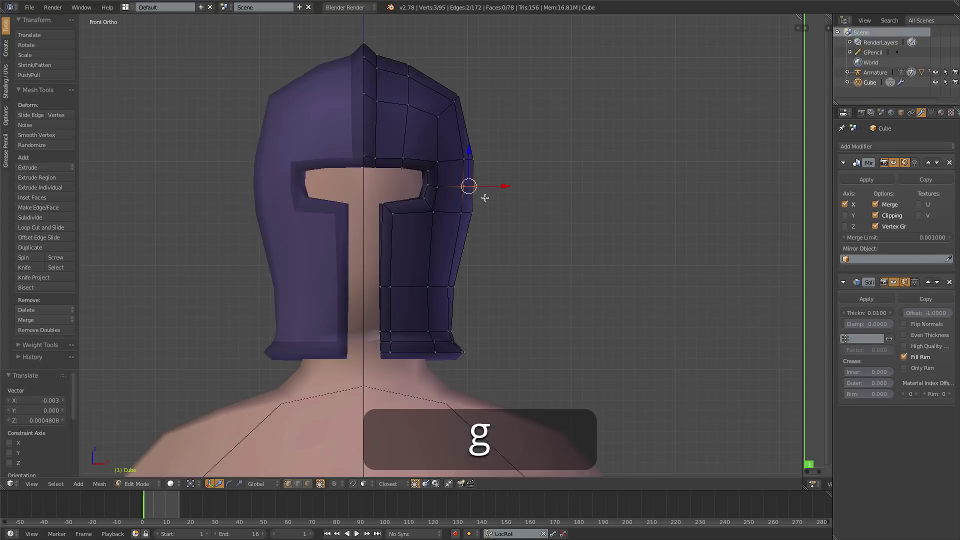
# Move the vertex below the eye opening's outer corner about 0.004 up and slightly inward
pyautogui.press('Tab')
pyautogui.press('Tab')
pyautogui.rightClick(434, 209)
pyautogui.press('g')
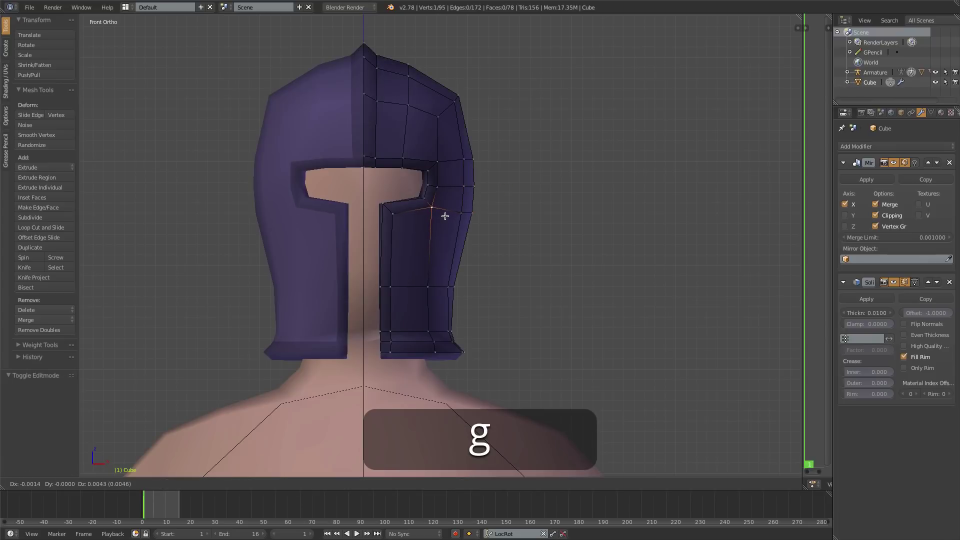
pyautogui.click(445, 215)
pyautogui.press('Tab')
pyautogui.press('Tab')
# Add a horizontal loop cut around the helmet above the eye opening and fatten it outward by about 0.003
pyautogui.hotkey('ctrl', 'r')
pyautogui.click(465, 131)
pyautogui.rightClick(466, 130)
pyautogui.hotkey('alt', 's')
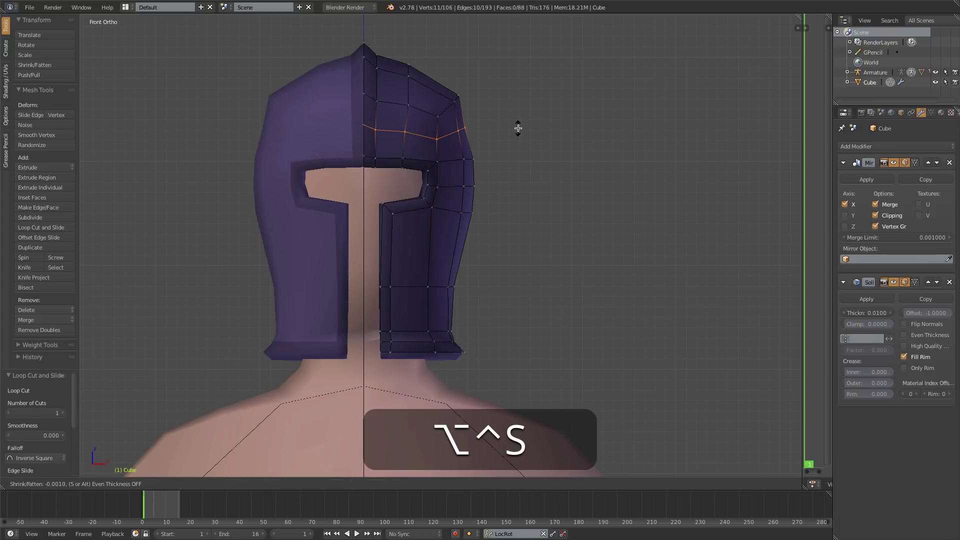
pyautogui.press('shift')
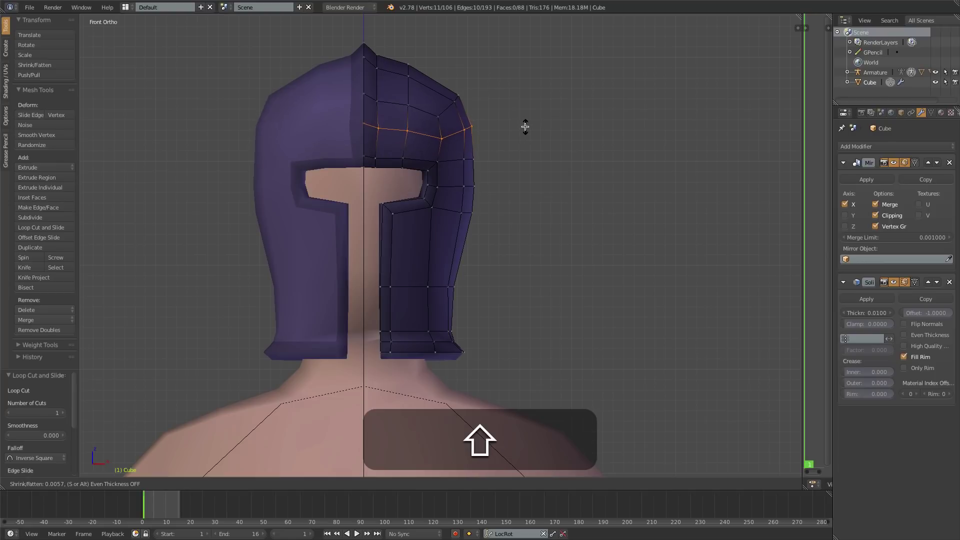
pyautogui.click(497, 115)
# Move the upper side corner vertices of the helmet dome about 0.010 inward and 0.005 up, and leave Edit Mode
pyautogui.hotkey('shift', 'z')
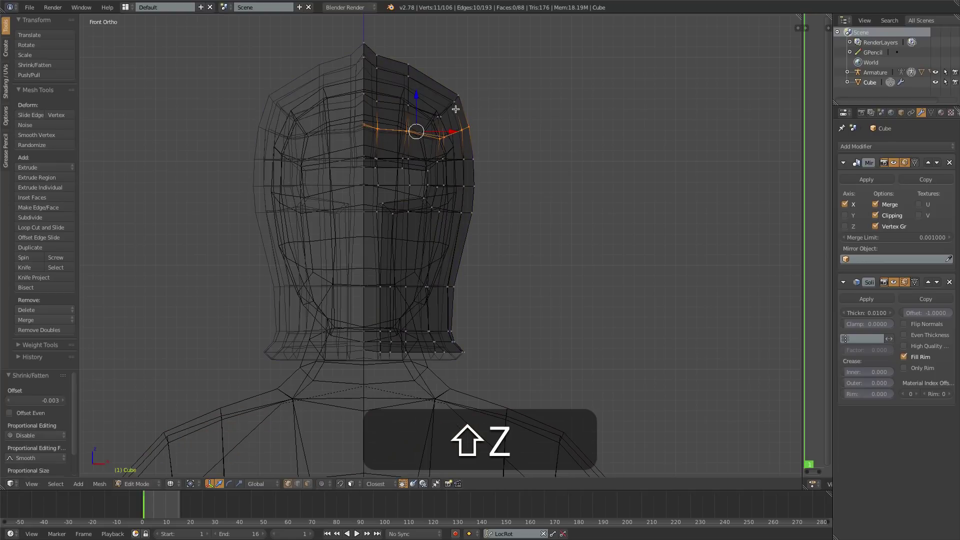
pyautogui.press('a')
pyautogui.press('b')
pyautogui.moveTo(423, 84); pyautogui.dragTo(468, 122)
pyautogui.press('g')
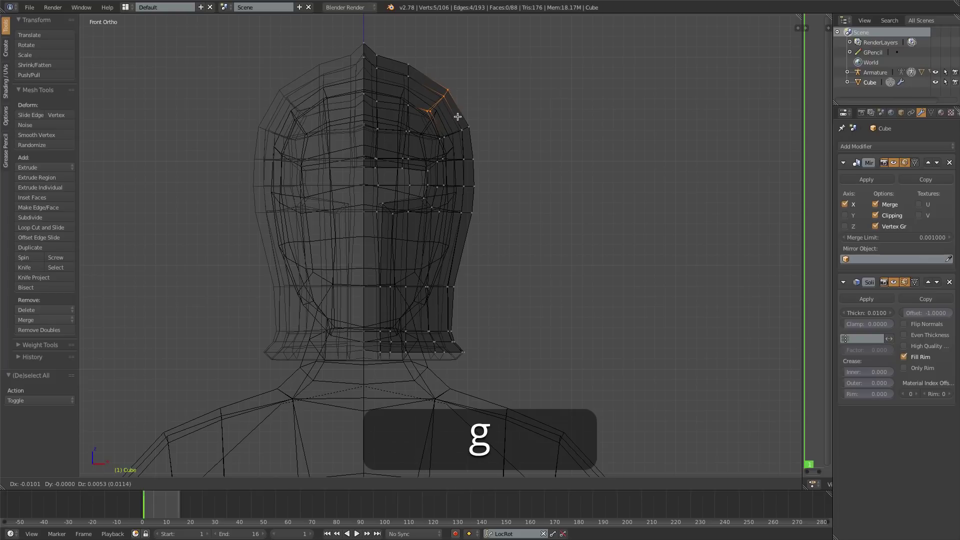
pyautogui.click(456, 120)
pyautogui.press('z')
pyautogui.press('Tab')
# Rename the helmet object as Helmet
pyautogui.rightClick(477, 172)
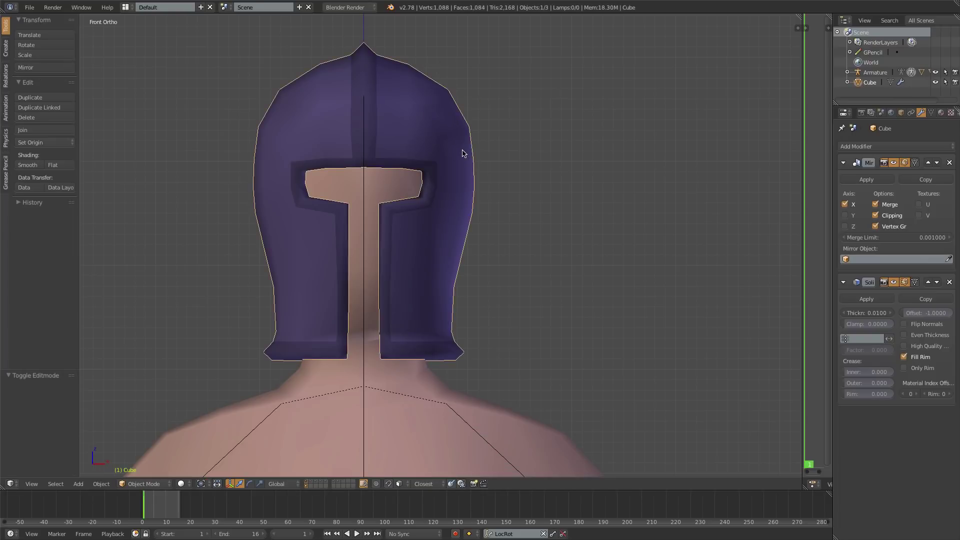
pyautogui.click(901, 112)
pyautogui.click(889, 145)
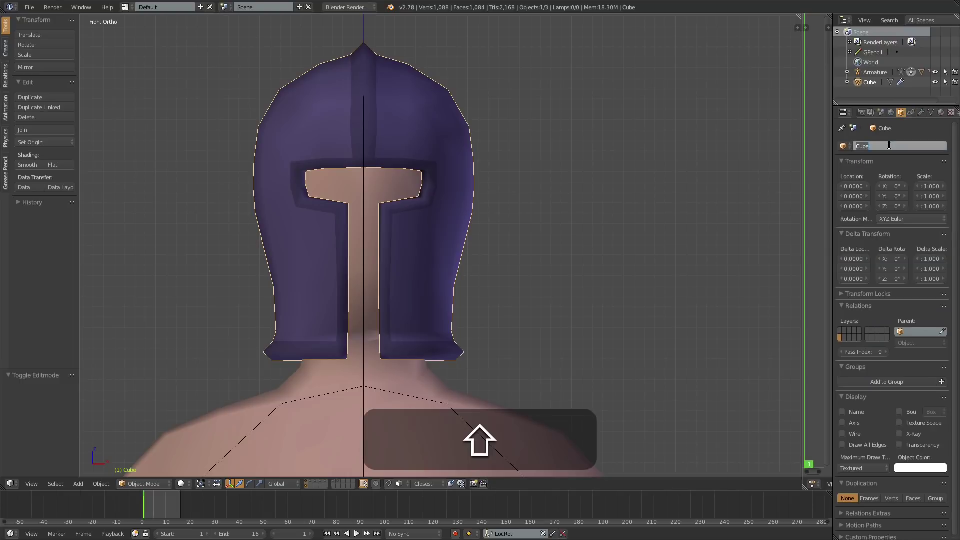
pyautogui.write('Helmet')
pyautogui.press('Return')
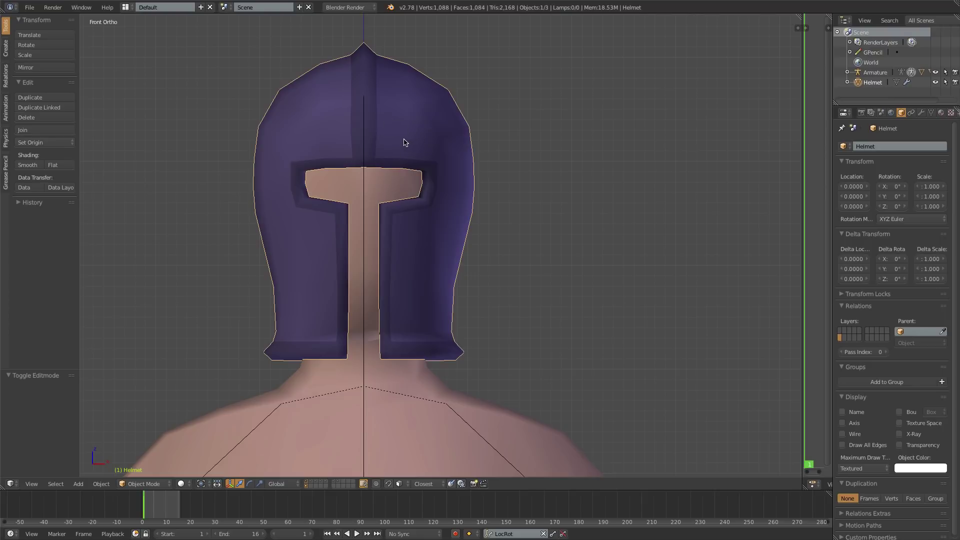
# Parent the helmet to the armature using Armature Deform With Empty Groups
pyautogui.keyDown('shift'); pyautogui.rightClick(362, 189); pyautogui.keyUp('shift')
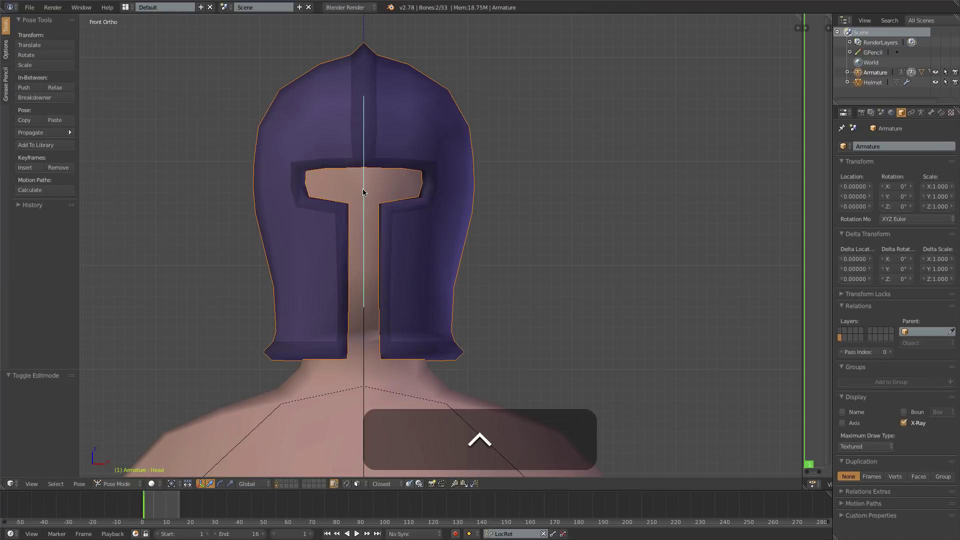
pyautogui.hotkey('ctrl', 'p')
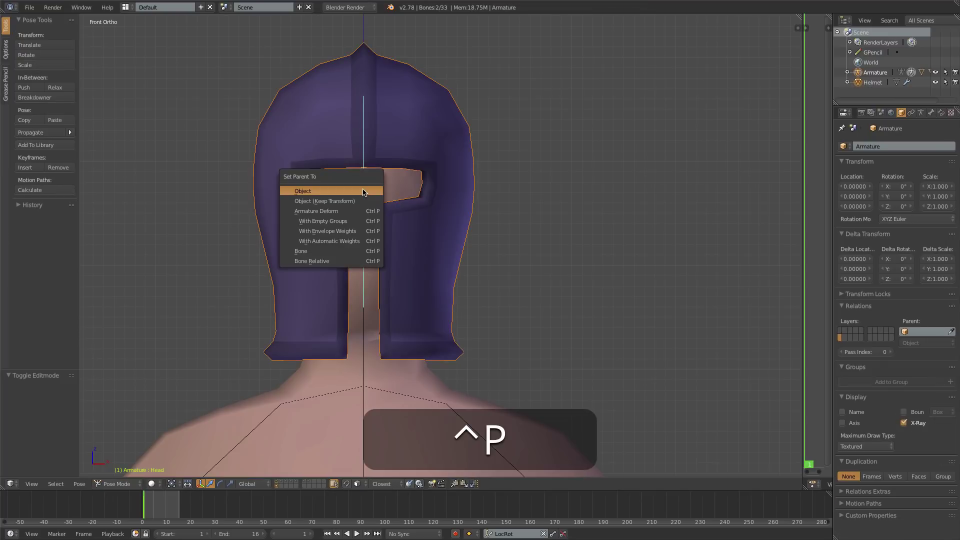
pyautogui.click(331, 221)
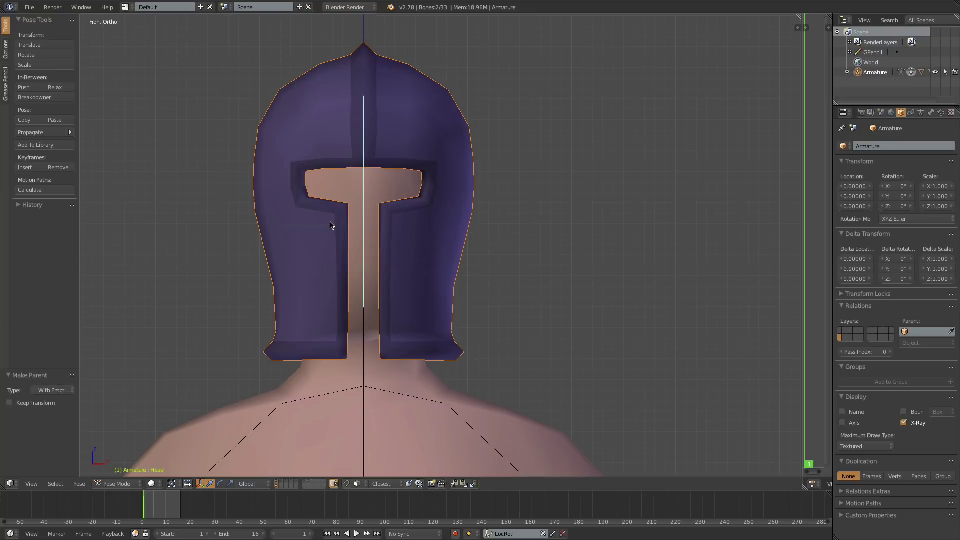
# Assign all helmet vertices to the Head vertex group with weight 1.000
pyautogui.keyDown('shift'); pyautogui.rightClick(403, 146); pyautogui.keyUp('shift')
pyautogui.hotkey('ctrl', 'Tab')
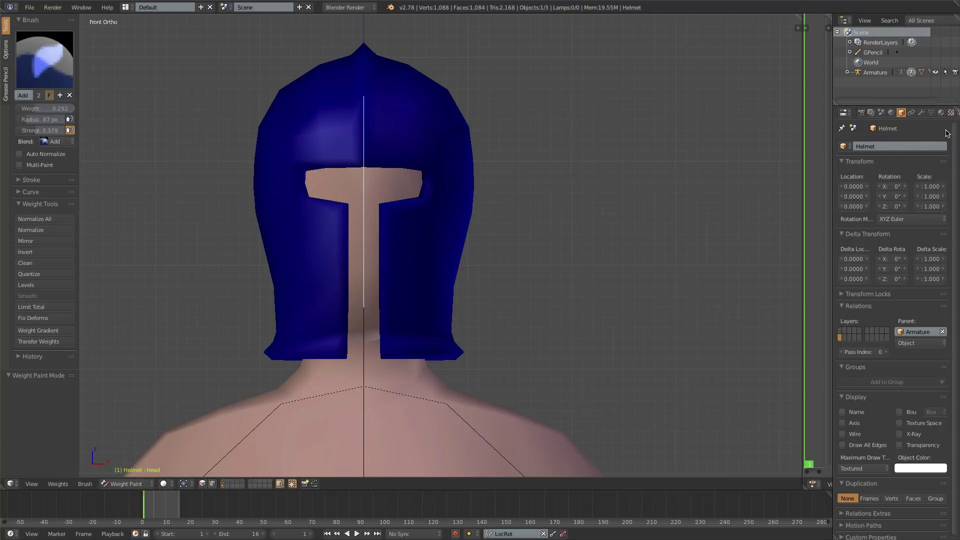
pyautogui.click(931, 112)
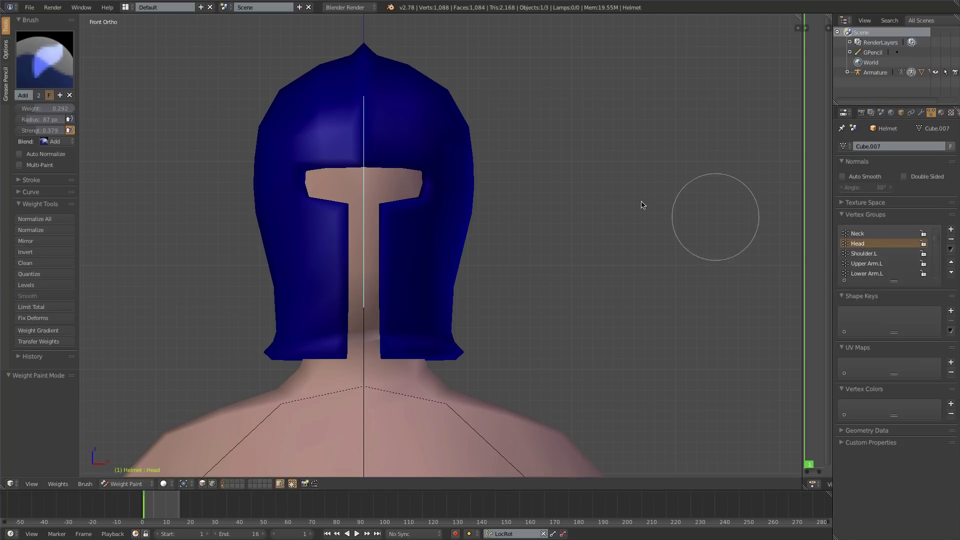
pyautogui.press('Tab')
pyautogui.press('a')
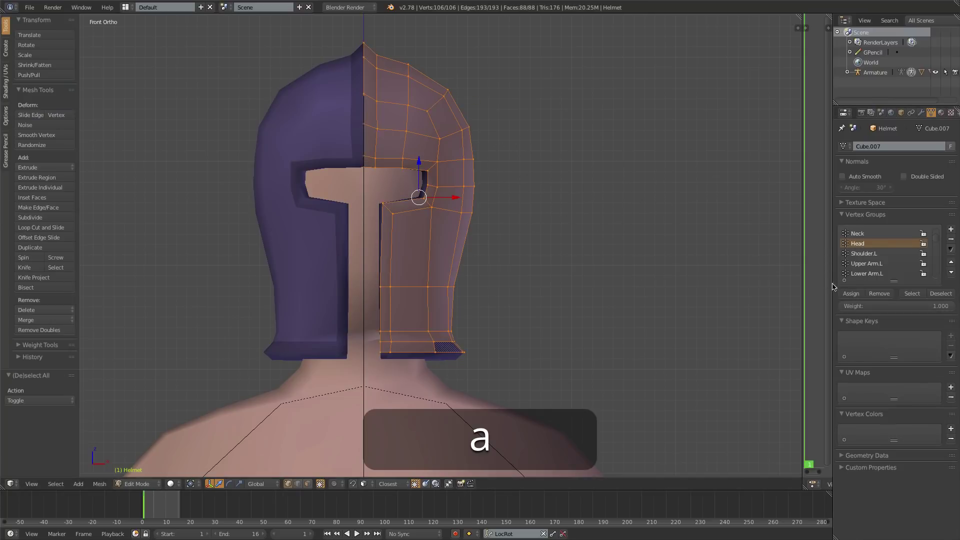
pyautogui.click(851, 294)
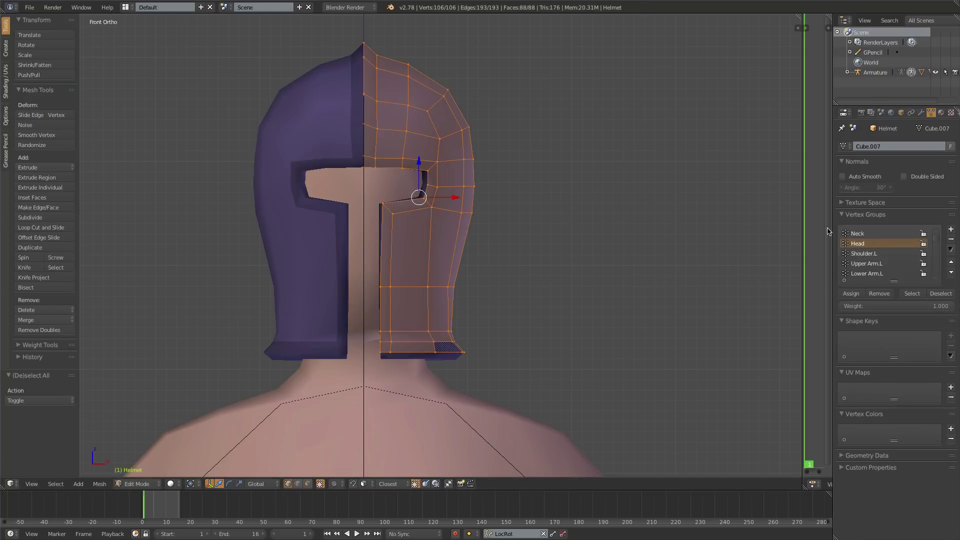
# Test the helmet's binding by rotating the Head bone in side view, cancel the rotation and return to Object Mode
pyautogui.press('Tab')
pyautogui.press('KP_3')
pyautogui.press('r')
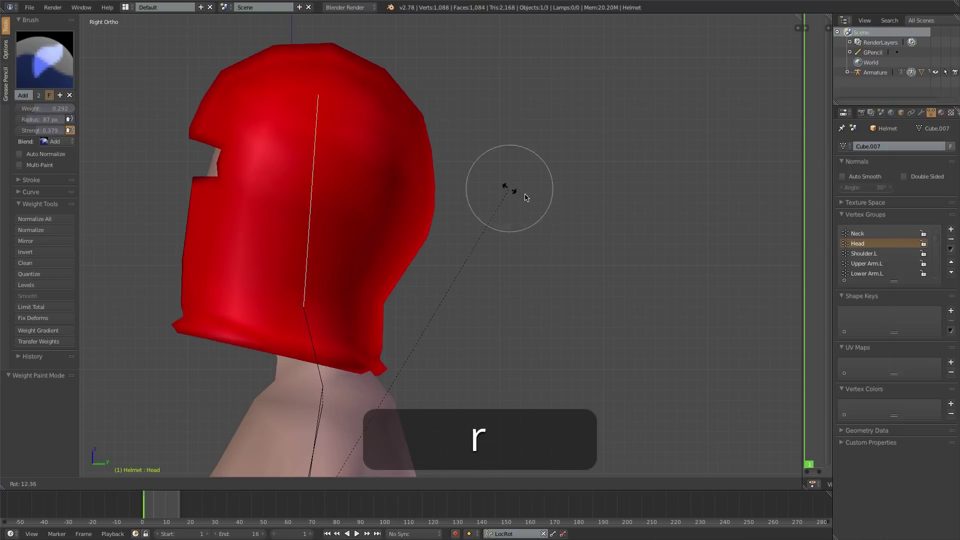
pyautogui.rightClick(241, 190)
pyautogui.scroll(-5, 248, 250)
pyautogui.hotkey('ctrl', 'Tab')
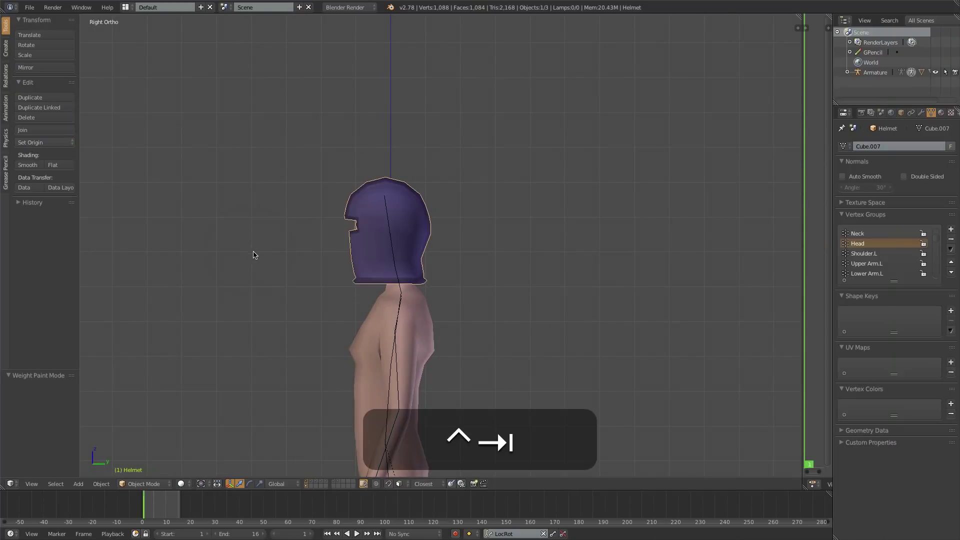
# Move the helmet object to layer 8
pyautogui.press('z')
pyautogui.press('z')
pyautogui.press('a')
pyautogui.moveTo(302, 317); pyautogui.dragTo(436, 319, button='middle')
pyautogui.press('KP_1')
pyautogui.scroll(-3, 419, 377)
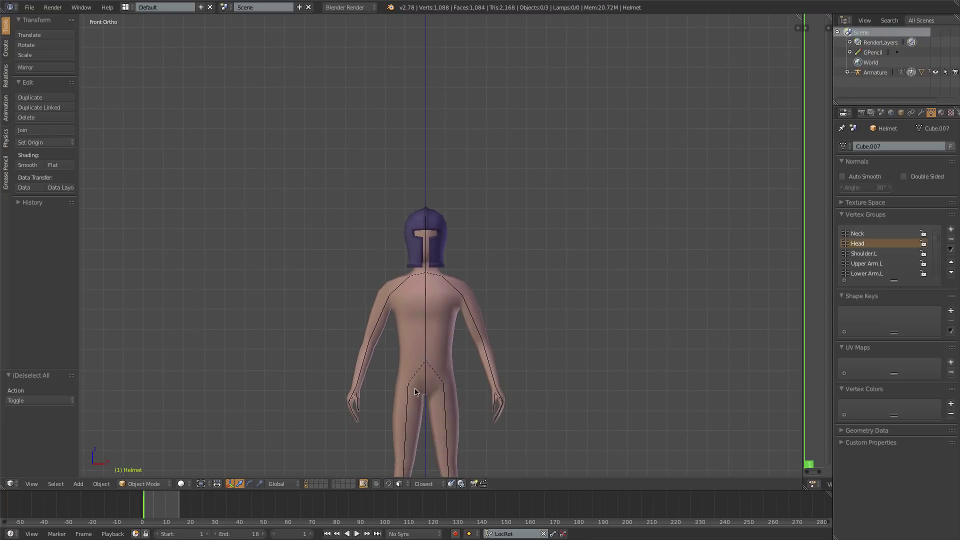
pyautogui.keyDown('shift'); pyautogui.rightClick(421, 224); pyautogui.keyUp('shift')
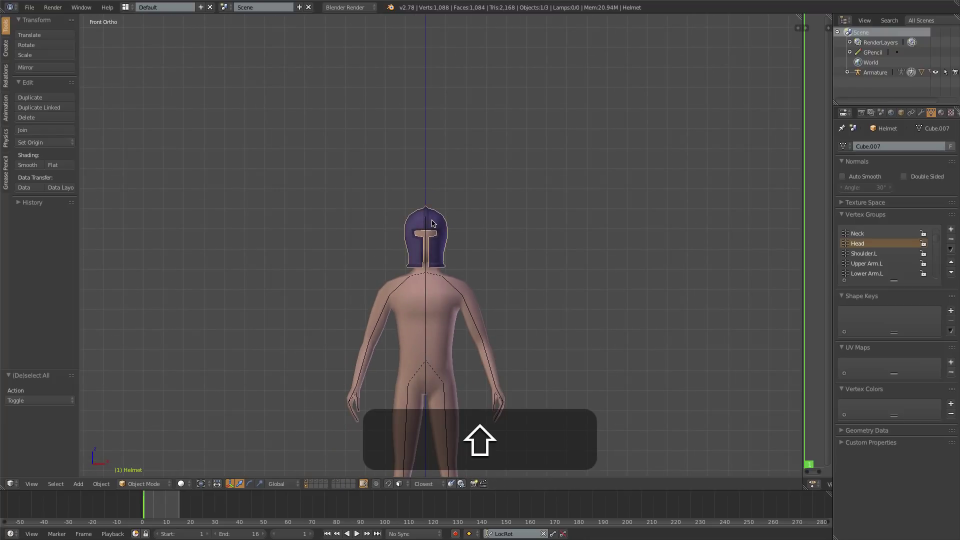
pyautogui.press('m')
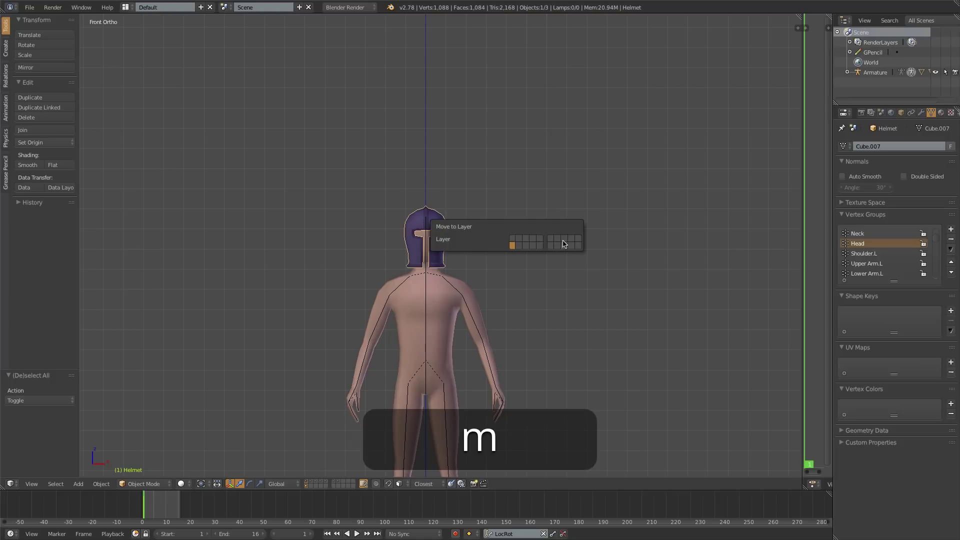
pyautogui.click(562, 241)
pyautogui.press('shift')
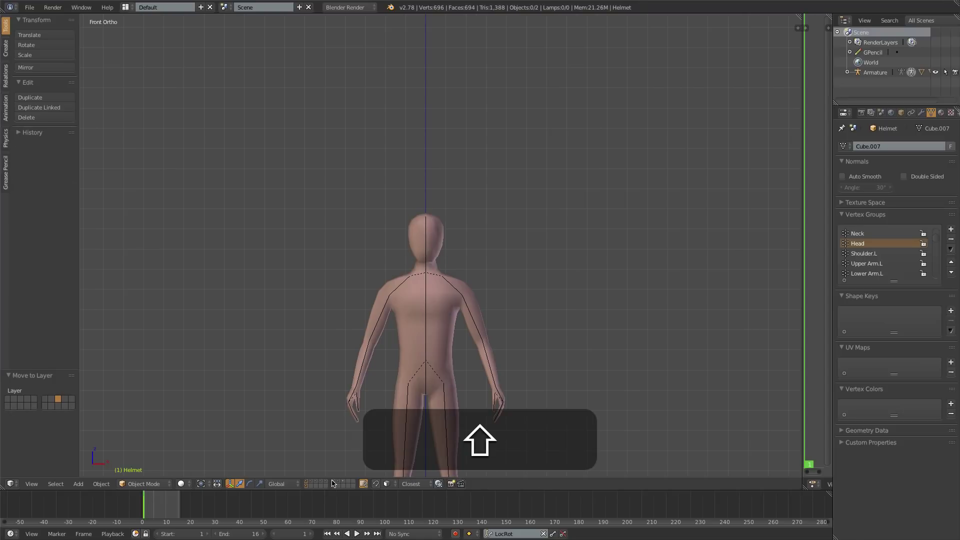
# Show the leg, body and helmet armor layers together with the character, and deselect everything
pyautogui.keyDown('shift'); pyautogui.click(334, 483); pyautogui.keyUp('shift')
pyautogui.keyDown('shift'); pyautogui.click(334, 483); pyautogui.keyUp('shift')
pyautogui.keyDown('shift'); pyautogui.click(334, 483); pyautogui.keyUp('shift')
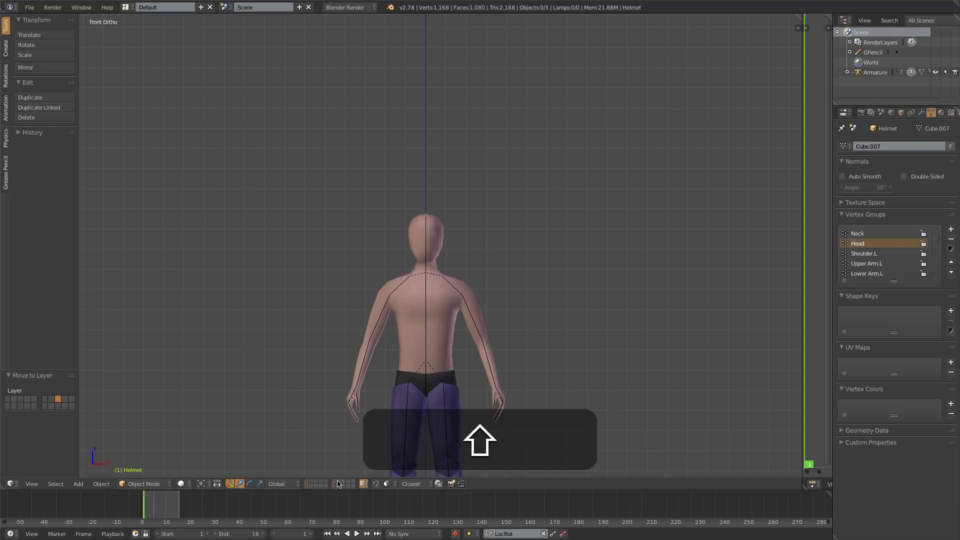
pyautogui.keyDown('shift'); pyautogui.click(338, 483); pyautogui.keyUp('shift')
pyautogui.keyDown('shift'); pyautogui.click(343, 484); pyautogui.keyUp('shift')
pyautogui.press('a')
# Examine the fully armored character from the front and the right side
pyautogui.scroll(-2, 430, 361)
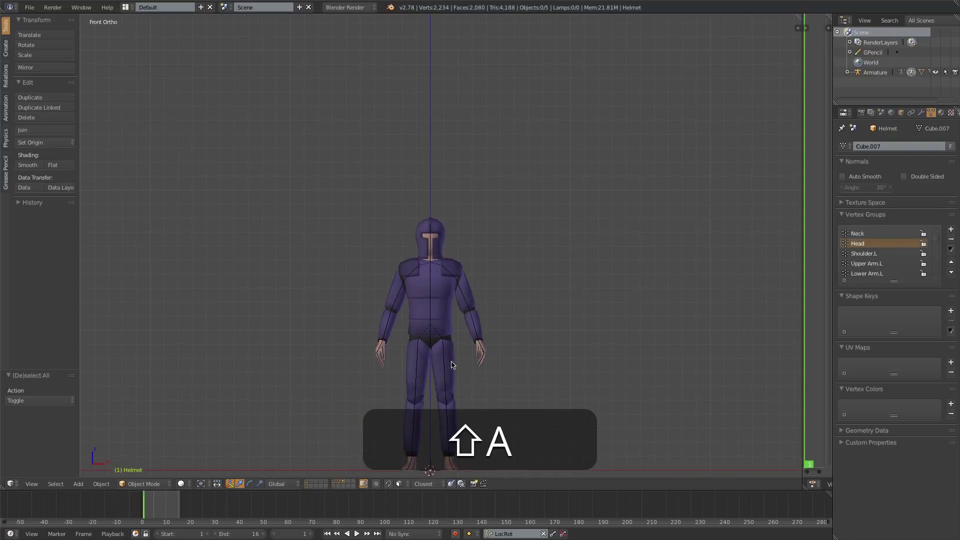
pyautogui.keyDown('shift'); pyautogui.moveTo(452, 365); pyautogui.dragTo(449, 295, button='middle'); pyautogui.keyUp('shift')
pyautogui.scroll(2, 458, 303)
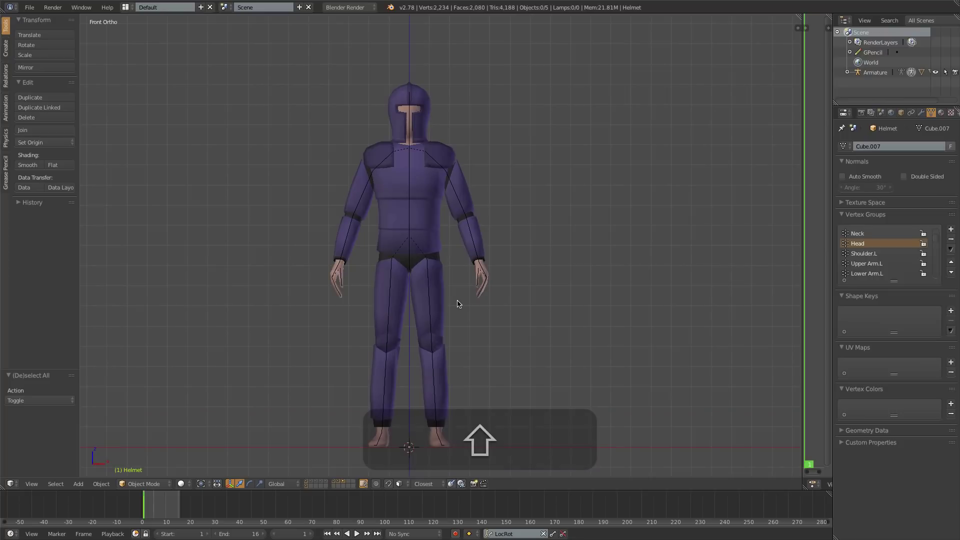
pyautogui.press('3')
pyautogui.hotkey('ctrl', '3')
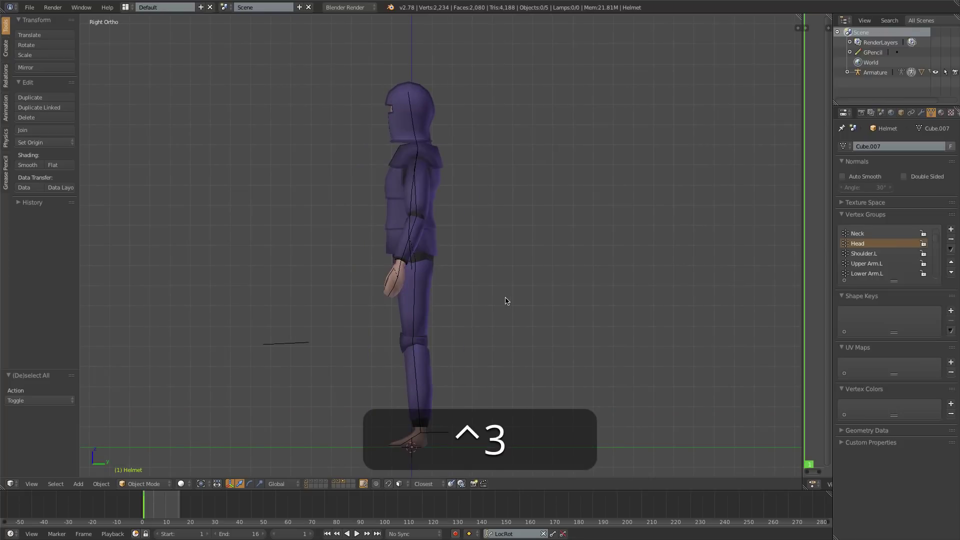
pyautogui.hotkey('ctrl', '1')
pyautogui.press('1')
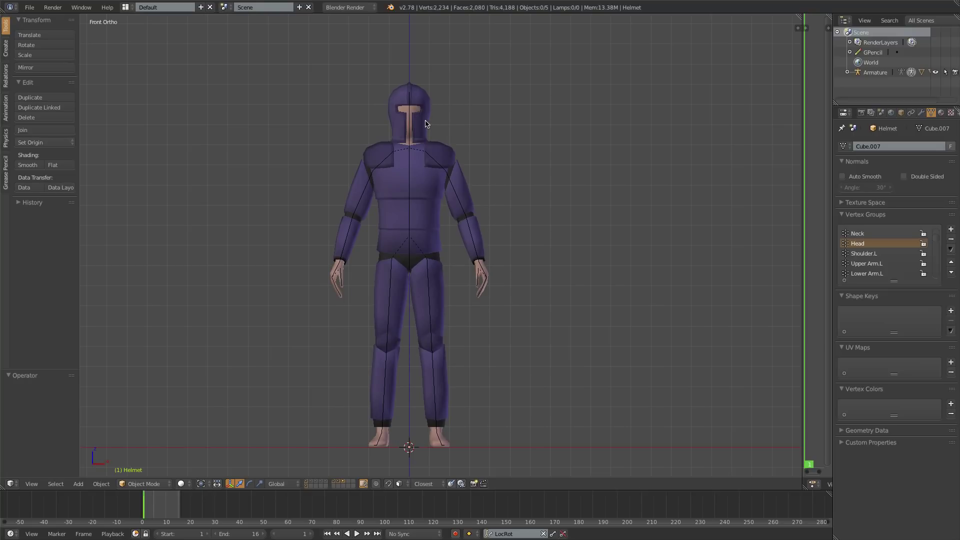
# Apply the Mirror modifier of the Platelegs object
pyautogui.rightClick(426, 124)
pyautogui.rightClick(437, 150)
pyautogui.rightClick(435, 281)
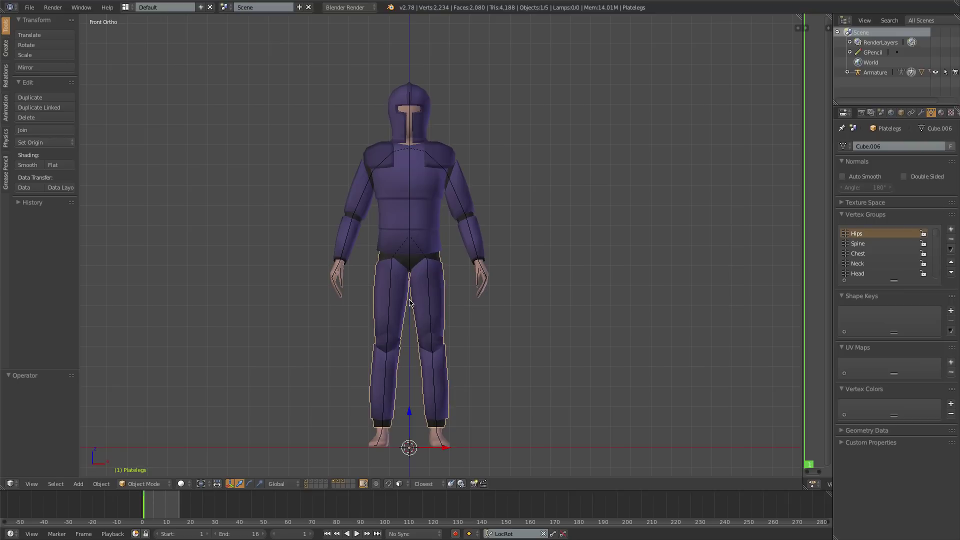
pyautogui.click(921, 112)
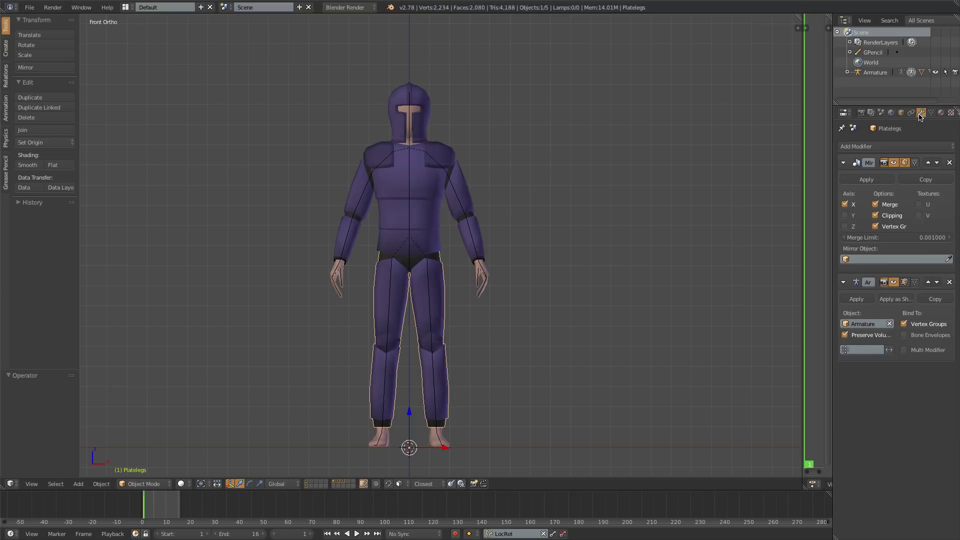
pyautogui.click(867, 179)
# Apply the Mirror modifiers of the Platebody and Helmet objects
pyautogui.rightClick(439, 192)
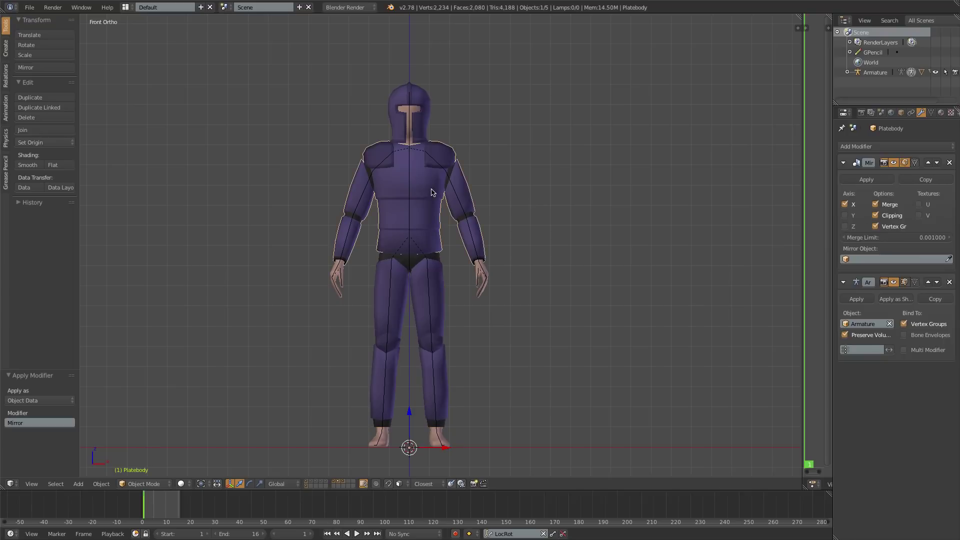
pyautogui.click(867, 179)
pyautogui.rightClick(431, 113)
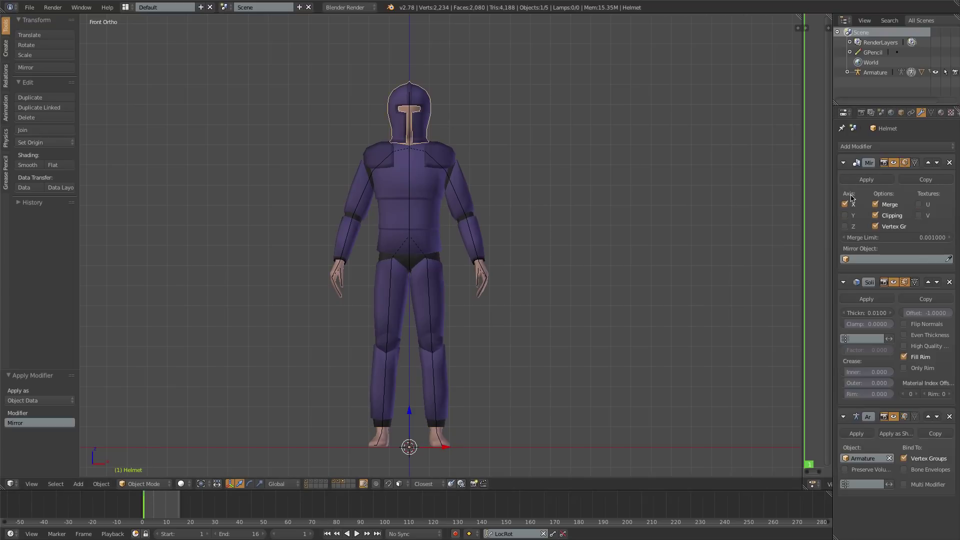
pyautogui.click(866, 180)
# Set the origins of the Helmet, Platebody and Platelegs objects to their center of mass
pyautogui.keyDown('shift'); pyautogui.rightClick(418, 202); pyautogui.keyUp('shift')
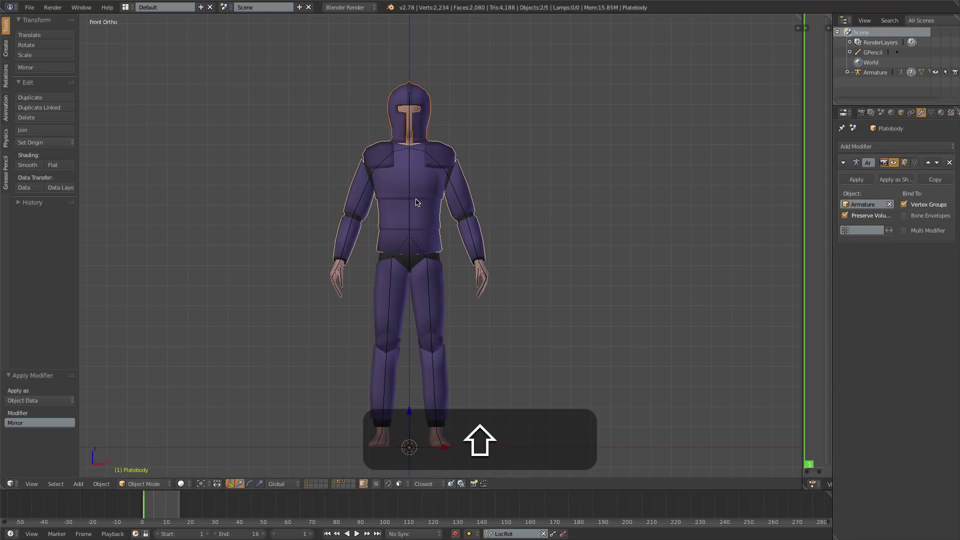
pyautogui.keyDown('shift'); pyautogui.rightClick(434, 294); pyautogui.keyUp('shift')
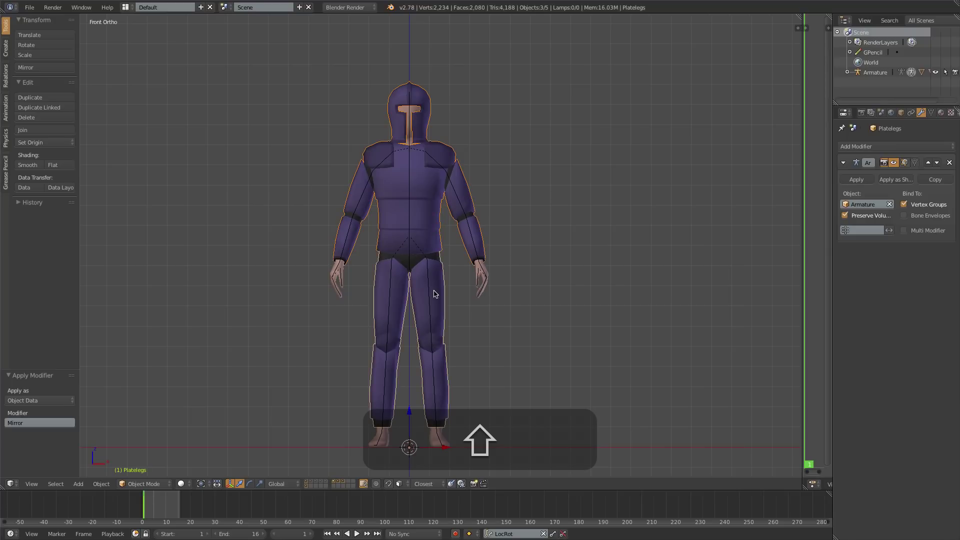
pyautogui.hotkey('ctrl', 'shift', 'alt', 'c')
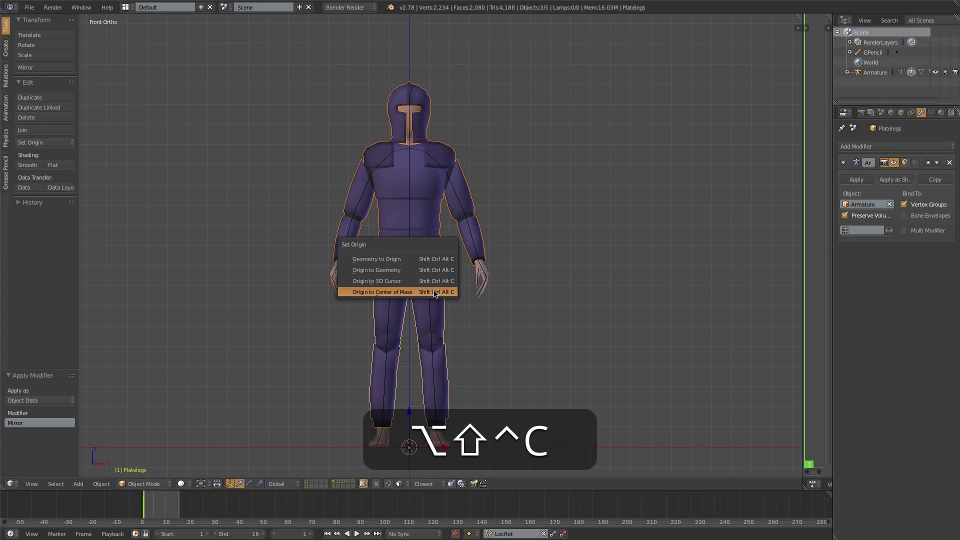
pyautogui.click(412, 292)
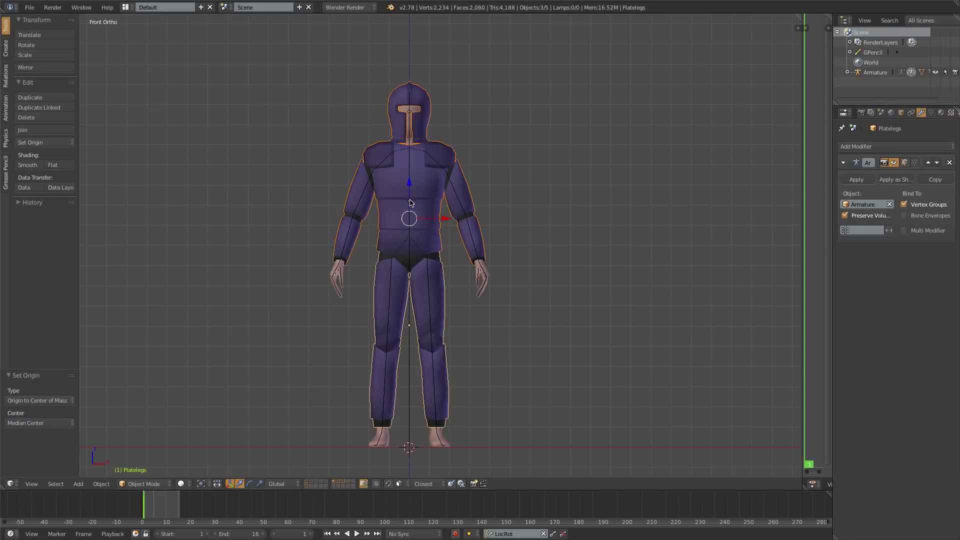
# Check the new origins by test-rotating the helmet, body and leg armor, cancelling each rotation, and deselect everything
pyautogui.rightClick(427, 116)
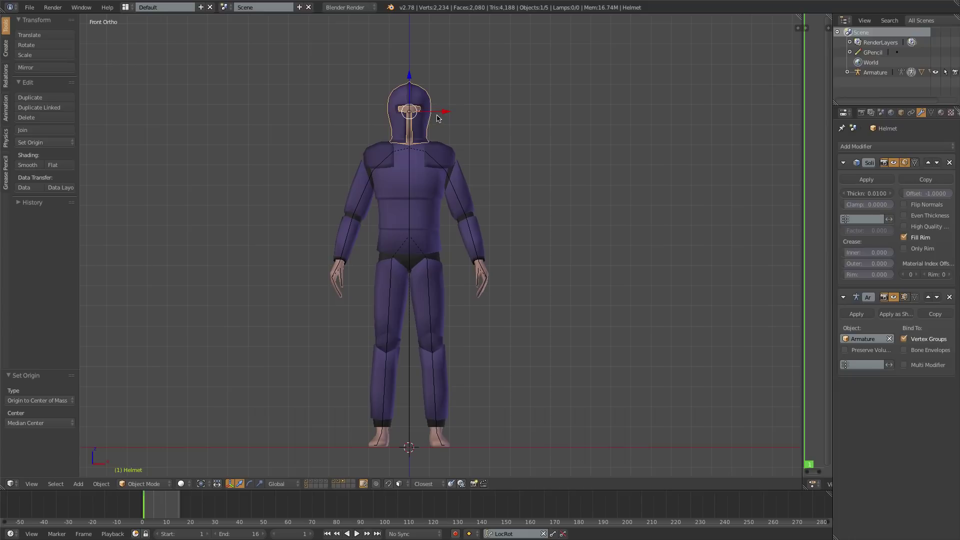
pyautogui.press('r')
pyautogui.rightClick(443, 149)
pyautogui.rightClick(443, 153)
pyautogui.press('r')
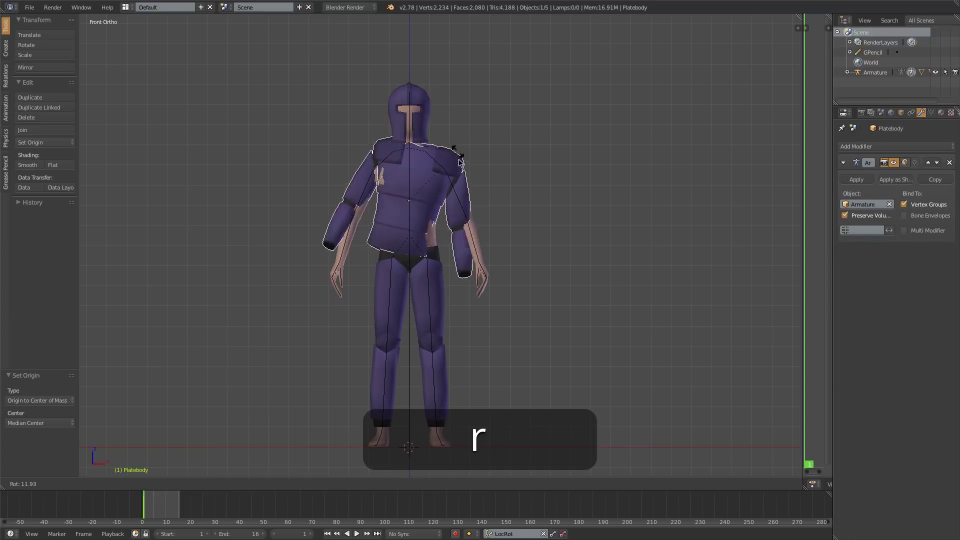
pyautogui.rightClick(441, 122)
pyautogui.rightClick(437, 290)
pyautogui.press('r')
pyautogui.rightClick(466, 316)
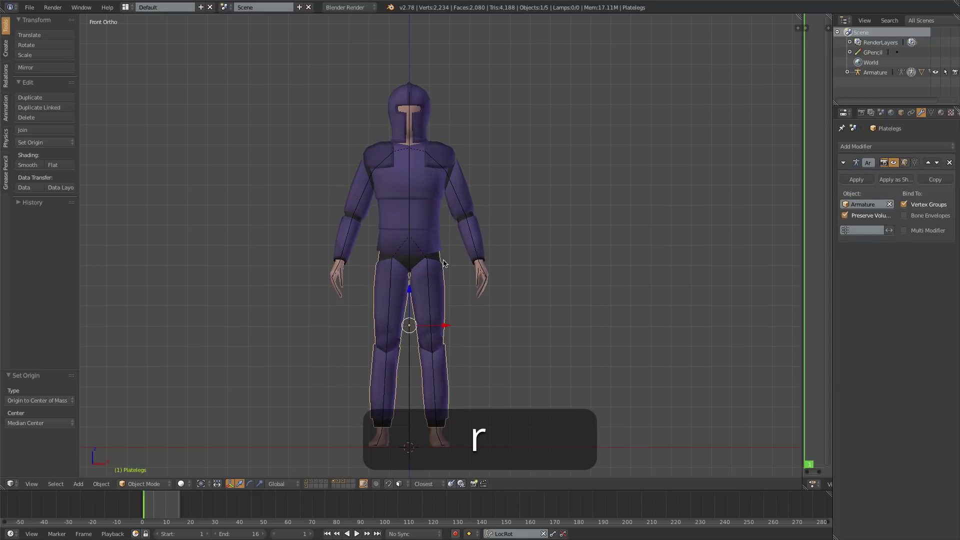
pyautogui.press('a')
# Try to apply the Mirror modifier of the Body object
pyautogui.rightClick(393, 115)
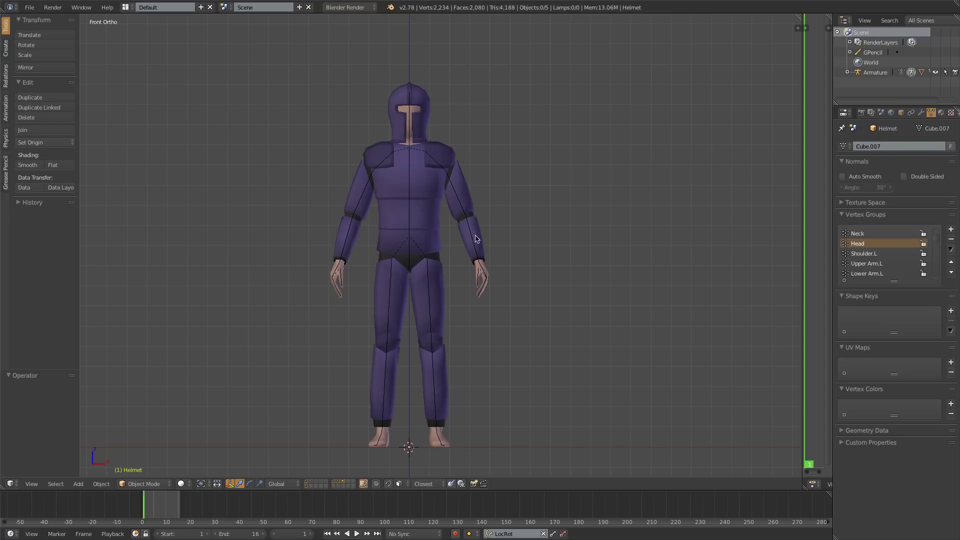
pyautogui.rightClick(483, 264)
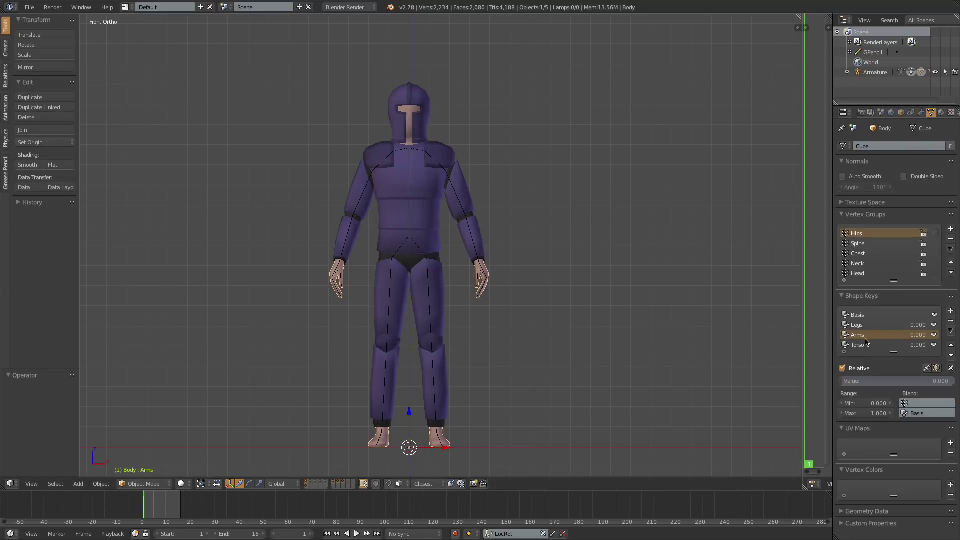
pyautogui.click(921, 113)
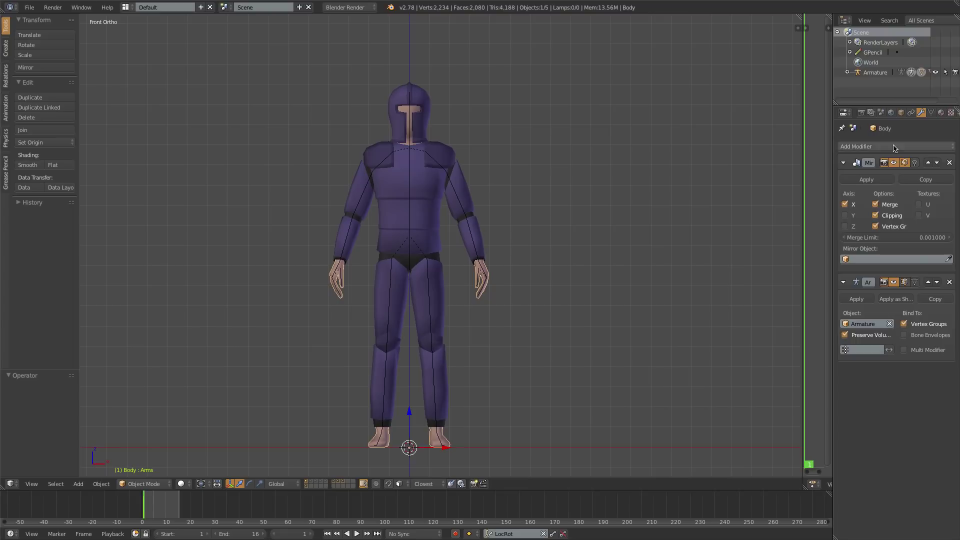
pyautogui.click(867, 180)
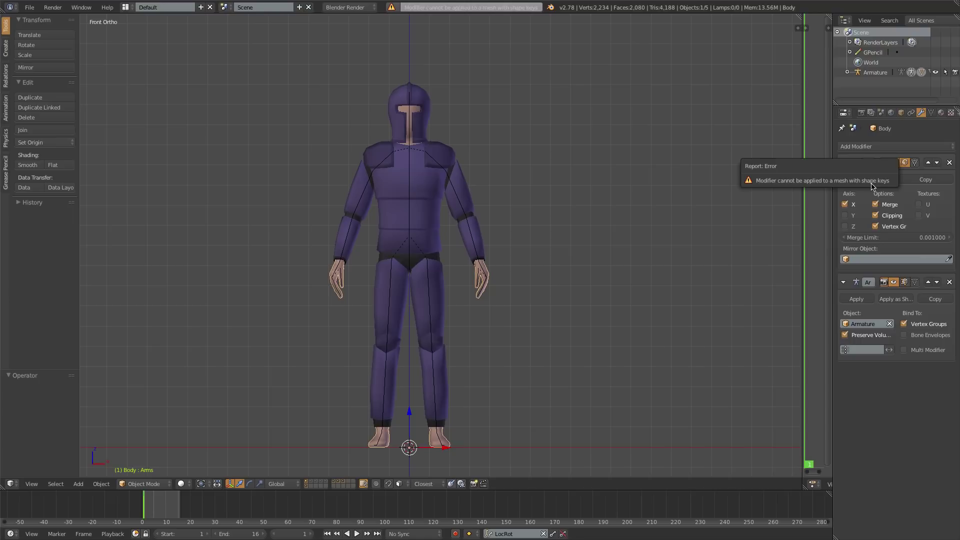
# Remove all shape keys from the Body object, including Basis, and apply its Mirror modifier
pyautogui.click(931, 113)
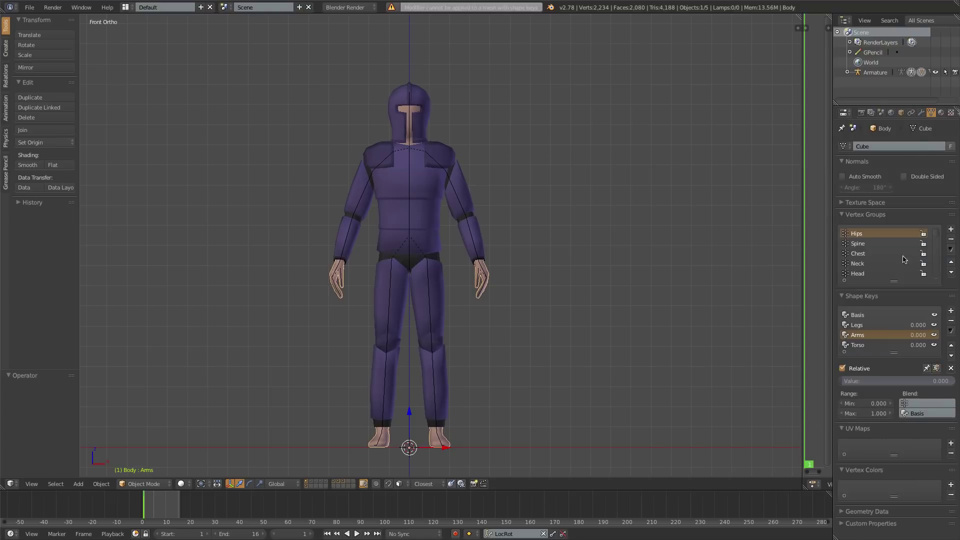
pyautogui.click(909, 344)
pyautogui.click(951, 321)
pyautogui.click(951, 320)
pyautogui.click(951, 321)
pyautogui.click(951, 321)
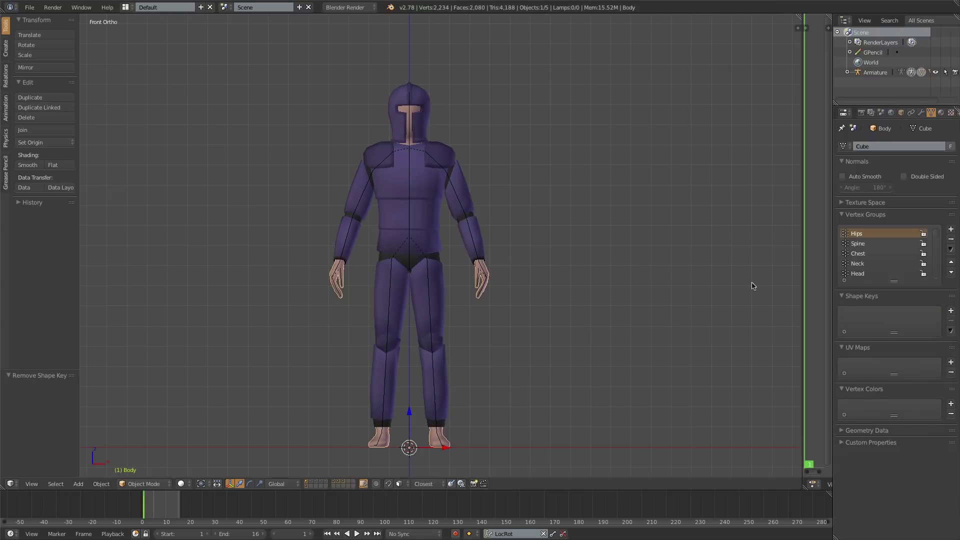
pyautogui.click(921, 113)
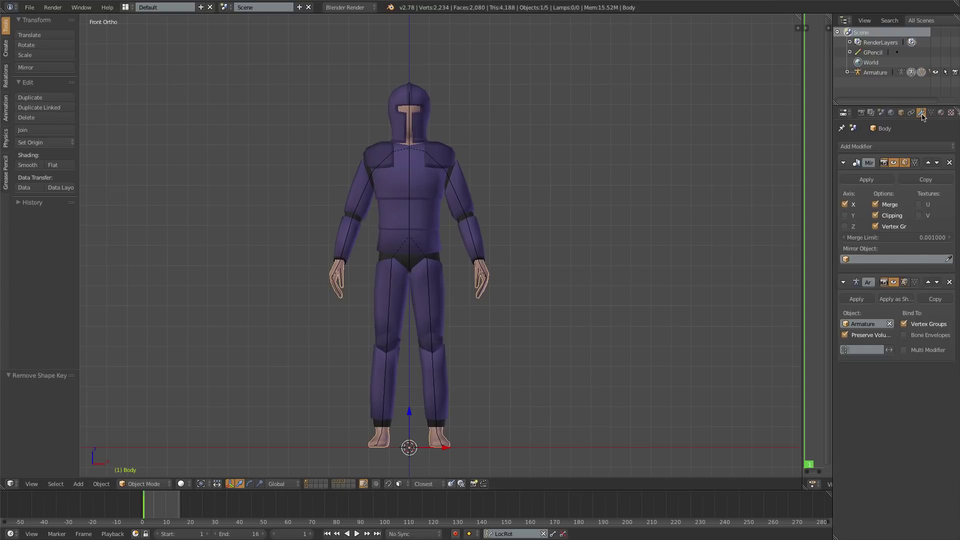
pyautogui.click(859, 181)
# Add a Basis shape key and three further shape keys to the Body object
pyautogui.click(931, 112)
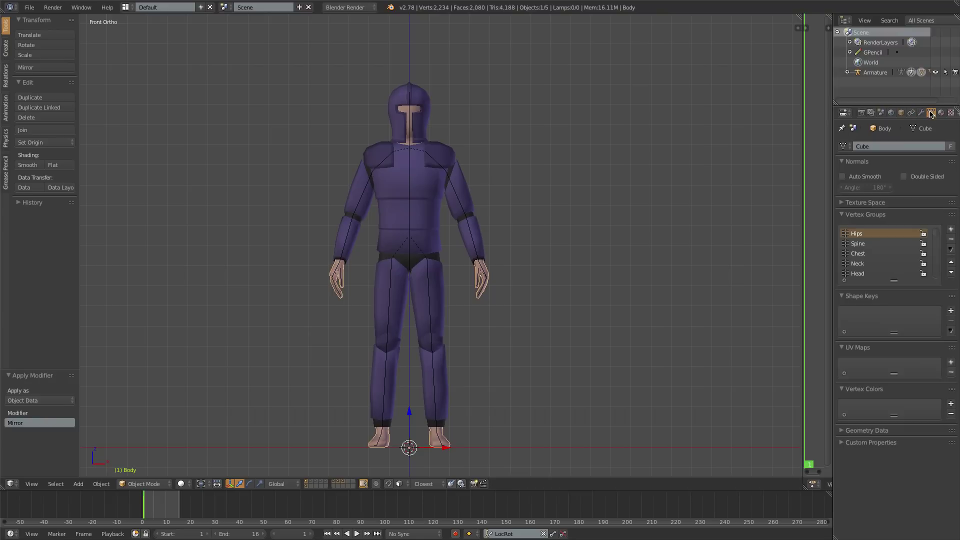
pyautogui.click(951, 311)
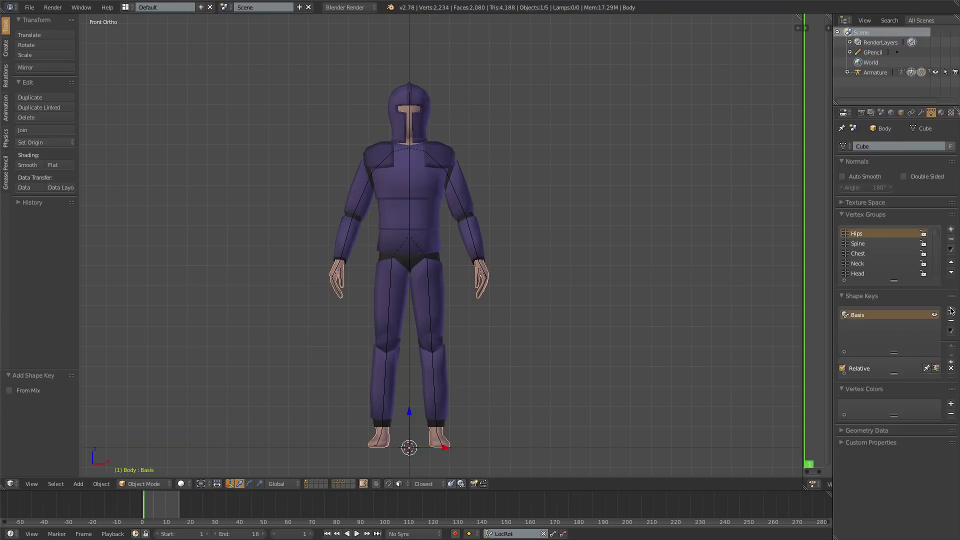
pyautogui.click(951, 311)
pyautogui.click(951, 311)
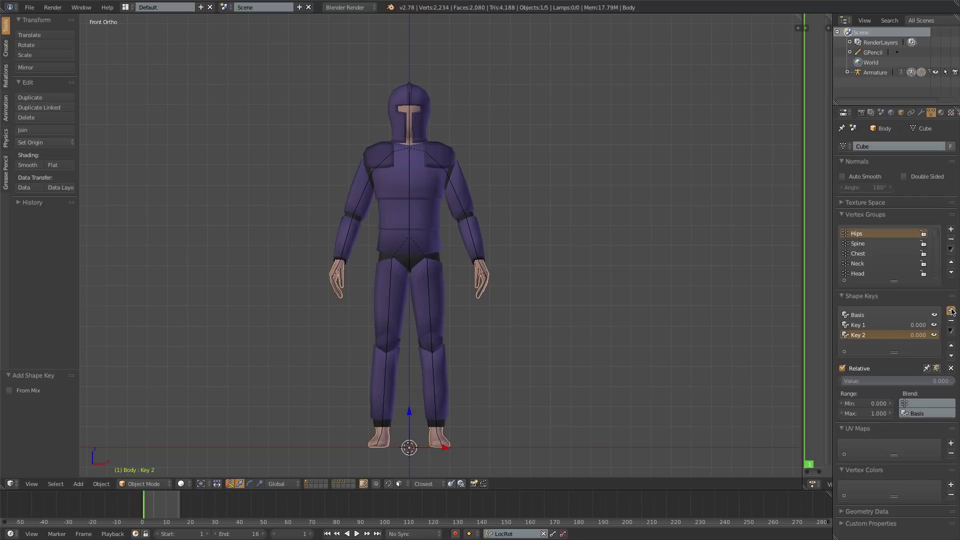
# Show only the layer with the Body object, select it, and rename its Key 1 shape key as Legs
pyautogui.rightClick(427, 225)
pyautogui.click(306, 481)
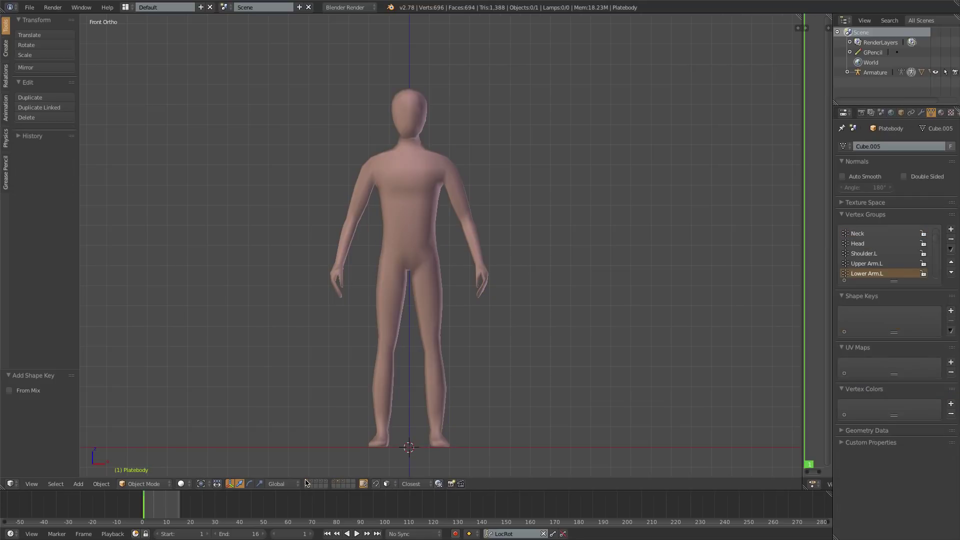
pyautogui.rightClick(399, 237)
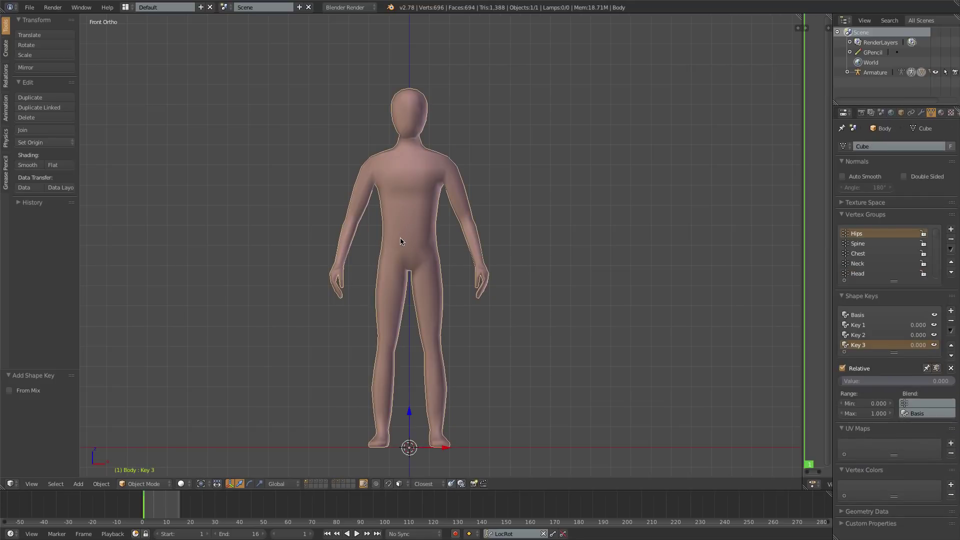
pyautogui.doubleClick(858, 324)
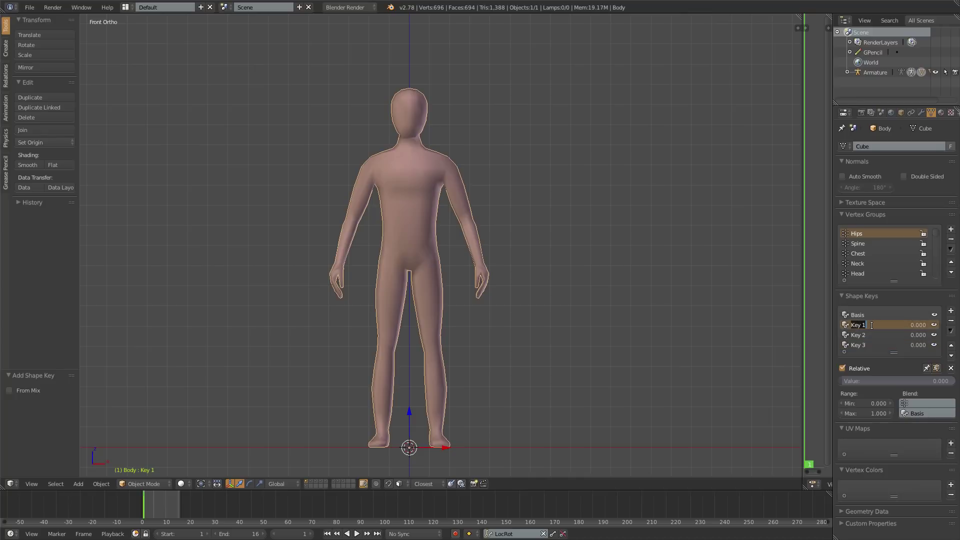
pyautogui.write('Legs')
pyautogui.press('Return')
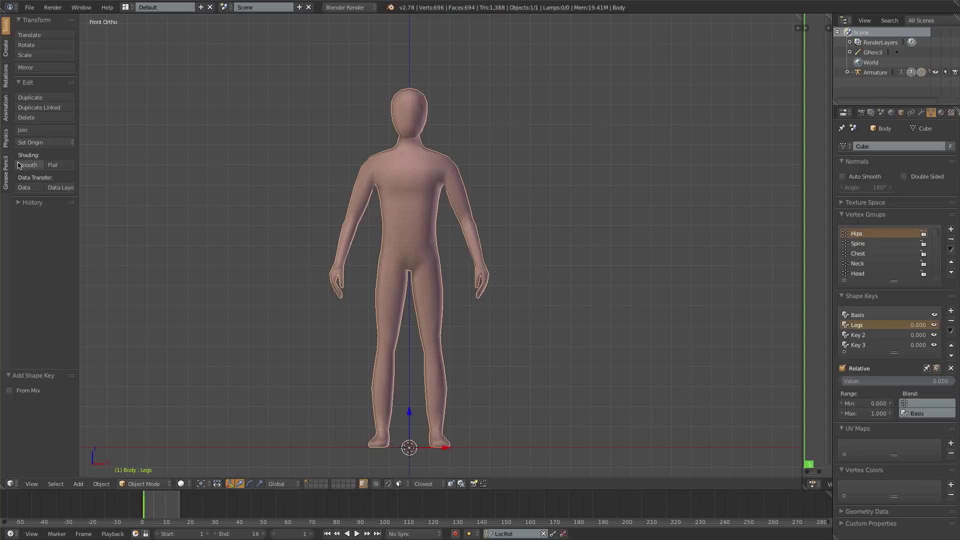
# Open the Body mesh for editing on the Legs shape key with X Mirror enabled and face selection active
pyautogui.press('Tab')
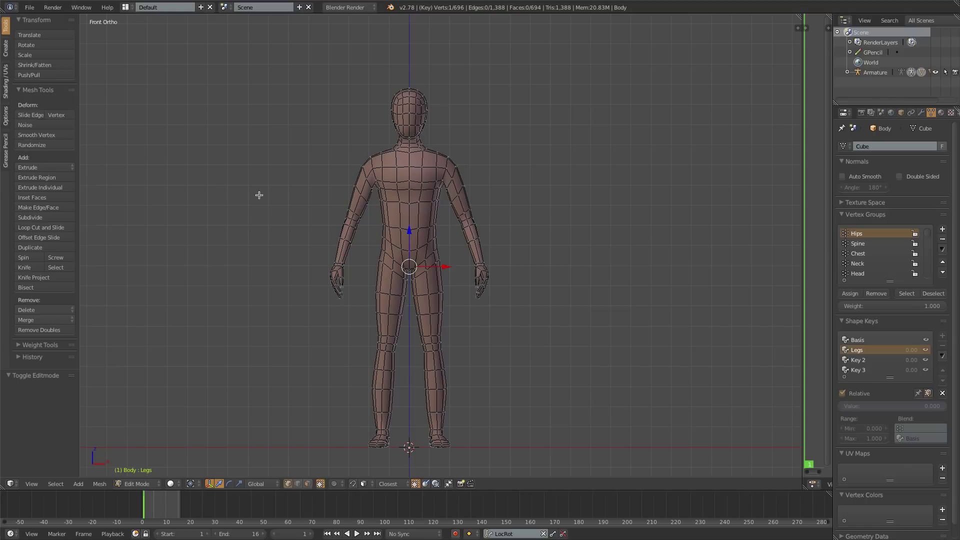
pyautogui.click(6, 116)
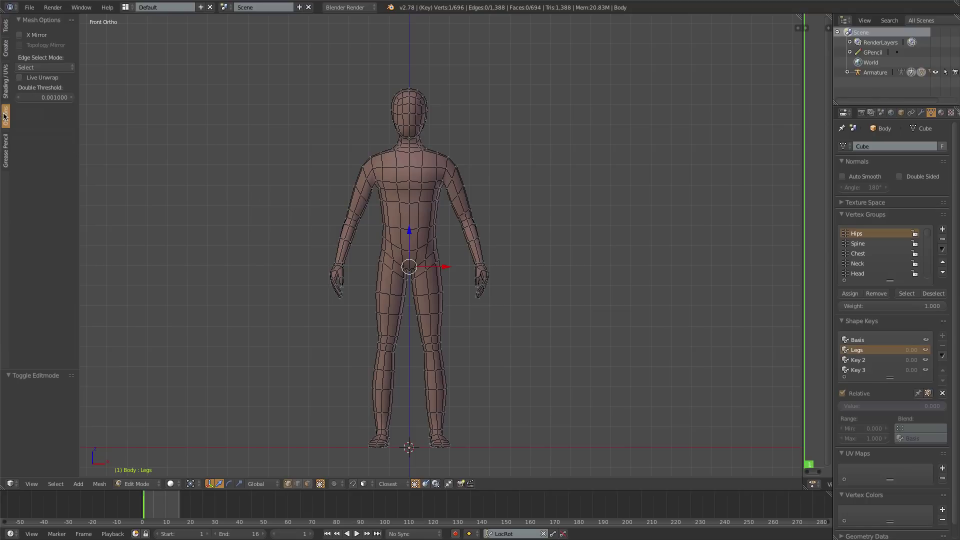
pyautogui.click(20, 35)
pyautogui.hotkey('ctrl', 'Tab')
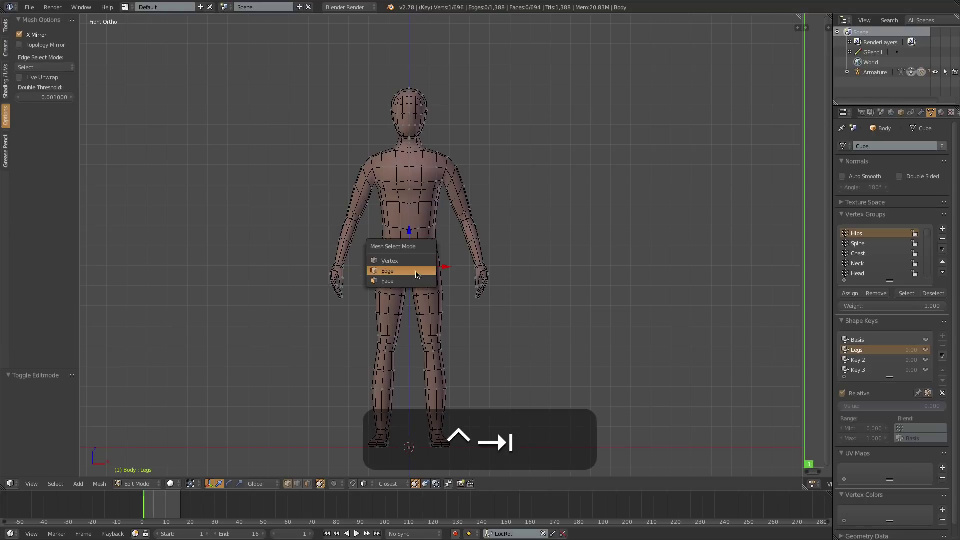
pyautogui.click(415, 273)
# Select the face loops of one leg from upper thigh to ankle and shrink them inward by about 0.025 with Shrink/Fatten
pyautogui.keyDown('alt'); pyautogui.rightClick(414, 273); pyautogui.keyUp('alt')
pyautogui.keyDown('alt'); pyautogui.keyDown('shift'); pyautogui.rightClick(416, 285); pyautogui.keyUp('shift'); pyautogui.keyUp('alt')
pyautogui.keyDown('alt'); pyautogui.keyDown('shift'); pyautogui.rightClick(419, 304); pyautogui.keyUp('shift'); pyautogui.keyUp('alt')
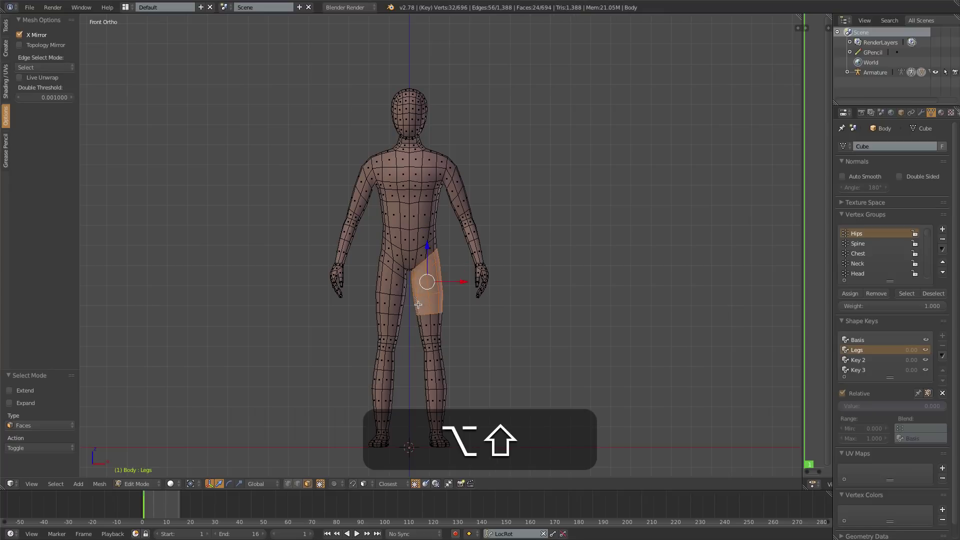
pyautogui.keyDown('alt'); pyautogui.keyDown('shift'); pyautogui.rightClick(422, 324); pyautogui.keyUp('shift'); pyautogui.keyUp('alt')
pyautogui.keyDown('alt'); pyautogui.keyDown('shift'); pyautogui.rightClick(424, 342); pyautogui.keyUp('shift'); pyautogui.keyUp('alt')
pyautogui.keyDown('alt'); pyautogui.keyDown('shift'); pyautogui.rightClick(426, 356); pyautogui.keyUp('shift'); pyautogui.keyUp('alt')
pyautogui.keyDown('alt'); pyautogui.keyDown('shift'); pyautogui.rightClick(427, 369); pyautogui.keyUp('shift'); pyautogui.keyUp('alt')
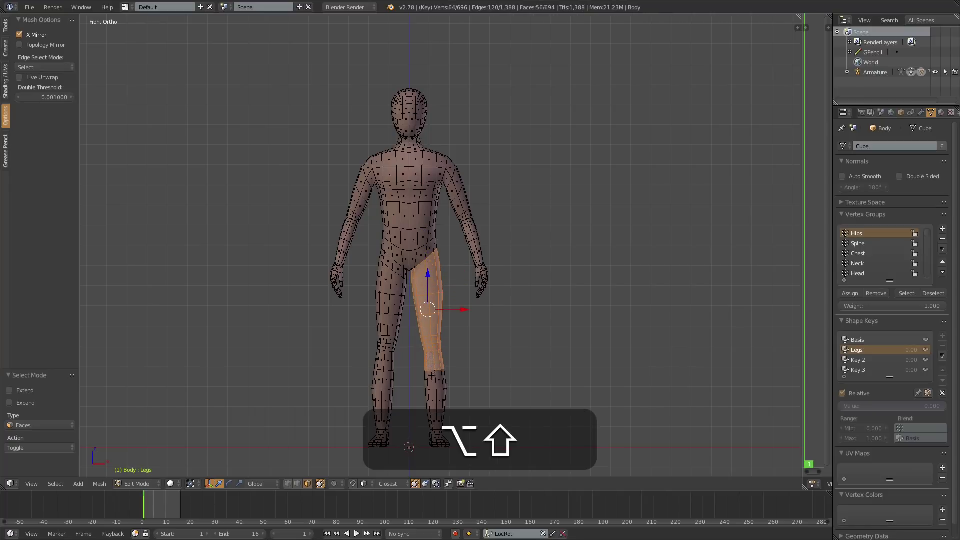
pyautogui.keyDown('alt'); pyautogui.keyDown('shift'); pyautogui.rightClick(428, 382); pyautogui.keyUp('shift'); pyautogui.keyUp('alt')
pyautogui.keyDown('alt'); pyautogui.keyDown('shift'); pyautogui.rightClick(430, 403); pyautogui.keyUp('shift'); pyautogui.keyUp('alt')
pyautogui.keyDown('alt'); pyautogui.keyDown('shift'); pyautogui.rightClick(430, 417); pyautogui.keyUp('shift'); pyautogui.keyUp('alt')
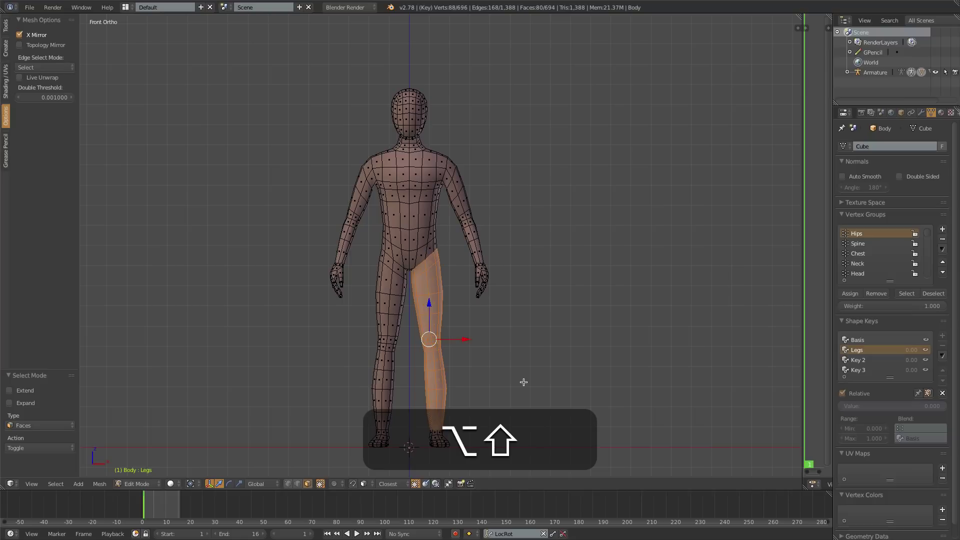
pyautogui.hotkey('alt', 's')
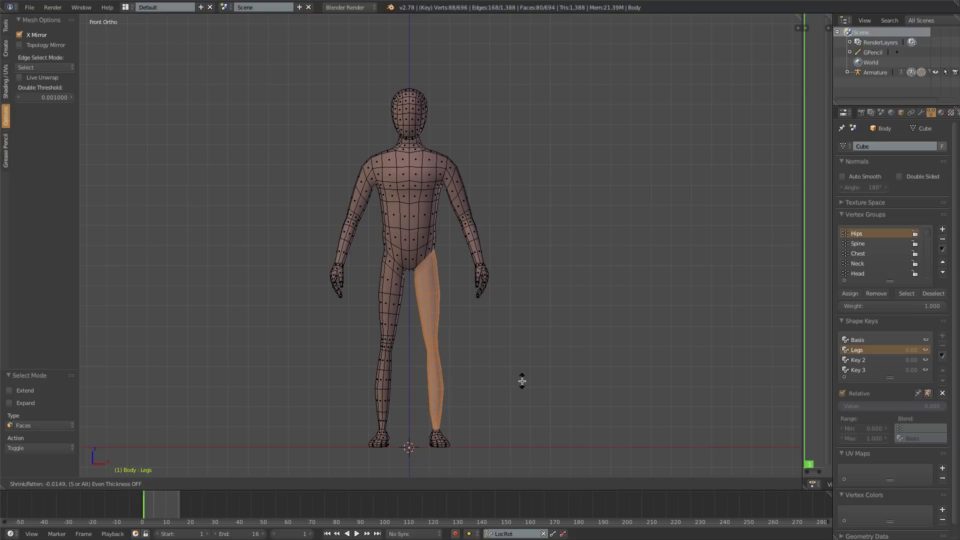
pyautogui.click(515, 380)
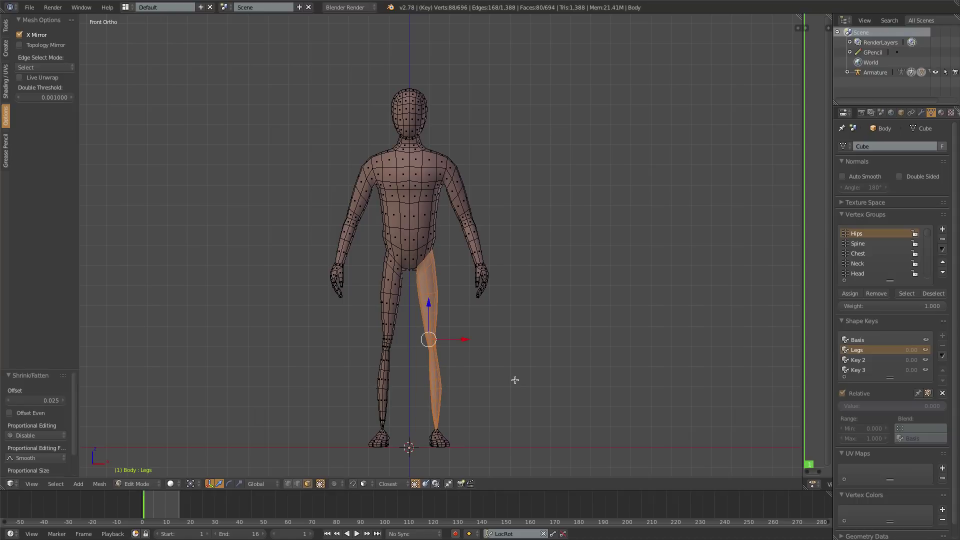
# Select the ankle vertices of the shrunken leg in wireframe view and scale them up by about 3.65
pyautogui.hotkey('ctrl', 'Tab')
pyautogui.click(446, 275)
pyautogui.press('z')
pyautogui.press('a')
pyautogui.press('b')
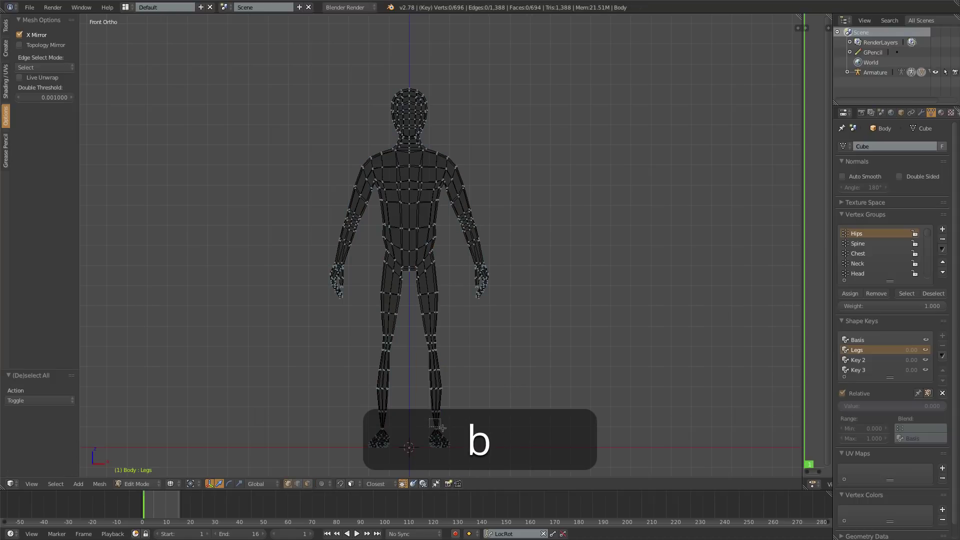
pyautogui.moveTo(425, 416); pyautogui.dragTo(448, 431)
pyautogui.press('s')
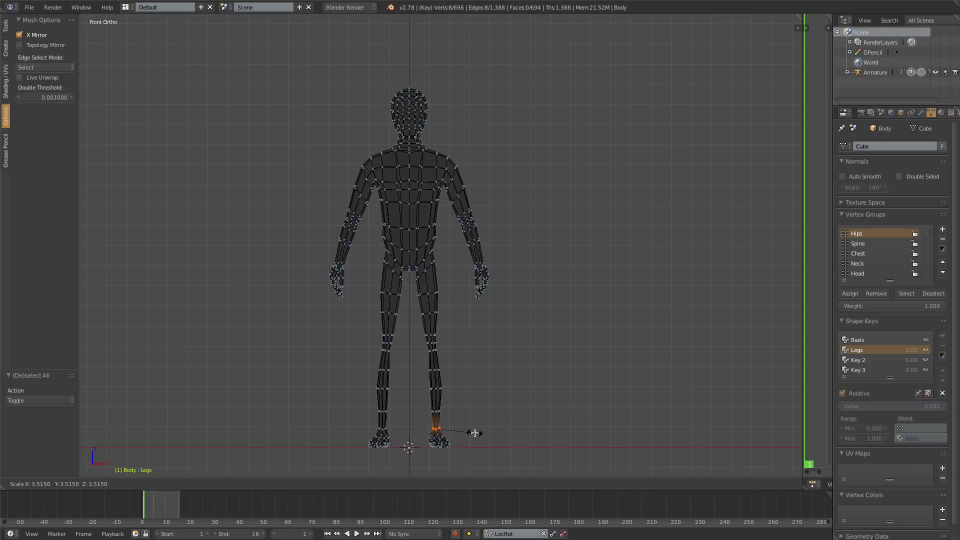
pyautogui.click(476, 433)
pyautogui.press('z')
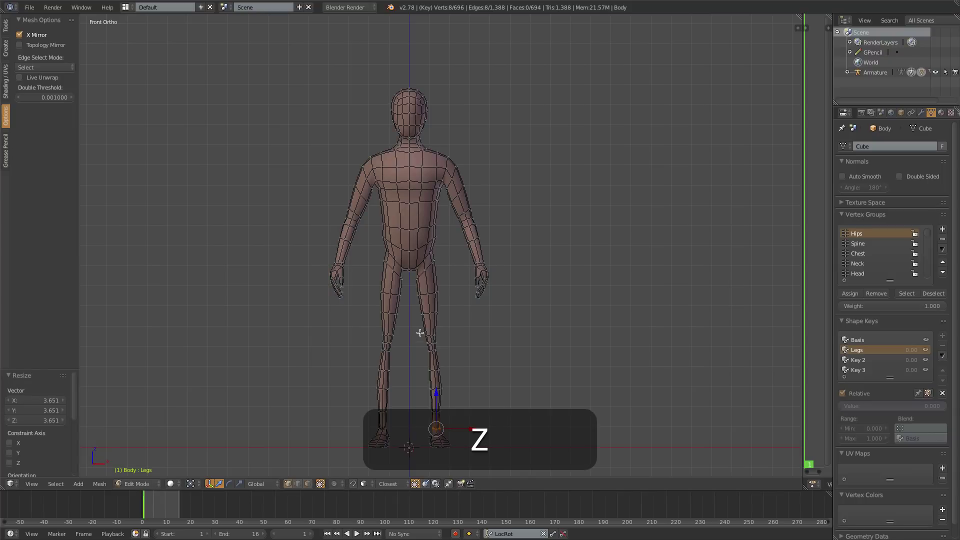
# Return to Object Mode and set the Legs shape key's value to 1.000
pyautogui.press('Tab')
pyautogui.moveTo(858, 382); pyautogui.dragTo(952, 382)
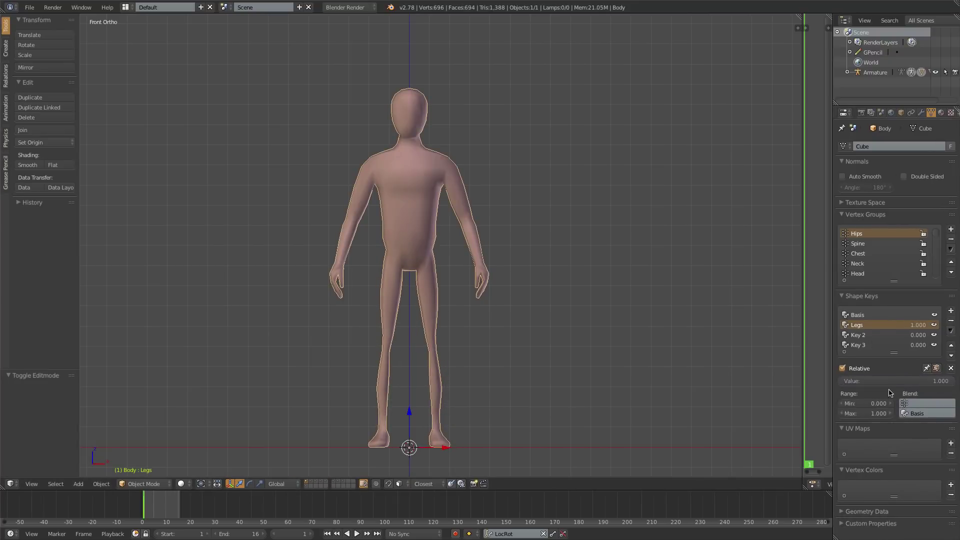
# Show the trousers layer with the body and move one hip's side vertices about 0.016 on X and 0.005 on Z in the Legs shape key
pyautogui.keyDown('shift'); pyautogui.click(311, 483); pyautogui.keyUp('shift')
pyautogui.hotkey('shift', 'a')
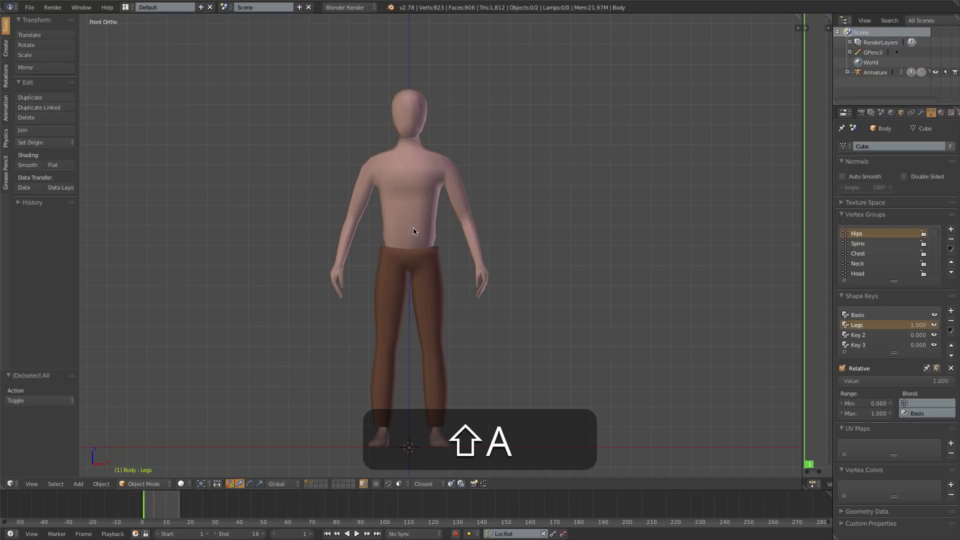
pyautogui.scroll(3, 419, 235)
pyautogui.press('Tab')
pyautogui.press('z')
pyautogui.press('a')
pyautogui.press('b')
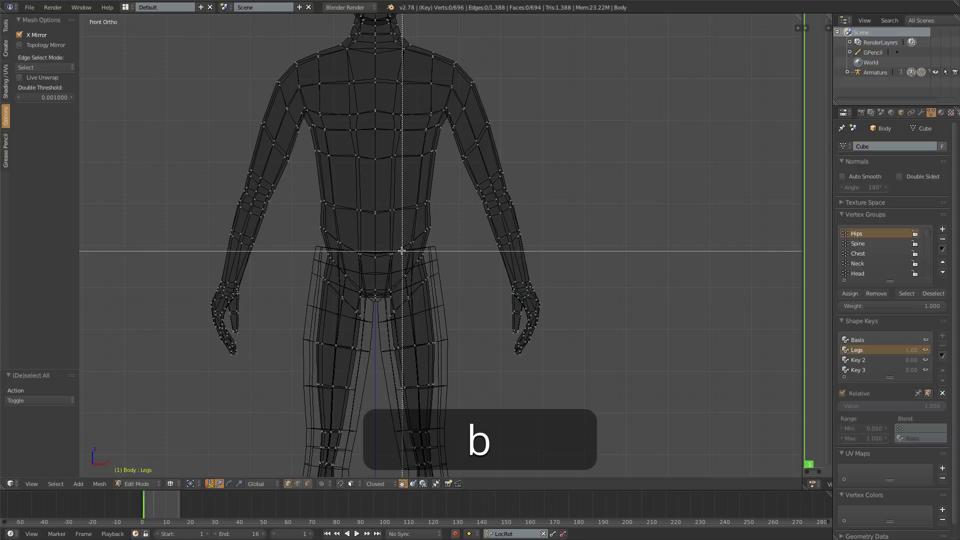
pyautogui.moveTo(397, 252); pyautogui.dragTo(440, 285)
pyautogui.press('b')
pyautogui.moveTo(420, 273); pyautogui.dragTo(442, 297, button='middle')
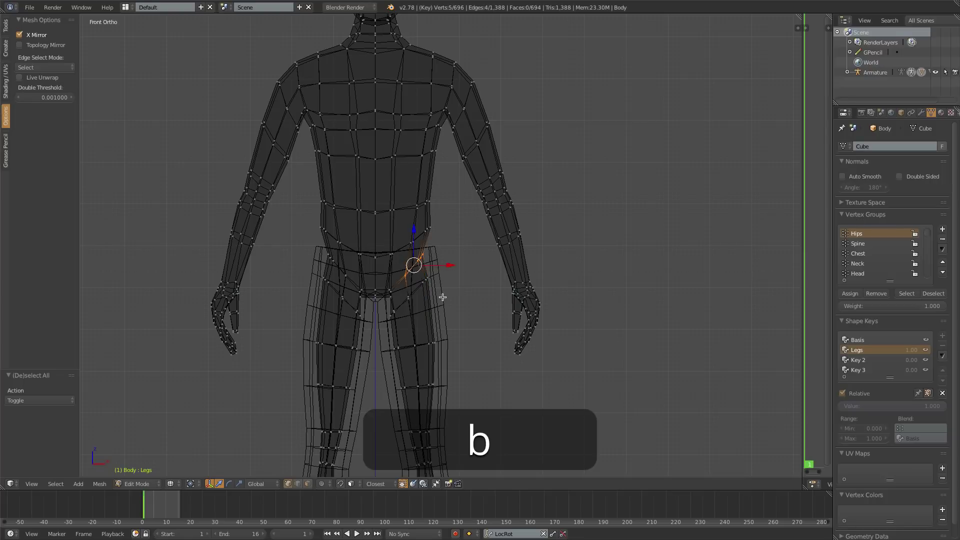
pyautogui.press('g')
pyautogui.click(448, 272)
pyautogui.press('z')
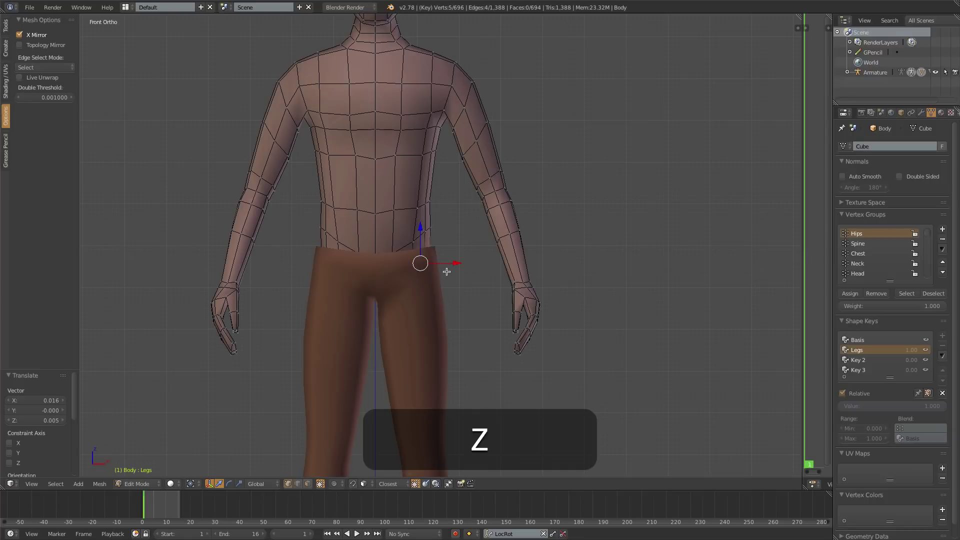
# Reposition the rear hip vertices of the Legs shape key in side wireframe view to fit inside the trousers, and return to Object Mode
pyautogui.press('3')
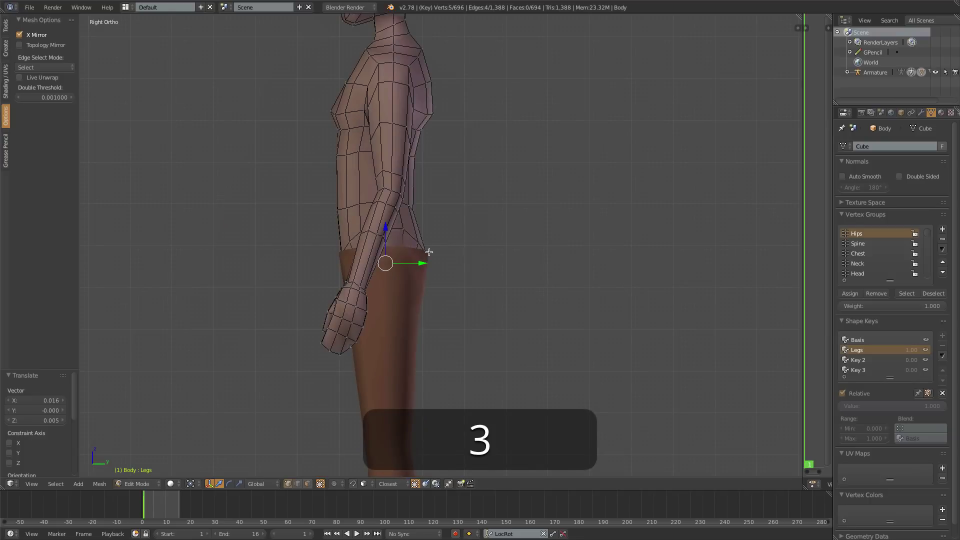
pyautogui.press('z')
pyautogui.press('a')
pyautogui.press('b')
pyautogui.moveTo(403, 233); pyautogui.dragTo(436, 305)
pyautogui.press('g')
pyautogui.click(450, 281)
pyautogui.press('a')
pyautogui.press('b')
pyautogui.press('g')
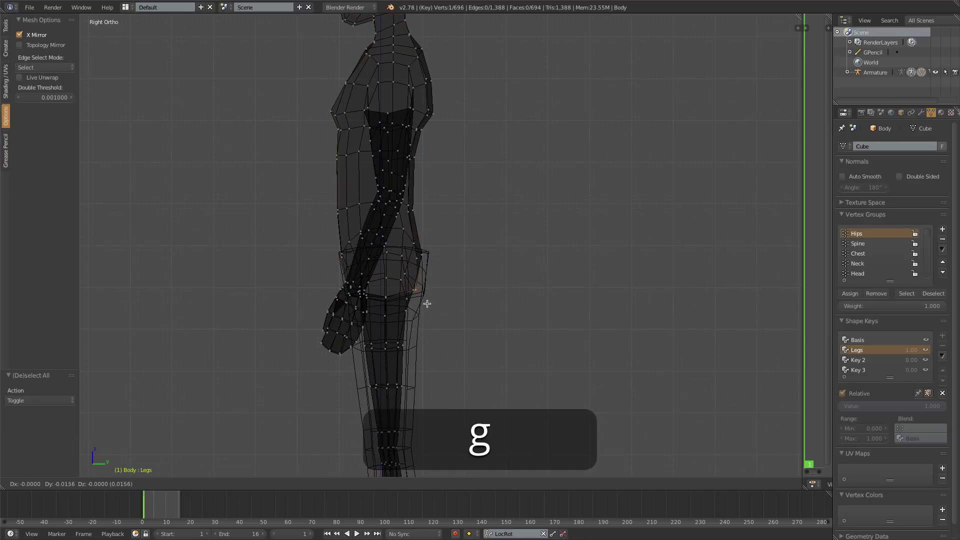
pyautogui.click(427, 304)
pyautogui.press('z')
pyautogui.press('Tab')
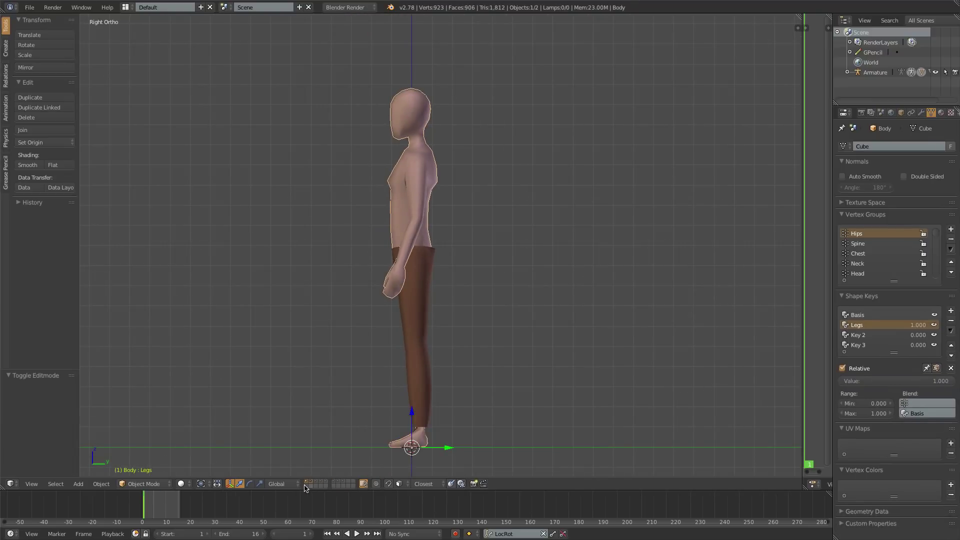
# Show and select the armature, widen the Action Editor area, and assign the Run action
pyautogui.keyDown('shift'); pyautogui.click(305, 486); pyautogui.keyUp('shift')
pyautogui.rightClick(415, 264)
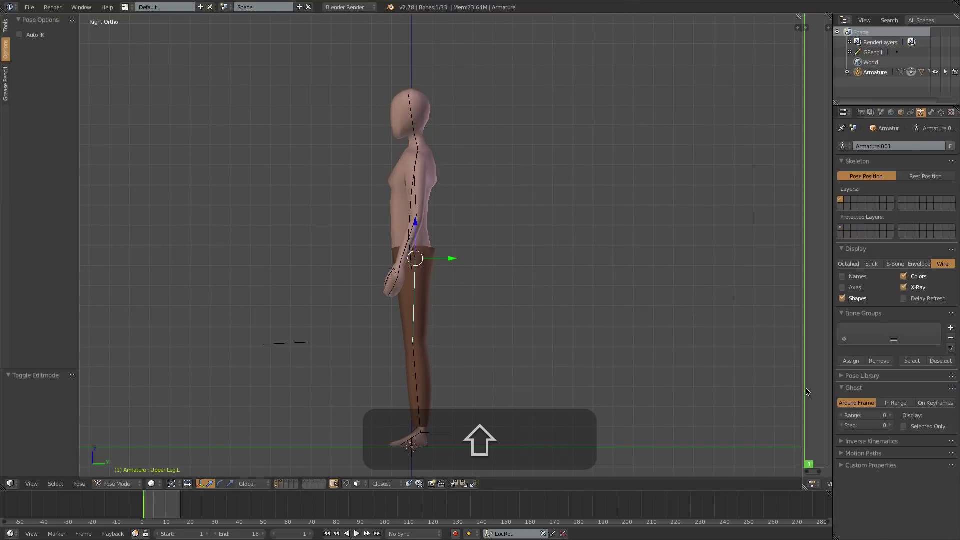
pyautogui.moveTo(804, 384); pyautogui.dragTo(537, 366)
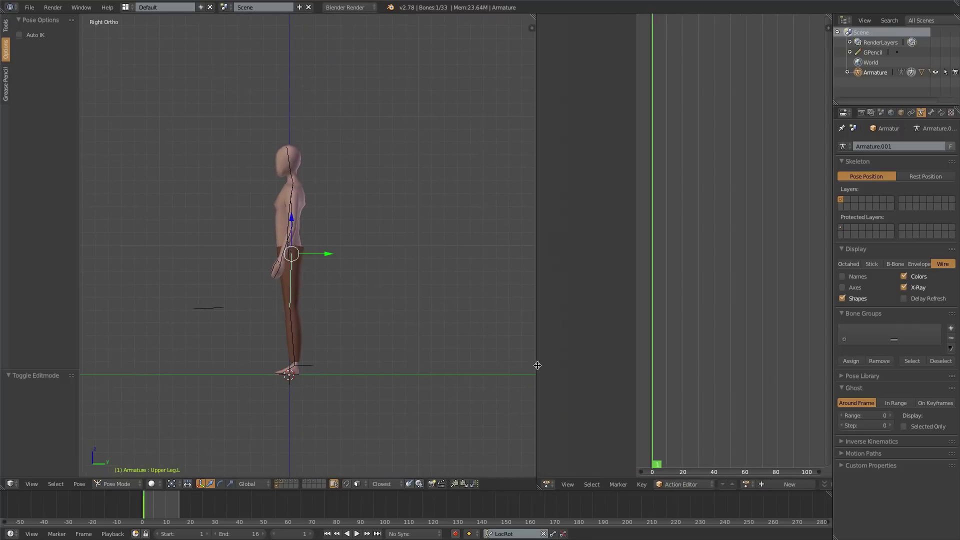
pyautogui.click(746, 484)
pyautogui.click(753, 392)
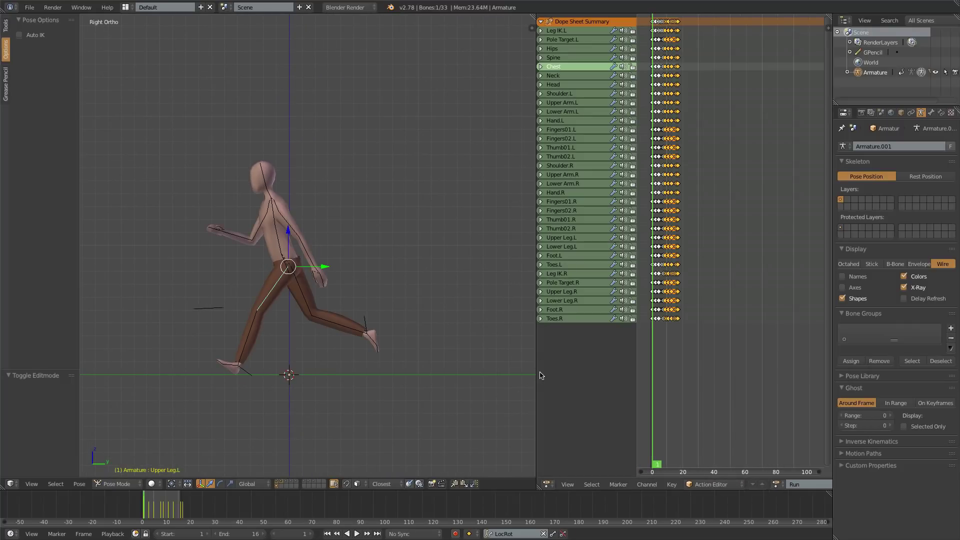
# Play the Run animation from the side and from behind to check the trousers against the body
pyautogui.hotkey('alt', 'a')
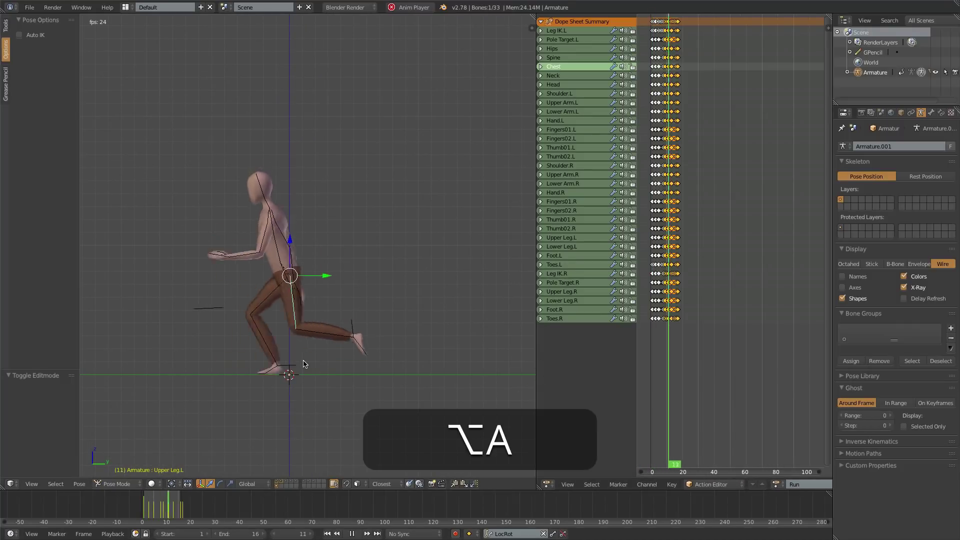
pyautogui.press('ctrl+KP_1')
pyautogui.hotkey('ctrl', 'alt', 'a')
pyautogui.hotkey('alt', 'a')
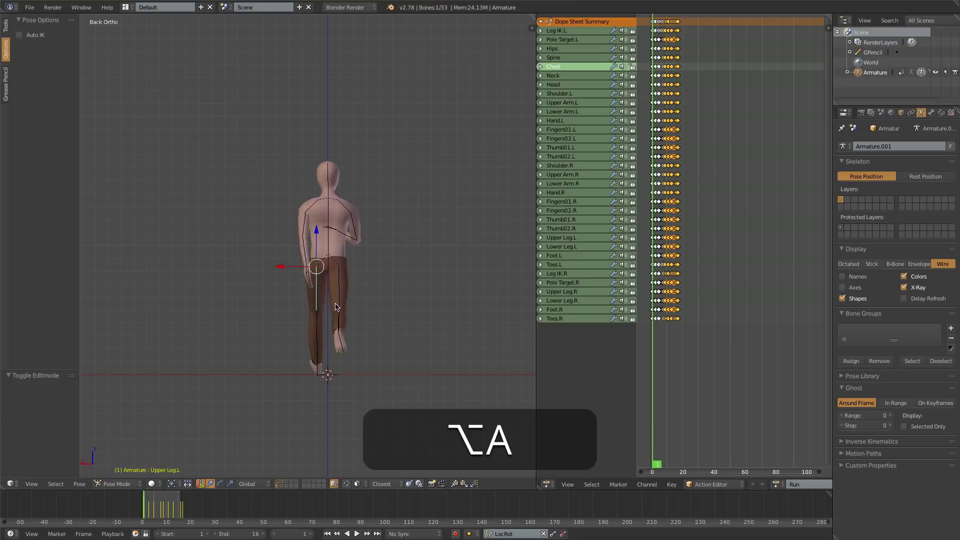
# Edit the Body's Legs shape key in the running pose, moving a group of rear hip vertices to fit beneath the trousers
pyautogui.scroll(5, 335, 303)
pyautogui.moveTo(323, 290); pyautogui.dragTo(328, 310, button='middle')
pyautogui.rightClick(316, 226)
pyautogui.press('Tab')
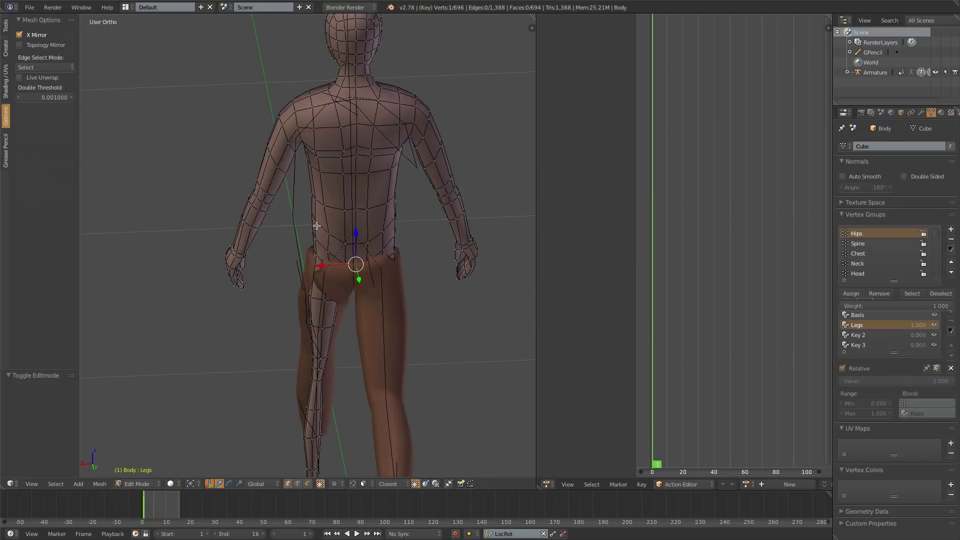
pyautogui.moveTo(316, 226); pyautogui.dragTo(347, 293, button='middle')
pyautogui.rightClick(303, 249)
pyautogui.keyDown('shift'); pyautogui.rightClick(294, 284); pyautogui.keyUp('shift')
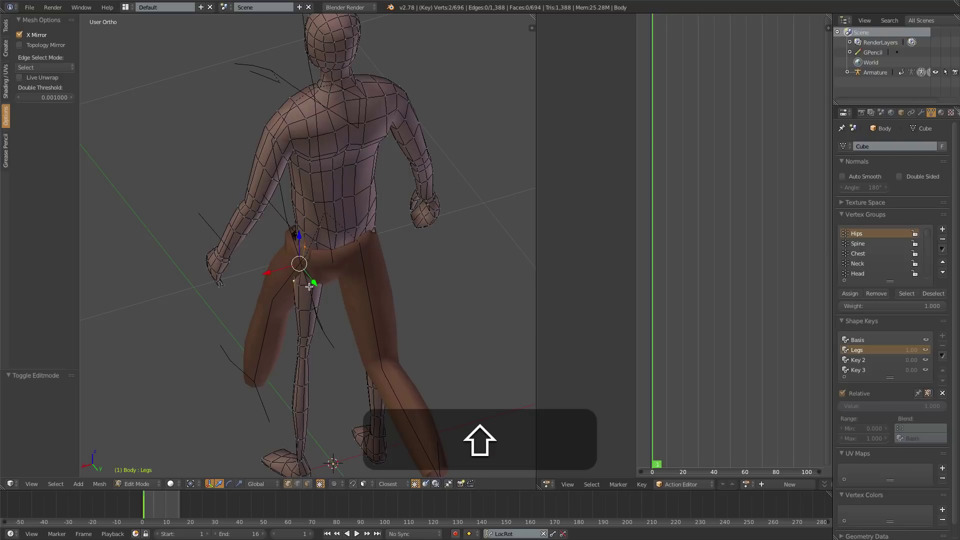
pyautogui.keyDown('shift'); pyautogui.rightClick(312, 284); pyautogui.keyUp('shift')
pyautogui.keyDown('shift'); pyautogui.rightClick(315, 260); pyautogui.keyUp('shift')
pyautogui.moveTo(316, 259); pyautogui.dragTo(420, 240, button='middle')
pyautogui.press('g')
pyautogui.click(328, 279)
pyautogui.keyDown('shift'); pyautogui.rightClick(296, 270); pyautogui.keyUp('shift')
pyautogui.press('Tab')
# Adjust the remaining hip and waist vertices of the Legs shape key around the trouser waistband, and return to Object Mode
pyautogui.press('Tab')
pyautogui.moveTo(296, 280); pyautogui.dragTo(280, 300, button='middle')
pyautogui.press('g')
pyautogui.press('Tab')
pyautogui.press('Tab')
pyautogui.press('a')
pyautogui.rightClick(339, 210)
pyautogui.press('g')
pyautogui.press('Tab')
pyautogui.press('a')
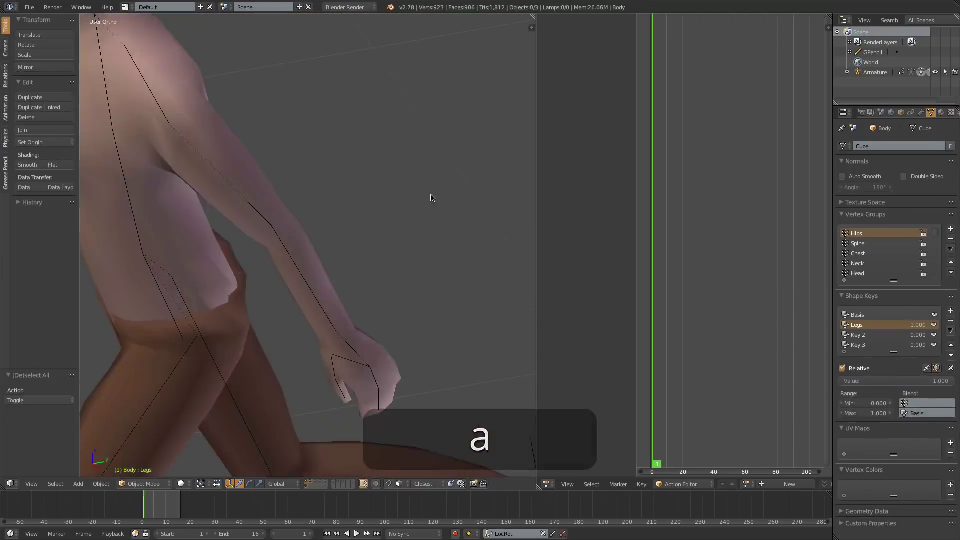
pyautogui.press('Tab')
pyautogui.moveTo(432, 197); pyautogui.dragTo(266, 349, button='middle')
pyautogui.press('Tab')
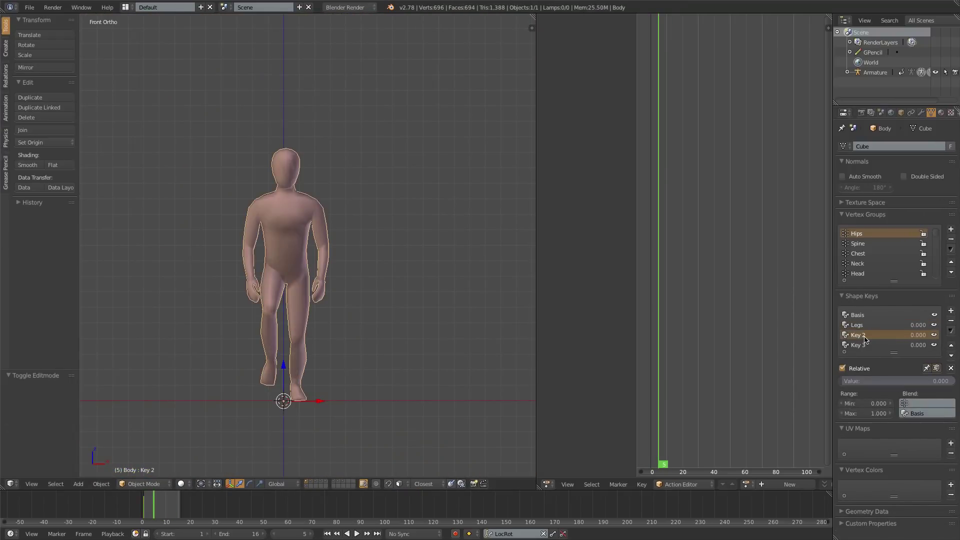
# Rename the Body's shape keys Key 2 and Key 3 as Arms and Torso
pyautogui.press('Return')
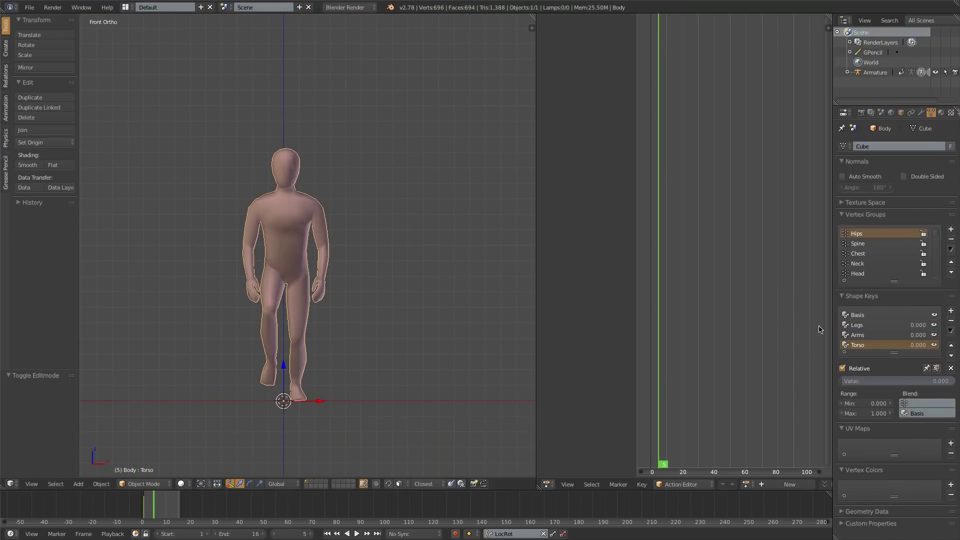
# On the Torso shape key, scale the torso faces to about 0.848 on X and Y and shrink them inward with Shrink/Fatten
pyautogui.press('Tab')
pyautogui.press('c')
pyautogui.moveTo(280, 235); pyautogui.dragTo(284, 174)
pyautogui.press('s')
pyautogui.hotkey('shift', 'z')
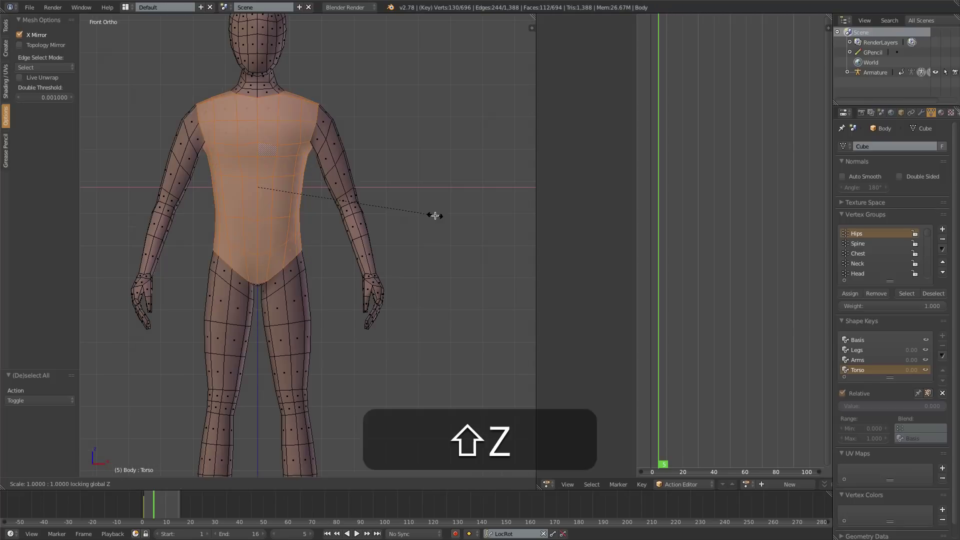
pyautogui.click(414, 209)
pyautogui.hotkey('alt', 's')
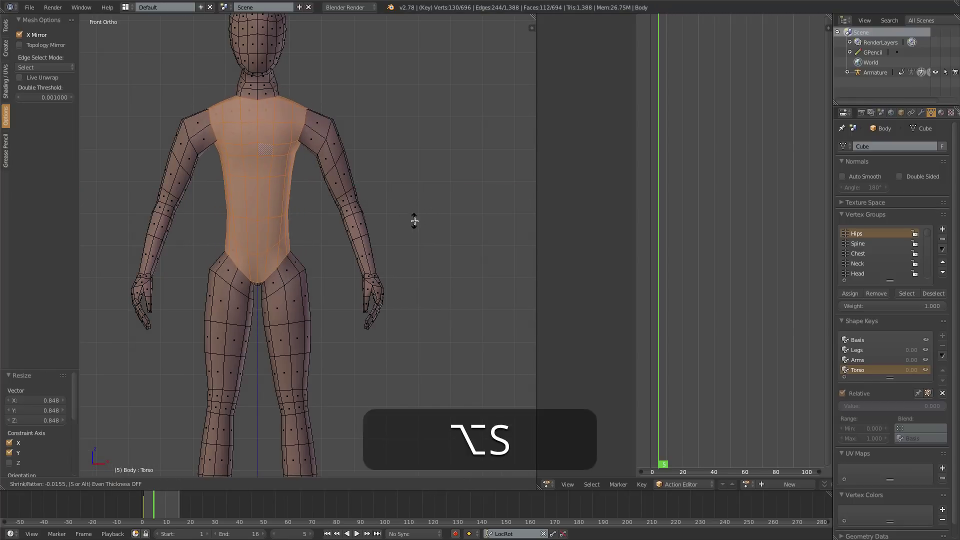
pyautogui.click(436, 223)
pyautogui.press('Tab')
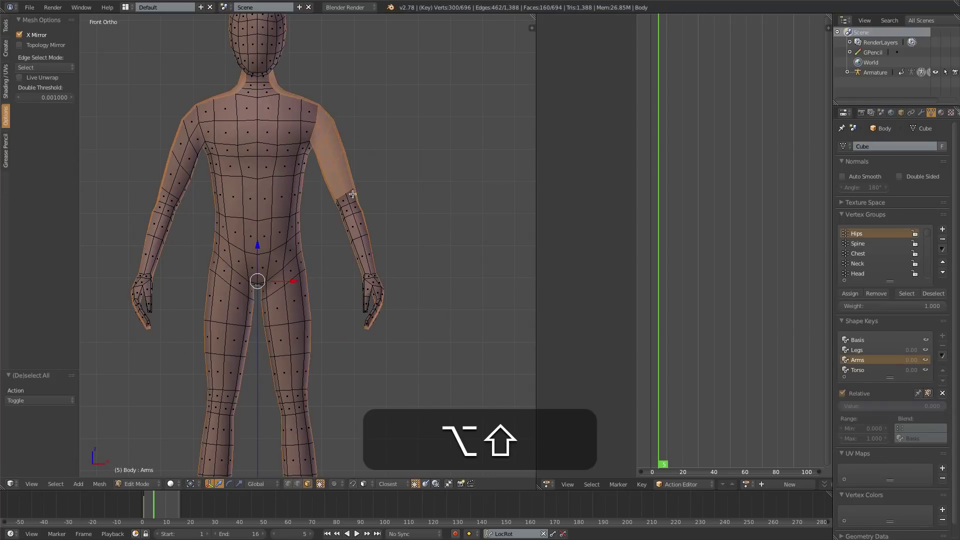
# On the Arms shape key, select one arm's face loops from shoulder to wrist and shrink them inward with Shrink/Fatten
pyautogui.hotkey('ctrl', 'z')
pyautogui.keyDown('alt'); pyautogui.keyDown('shift'); pyautogui.rightClick(358, 220); pyautogui.keyUp('shift'); pyautogui.keyUp('alt')
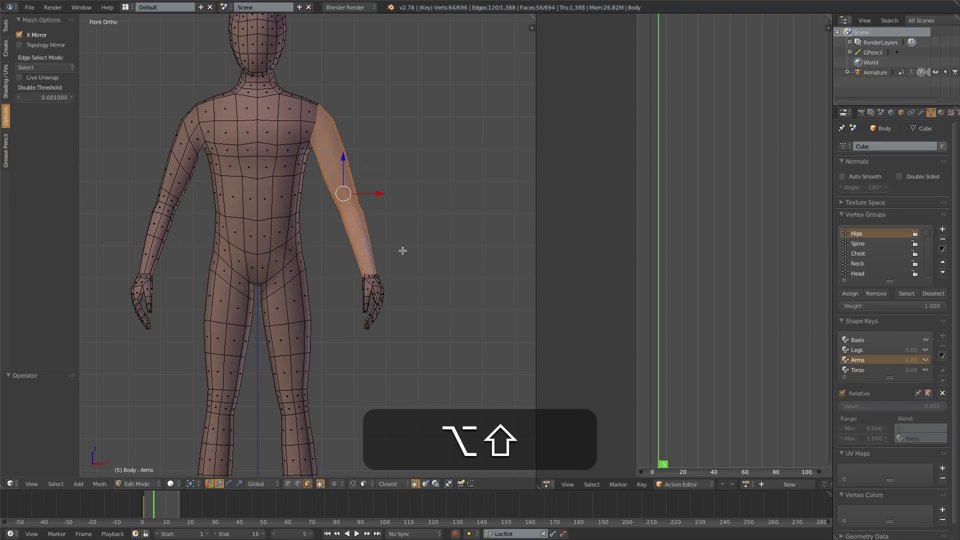
pyautogui.hotkey('alt', 's')
pyautogui.click(418, 259)
# Select the wrist loop of the shrunken arm in wireframe view, scale it up, and return to Object Mode
pyautogui.hotkey('ctrl', 'Tab')
pyautogui.press('z')
pyautogui.keyDown('alt'); pyautogui.rightClick(370, 273); pyautogui.keyUp('alt')
pyautogui.press('z')
pyautogui.press('s')
pyautogui.click(450, 277)
pyautogui.press('Tab')
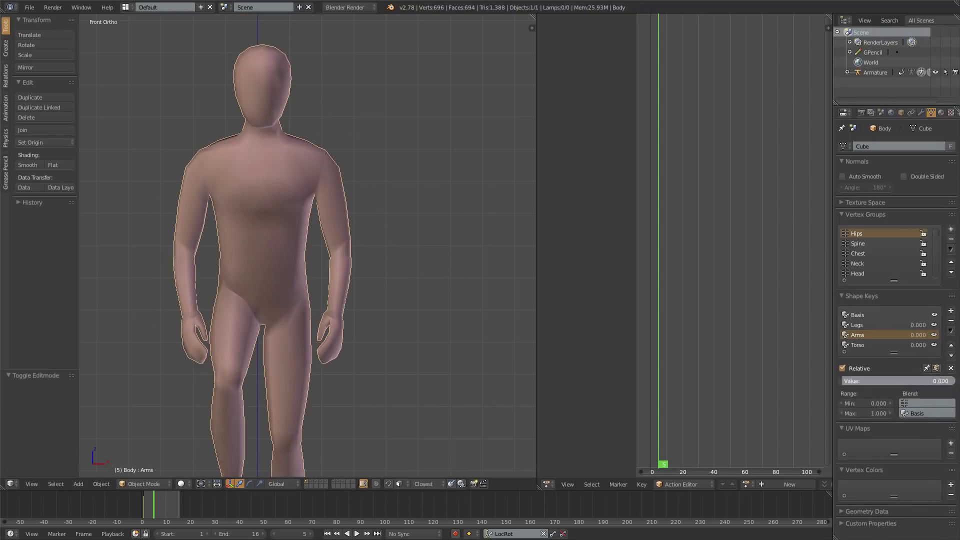